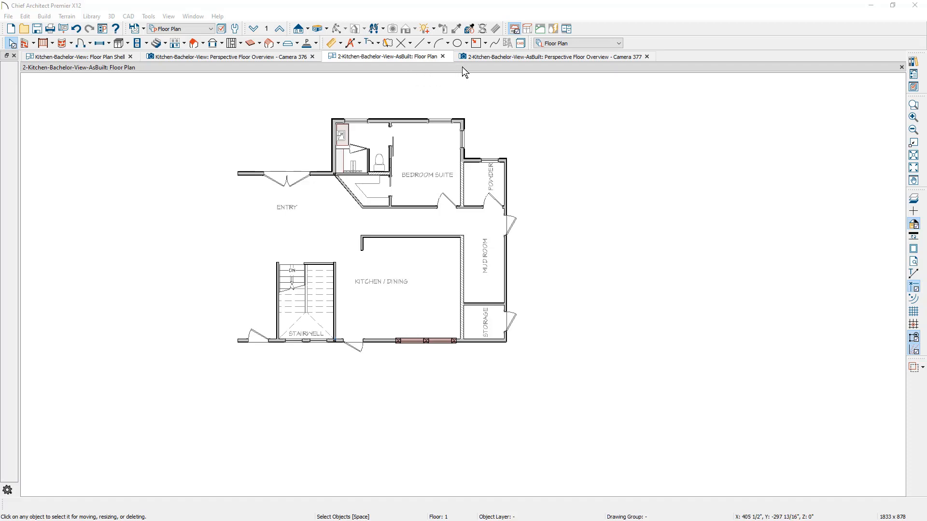
- Orbit the as-built perspective floor overview to examine the existing house
left_click(493, 58)
left_click_drag(418, 352, 515, 393)
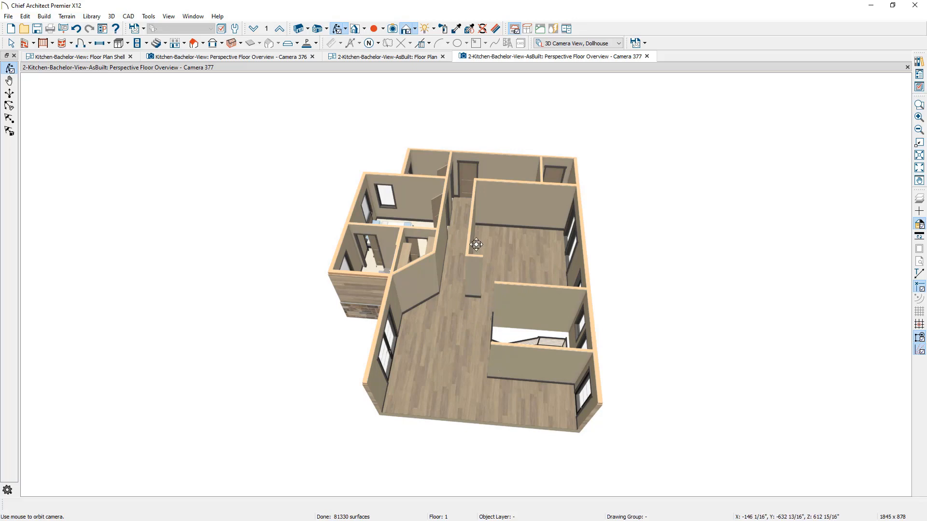
- Return to the as-built floor plan and switch it to the Floor Plan Shell plan view
left_click(407, 58)
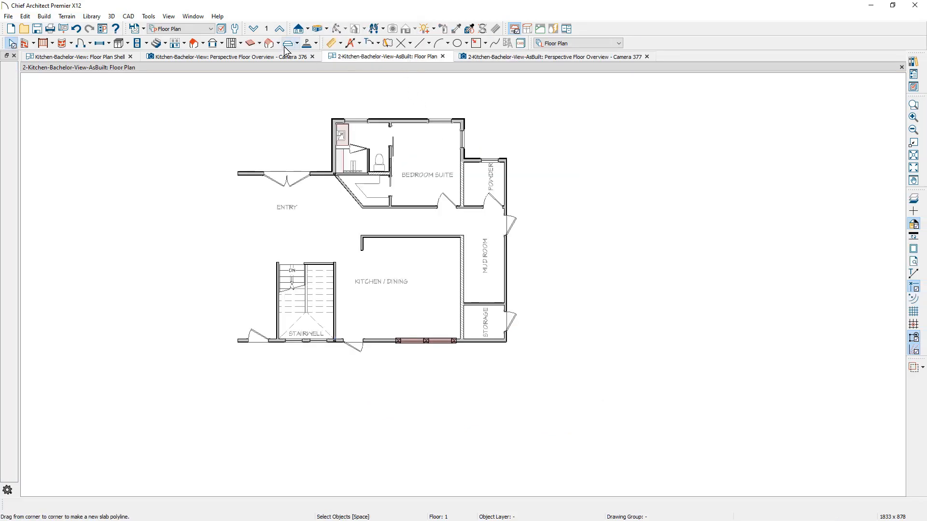
left_click(202, 30)
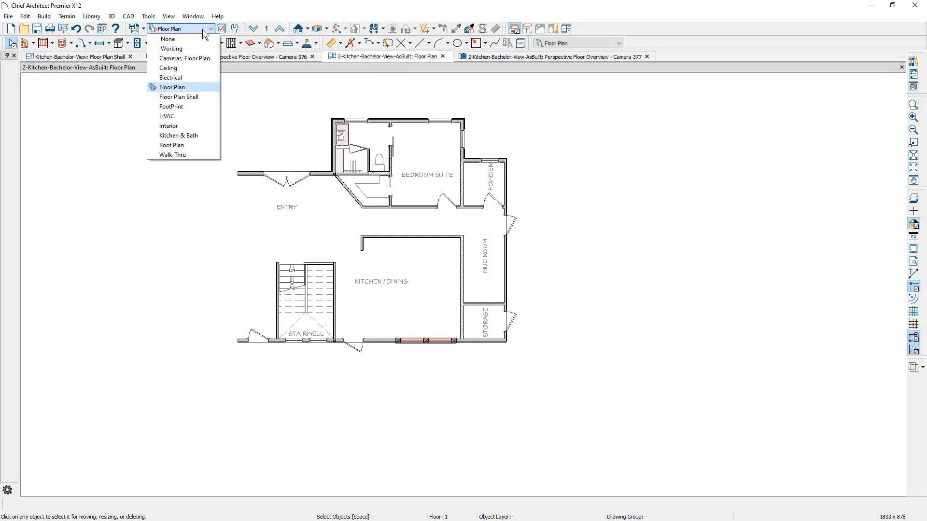
left_click(197, 95)
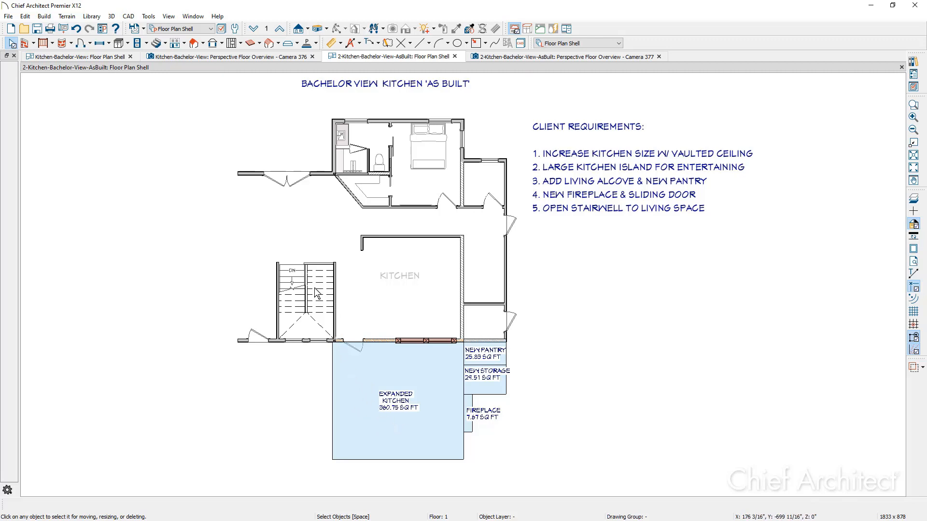
- Examine the remodeled kitchen plan and orbit around its perspective floor overview
left_click(101, 58)
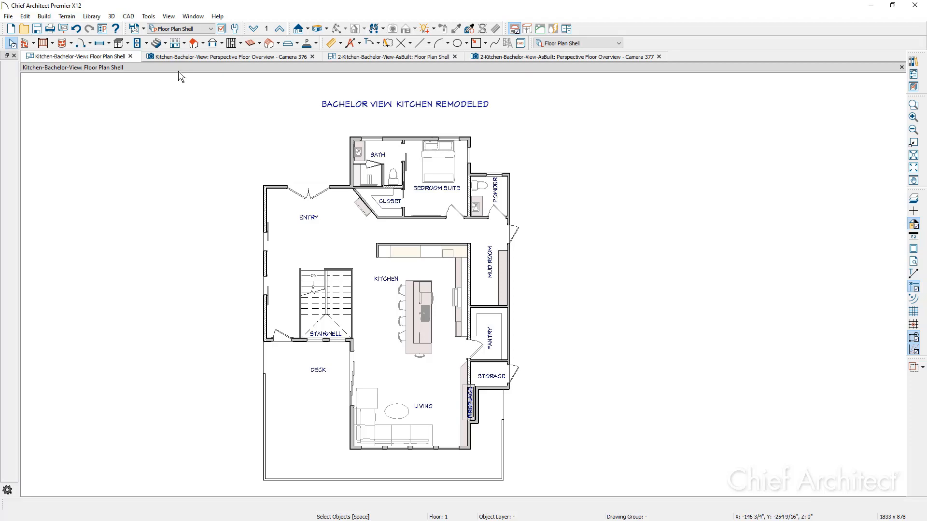
left_click(196, 58)
left_click_drag(574, 231, 496, 235)
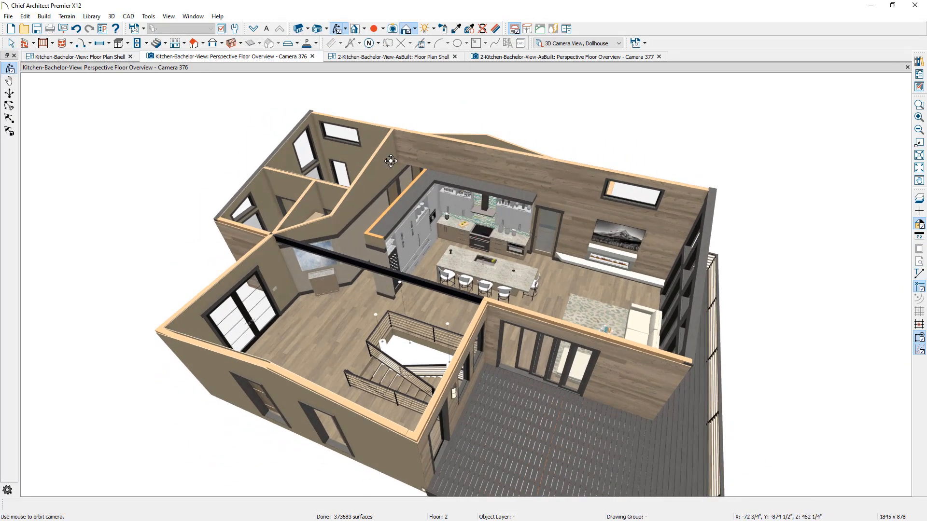
left_click_drag(393, 155, 314, 266)
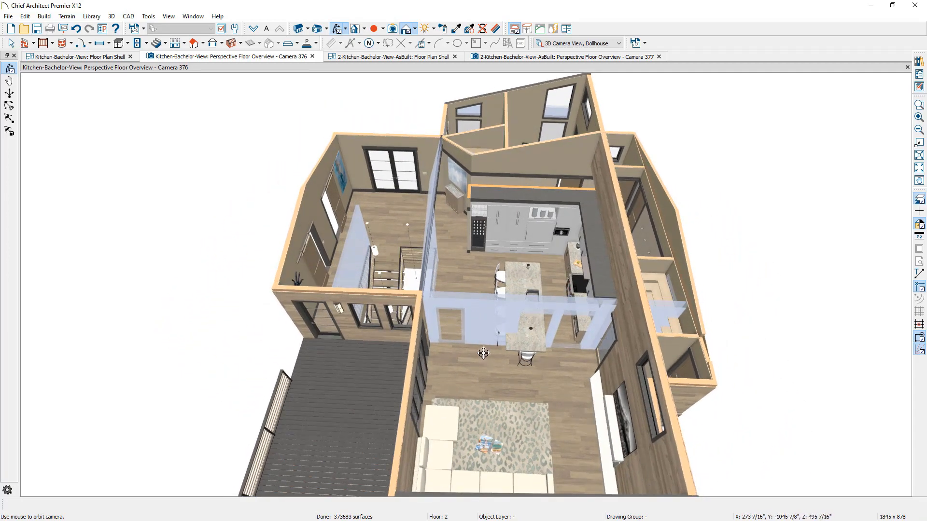
left_click_drag(427, 415, 564, 393)
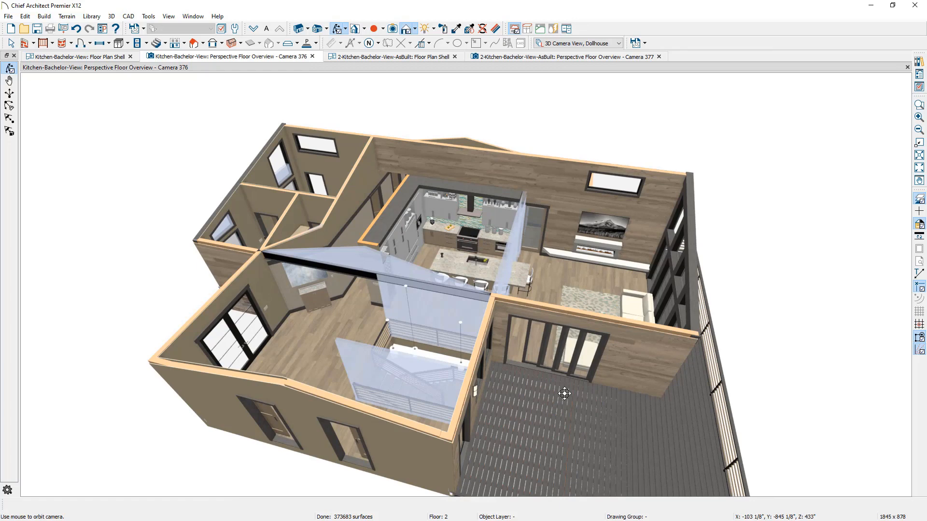
- Save a copy of the as-built plan in the Kitchen folder under the file name Remodel
left_click(416, 58)
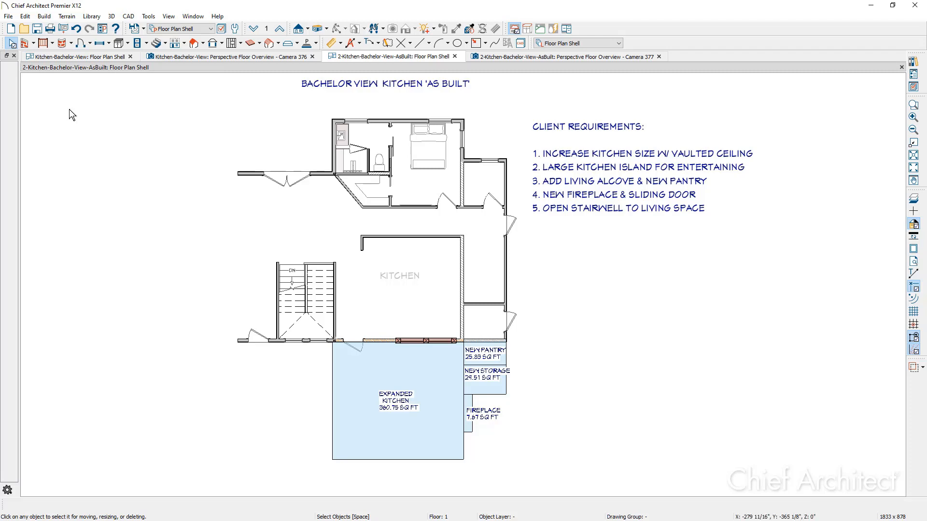
left_click(12, 17)
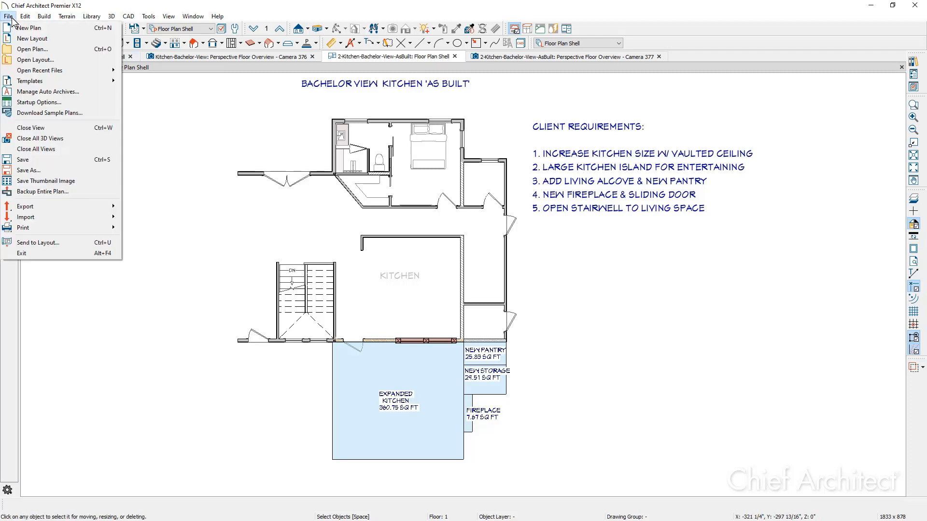
left_click(60, 173)
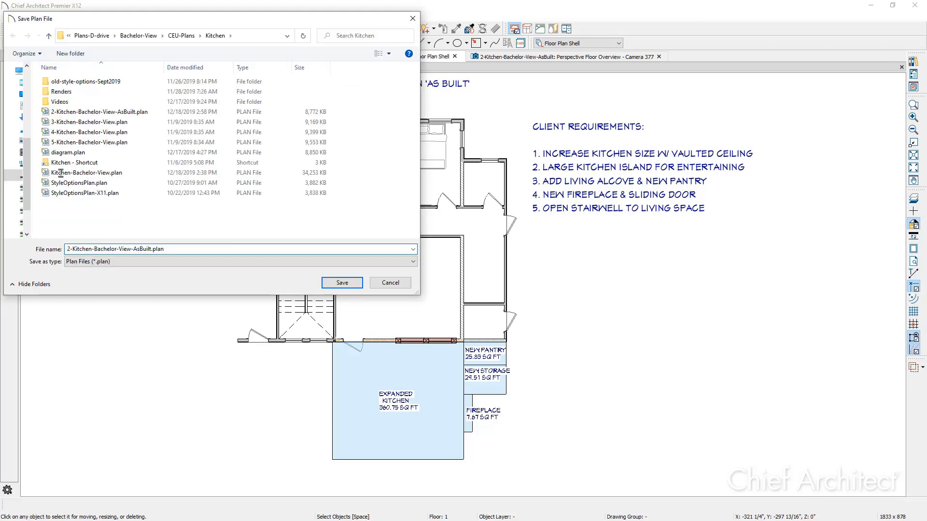
type("Remodel")
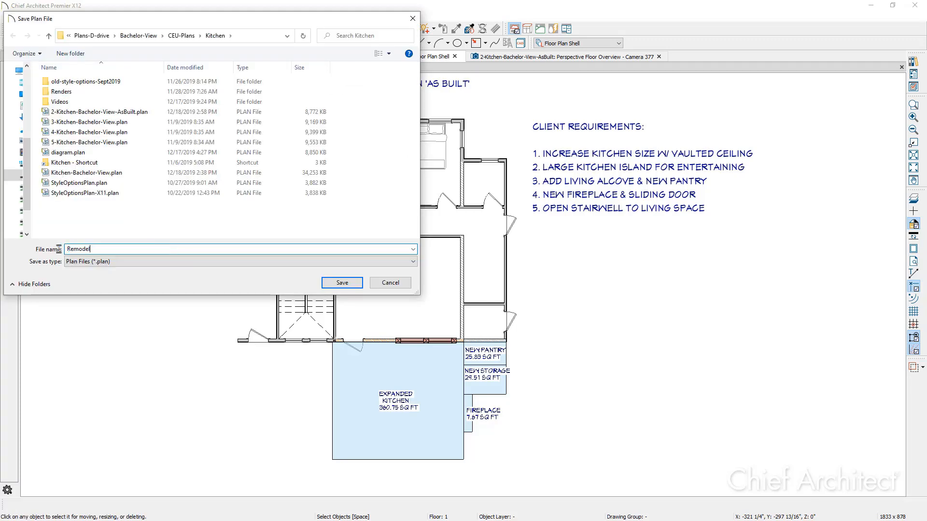
left_click(343, 284)
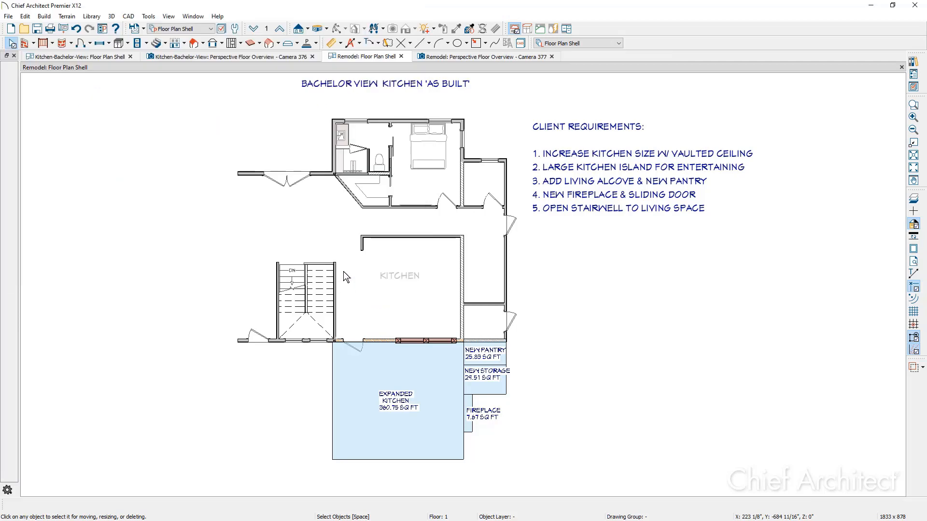
- Close both Kitchen-Bachelor-View views and the Remodel perspective overview, leaving only the Remodel floor plan open
left_click(313, 57)
left_click(130, 56)
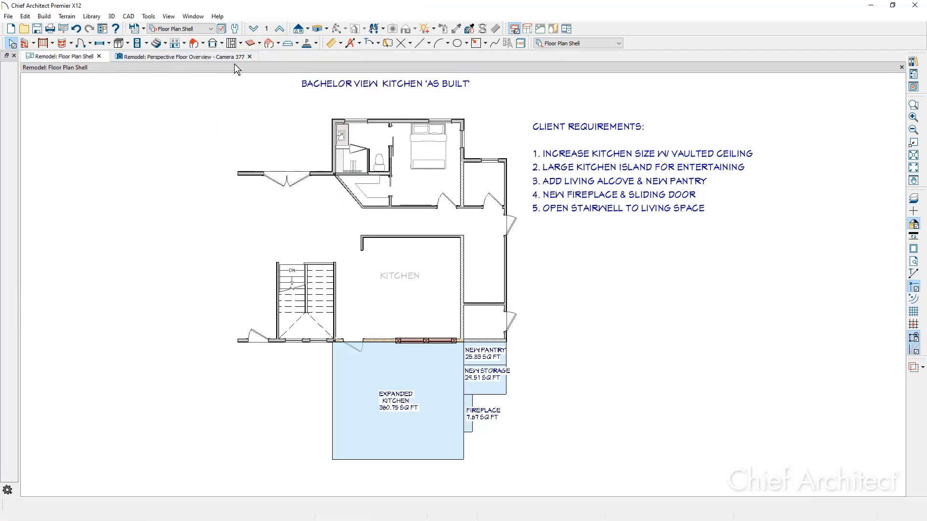
left_click(248, 57)
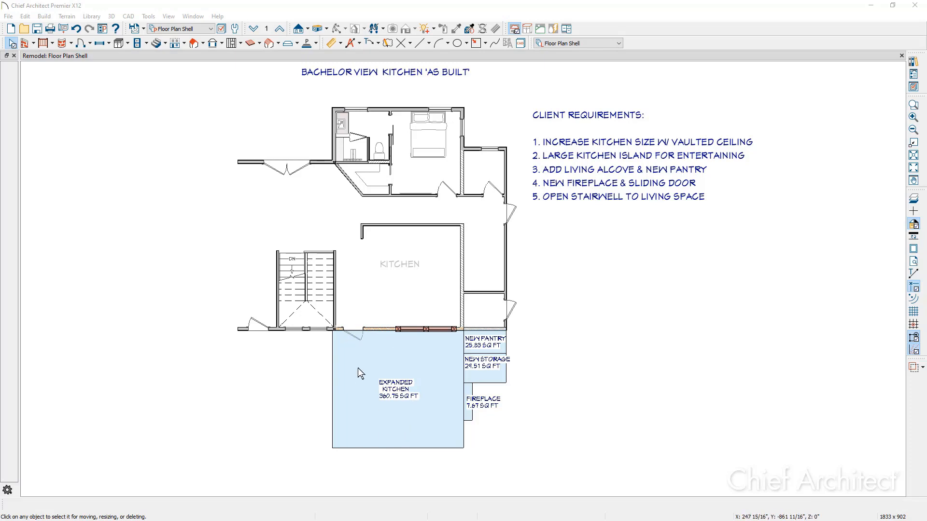
- Break the kitchen's exterior wall at the stairwell corner and at the corner beside the new pantry
left_click(377, 330)
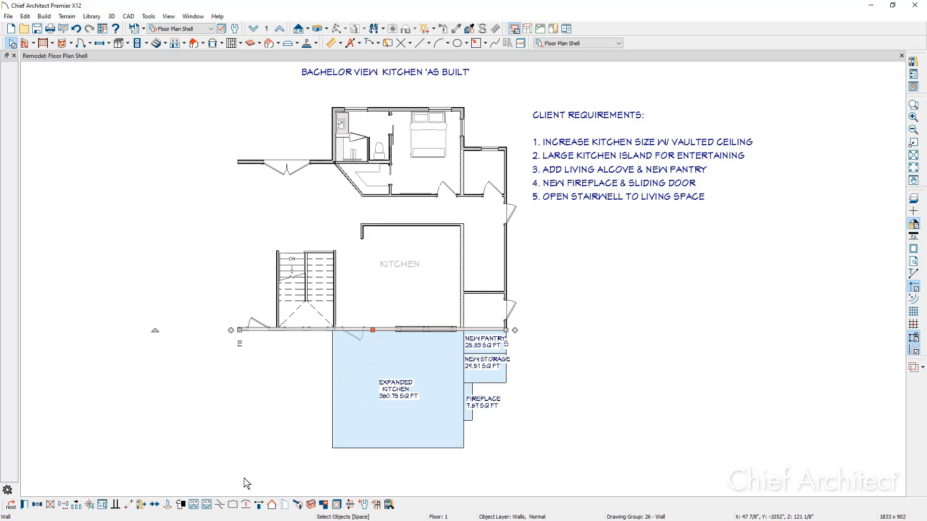
left_click(220, 505)
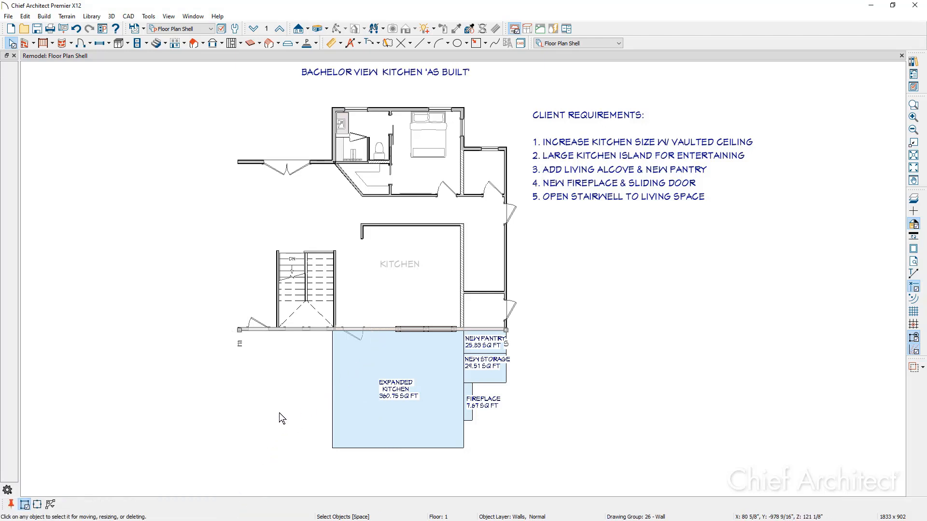
left_click(336, 333)
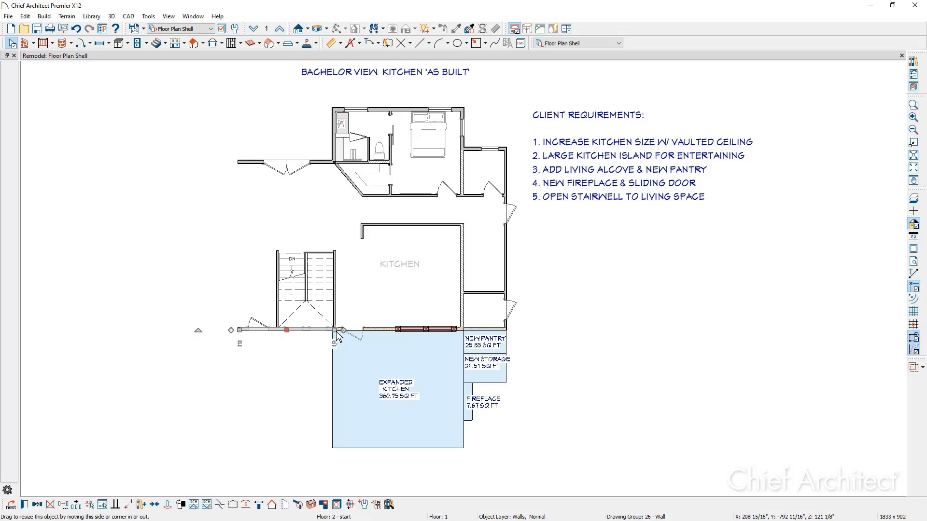
left_click(220, 505)
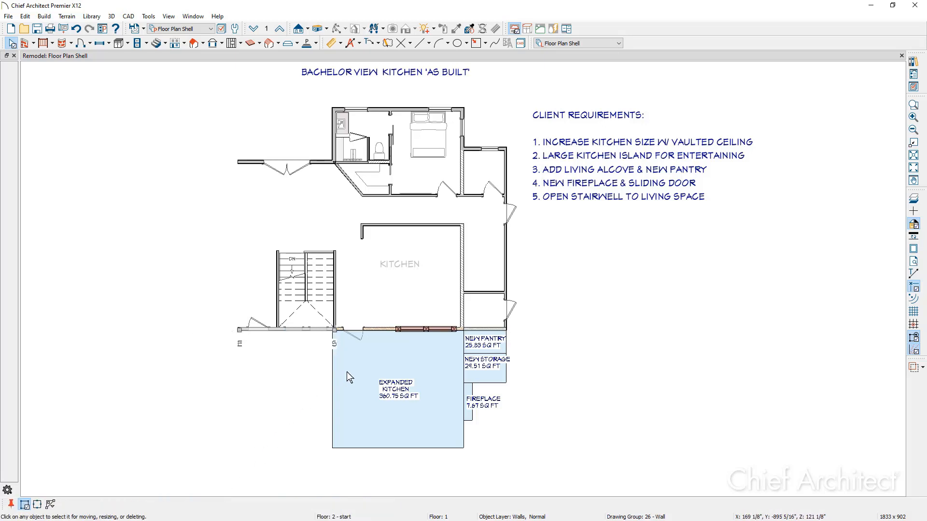
left_click(462, 331)
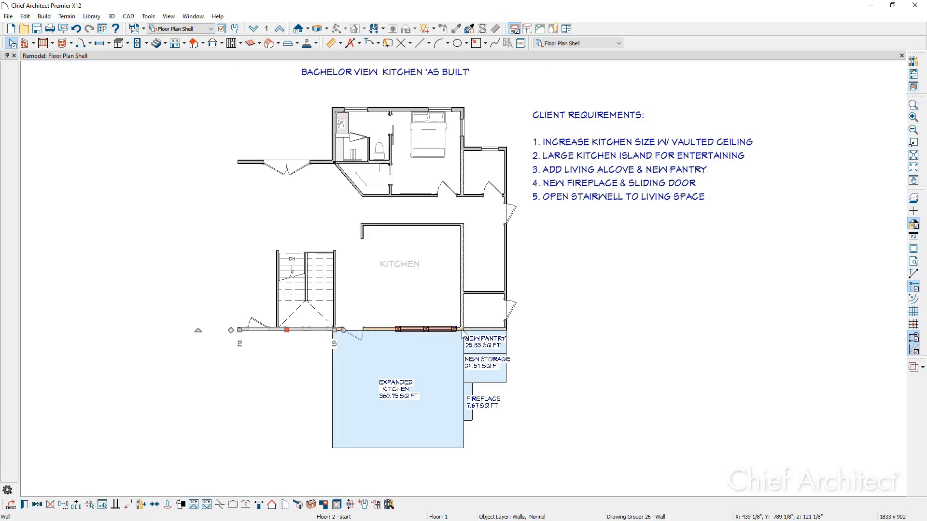
left_click(462, 330)
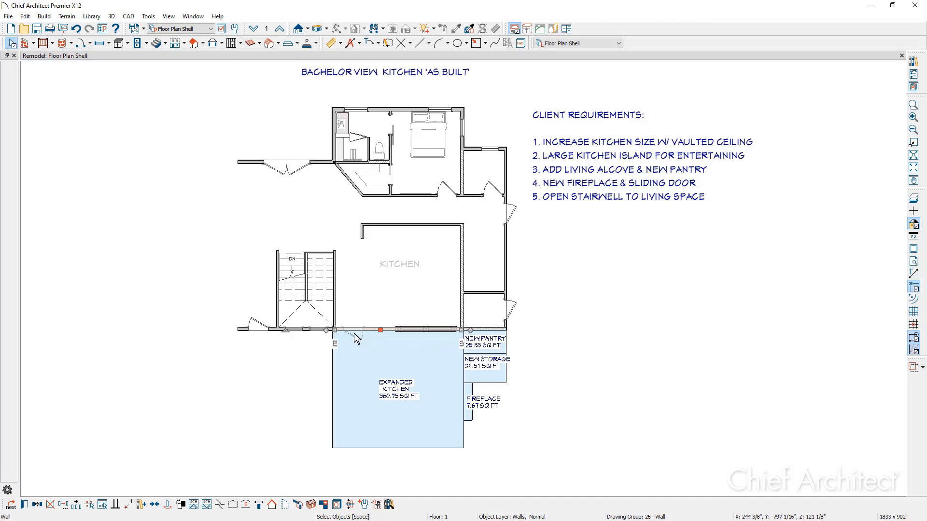
- Move the separated kitchen wall with its door and windows about 17'-7 1/2" to the outer edge of the expanded kitchen footprint
left_click_drag(329, 313, 463, 349)
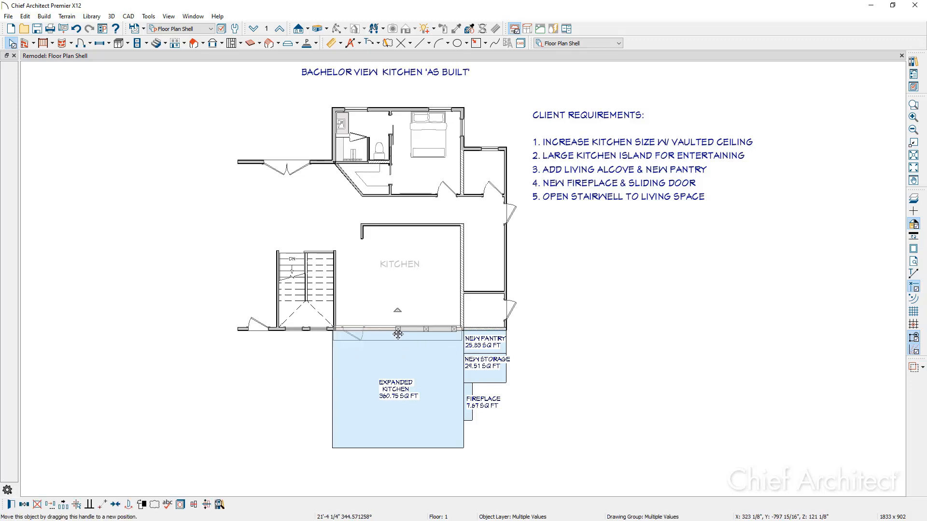
left_click_drag(397, 333, 395, 447)
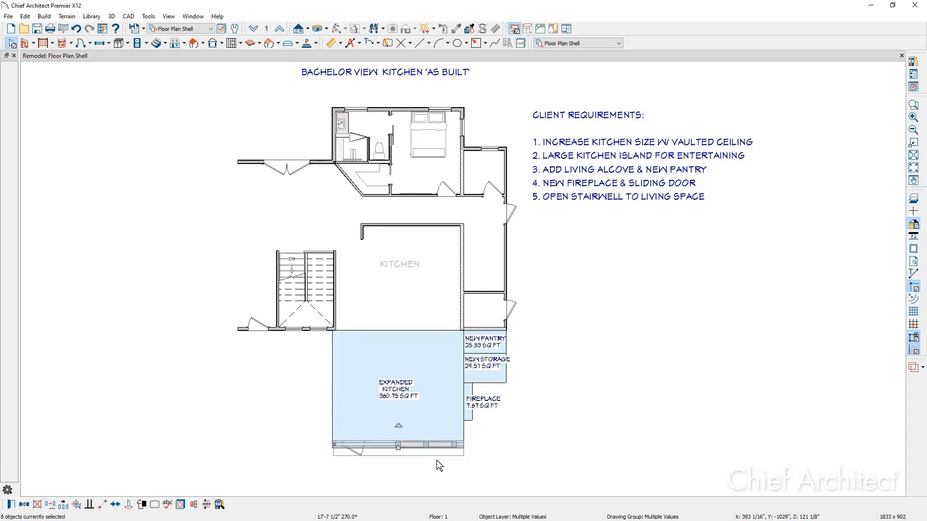
- Draw a matching exterior wall from the moved wall's door end along the footprint edge to the stairwell corner
left_click(334, 448)
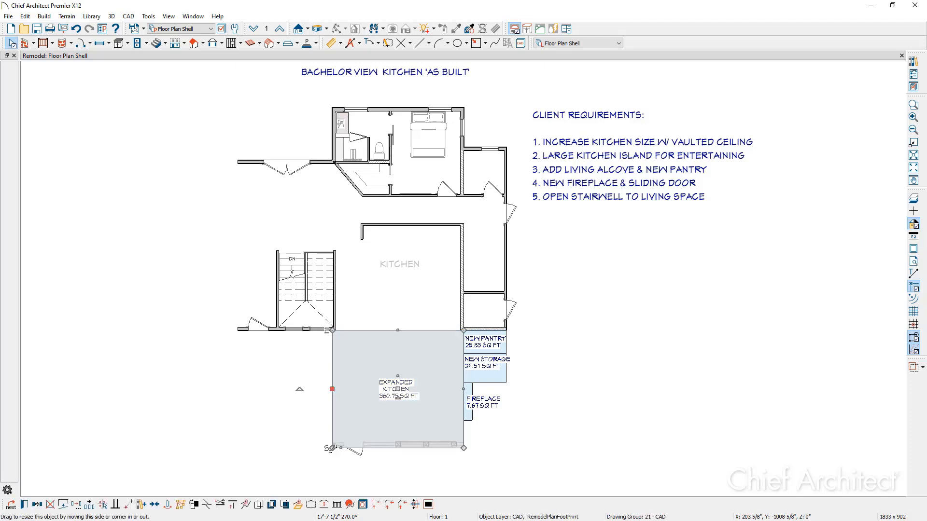
key("Tab")
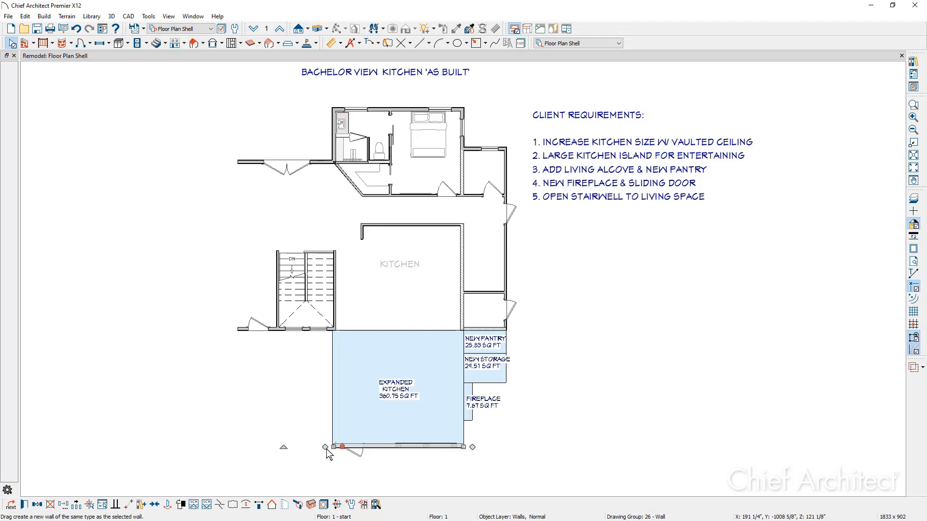
left_click_drag(326, 447, 330, 340)
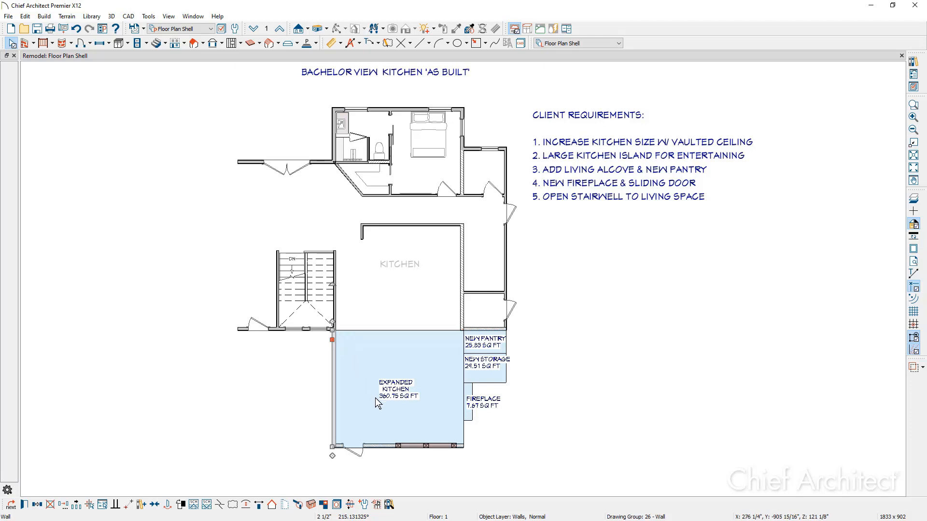
- Continue matching exterior walls from the moved wall's window end around the fireplace, storage and pantry footprints to the existing house wall
left_click(384, 446)
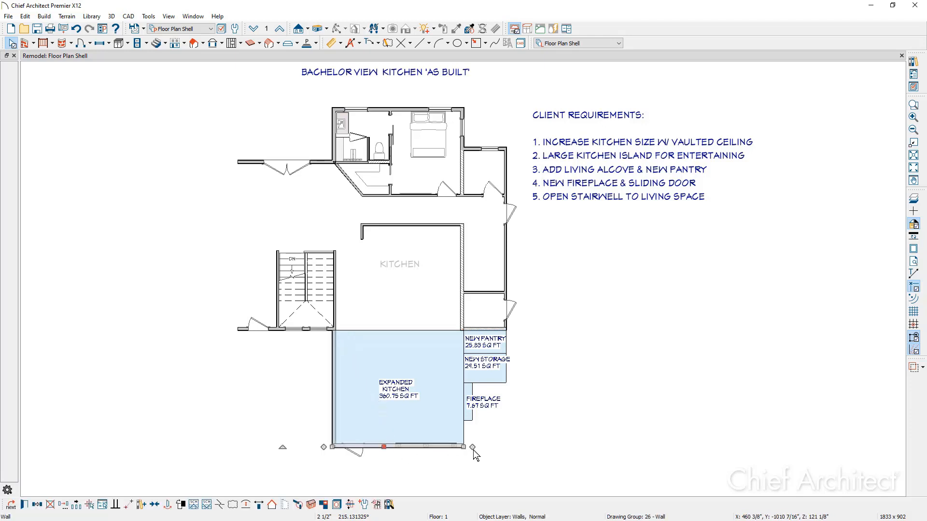
left_click(465, 427)
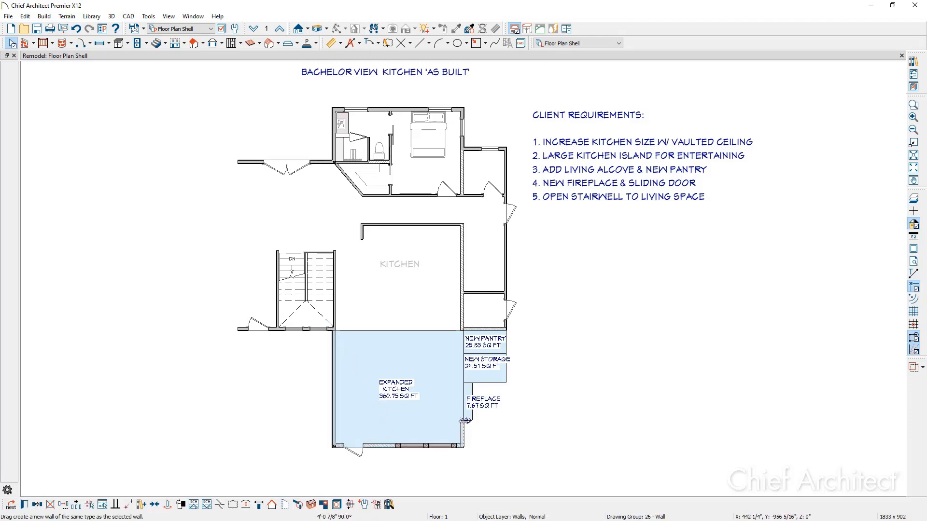
left_click_drag(465, 420, 514, 384)
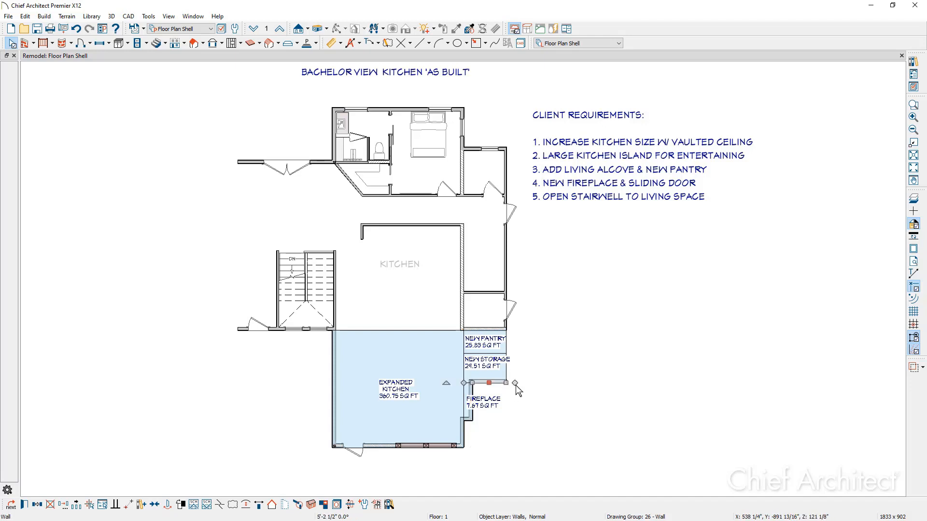
left_click(506, 341)
left_click_drag(508, 340, 506, 332)
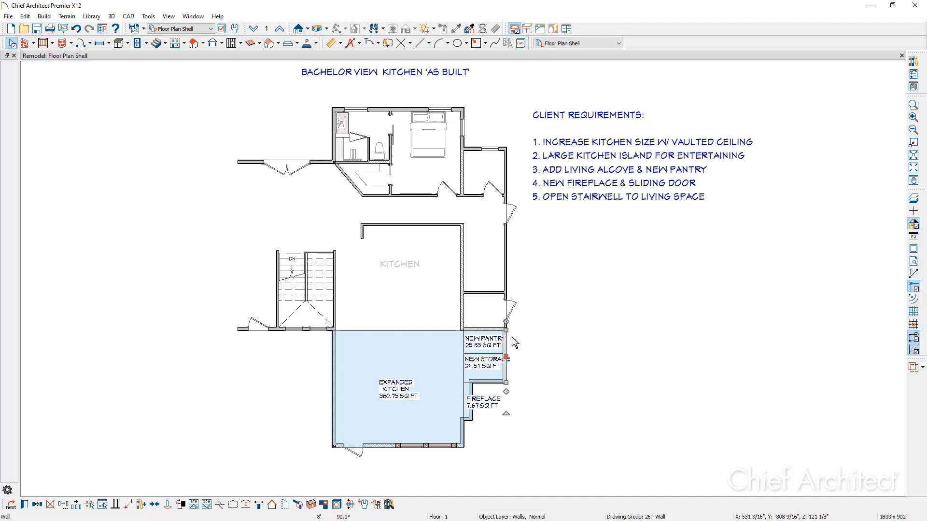
- Move the old storage room's end wall to the pantry-storage boundary and extend the kitchen's interior side wall past the fireplace recess
left_click(486, 328)
left_click_drag(483, 329, 480, 353)
left_click(461, 314)
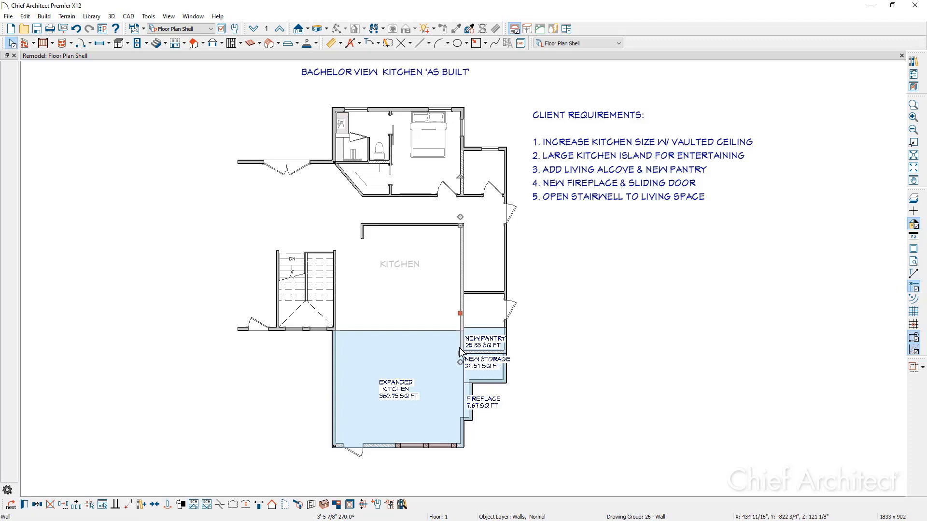
left_click_drag(460, 354, 460, 419)
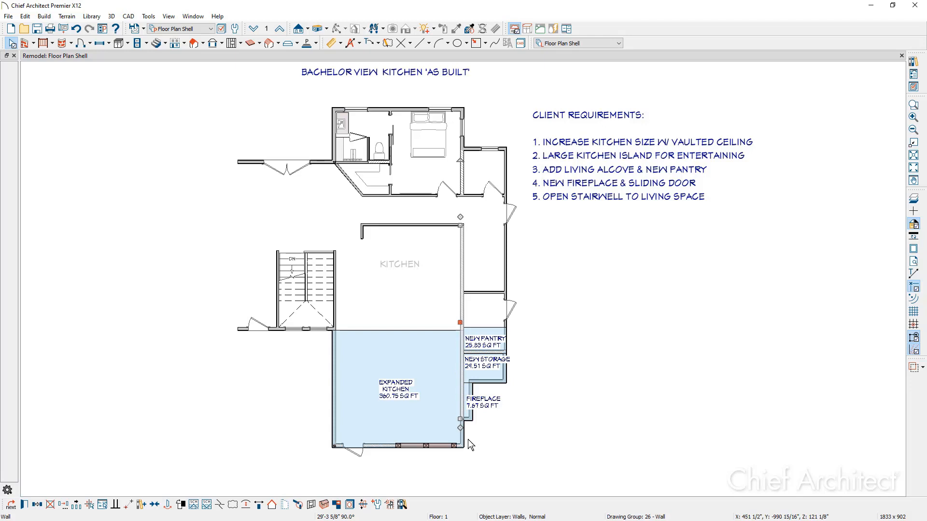
left_click(469, 441)
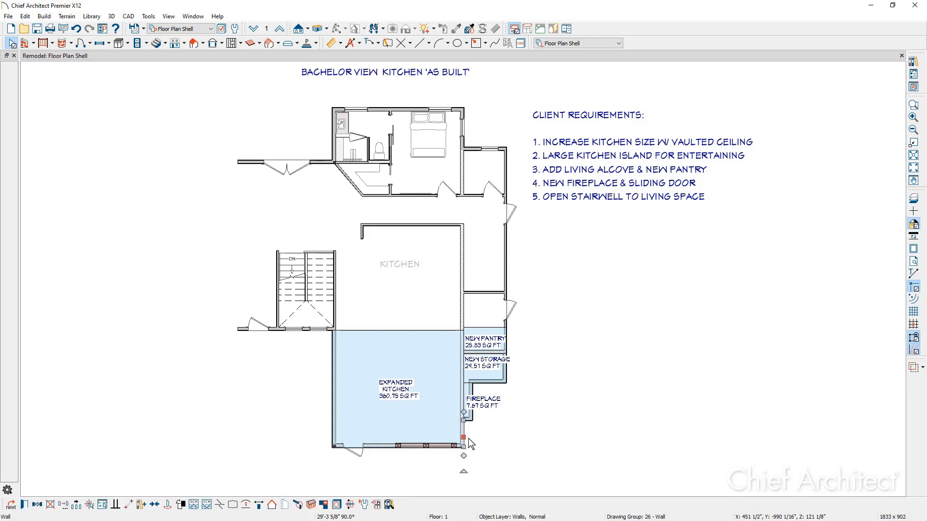
left_click_drag(463, 437, 463, 434)
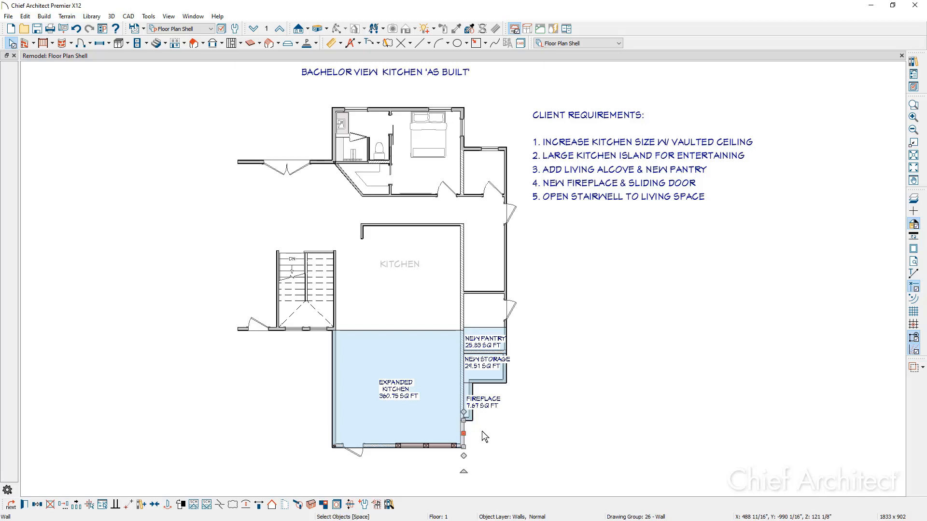
- Switch the plan to the Floor Plan view and generate Auto Exterior Dimensions around the house
left_click(210, 30)
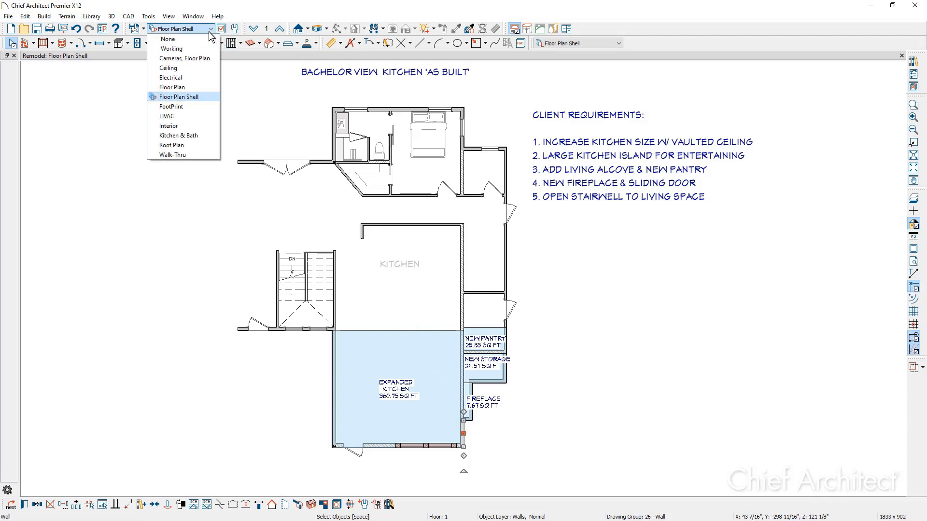
left_click(201, 87)
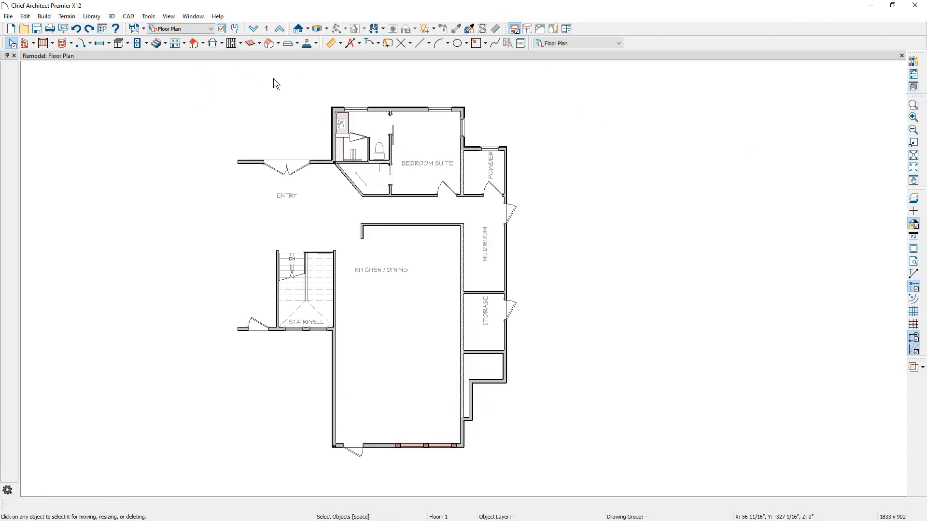
left_click(360, 44)
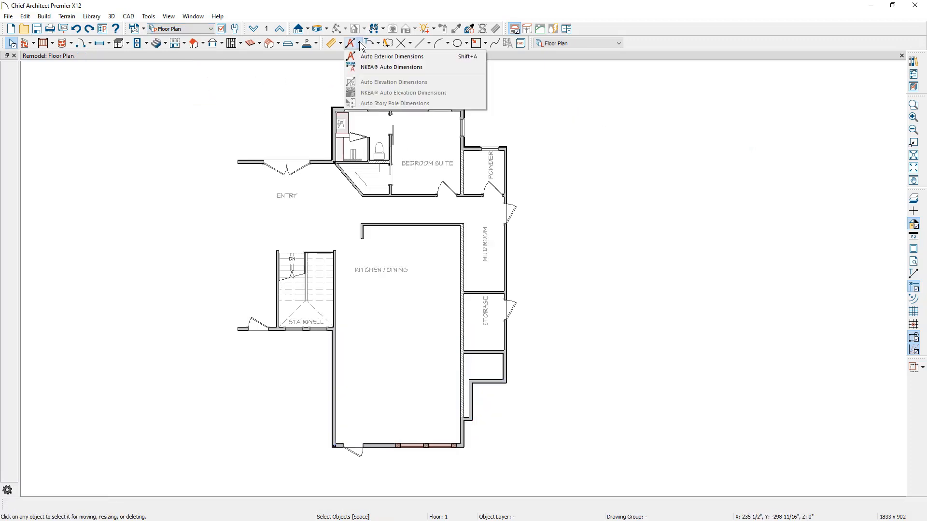
left_click(434, 57)
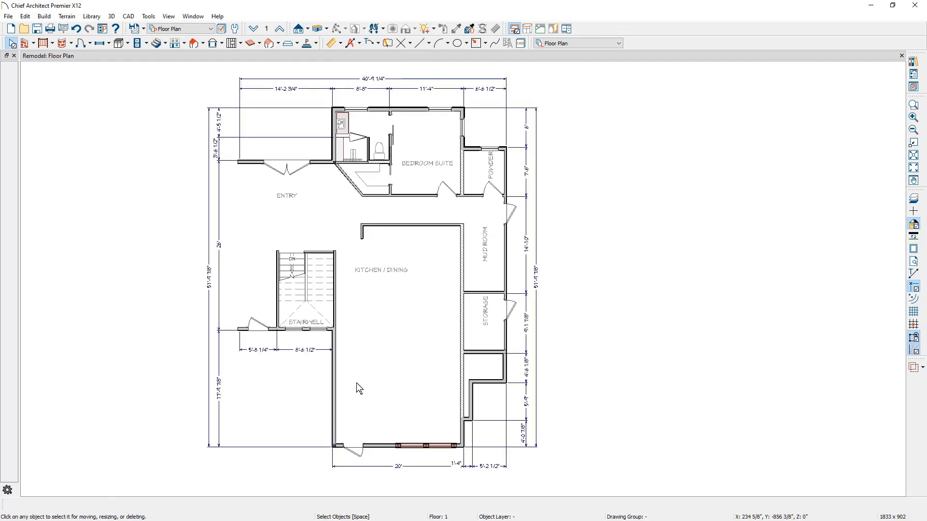
- Set the distance from the stairwell's exterior wall to the kitchen extension's end wall to 18 feet
left_click(377, 447)
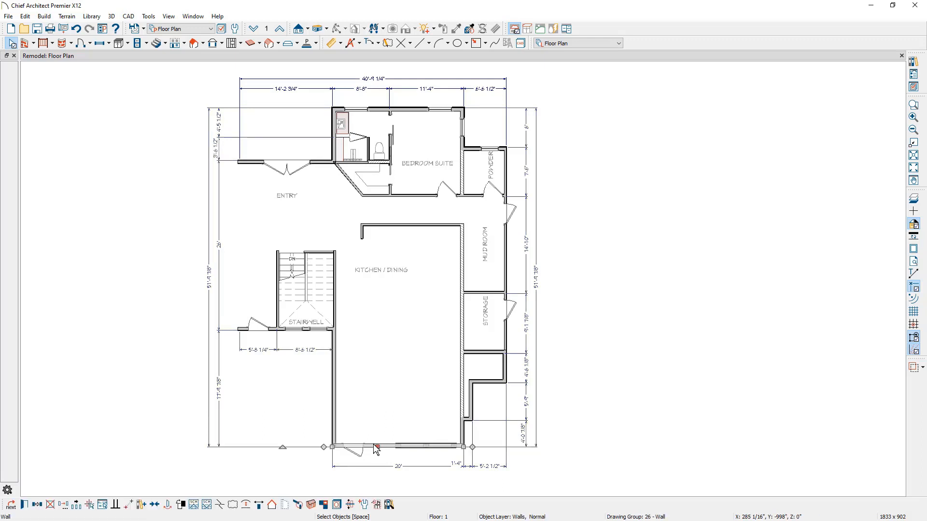
left_click(221, 393)
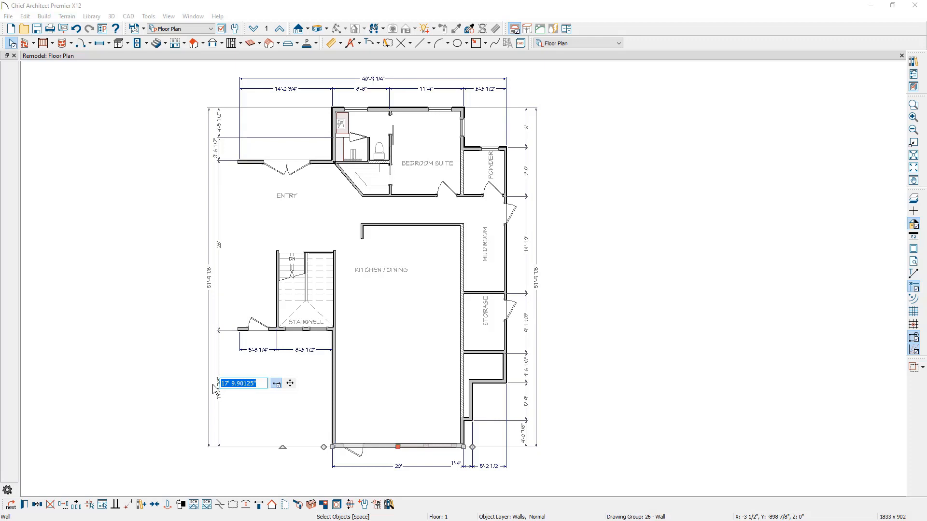
type("18")
key("Return")
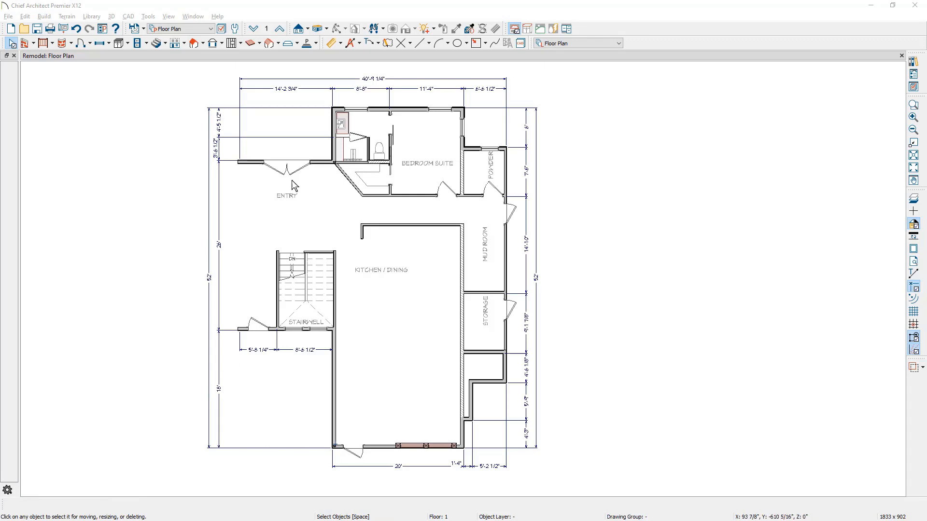
- Create a Perspective Full Overview of the house and change the kitchen extension's end wall to a gable wall
left_click(327, 30)
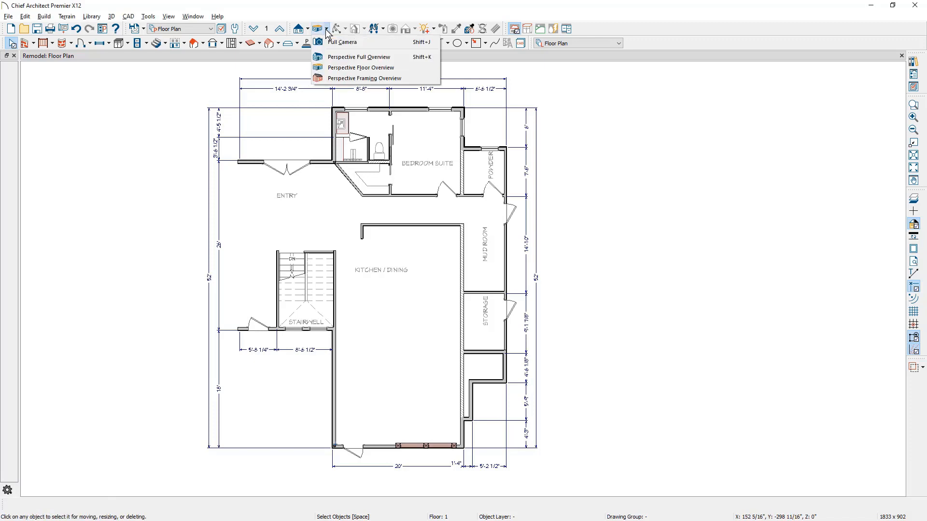
left_click(405, 57)
left_click_drag(386, 163, 349, 151)
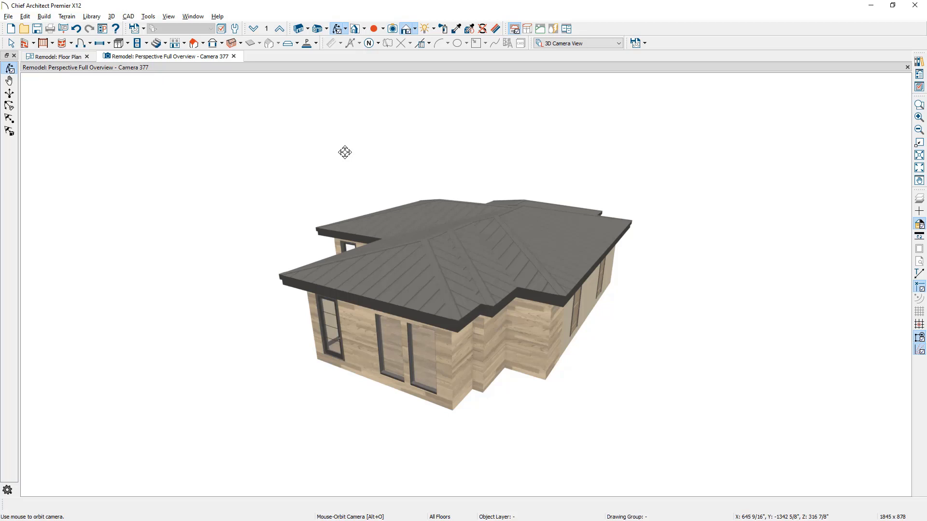
left_click(364, 323)
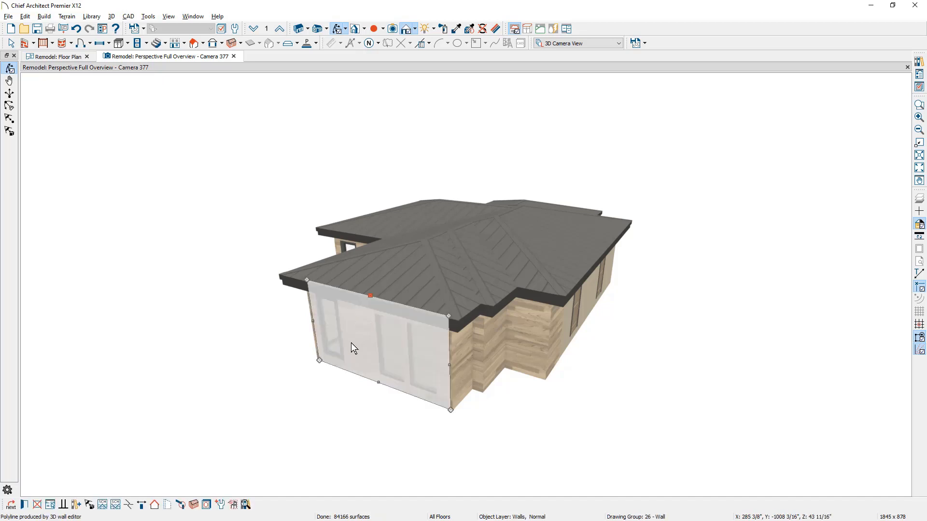
left_click(154, 505)
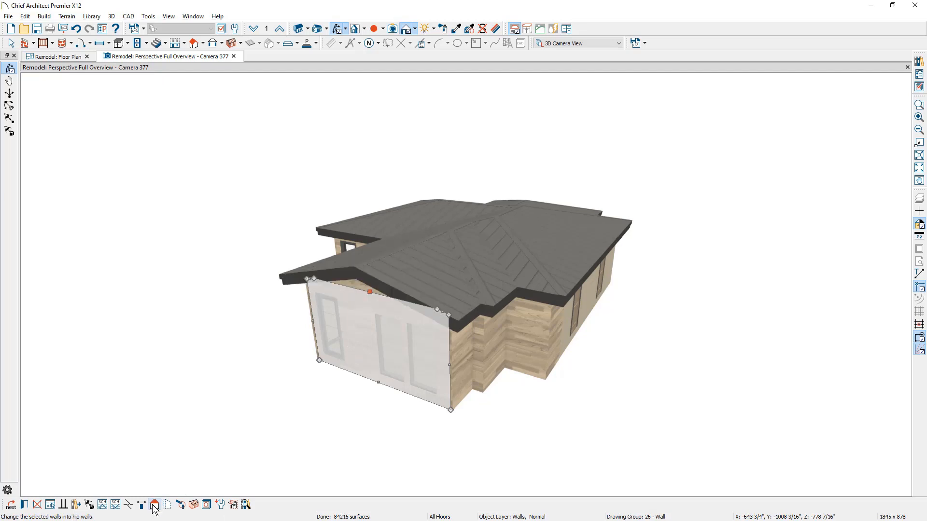
- Change the bedroom suite's end wall, at the opposite end of the house, to a gable wall
left_click(622, 382)
left_click_drag(621, 381, 359, 435)
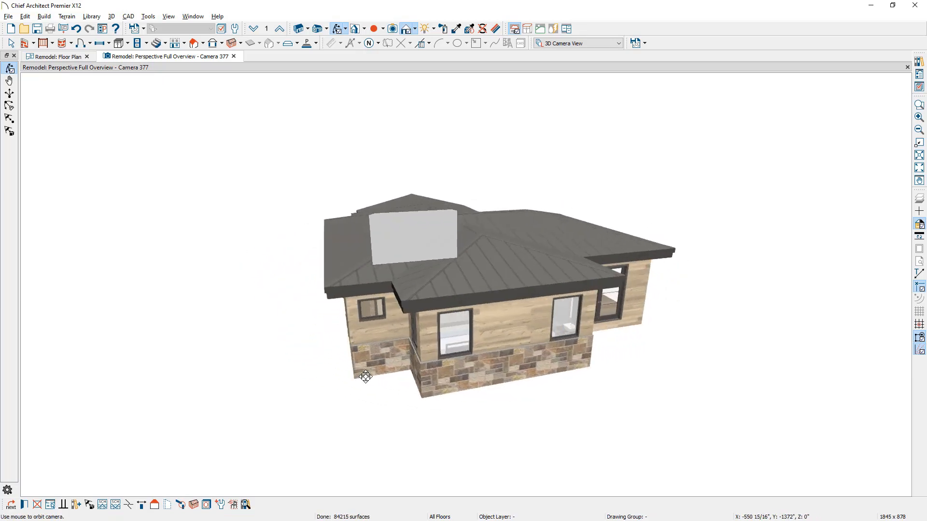
key("space")
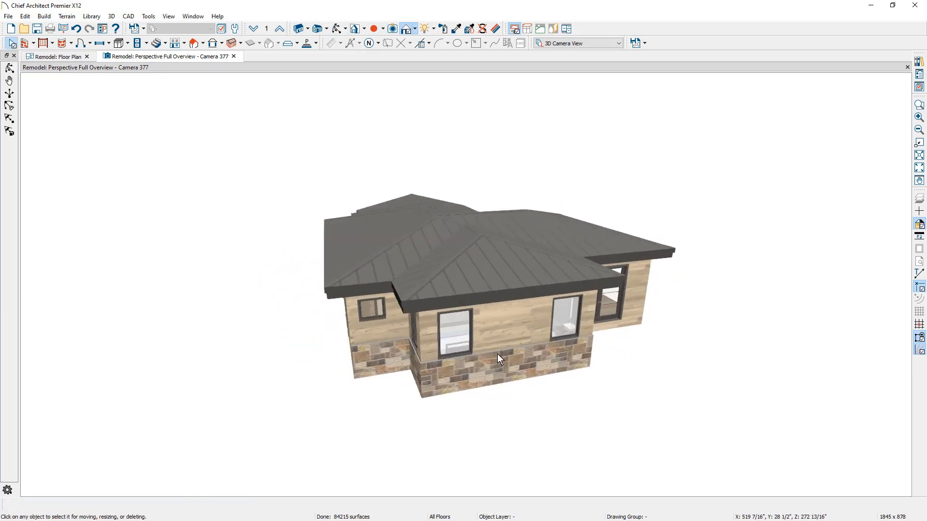
left_click(517, 331)
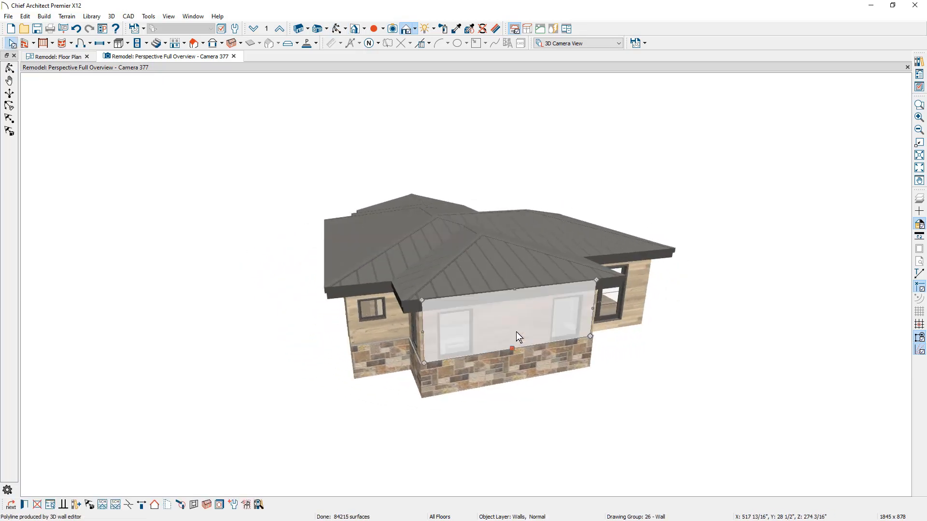
left_click(155, 505)
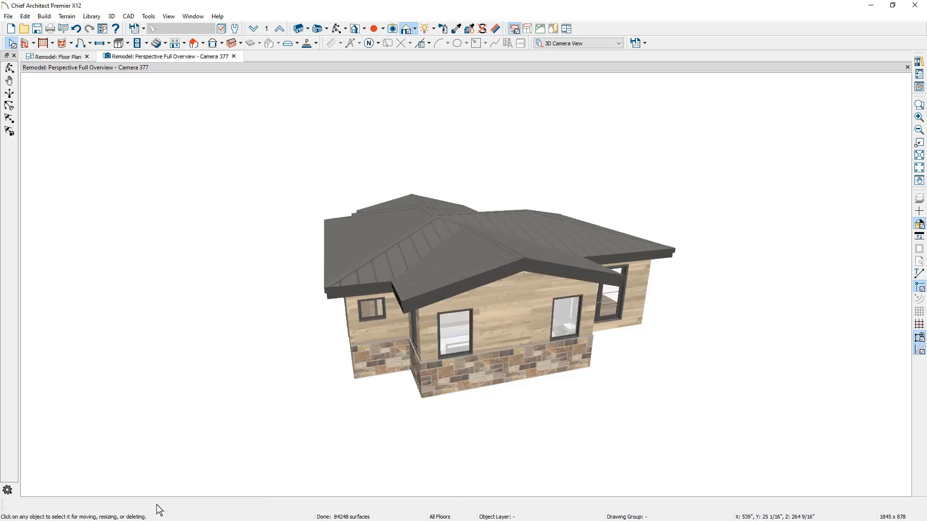
- Set the roof option of the kitchen's and bedroom suite's exterior side walls on the pantry side to High Shed/Gable Wall
middle_click_drag(257, 429, 561, 430)
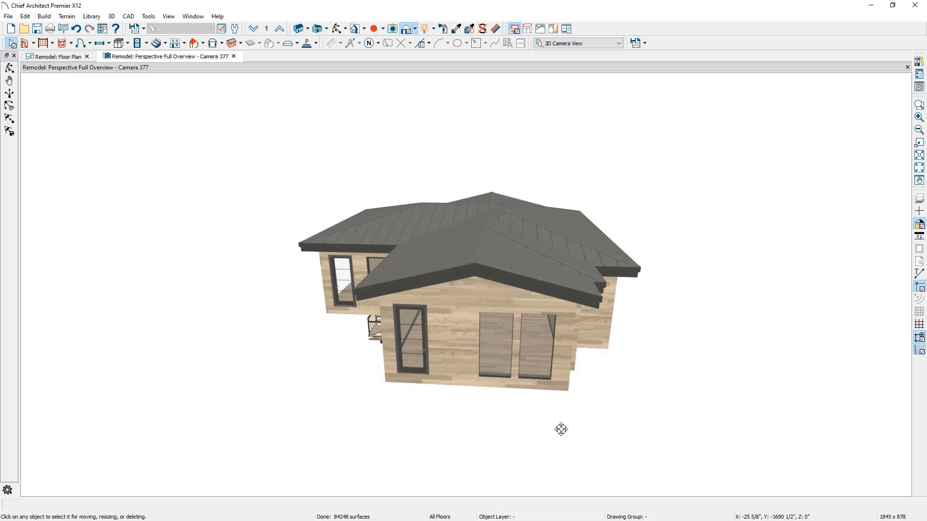
middle_click_drag(569, 400, 546, 389)
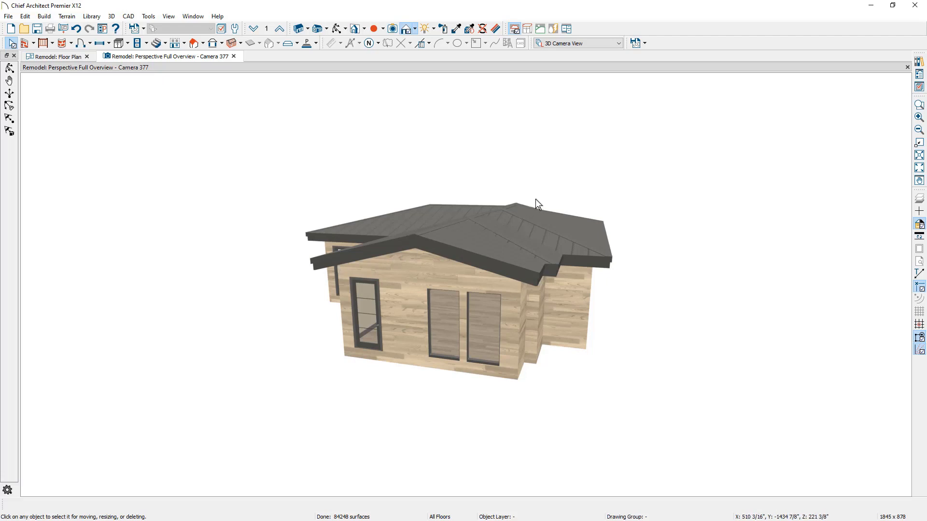
middle_click_drag(649, 290, 502, 311)
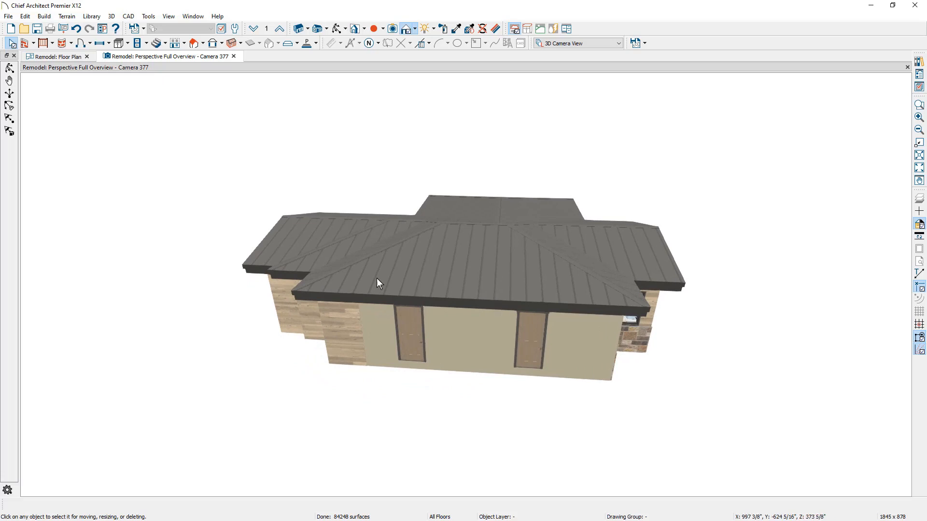
left_click(281, 303)
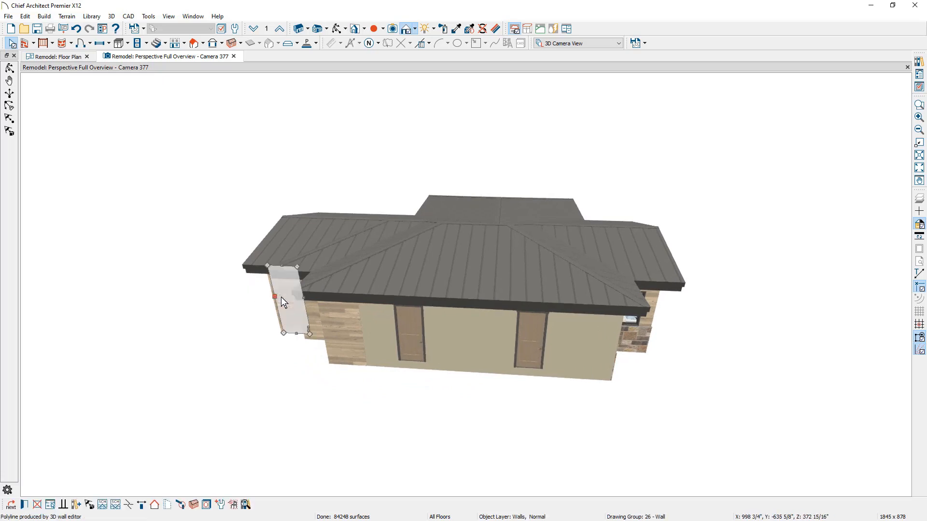
left_click(645, 345)
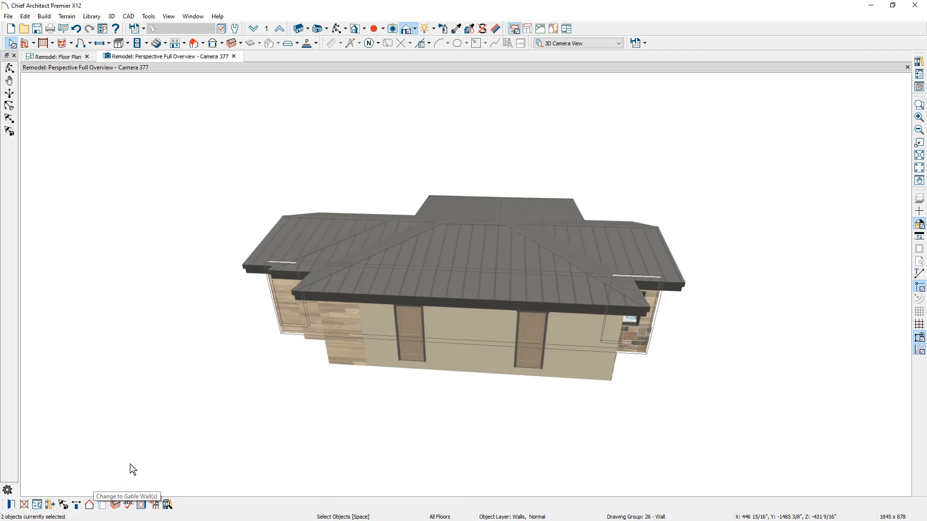
left_click(11, 505)
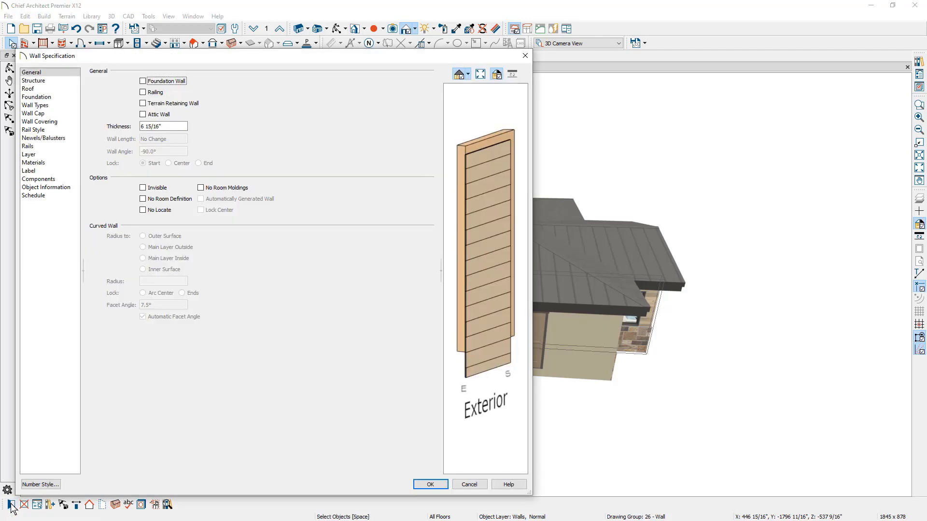
left_click(63, 89)
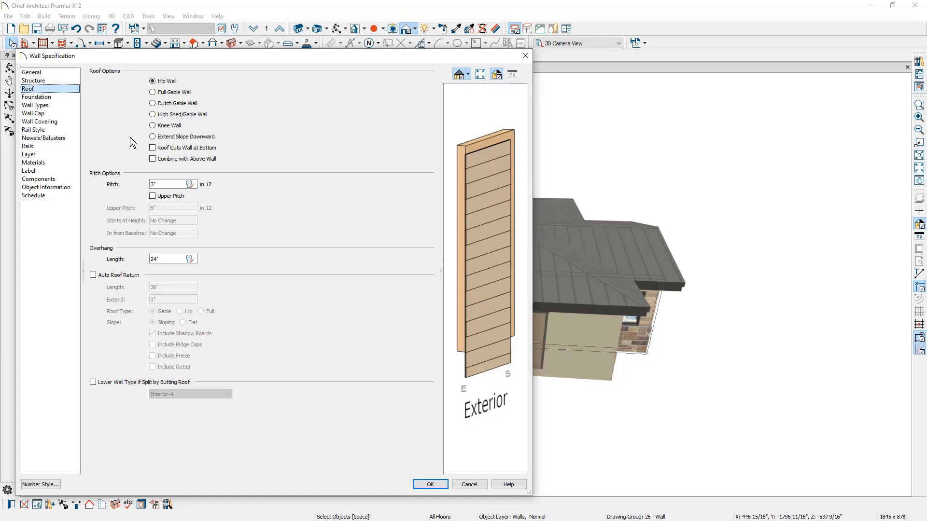
left_click(153, 116)
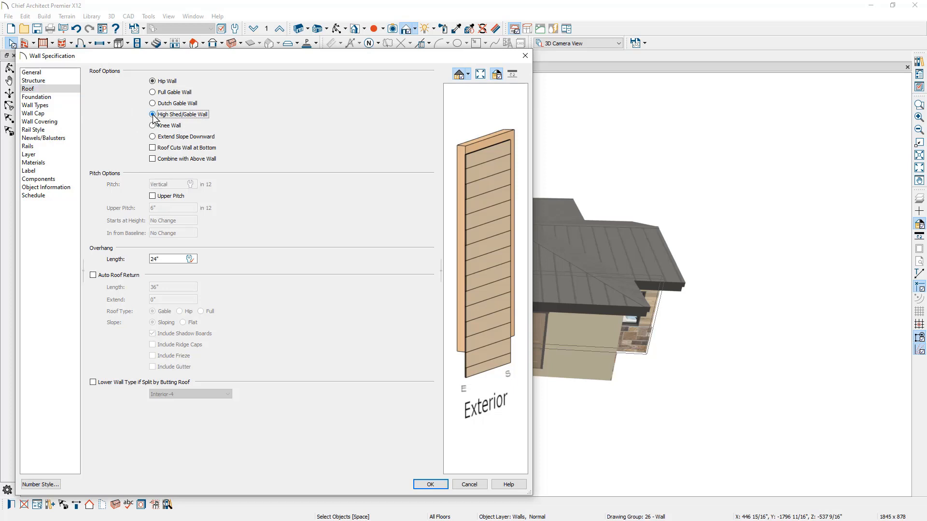
left_click(430, 485)
- Remove the flat ceiling over the Kitchen / Dining room so its ceiling follows the roof slope
middle_click_drag(433, 491, 585, 428)
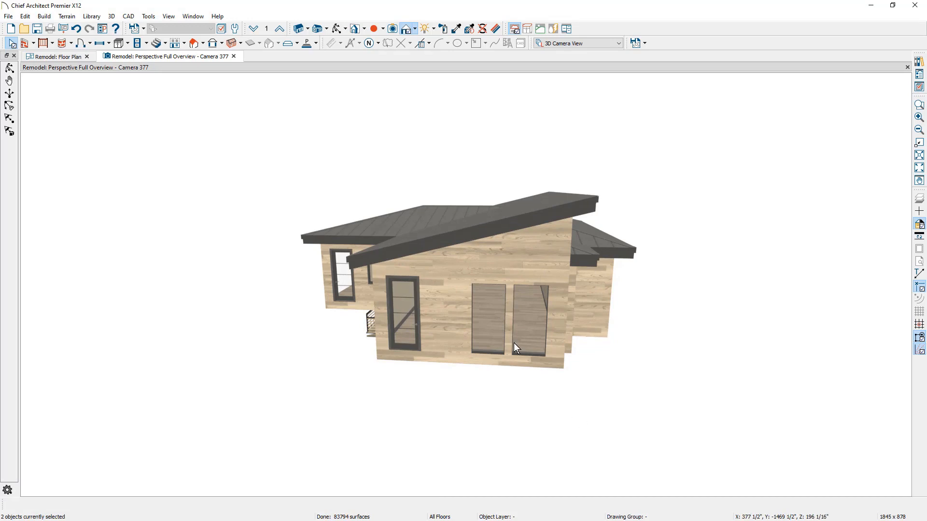
scroll(507, 313, "up", 10)
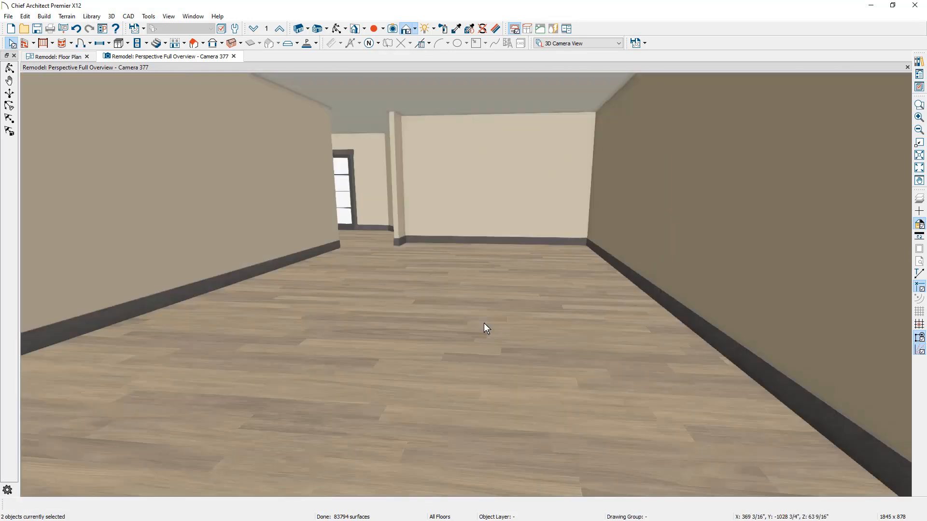
middle_click_drag(484, 324, 514, 374)
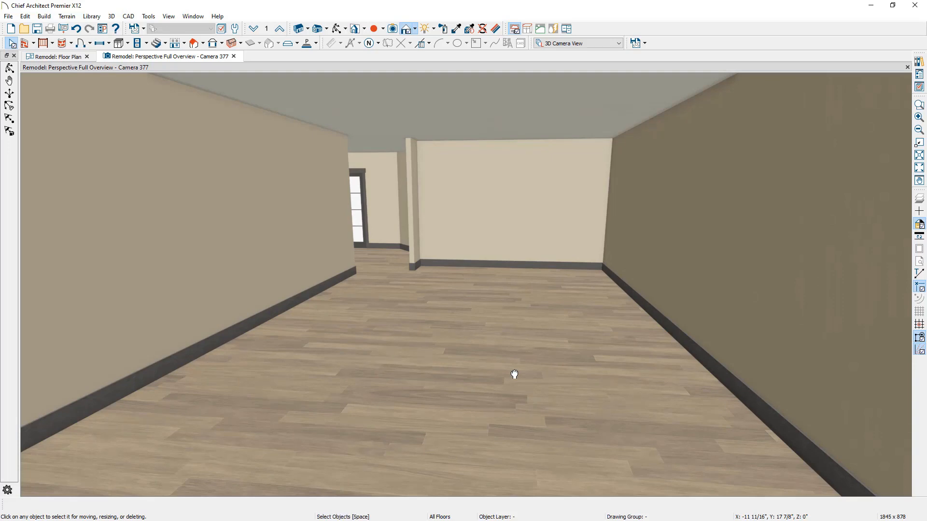
left_click(515, 372)
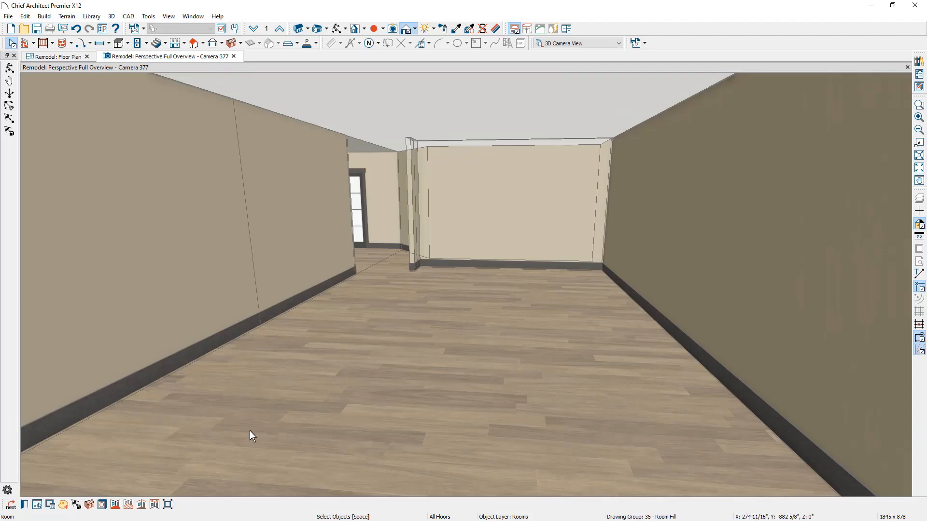
left_click(27, 505)
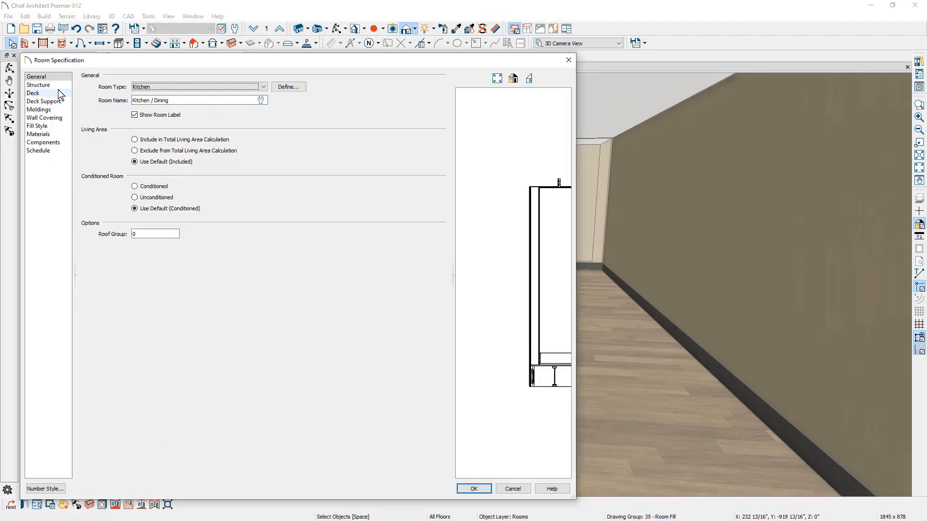
left_click(40, 85)
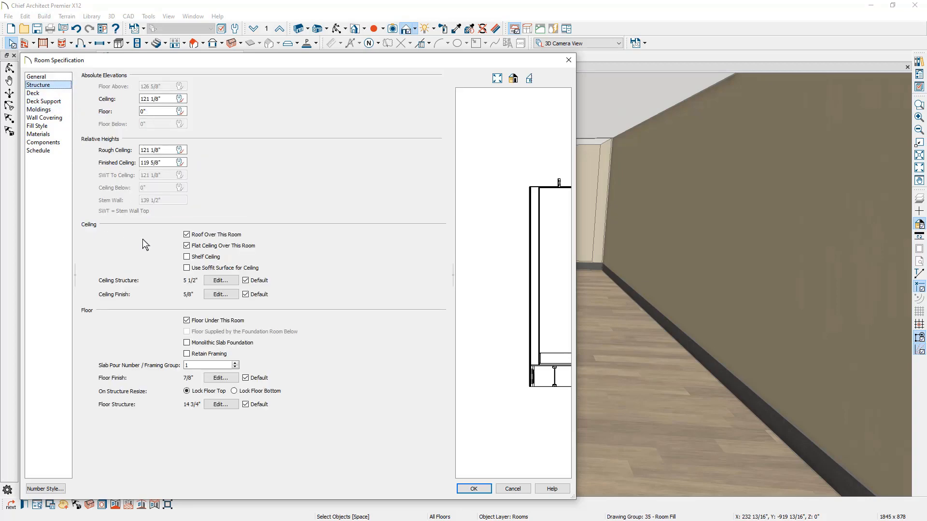
left_click(187, 246)
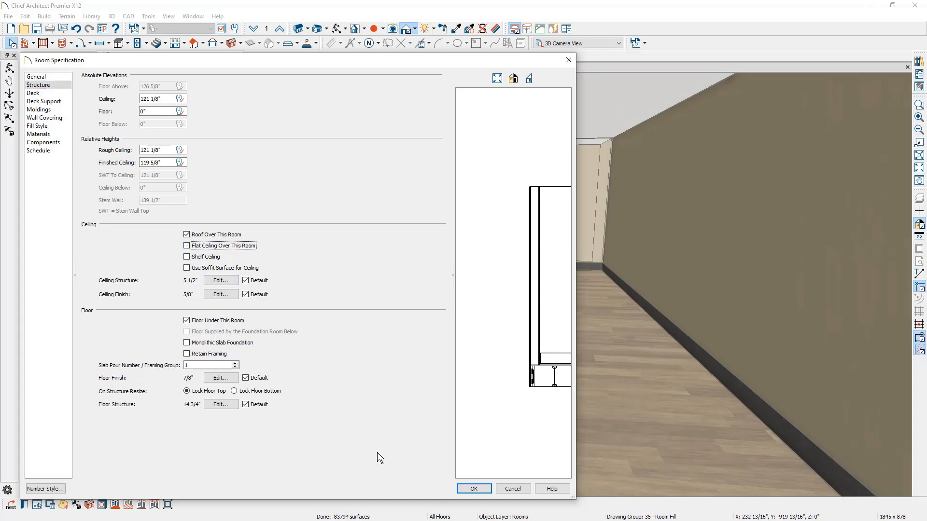
left_click(474, 489)
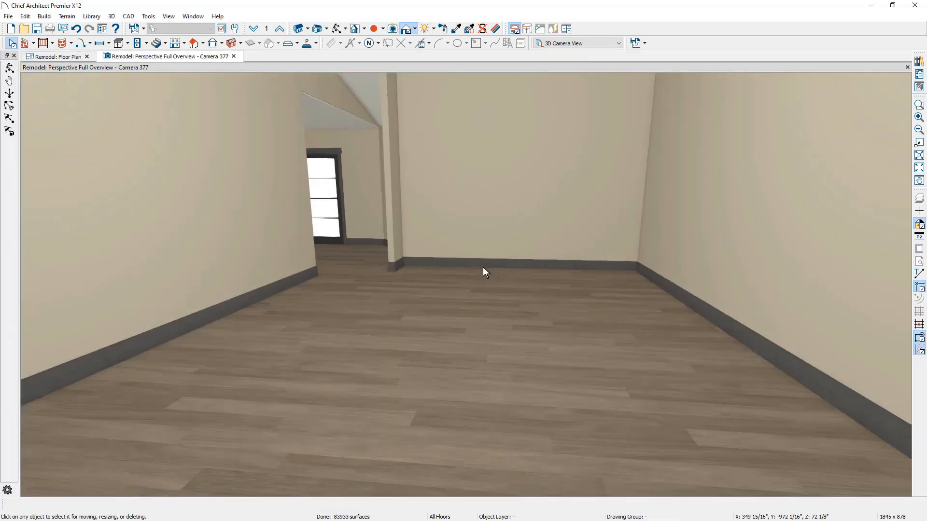
- Convert the long partition wall at the kitchen's far end and its short return wall into railings
middle_click_drag(477, 304, 484, 444)
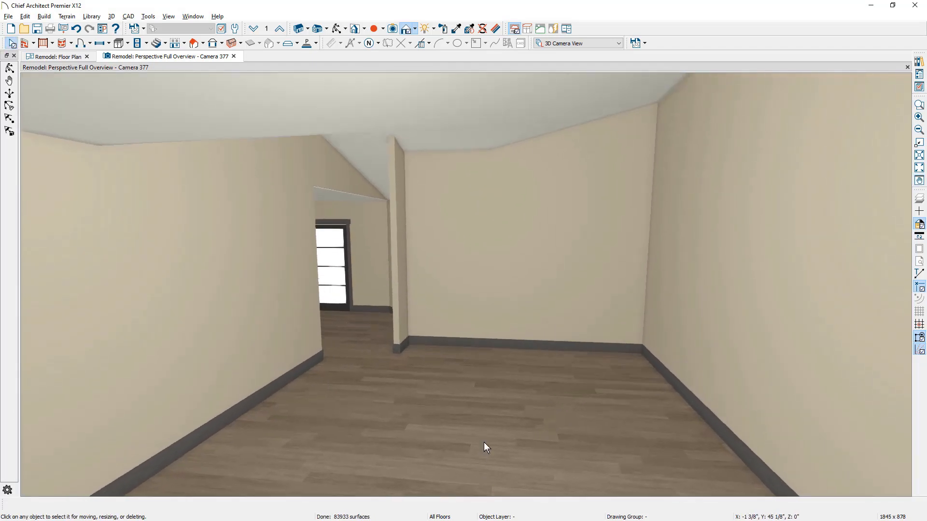
left_click_drag(484, 442, 476, 424)
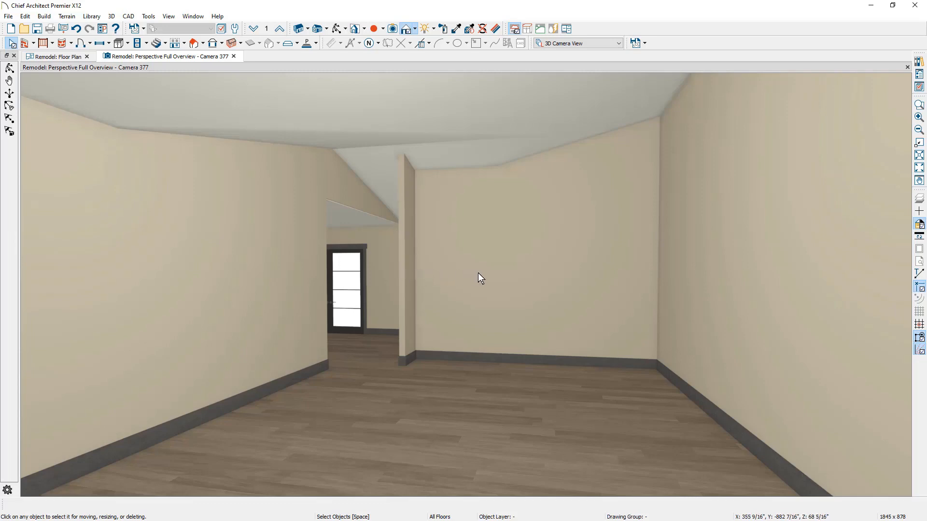
left_click(538, 279)
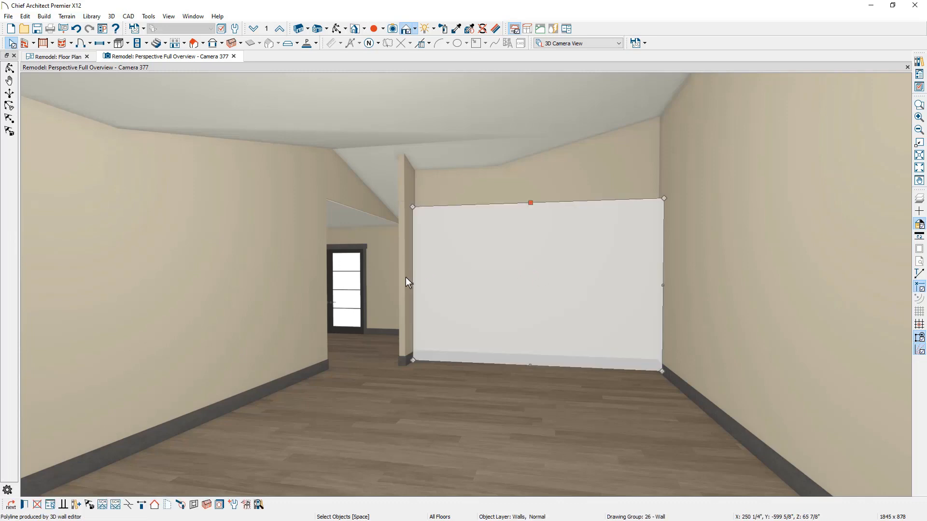
left_click(406, 278, "shift")
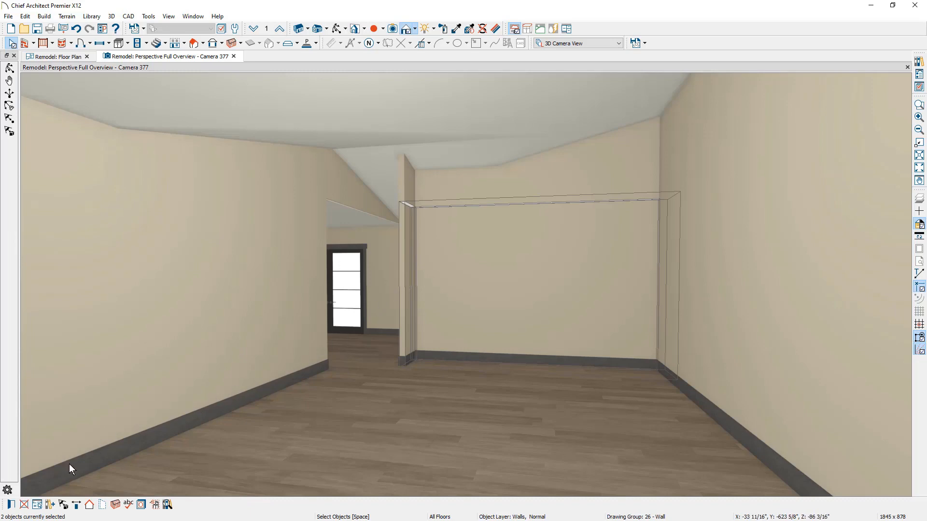
left_click(18, 505)
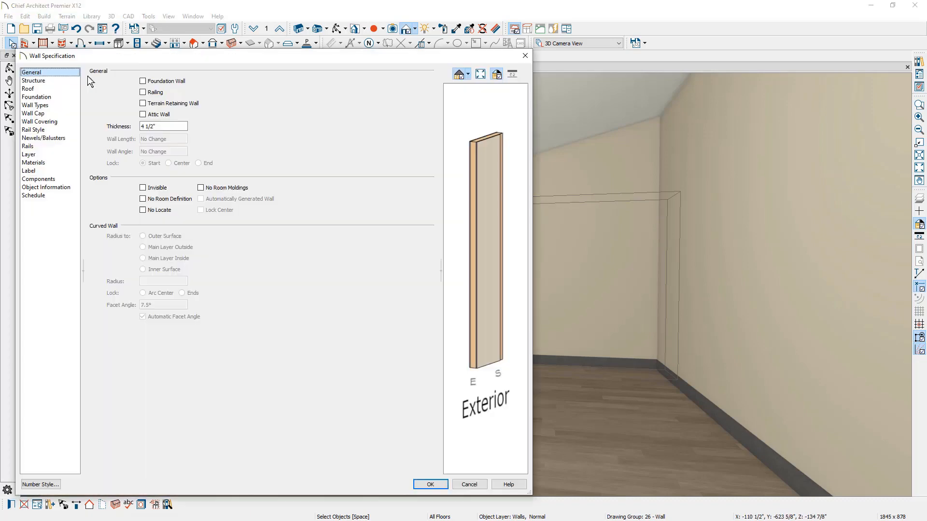
left_click(142, 93)
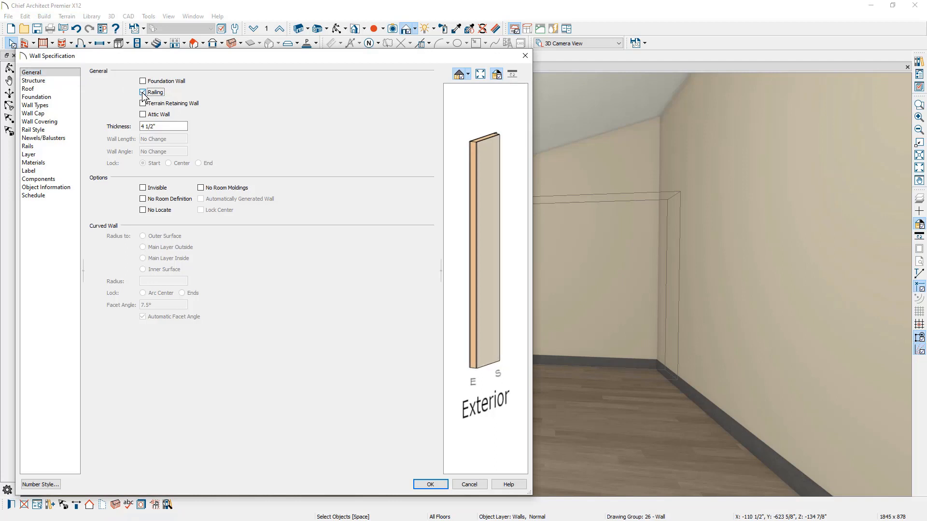
left_click(48, 138)
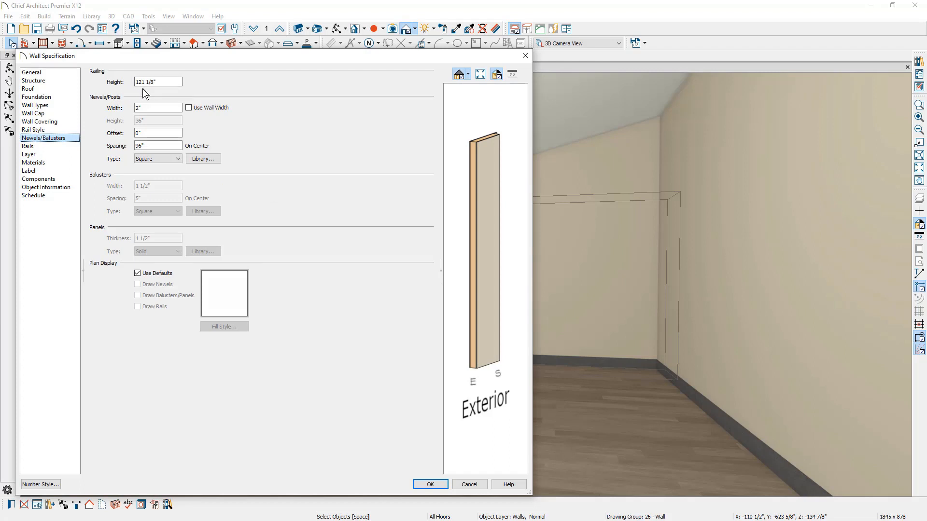
- Add the Cap 01 profile from Sills and Caps as the wall cap on both partition walls and apply the settings
left_click(63, 118)
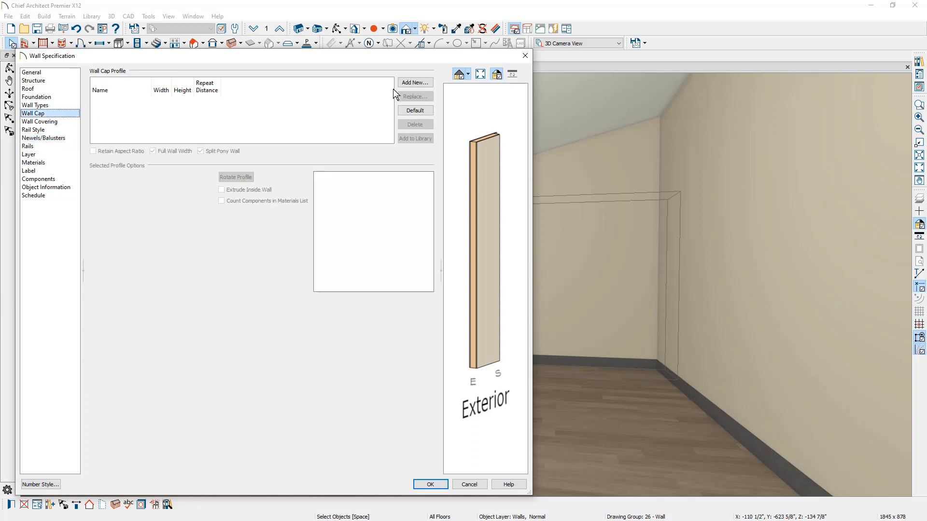
left_click(404, 82)
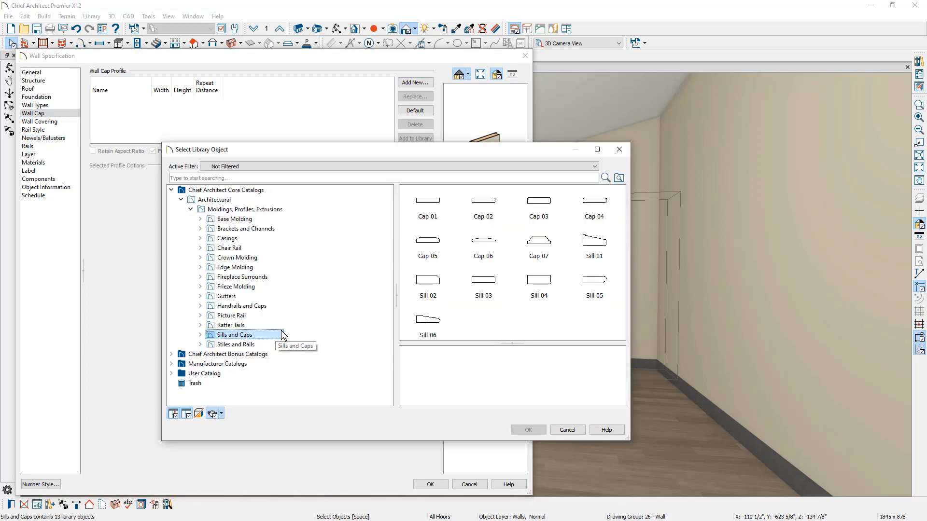
left_click(439, 214)
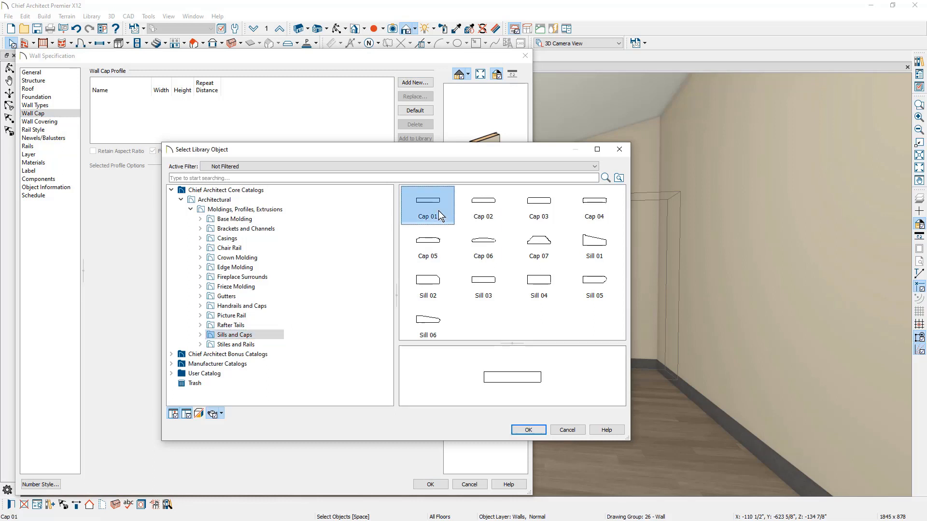
left_click(531, 429)
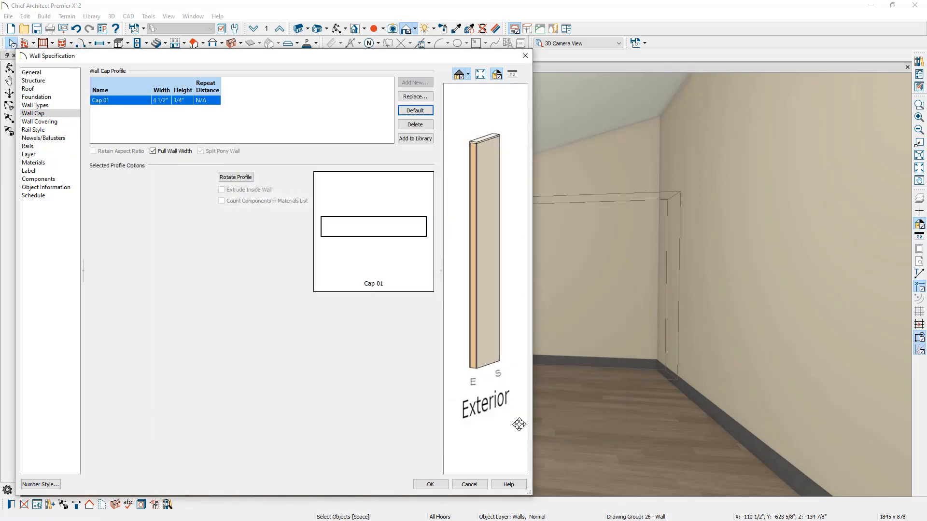
left_click(430, 484)
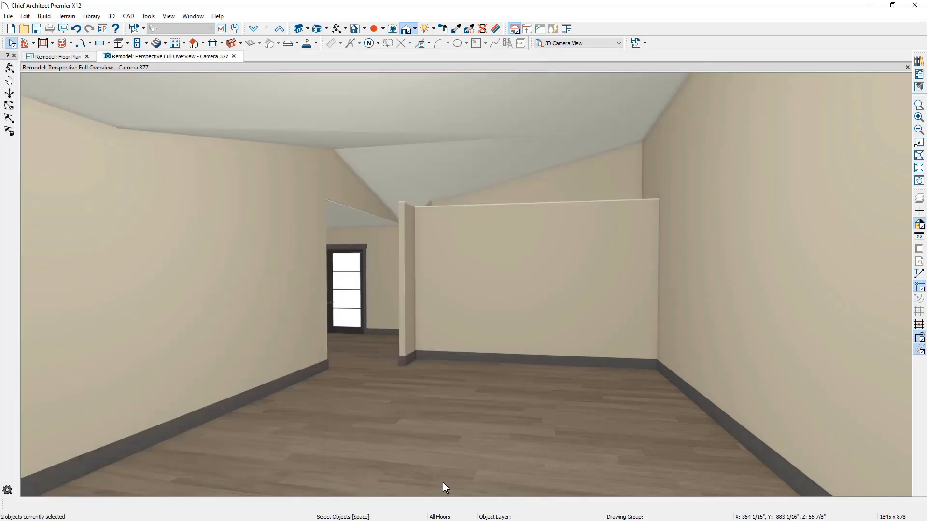
- Draw a ceiling plane in the floor plan spanning from the kitchen's end wall to the bedroom suite's end wall
left_click(56, 57)
left_click(195, 43)
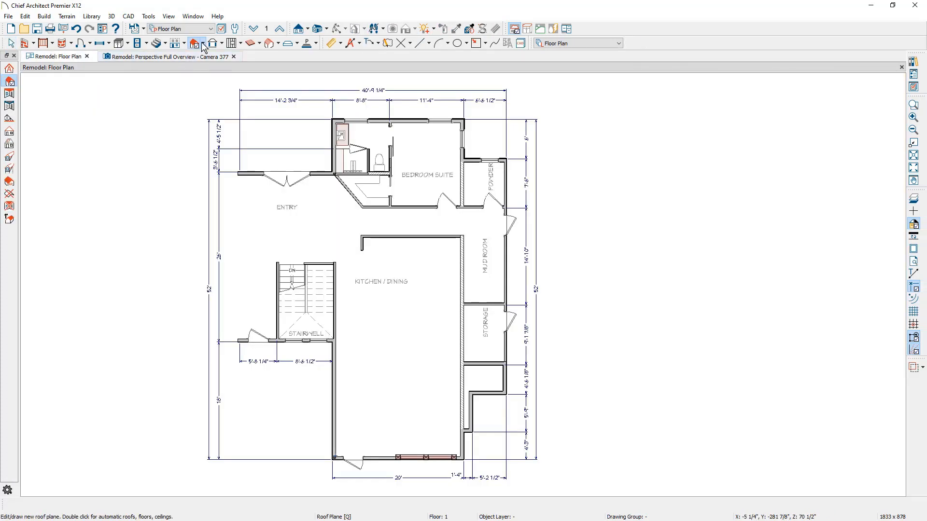
left_click(203, 44)
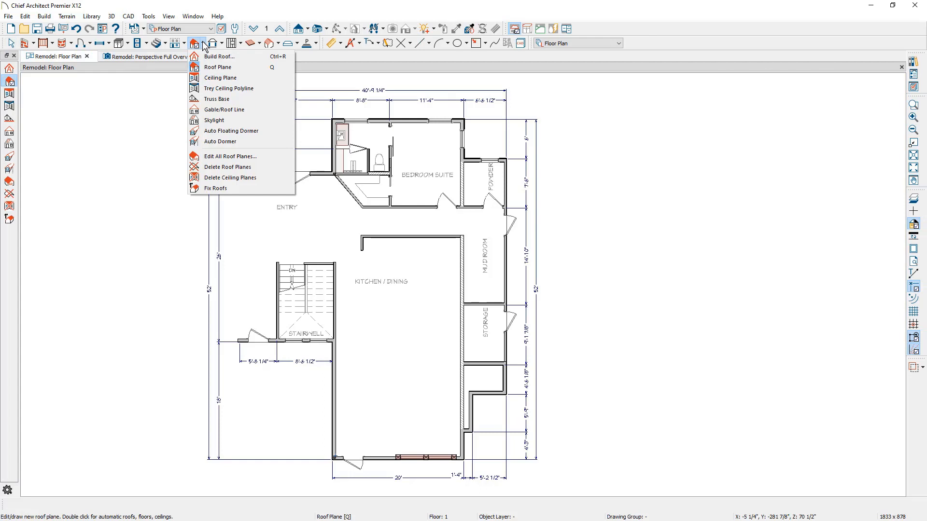
left_click(259, 78)
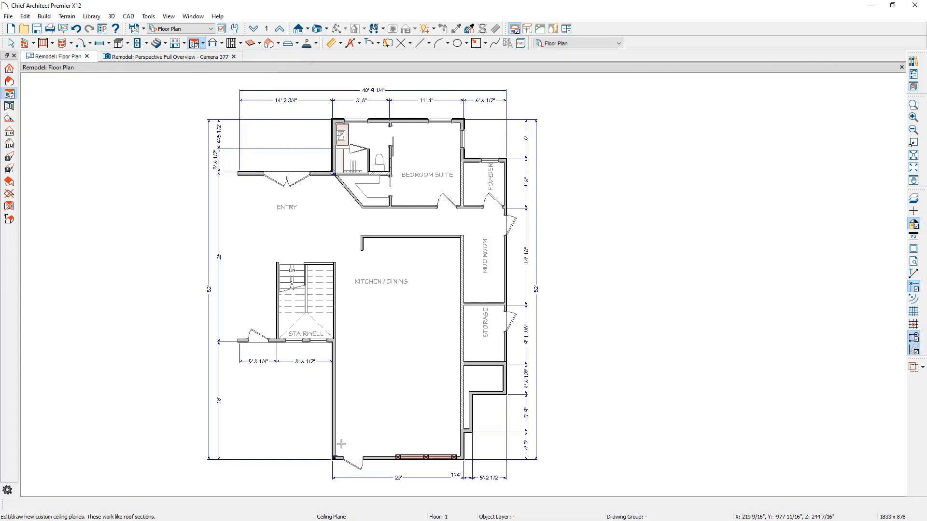
left_click_drag(338, 456, 460, 389)
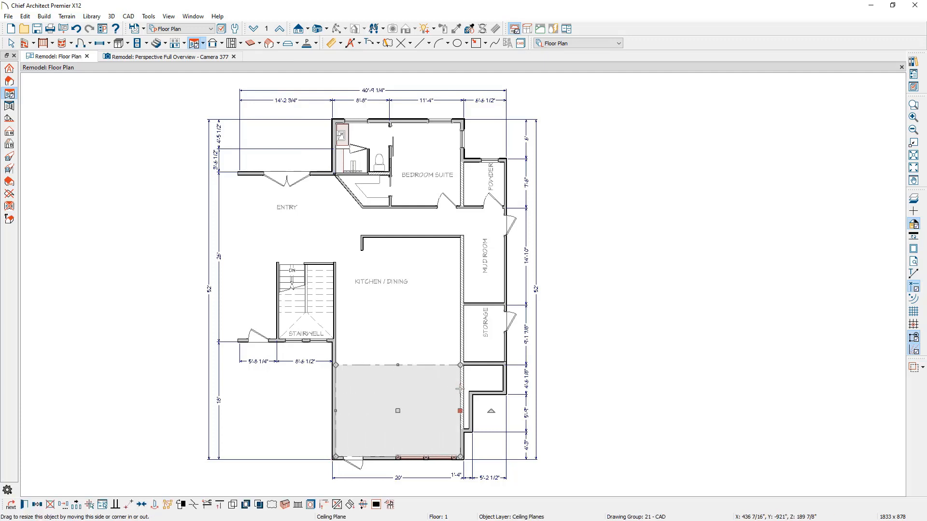
left_click_drag(397, 366, 421, 127)
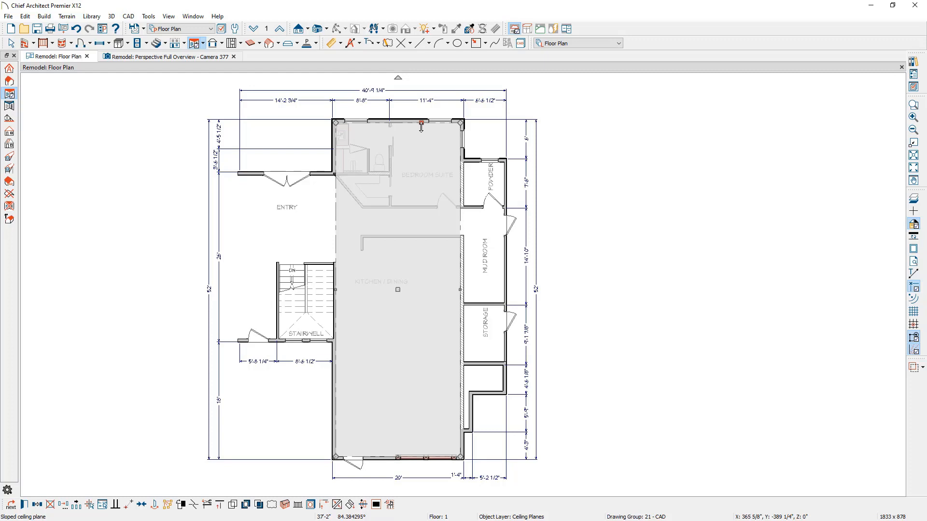
- Check the ceiling plane's height and pitch locks, keep Height Inside Wall locked, and inspect the ceiling in the perspective view
double_click(428, 320)
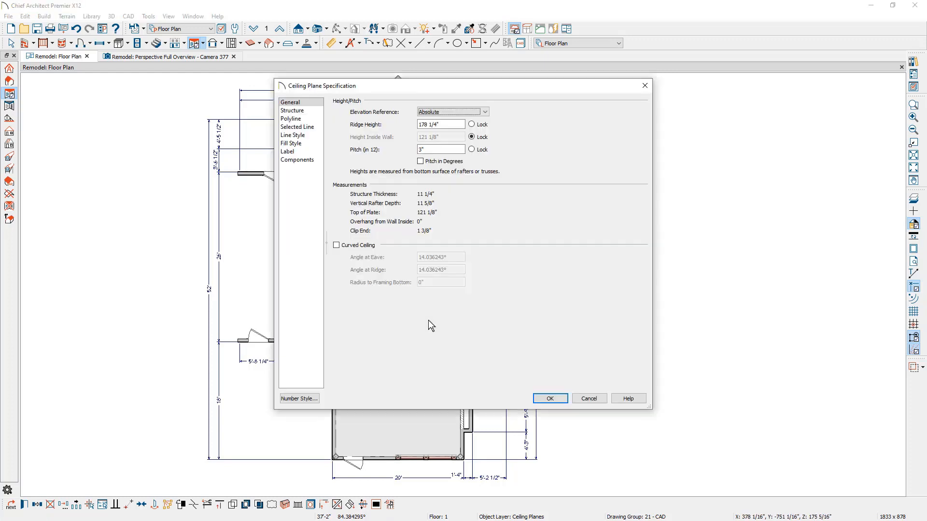
left_click(472, 150)
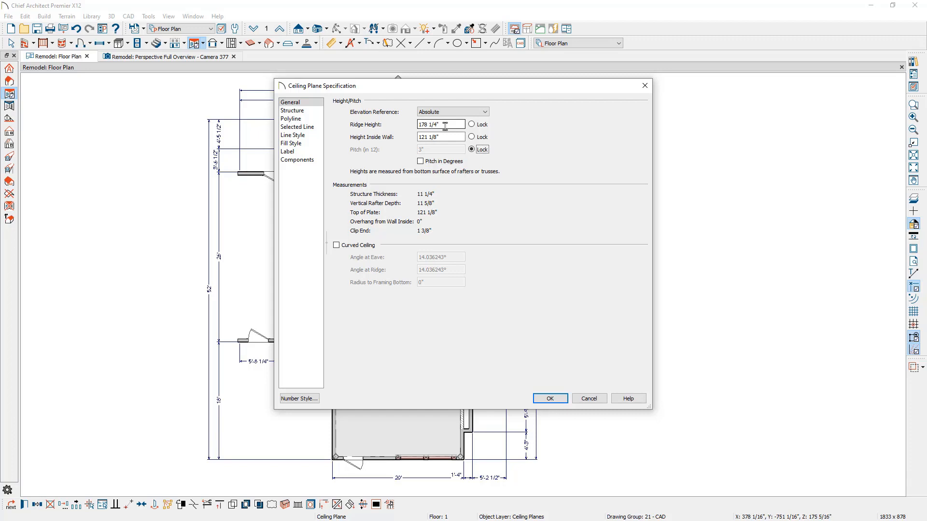
left_click(472, 136)
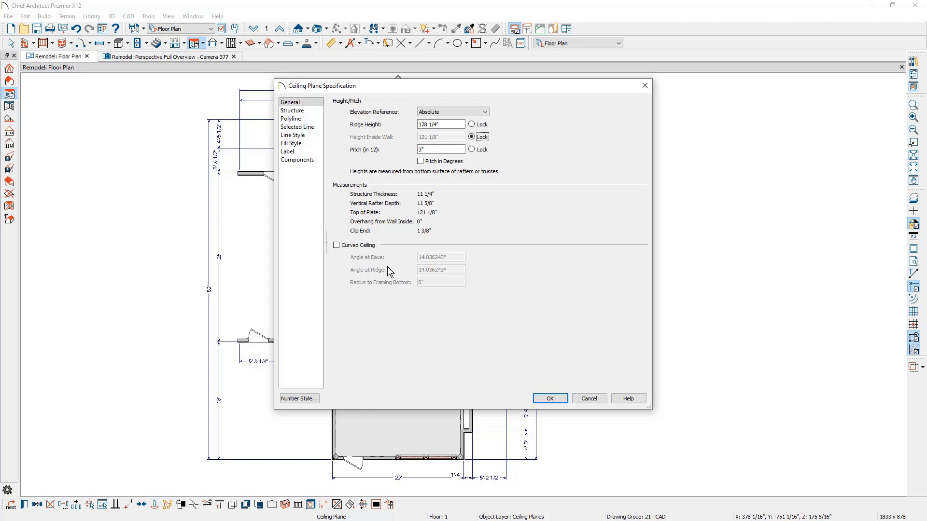
left_click(548, 399)
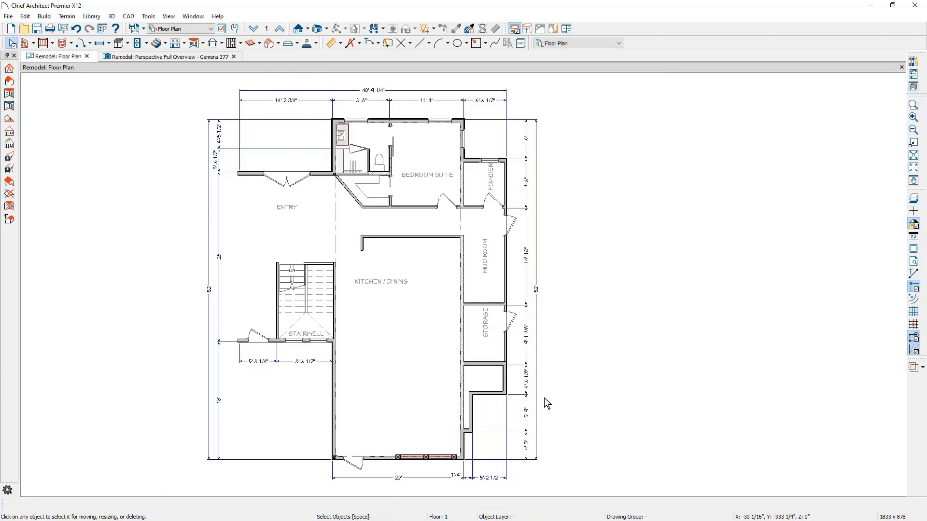
left_click(207, 58)
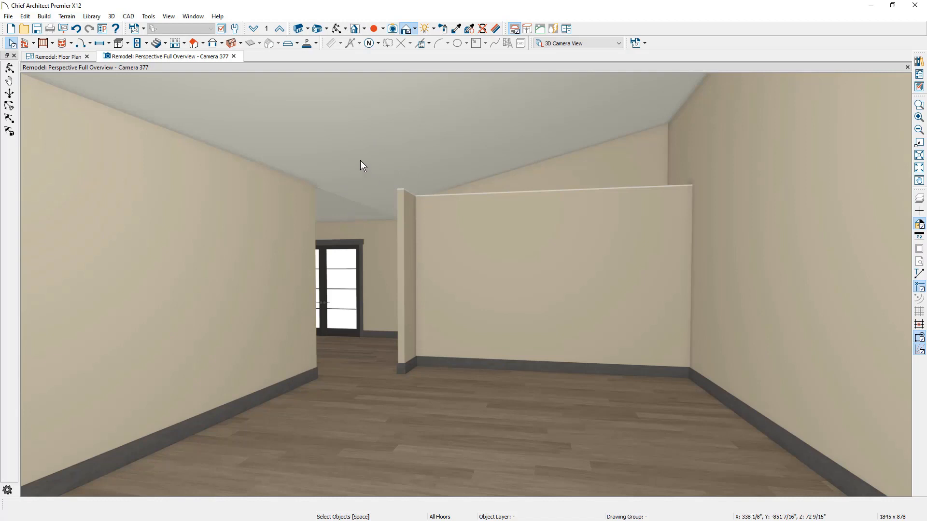
- Create a Perspective Floor Overview of the main floor and view it from the entry and stairwell side
left_click(74, 58)
scroll(297, 294, "up", 4)
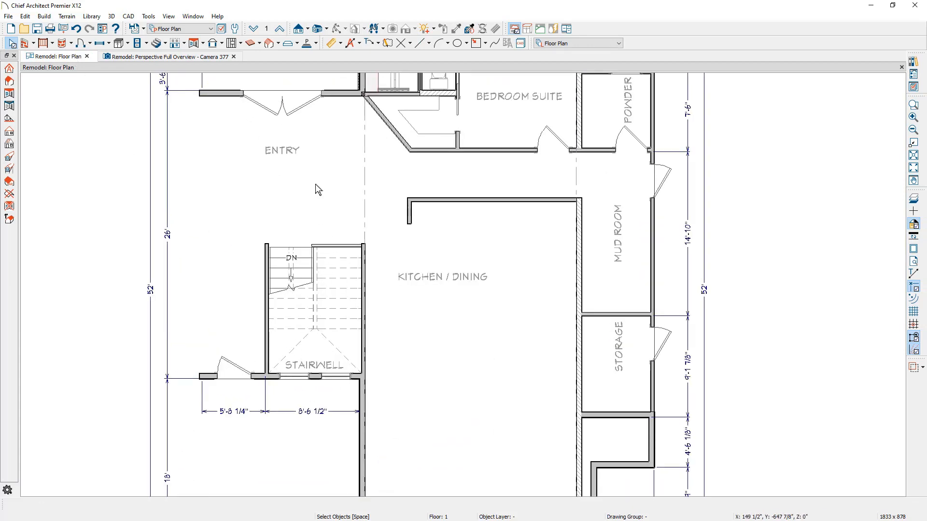
left_click(327, 30)
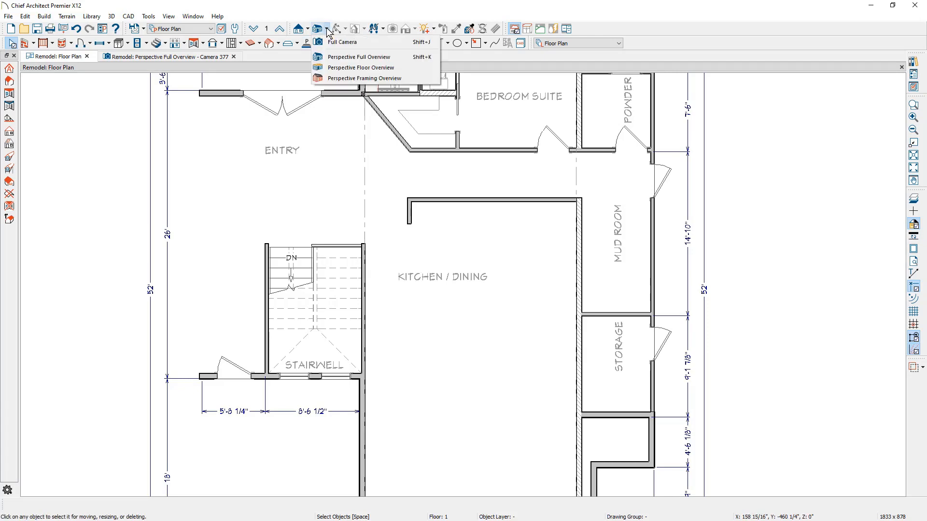
left_click(412, 67)
middle_click_drag(468, 325, 604, 351)
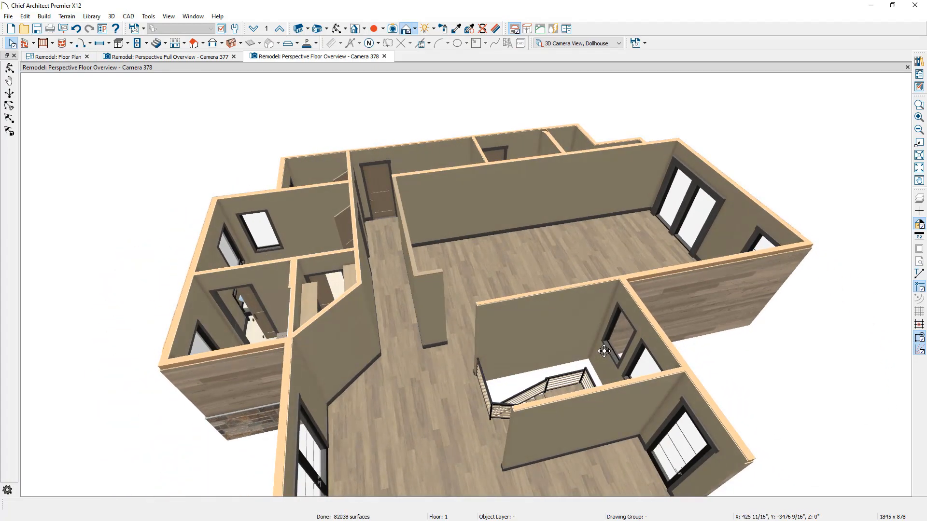
- Convert the two full-height walls flanking the stairwell into railings
left_click(552, 436)
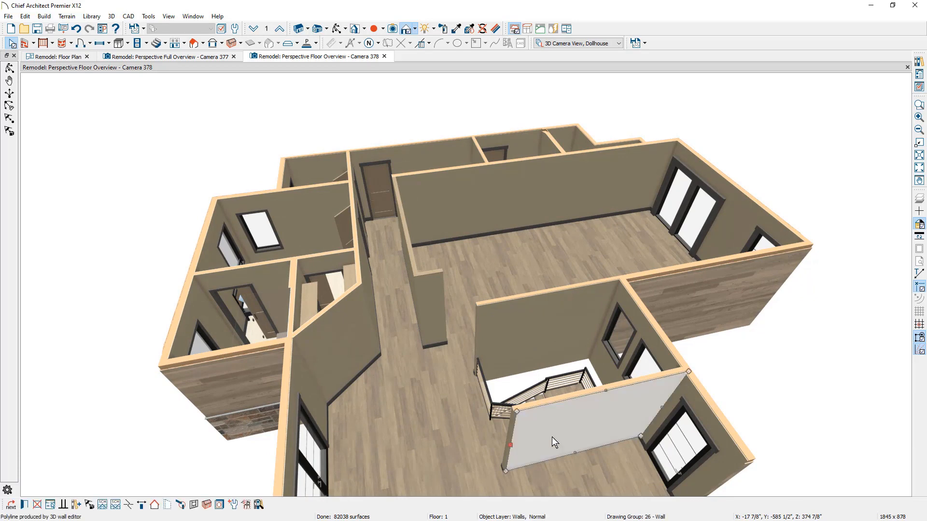
left_click(529, 331, "shift")
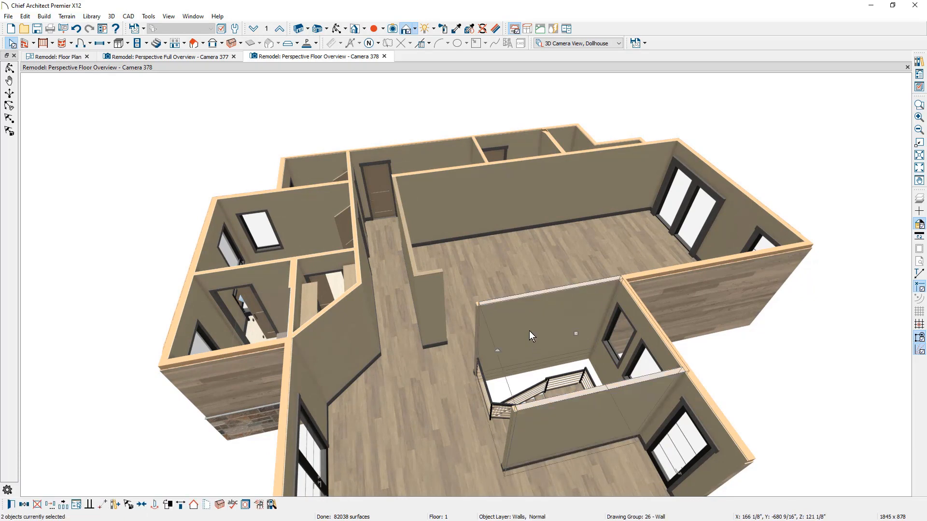
left_click(10, 505)
left_click(143, 92)
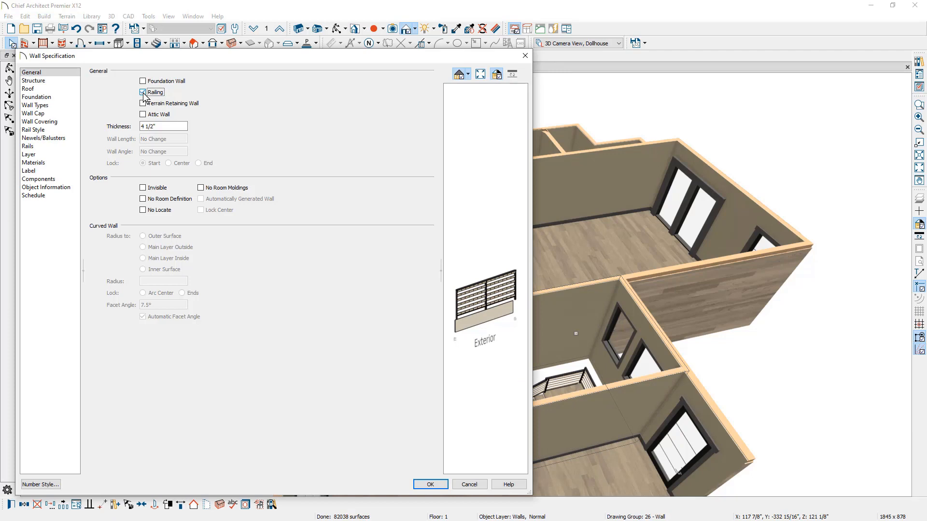
left_click(429, 484)
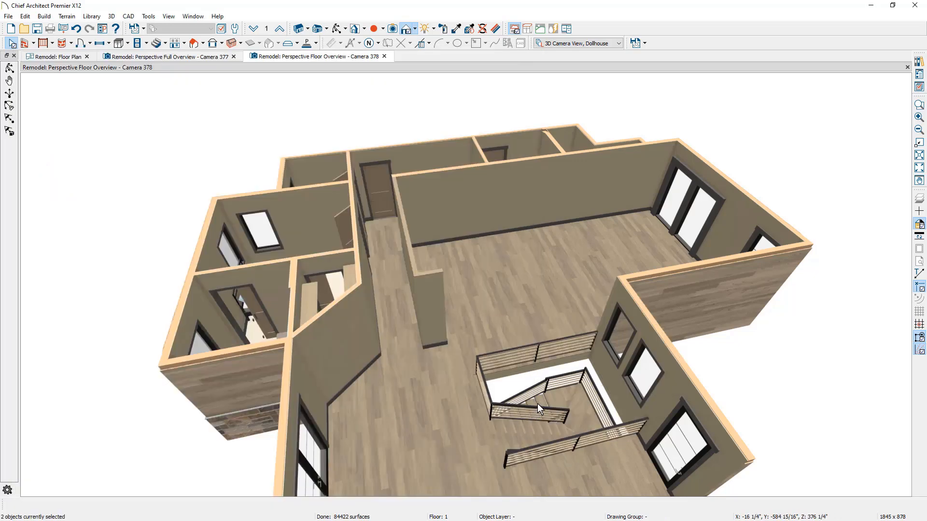
- Change the wall type of the storage room's plank-sided end wall from exterior siding to Interior-4
middle_click_drag(570, 392, 387, 436)
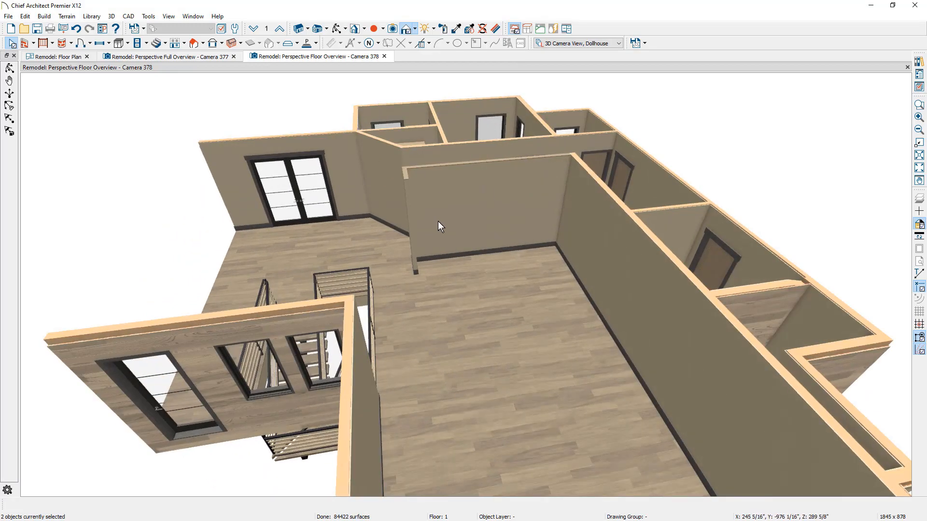
scroll(438, 223, "down", 3)
middle_click_drag(488, 279, 468, 270)
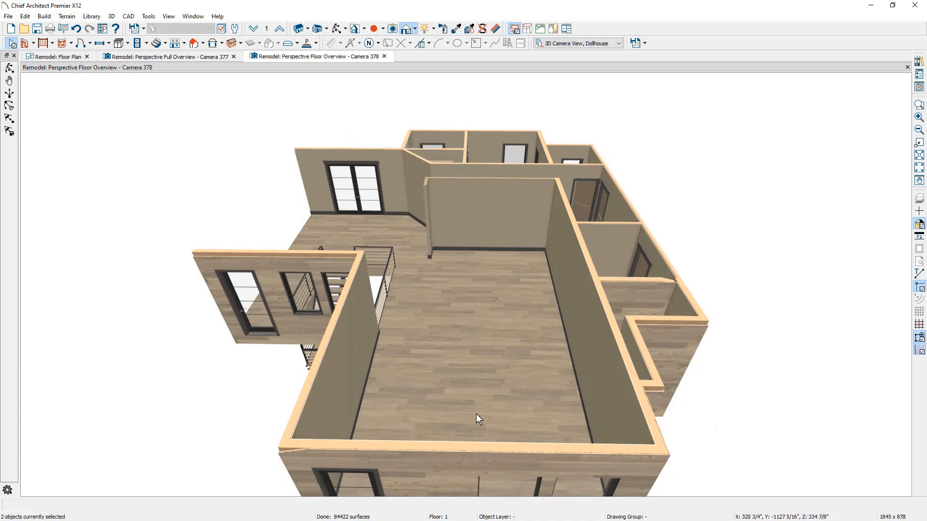
middle_click_drag(627, 355, 575, 401)
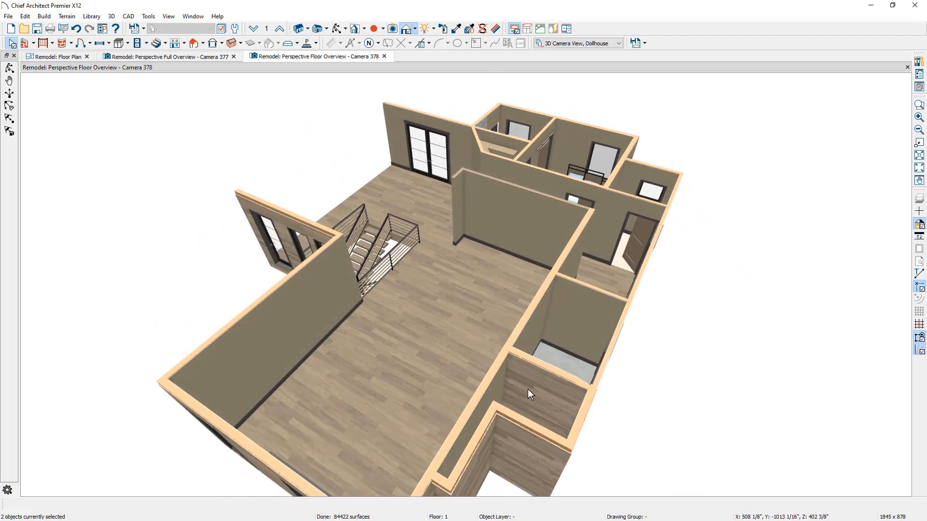
left_click(560, 397)
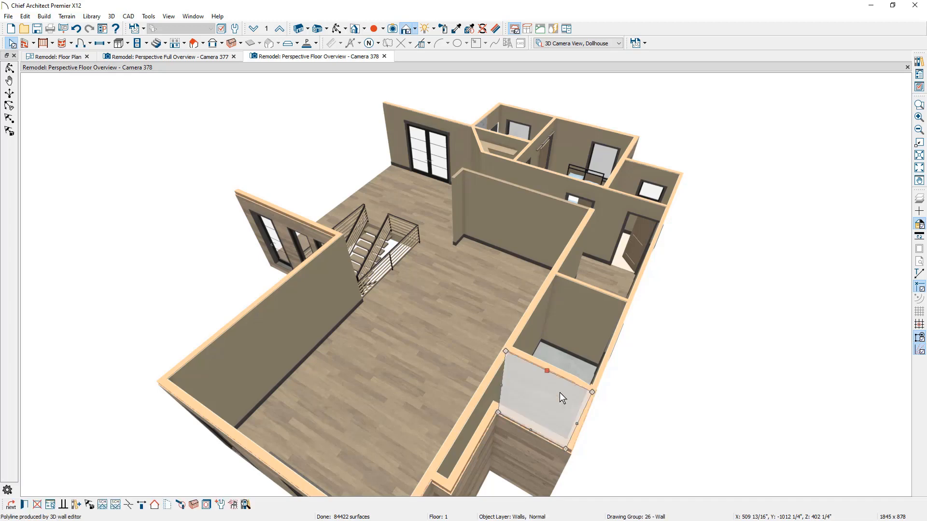
double_click(560, 393)
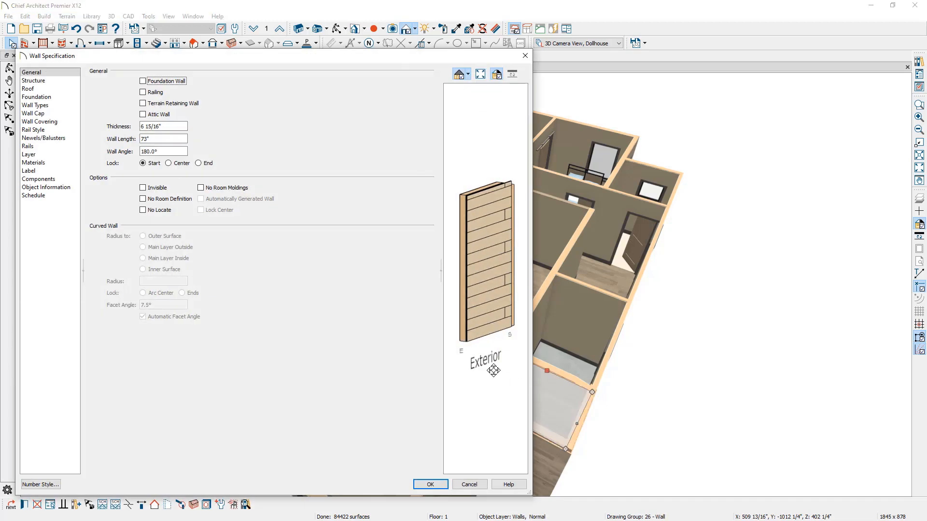
left_click(57, 105)
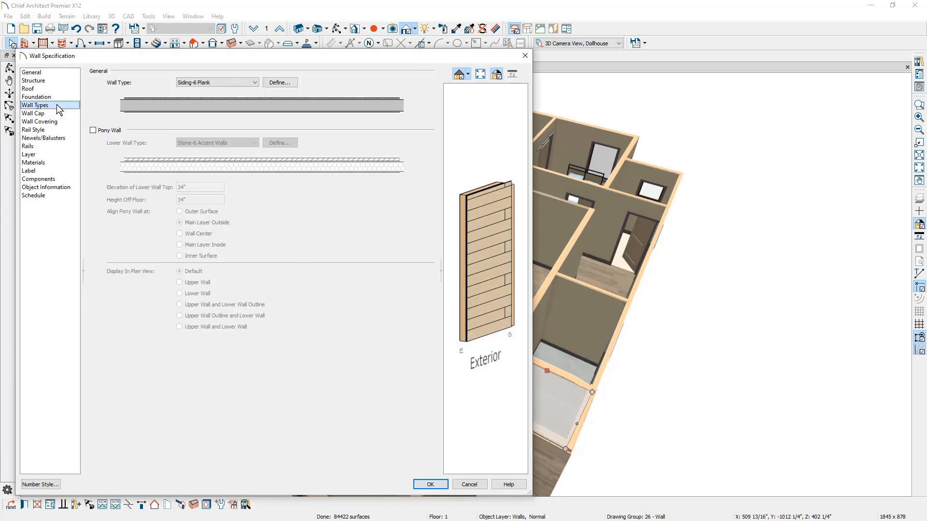
left_click(227, 83)
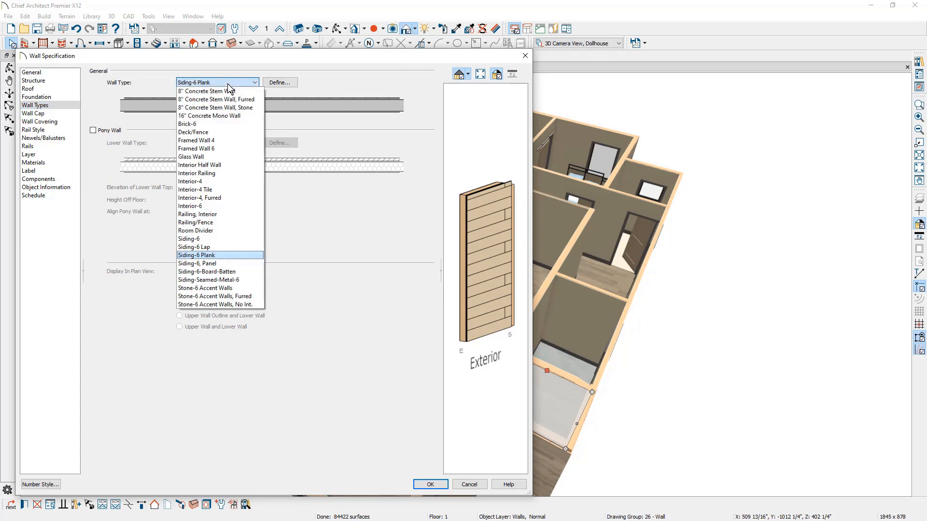
left_click(239, 181)
left_click(429, 485)
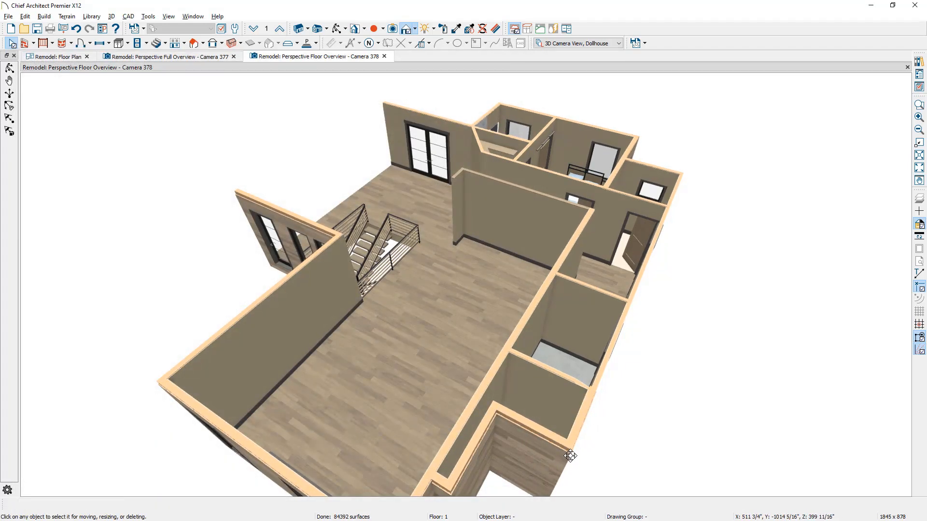
- Inspect the exterior of the kitchen's end wall in the full overview and create a Cross Section/Elevation view facing it from the floor plan
middle_click_drag(570, 456, 480, 352)
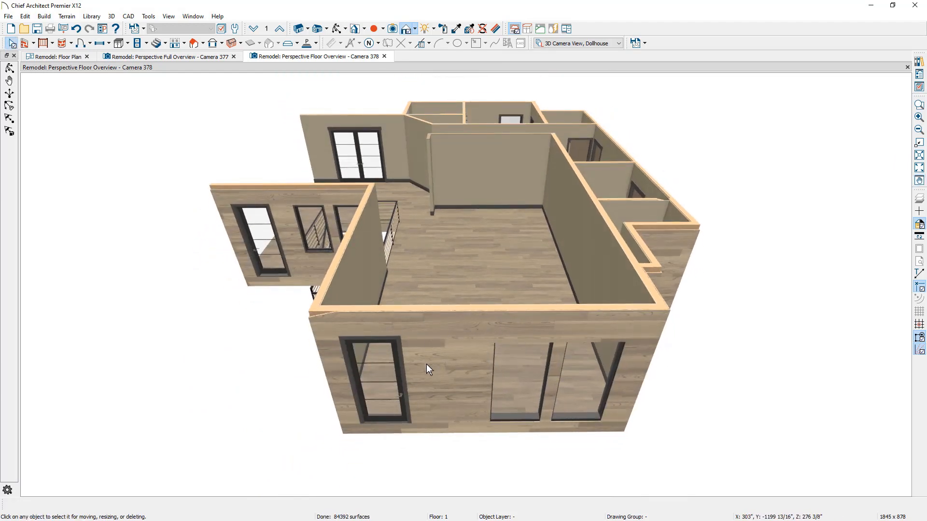
left_click(193, 57)
scroll(274, 227, "down", 5)
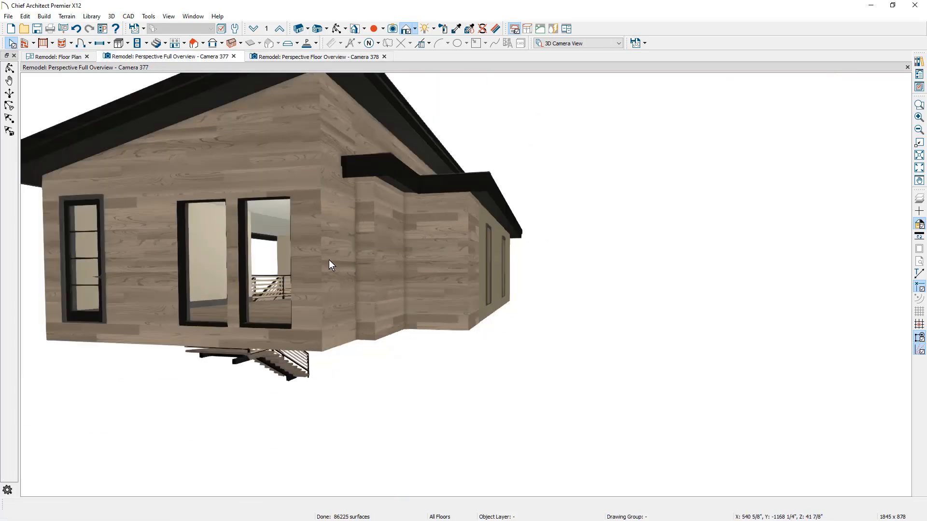
middle_click_drag(329, 263, 375, 289)
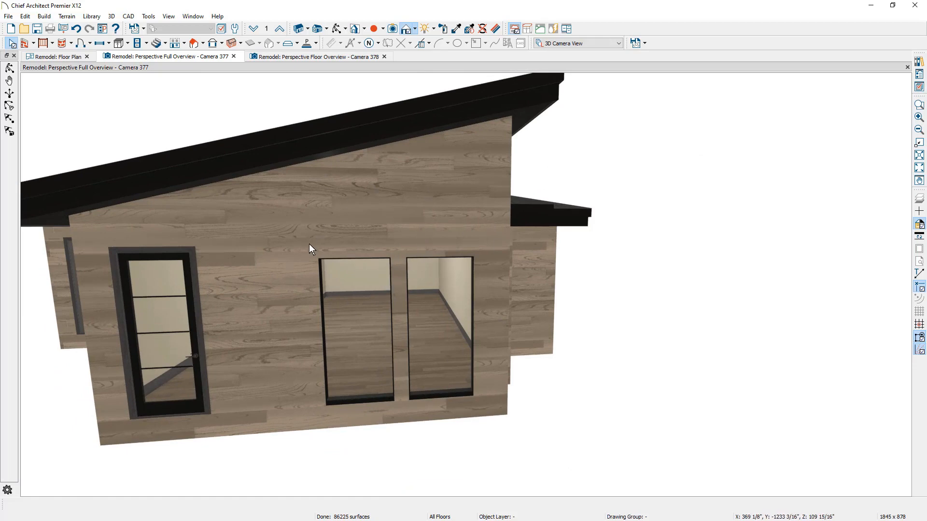
middle_click_drag(309, 245, 372, 288)
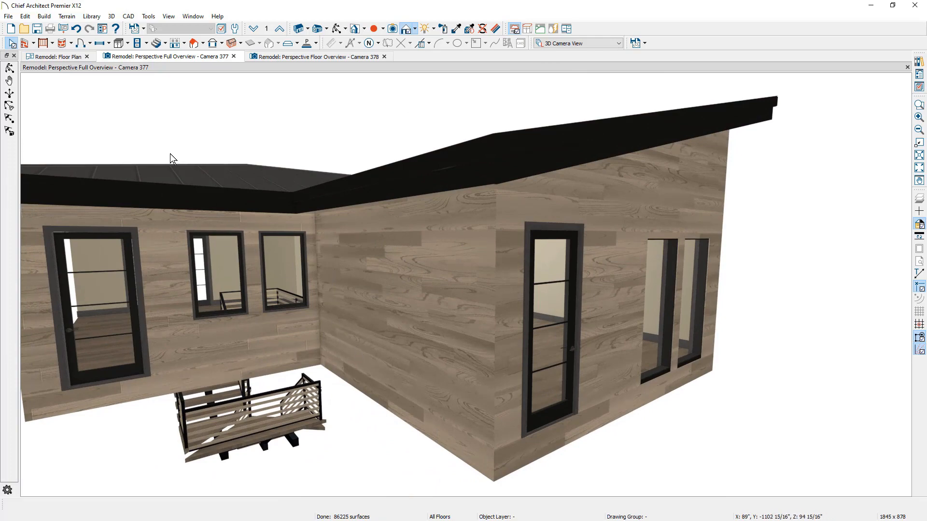
left_click(72, 58)
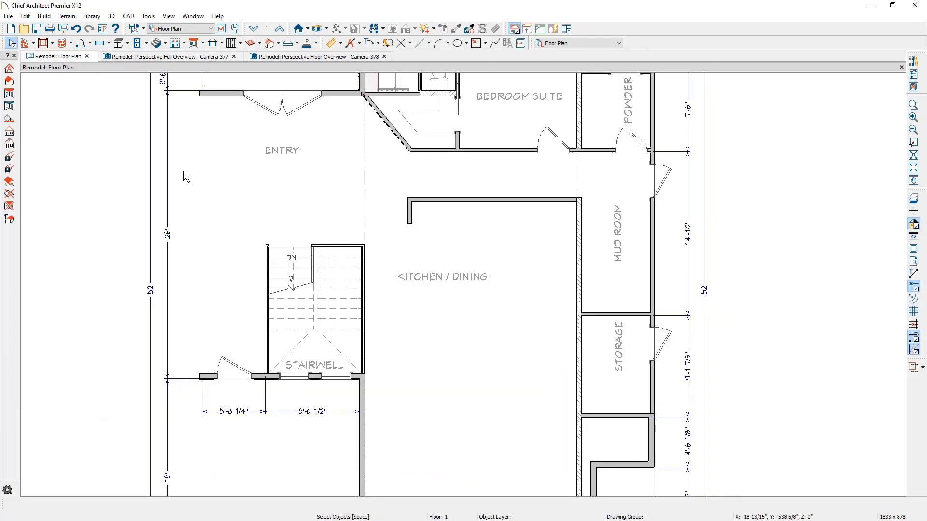
scroll(224, 203, "down", 2)
middle_click_drag(286, 317, 292, 229)
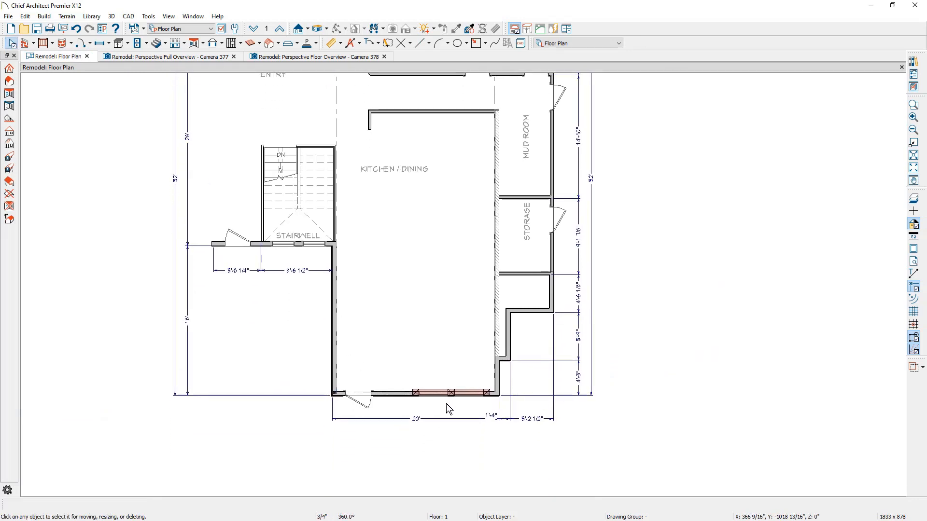
left_click(307, 29)
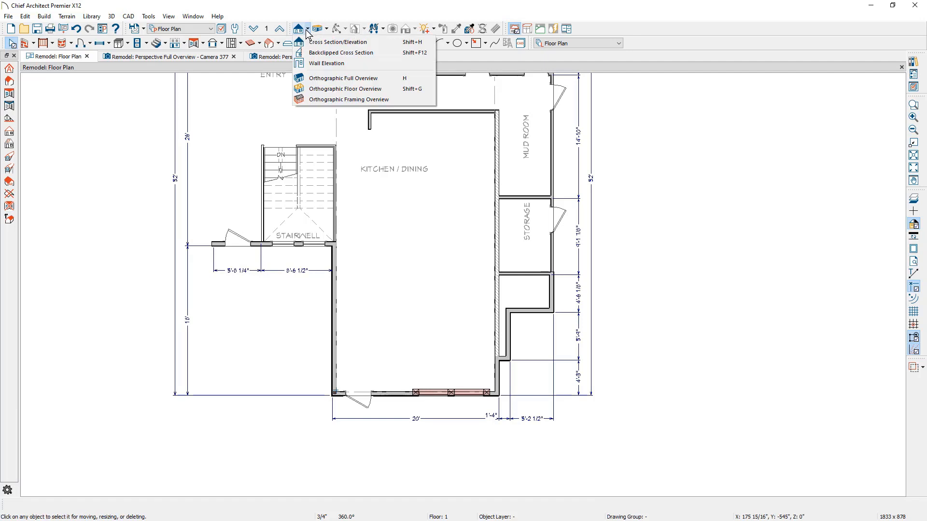
left_click(385, 47)
left_click_drag(412, 468, 413, 337)
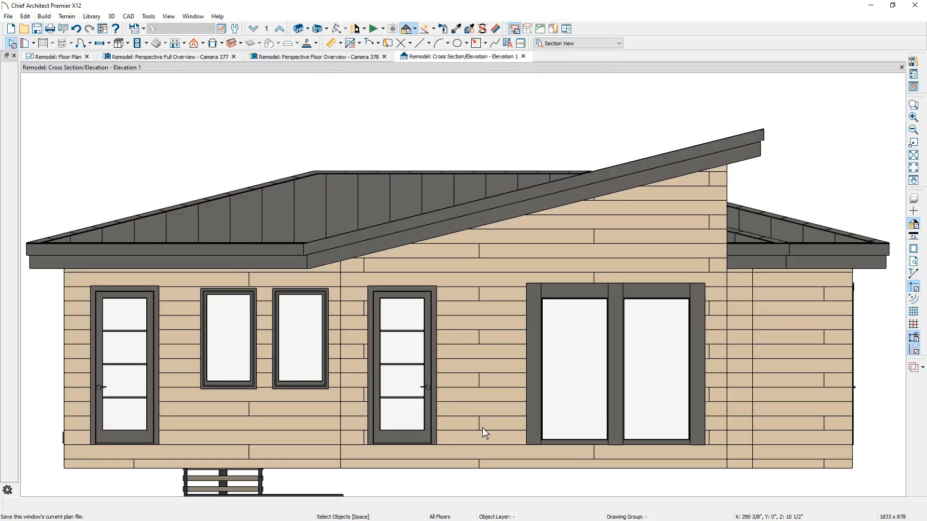
- Delete the kitchen end wall's door and place two copies of the nearest window, header beam and side post across its place, spaced 51 1/4" apart
left_click(415, 421)
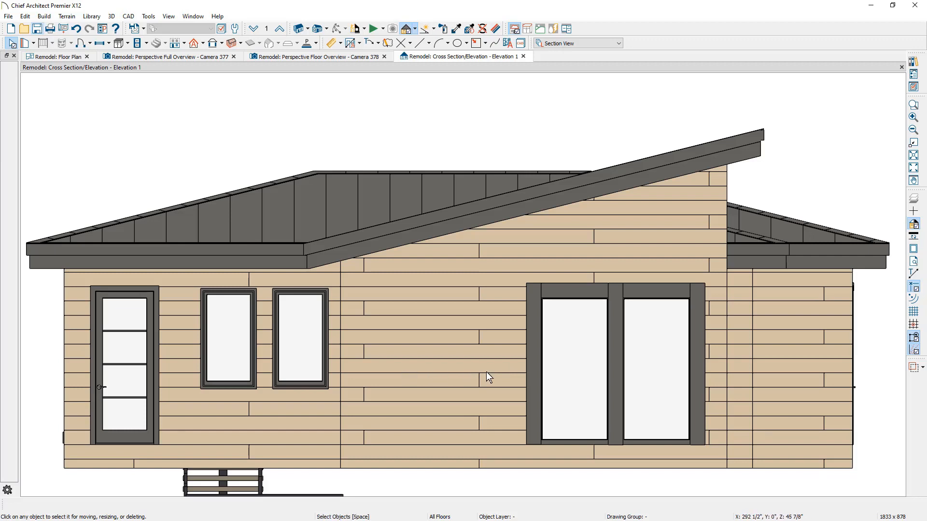
left_click(579, 291)
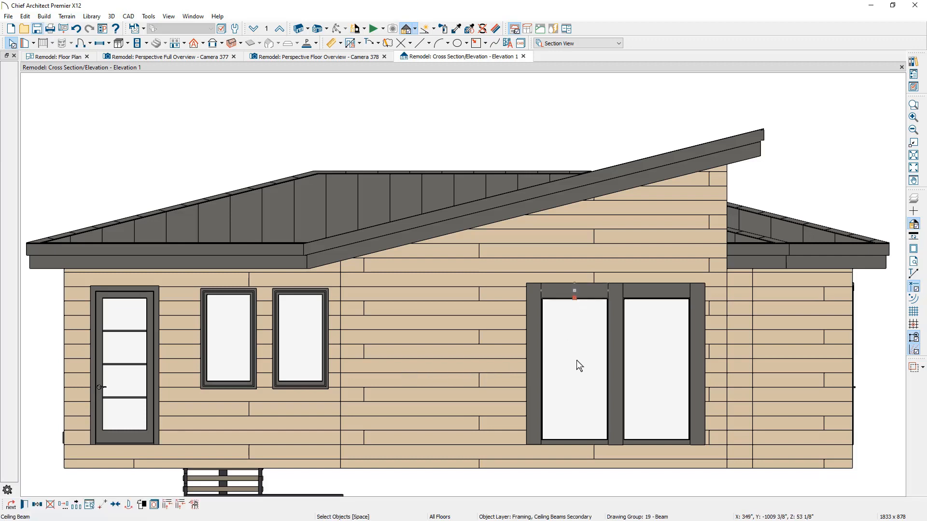
left_click(577, 362, "shift")
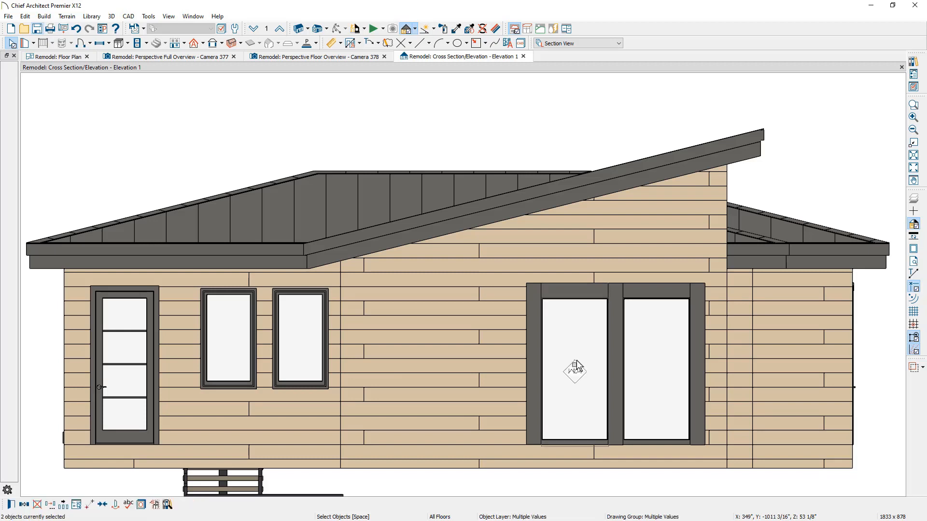
left_click(536, 375, "shift")
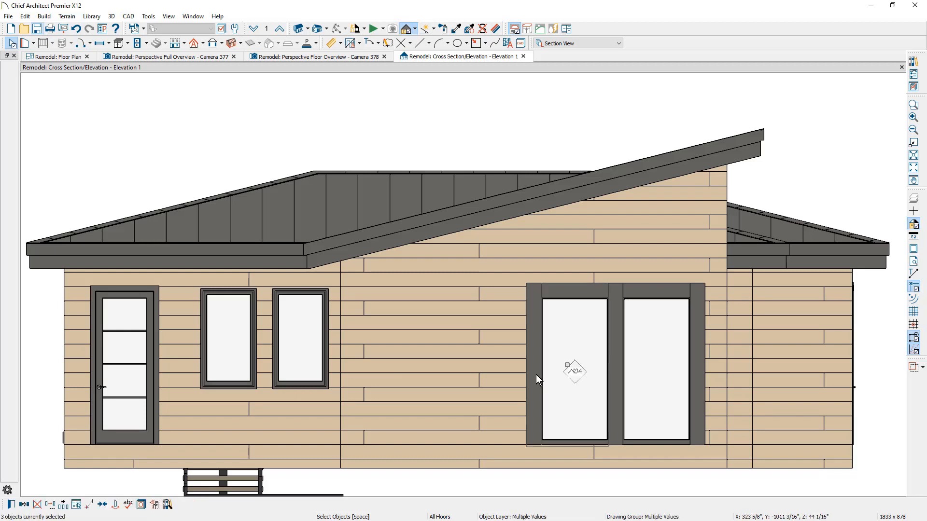
left_click(63, 505)
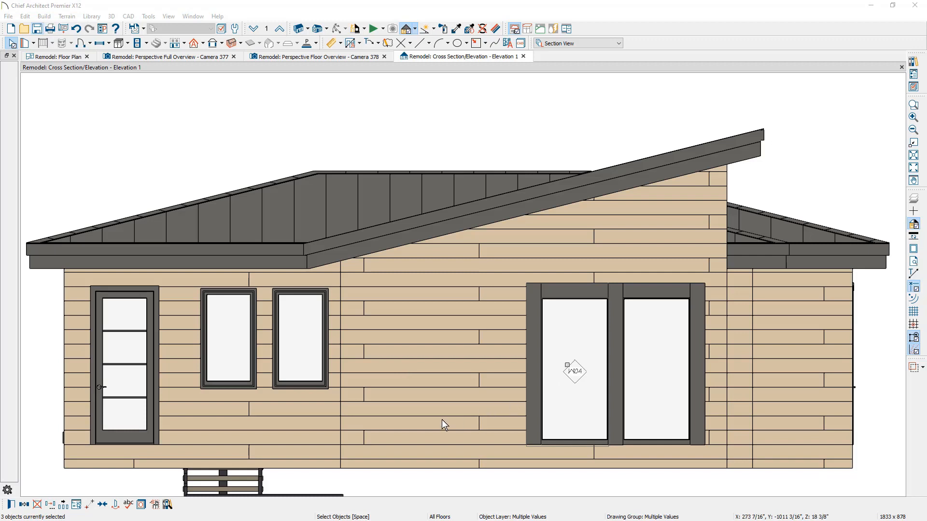
left_click(61, 505)
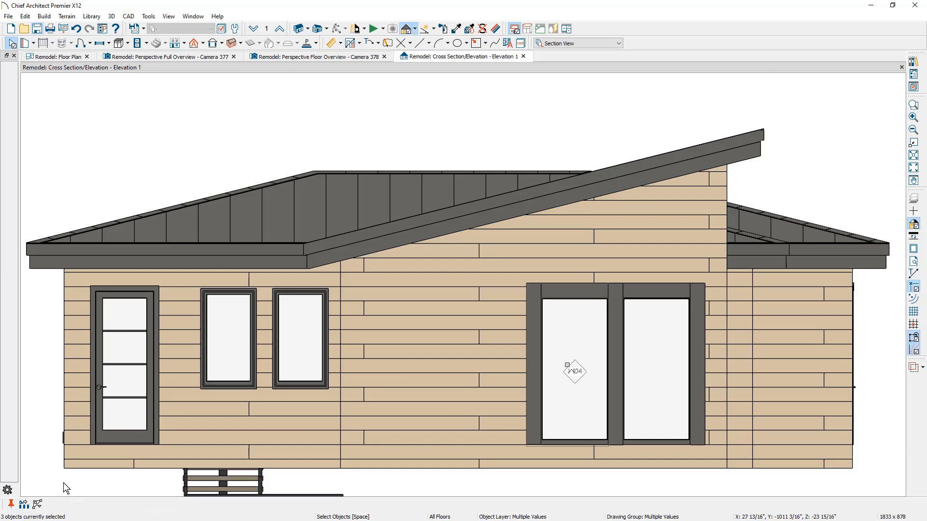
left_click(27, 503)
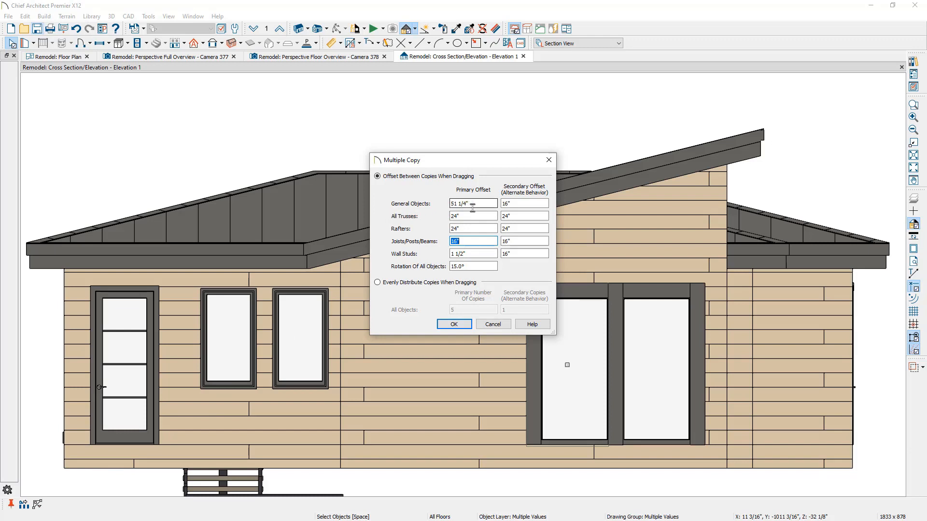
left_click_drag(475, 204, 435, 202)
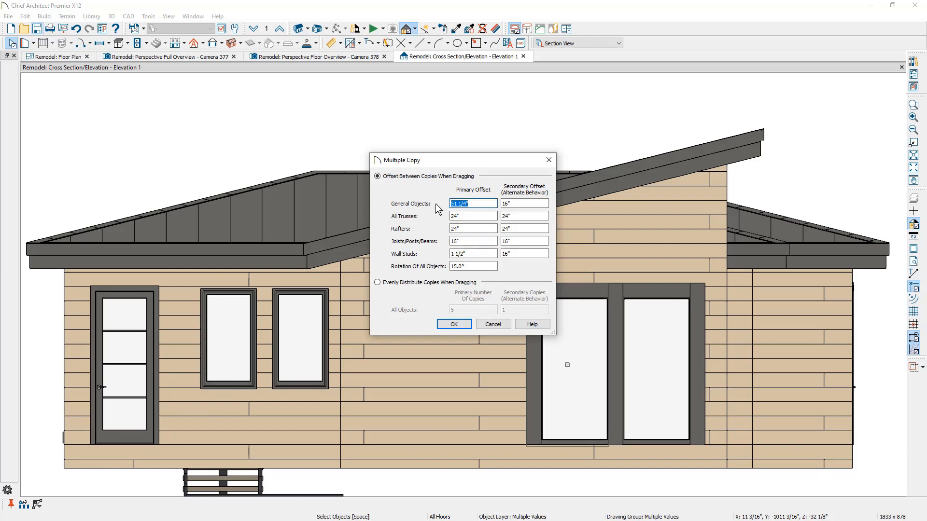
left_click_drag(473, 242, 430, 245)
key("ctrl+v")
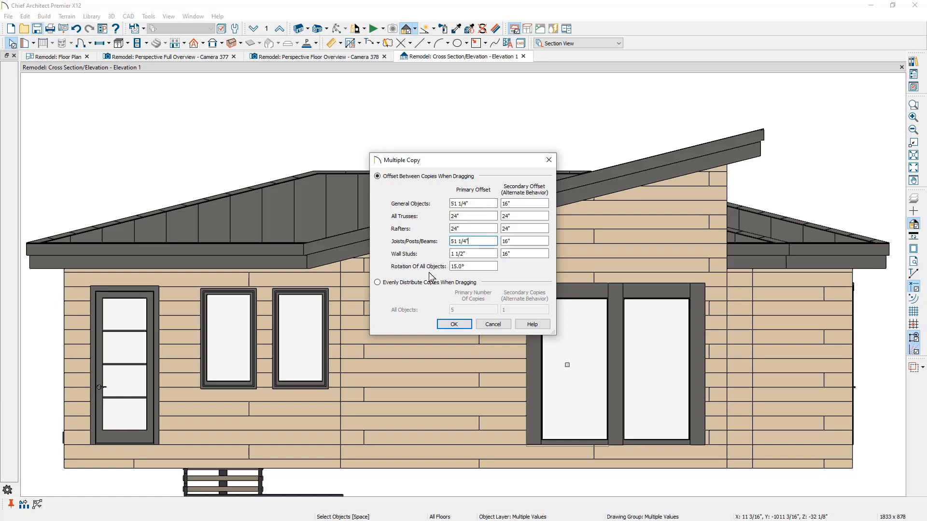
left_click(444, 326)
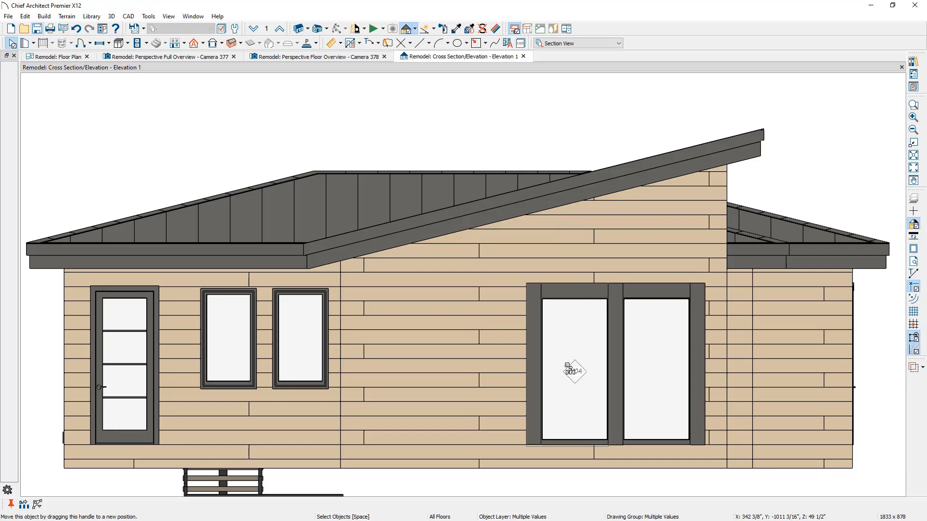
left_click_drag(568, 366, 373, 383)
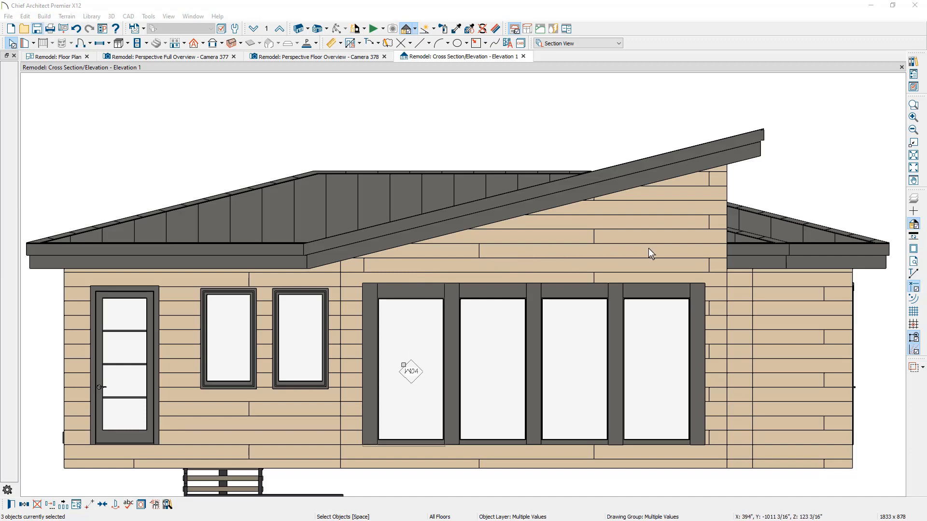
- Copy the leftmost kitchen window directly above its header beam and shorten the copy to about 18" high beneath the sloped roof
left_click(423, 360)
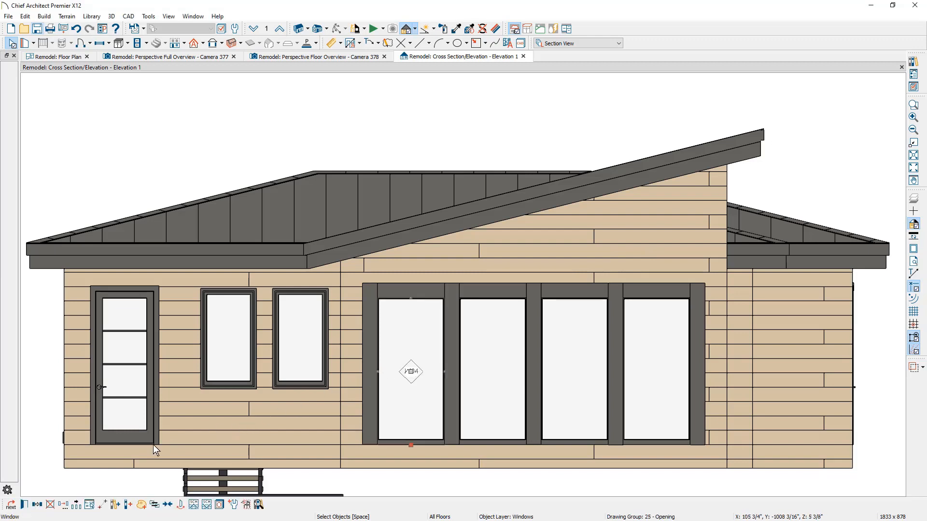
left_click(37, 504)
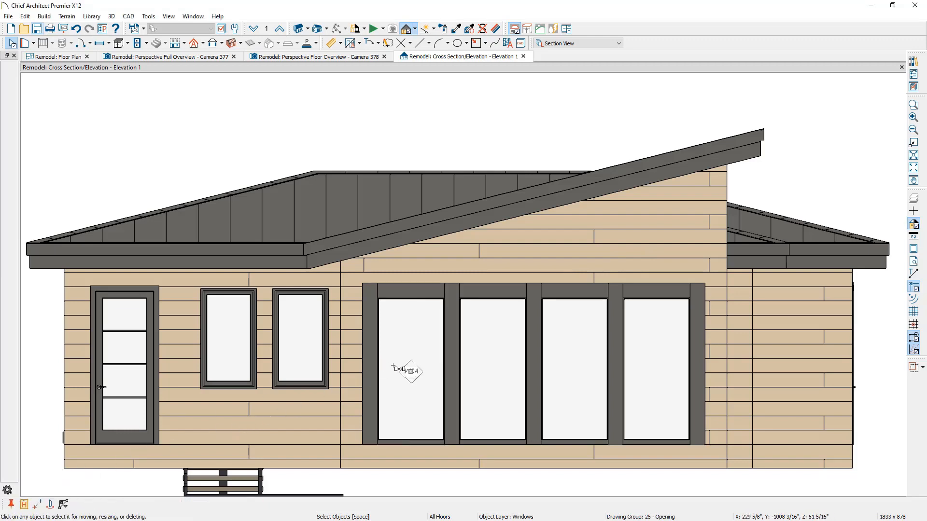
left_click_drag(411, 371, 421, 210)
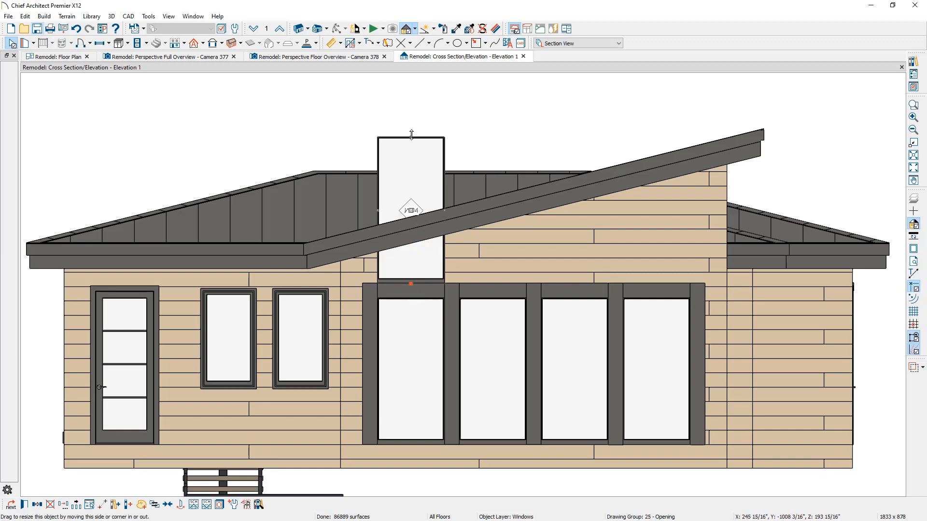
left_click_drag(413, 137, 408, 261)
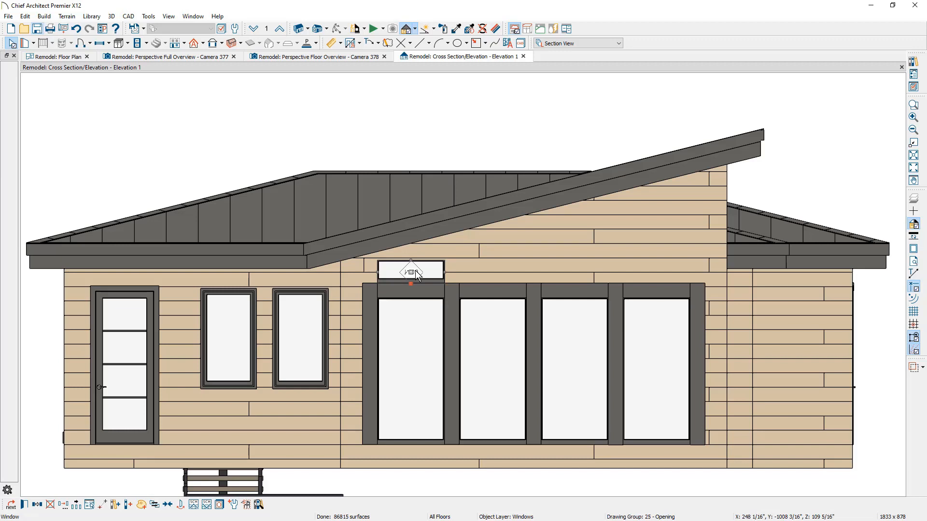
- Reshape the small upper kitchen window with Match Roof so its top edge follows the roof slope
double_click(415, 272)
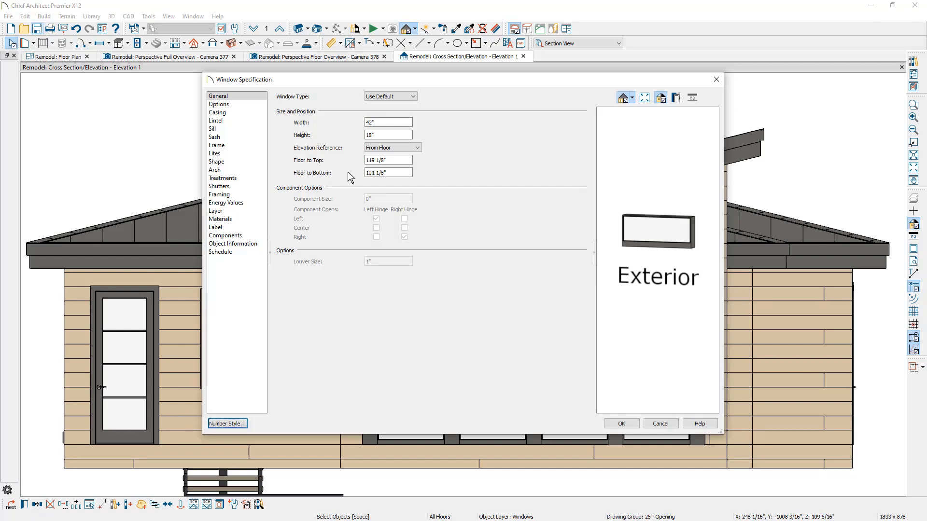
left_click(251, 164)
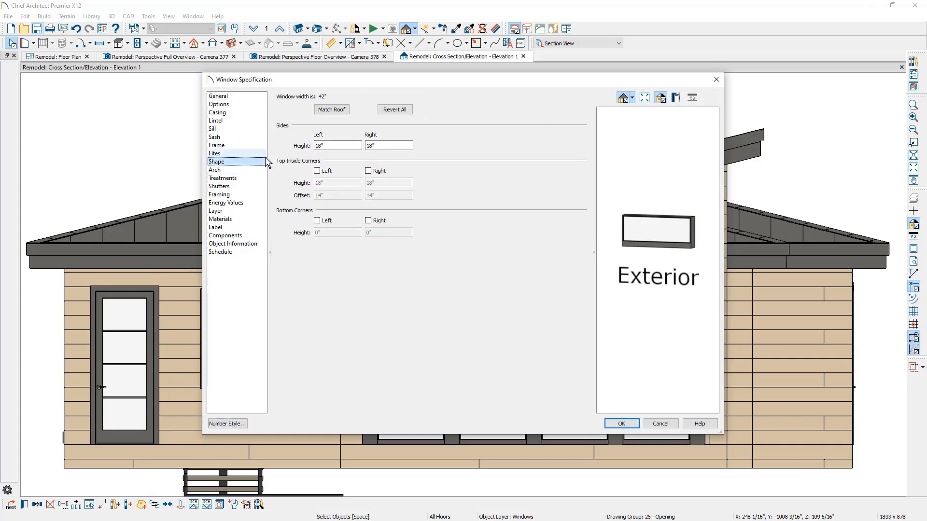
left_click(327, 110)
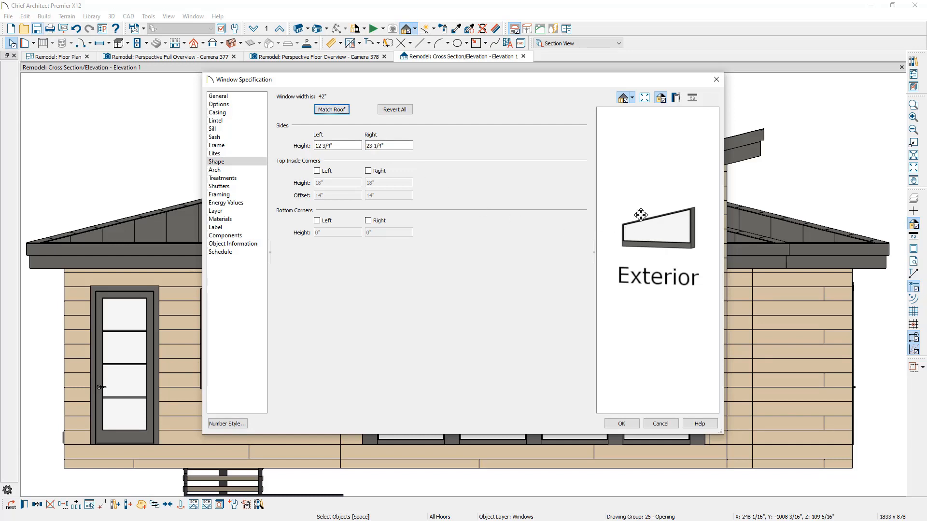
mouse_move(697, 249)
left_mouse_down()
mouse_move(464, 250)
mouse_move(693, 257)
left_mouse_up()
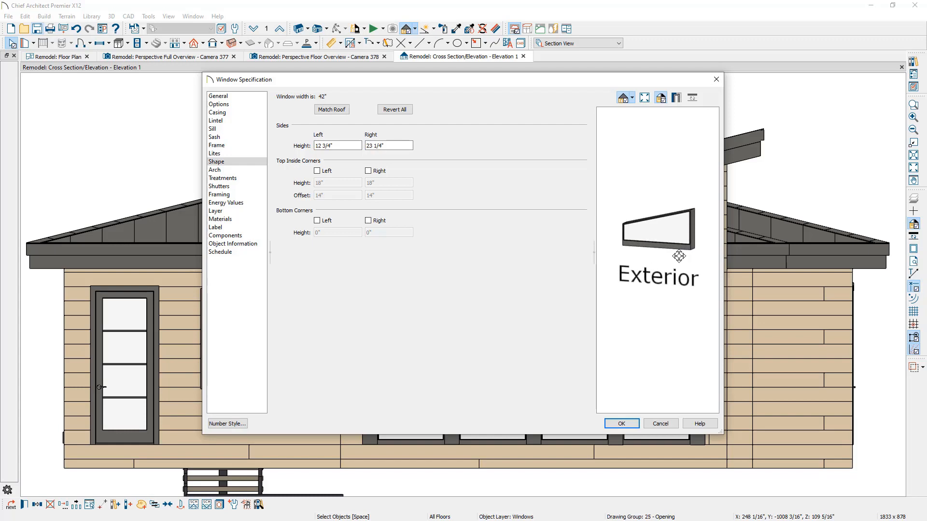
- Set the small upper kitchen window's bottom frame width to 1/2" and accept the window specification
left_click(232, 146)
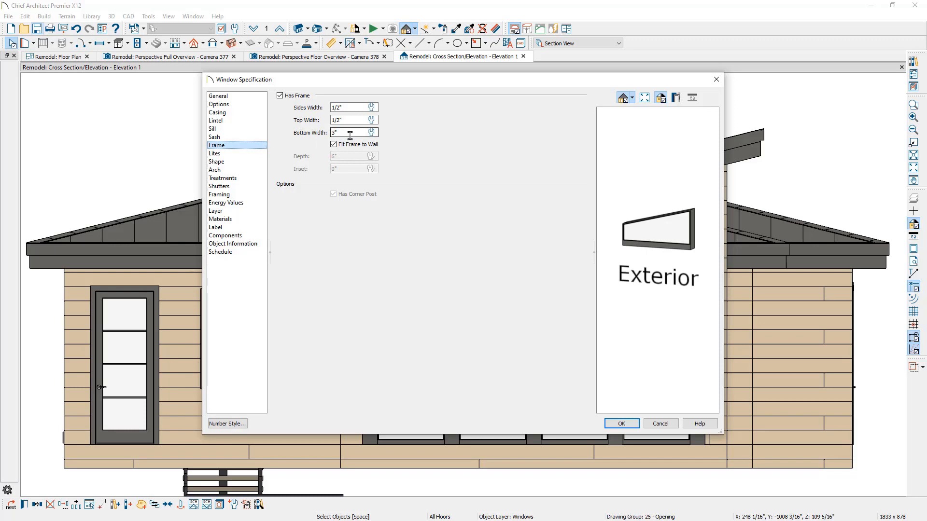
left_click_drag(350, 136, 324, 136)
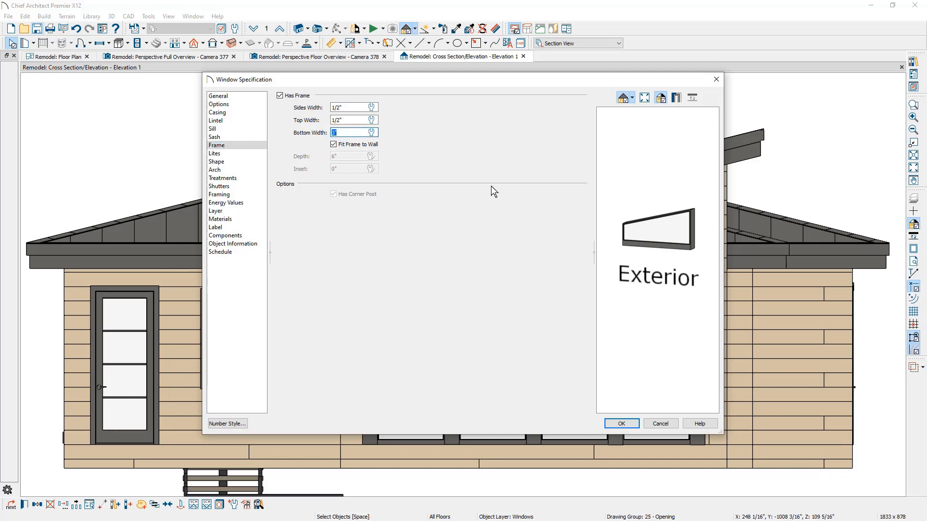
type("1/2")
key("Tab")
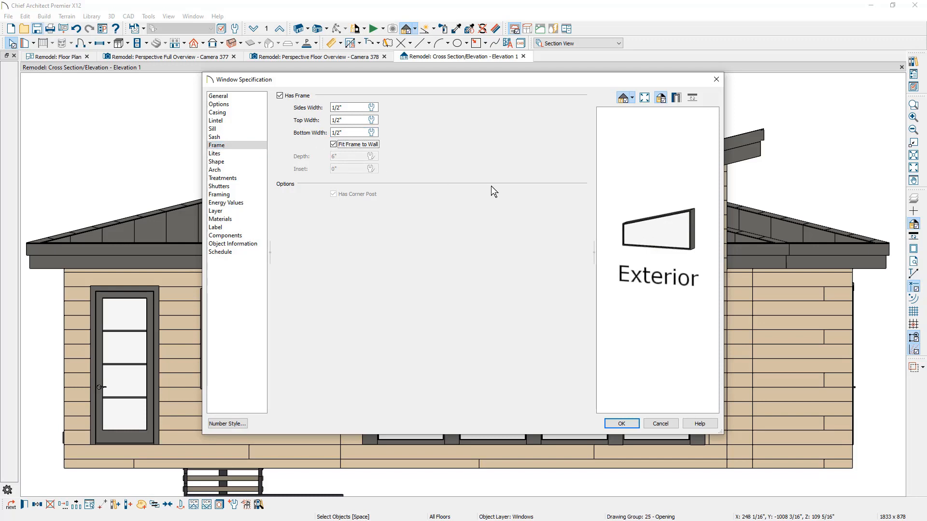
left_click(622, 424)
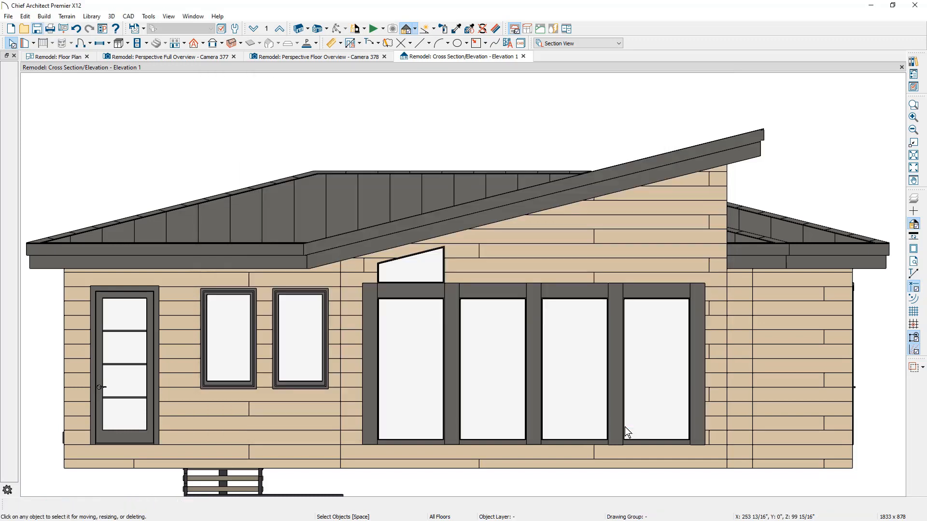
- Multiple-copy the sloped upper window across the wall so one sits above each of the other three kitchen windows
left_click(425, 273)
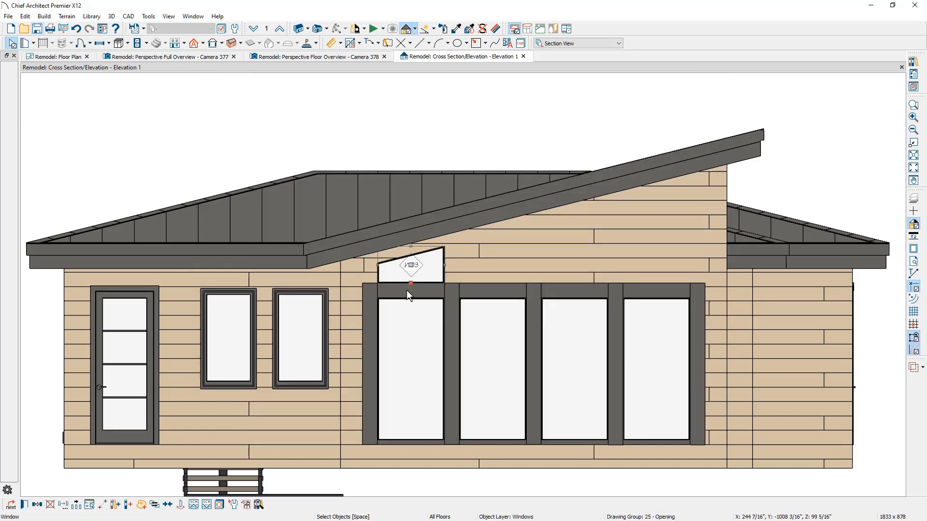
left_click(77, 505)
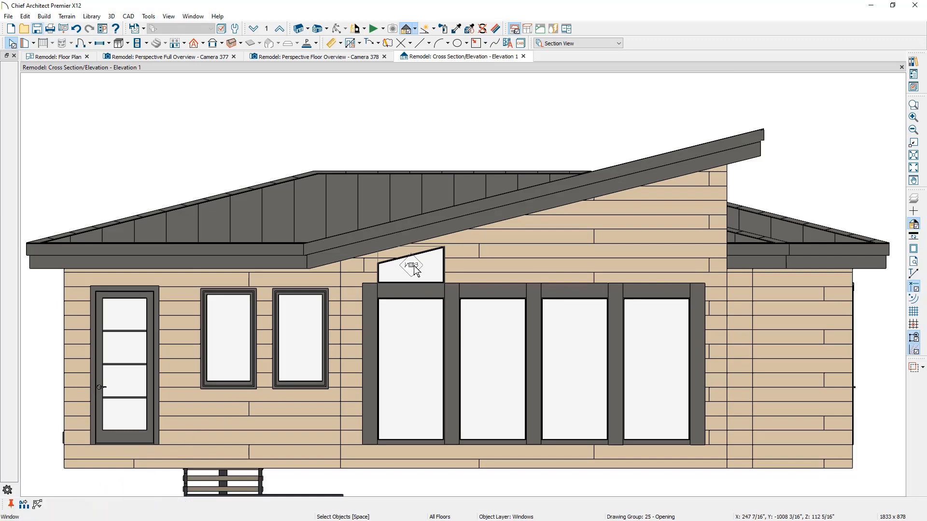
left_click_drag(413, 266, 675, 274)
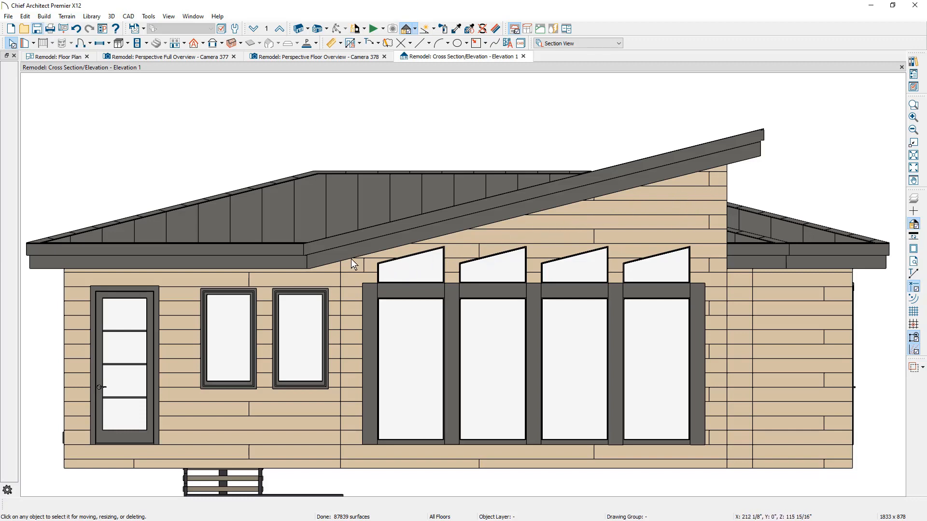
- In the floor plan, draw a 20' roof beam along the kitchen's window wall and turn on display of the Framing, Roof Beams layer
left_click(54, 57)
left_click(279, 44)
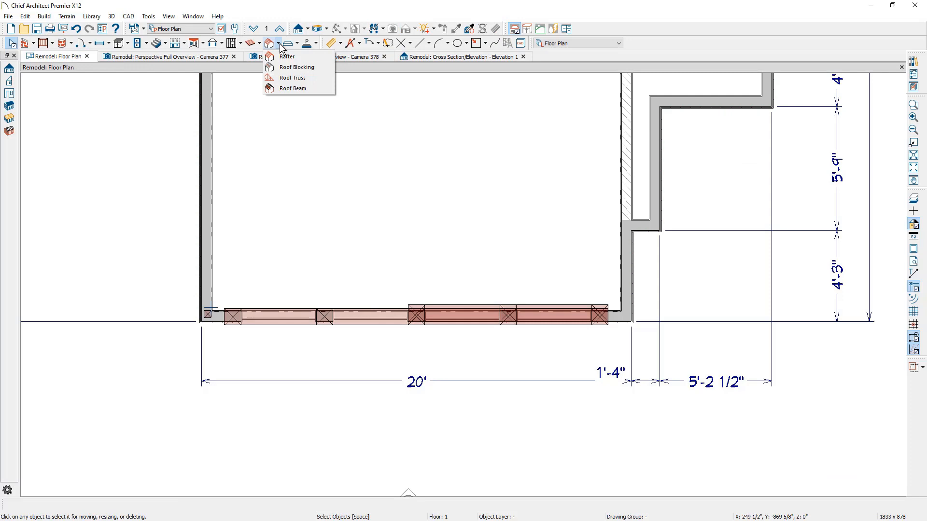
left_click(318, 88)
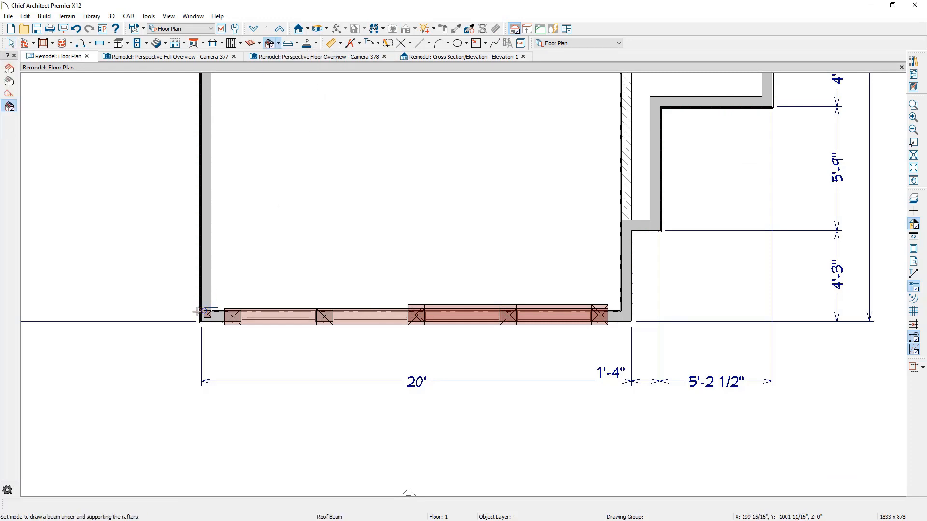
left_click_drag(197, 312, 630, 308)
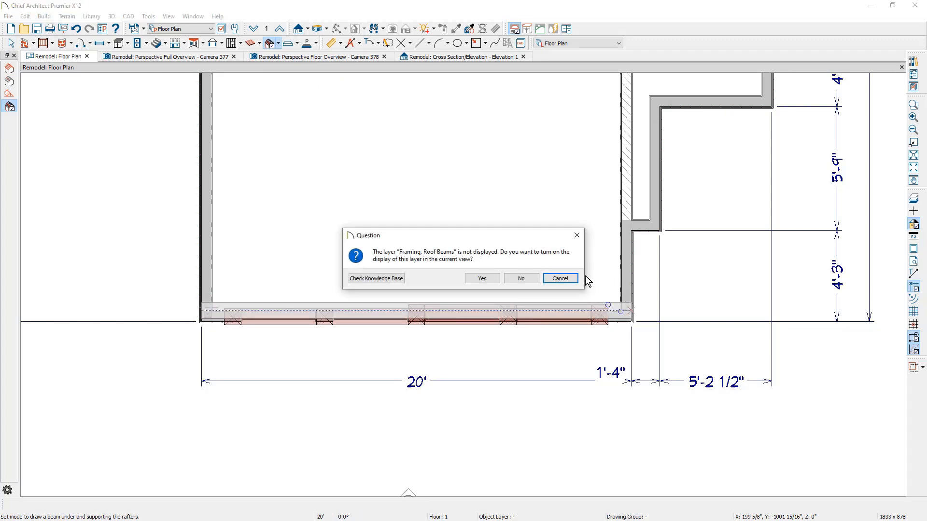
left_click(493, 282)
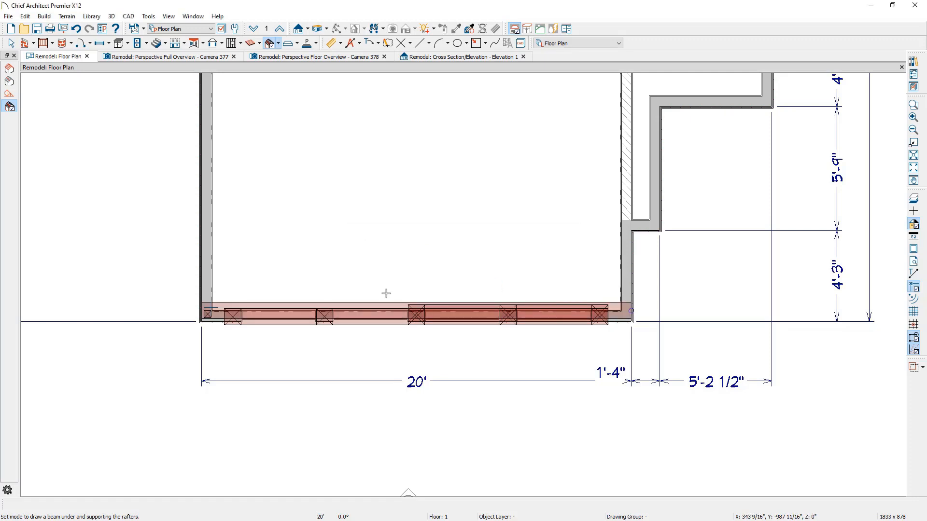
- Center the new roof beam on the kitchen's window wall and check its depth, width and type in the framing specification
left_click(371, 301)
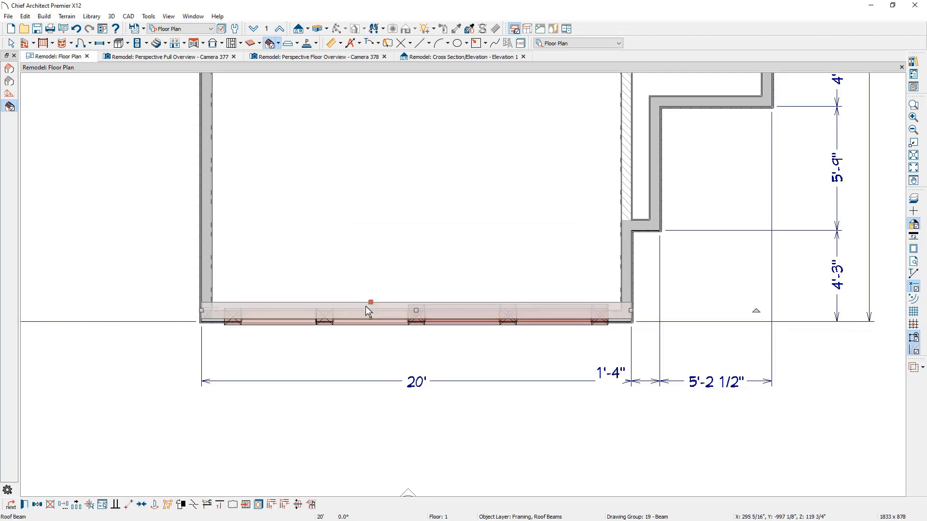
left_click(140, 505)
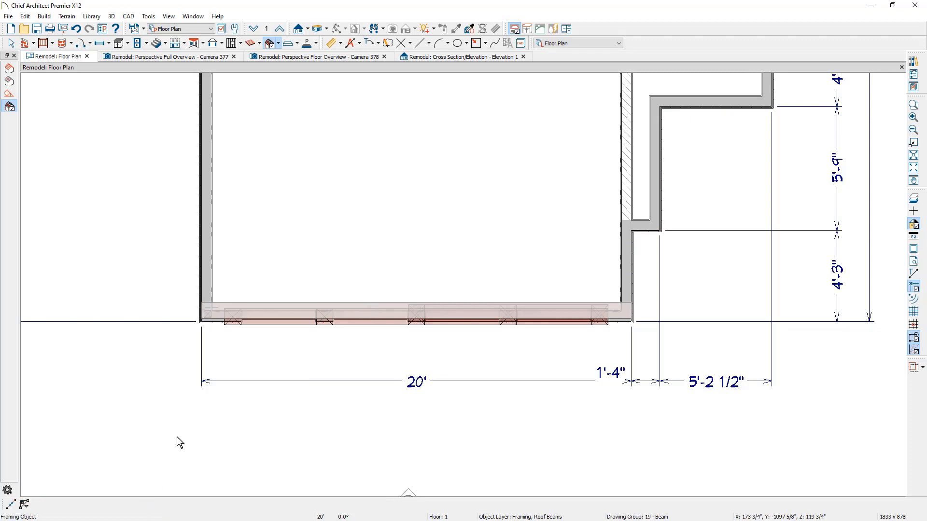
left_click(208, 324)
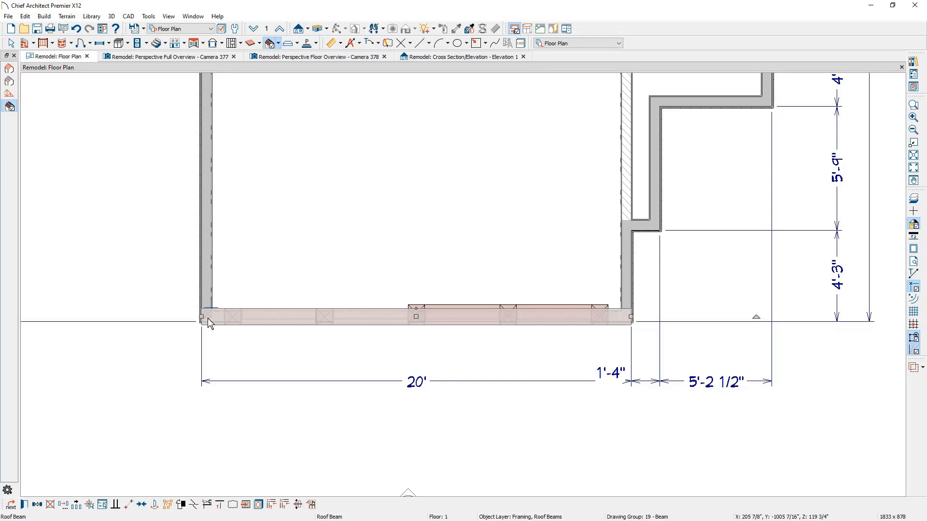
double_click(208, 323)
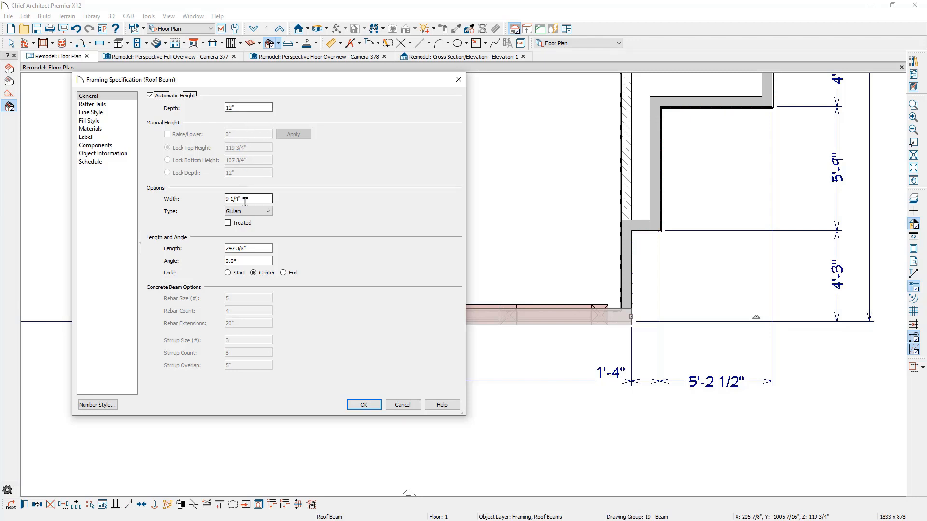
left_click(364, 405)
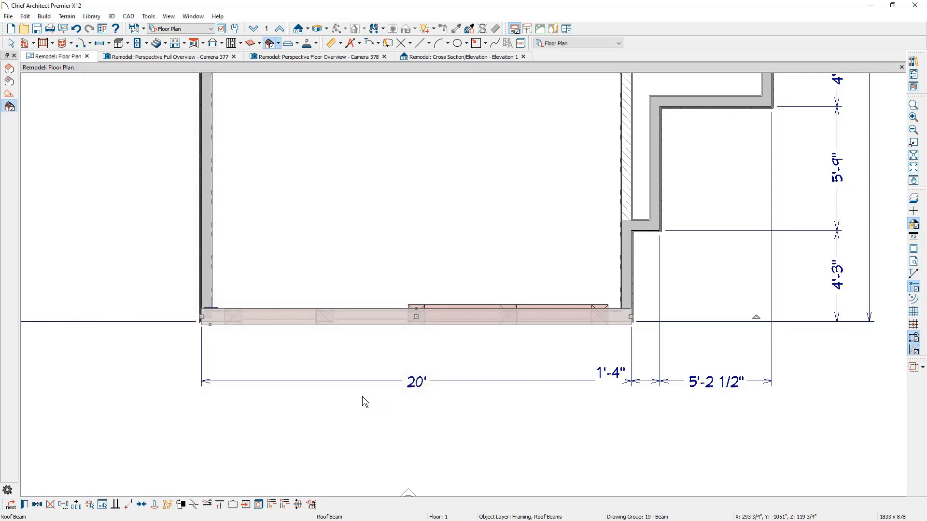
- In the elevation view, stretch the second, third and fourth upper kitchen windows upward to meet the sloped roof beam
left_click(442, 58)
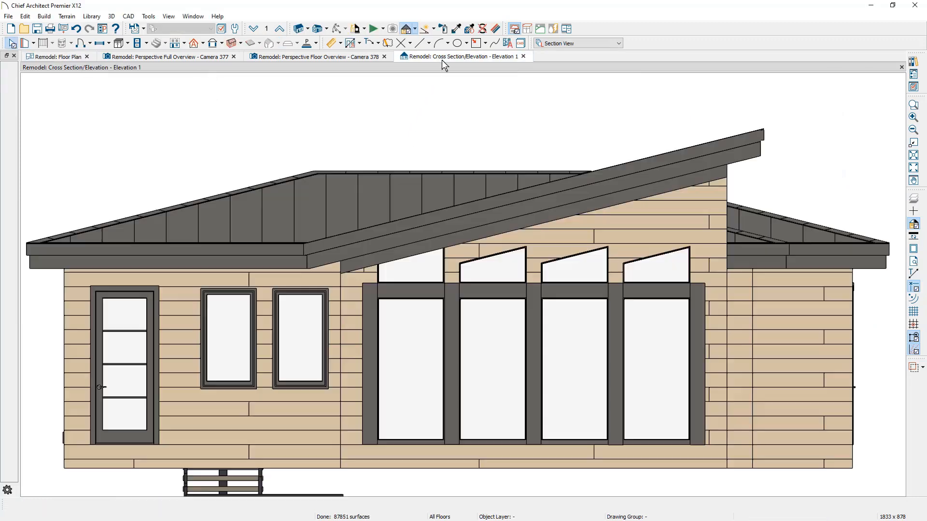
left_click(490, 264)
left_click_drag(493, 247, 490, 227)
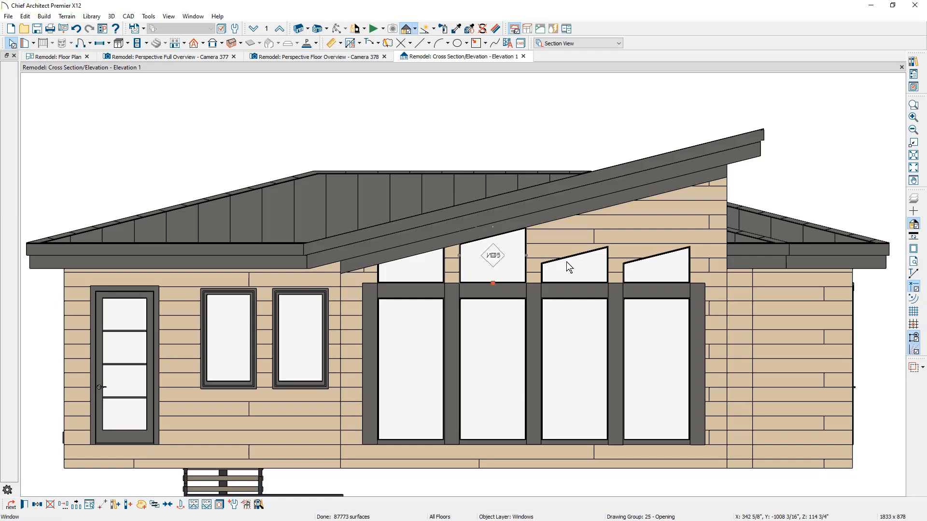
left_click(570, 262)
left_click_drag(578, 247, 567, 208)
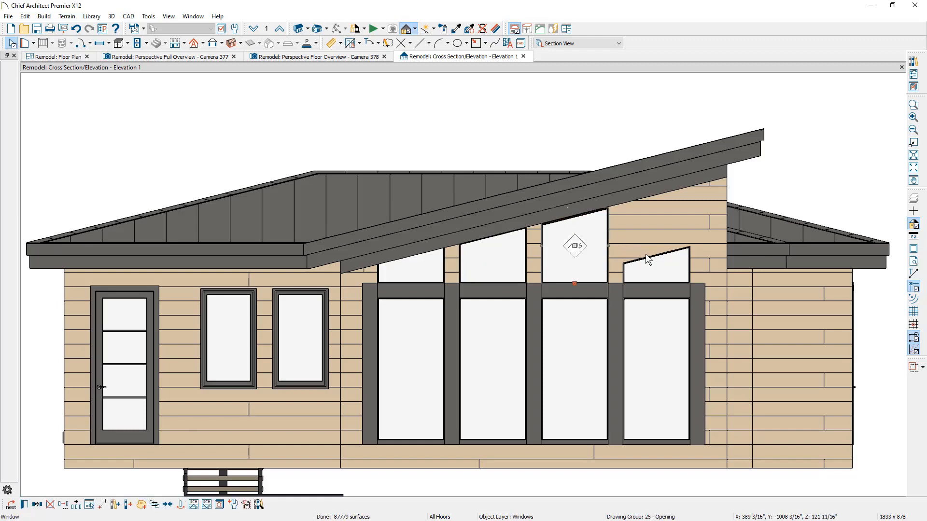
left_click(656, 265)
left_click_drag(656, 247, 647, 186)
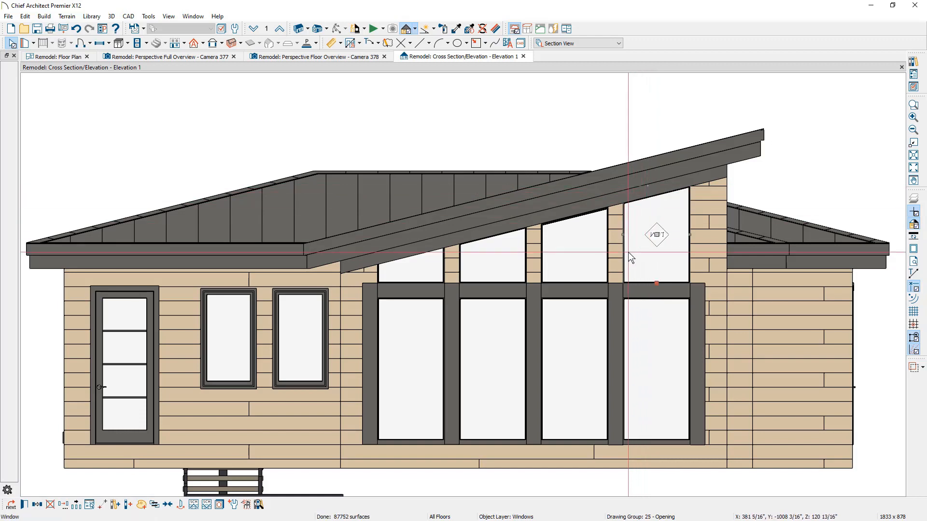
- Extend all five posts of the kitchen window wall upward from the header beam to the sloped roof beam
left_click(370, 300)
left_click_drag(368, 285, 369, 264)
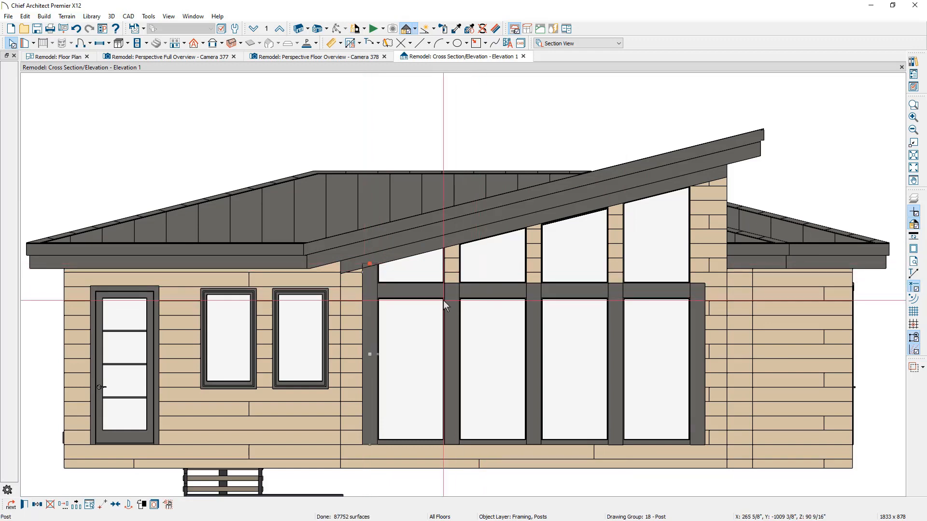
left_click(444, 300)
left_click_drag(452, 285, 453, 247)
left_click(531, 292)
left_click_drag(533, 283, 540, 224)
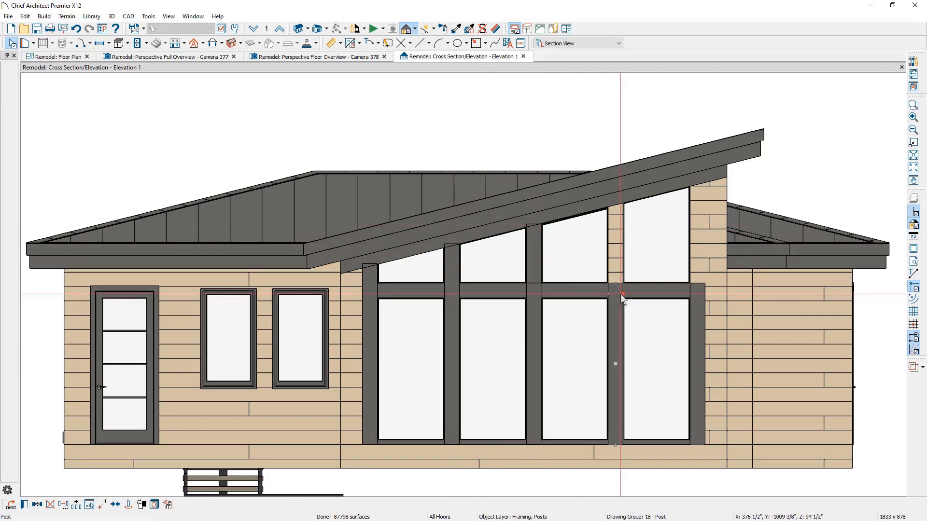
left_click(616, 289)
left_click_drag(615, 283, 616, 204)
left_click(697, 306)
left_click_drag(695, 284, 703, 186)
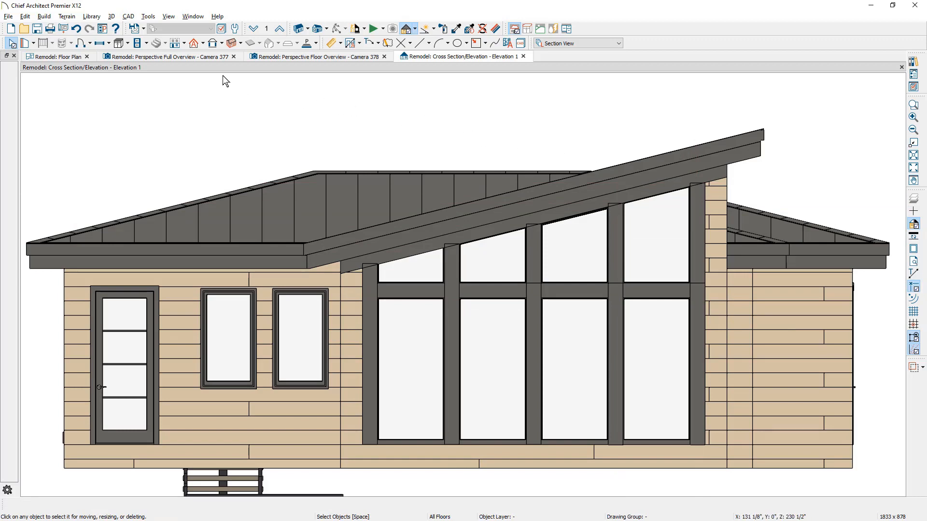
- In the perspective full overview, display the "Framing, Ceiling Beams Secondary" and "Framing, Roof Beams" layers, filtering the layer list by "beams"
left_click(198, 57)
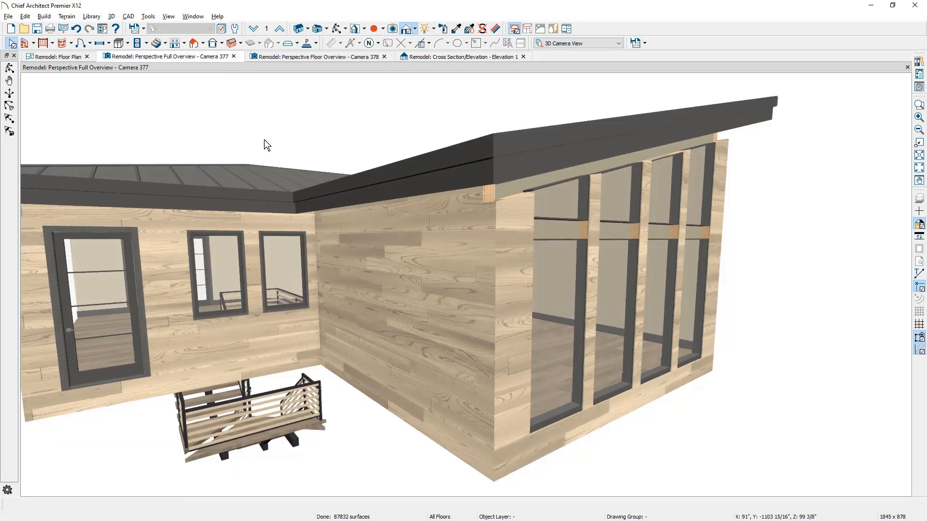
middle_click_drag(471, 259, 330, 276)
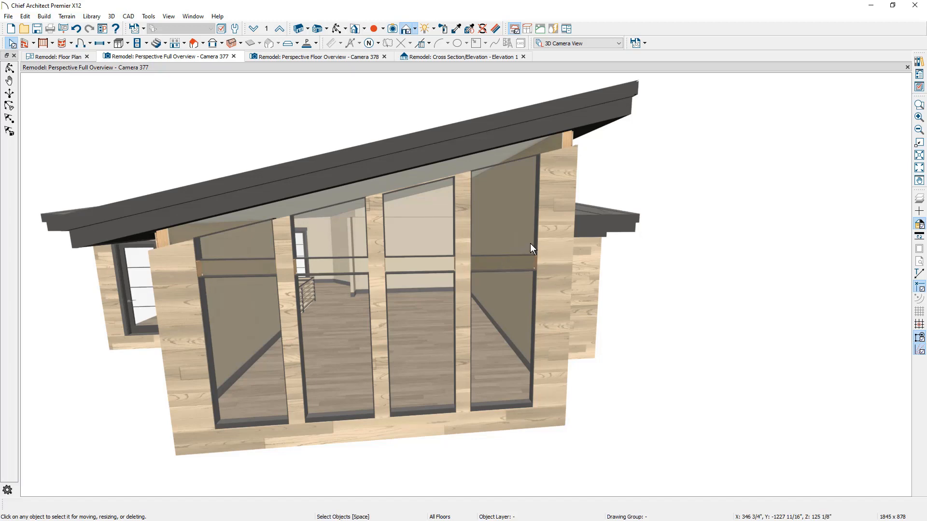
left_click(919, 88)
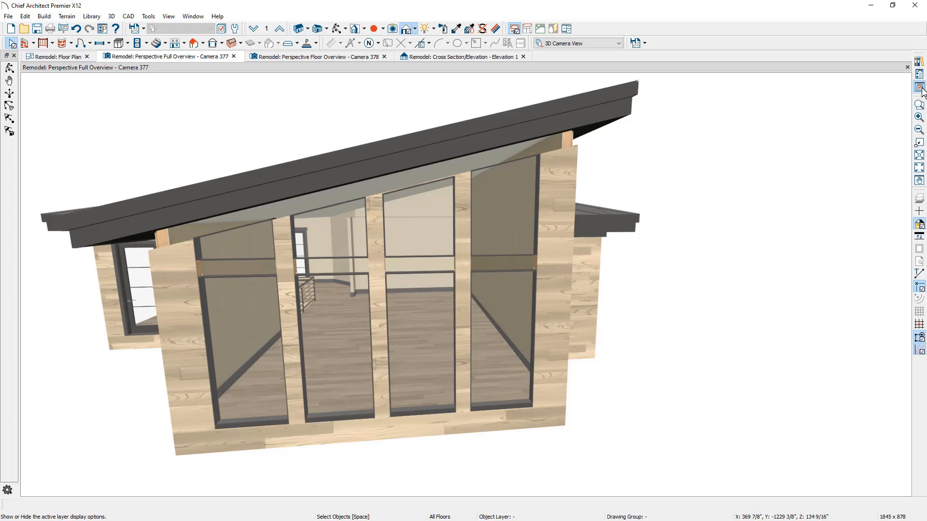
left_click(810, 104)
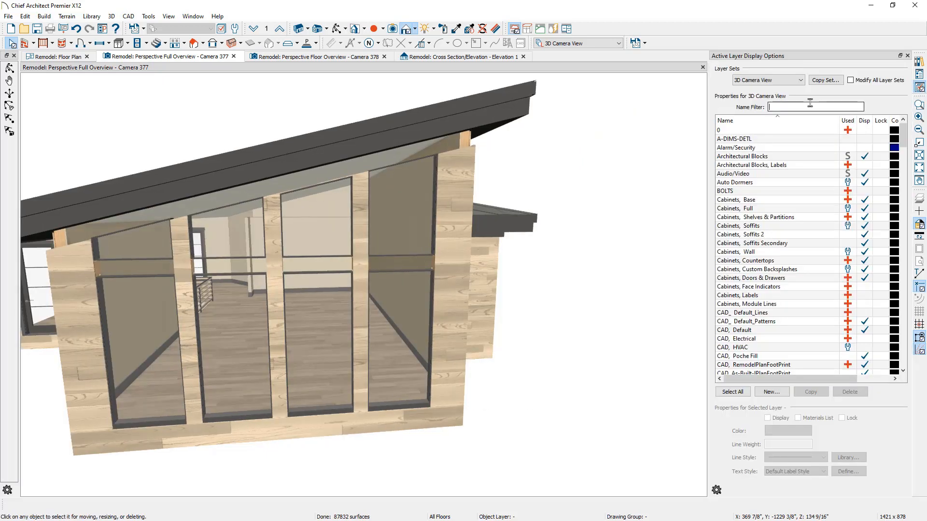
type("beams")
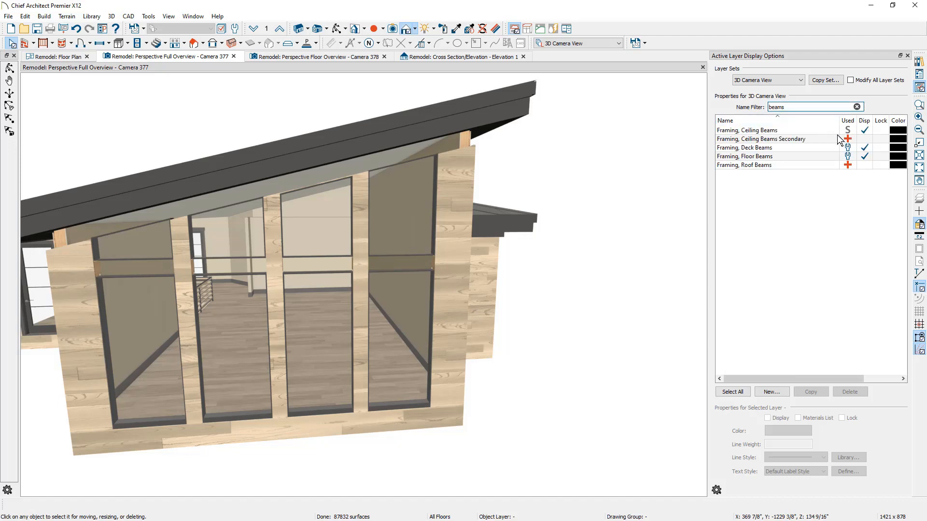
left_click(862, 139)
left_click(864, 165)
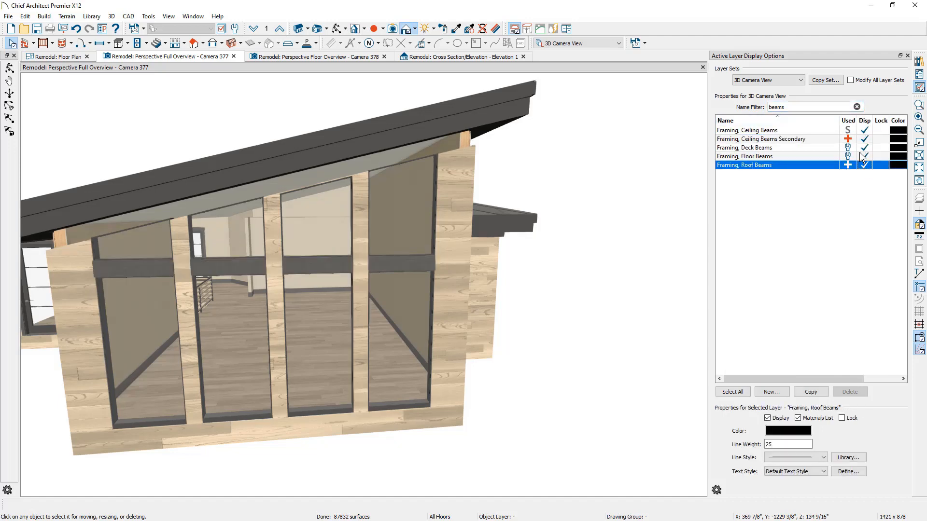
- Filter the layer list by "post" and display the "Framing, Posts" layer in the 3D view
double_click(791, 107)
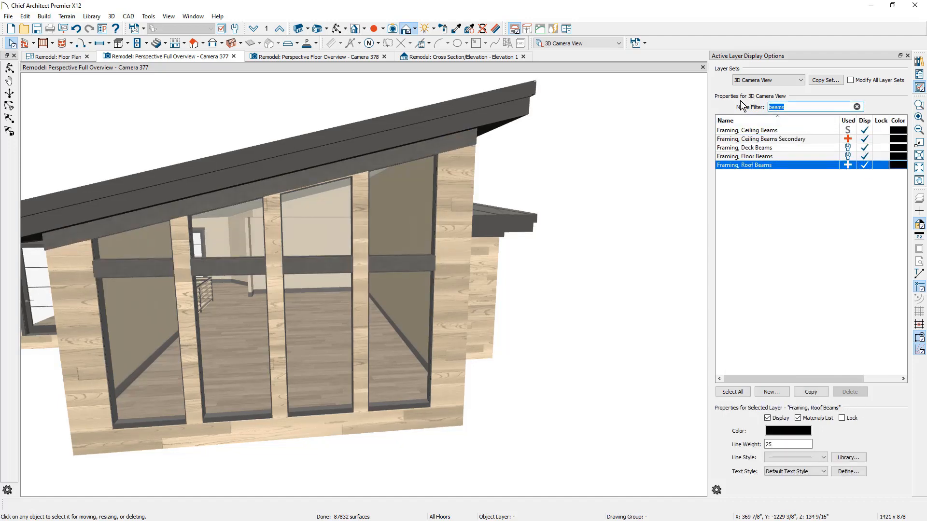
type("post")
left_click(864, 156)
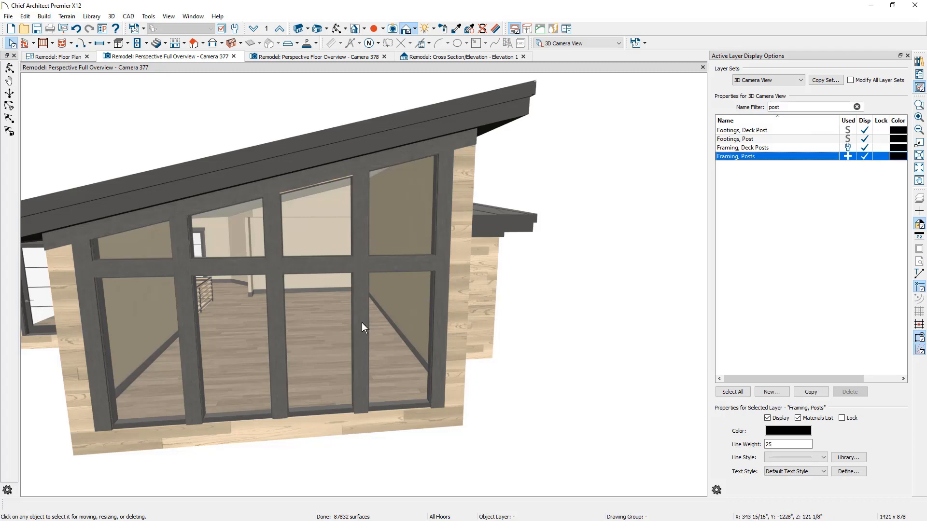
- Place a sliding door in the blank exterior side wall of the kitchen, between the inside corner and the window wall
middle_click_drag(319, 347, 382, 336)
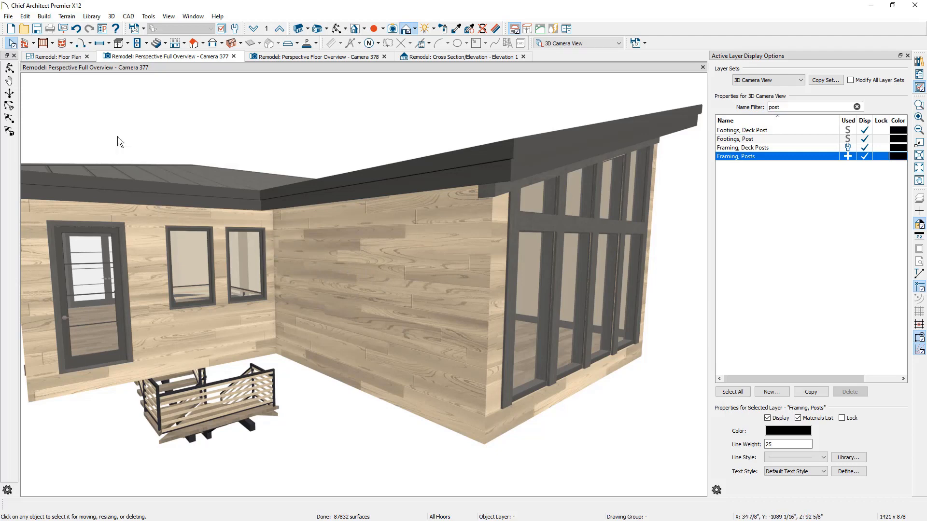
left_click(91, 43)
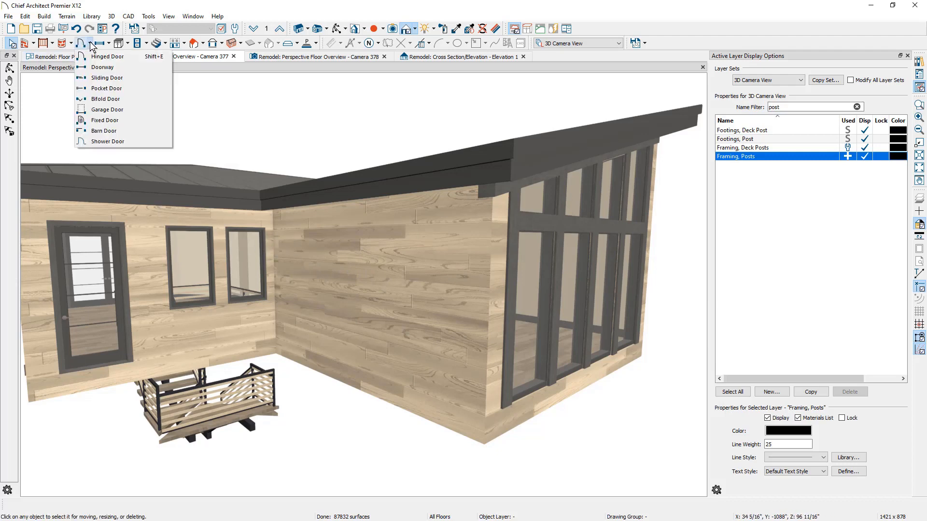
left_click(119, 82)
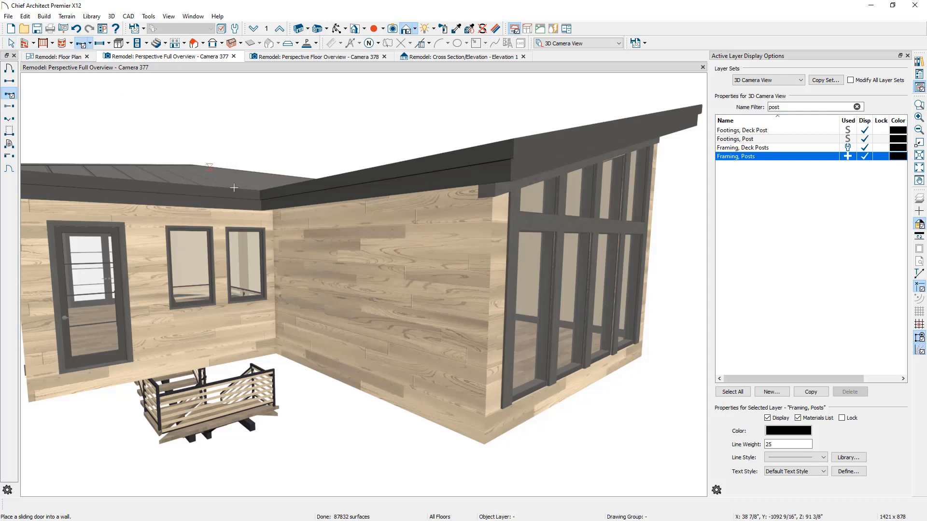
left_click(337, 270)
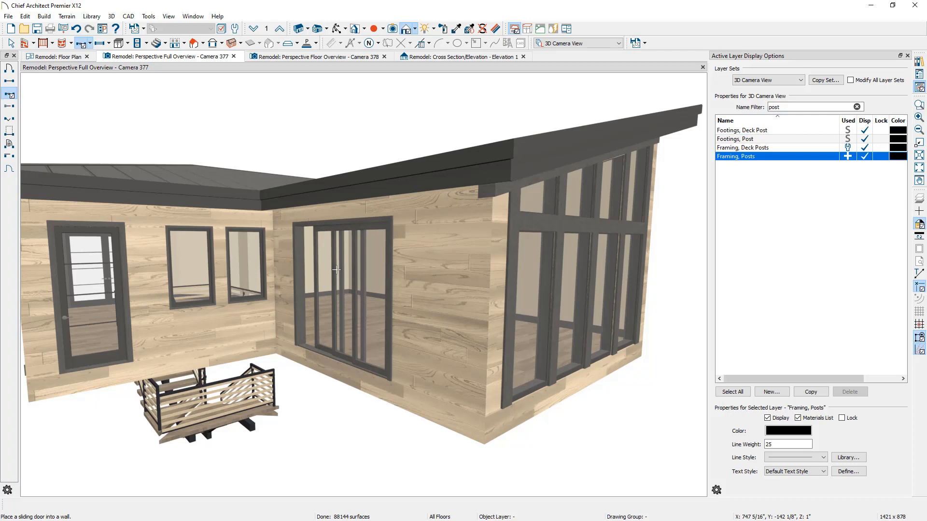
key("Escape")
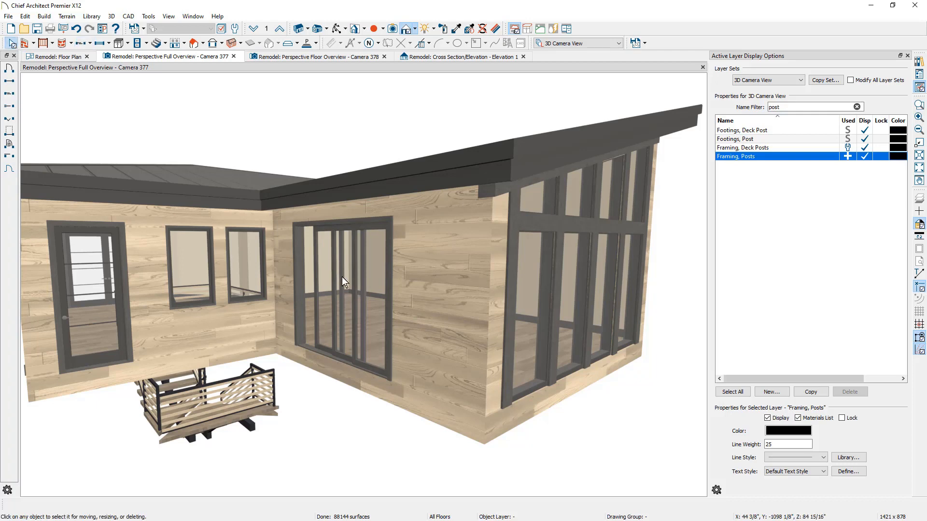
- In the sliding door's specification, set the custom door panels to 4 on the right side
double_click(342, 278)
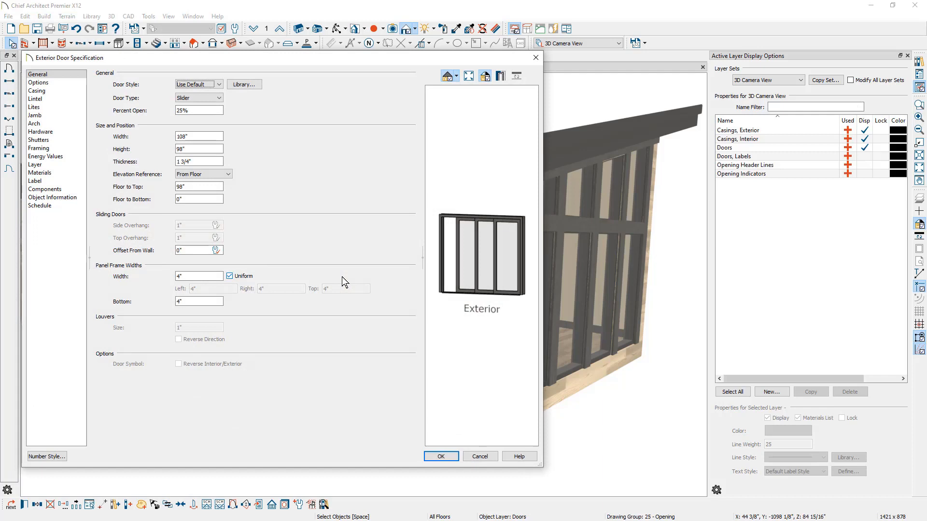
left_click(39, 82)
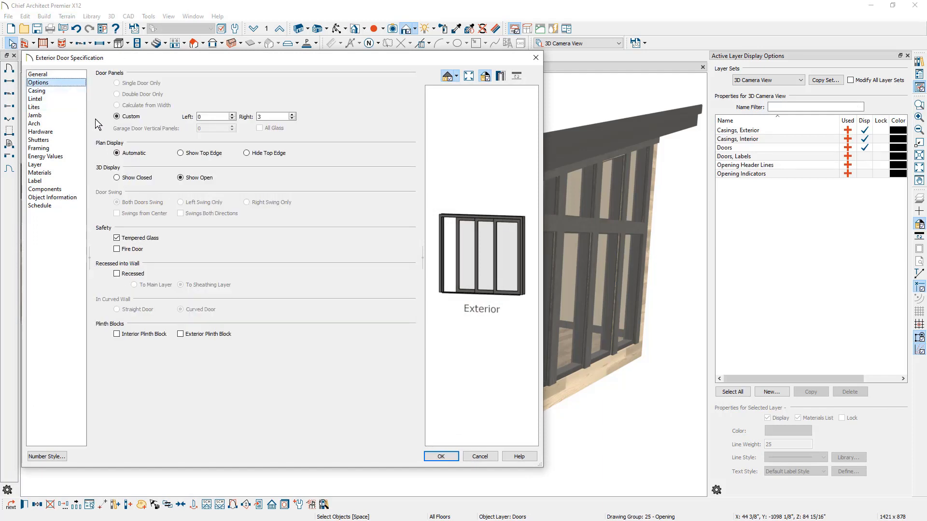
left_click(257, 116)
left_click_drag(257, 116, 250, 116)
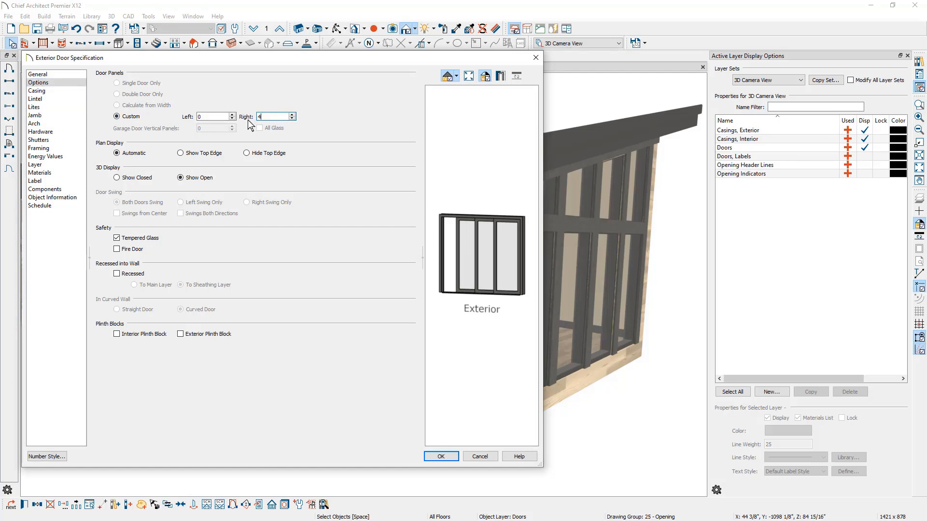
key("Tab")
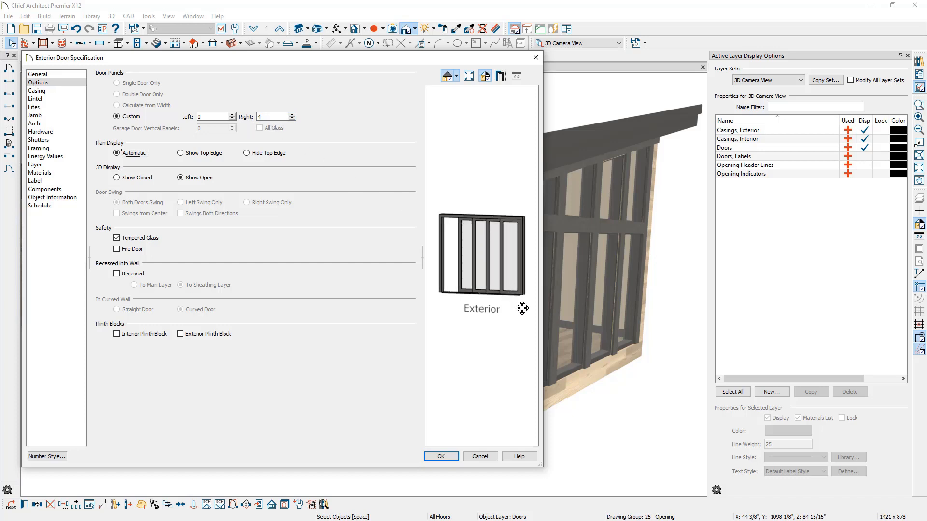
left_click_drag(522, 307, 493, 309)
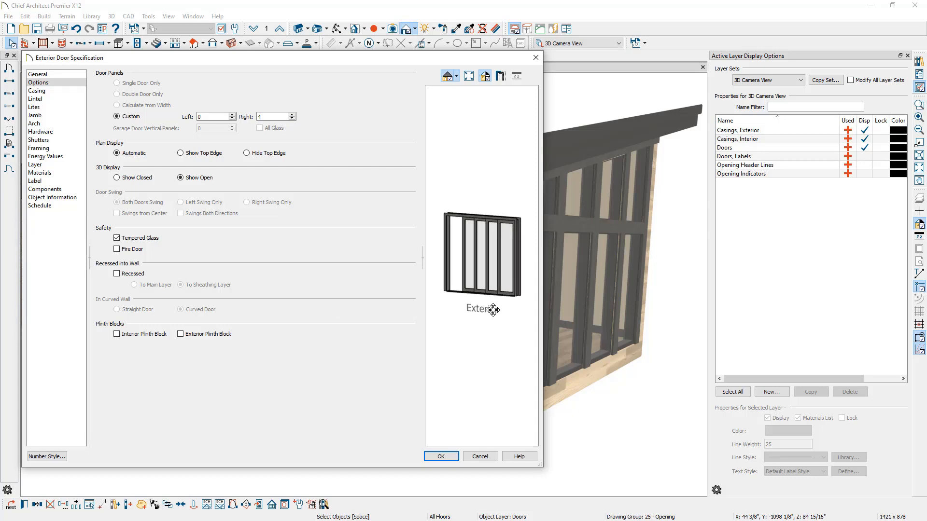
- Set the sliding door's height to 96" and apply the specification
left_click(64, 74)
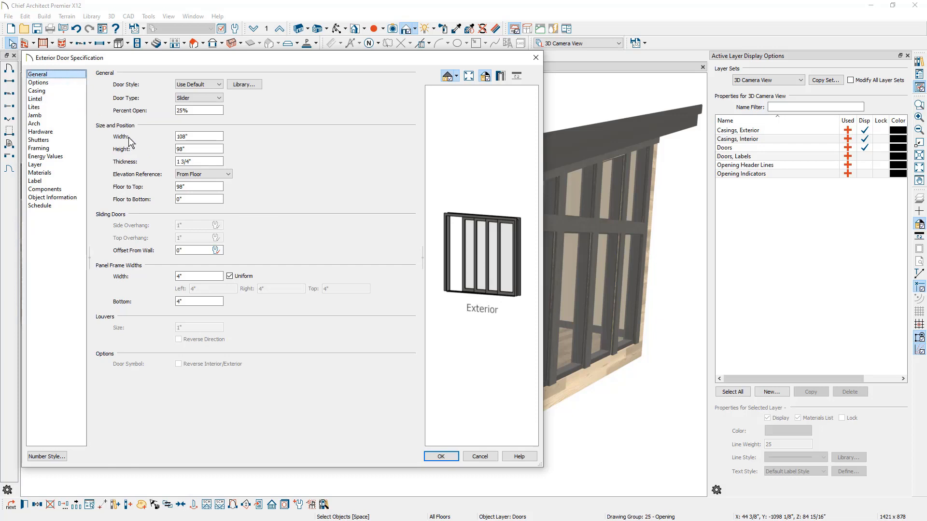
left_click(198, 148)
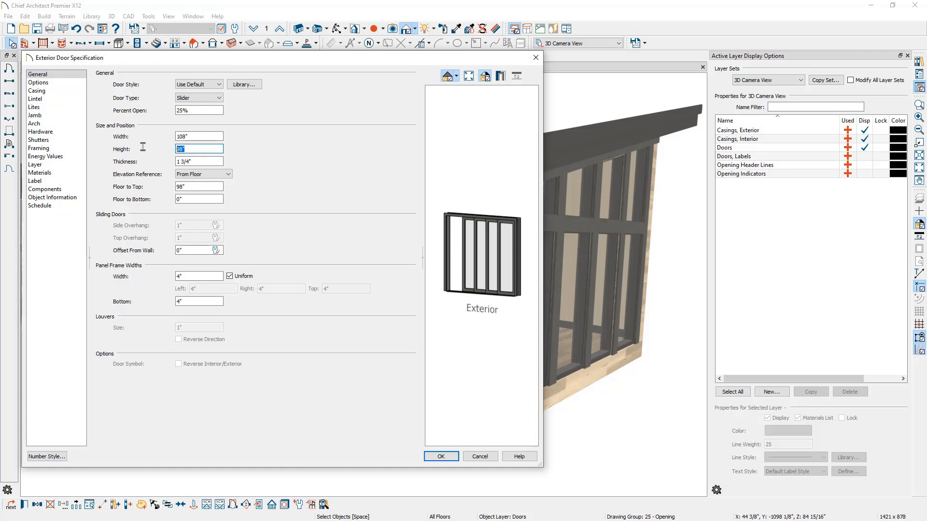
type("96")
key("Tab")
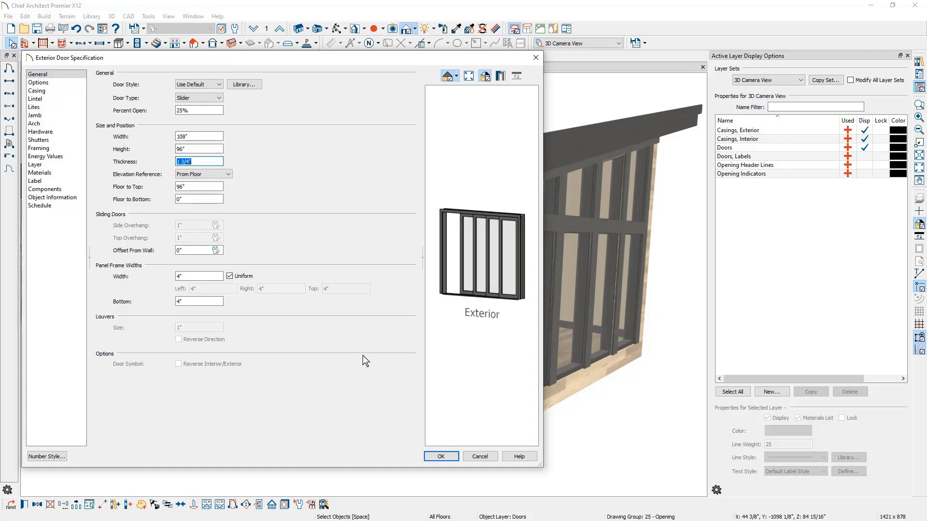
left_click(442, 457)
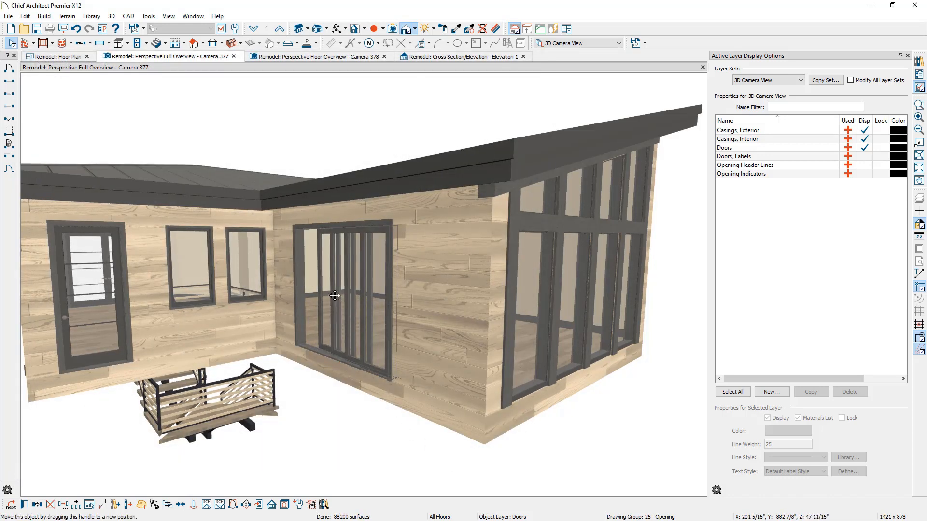
- Try sliding the door along the kitchen side wall toward the window wall and back
left_click_drag(335, 295, 351, 298)
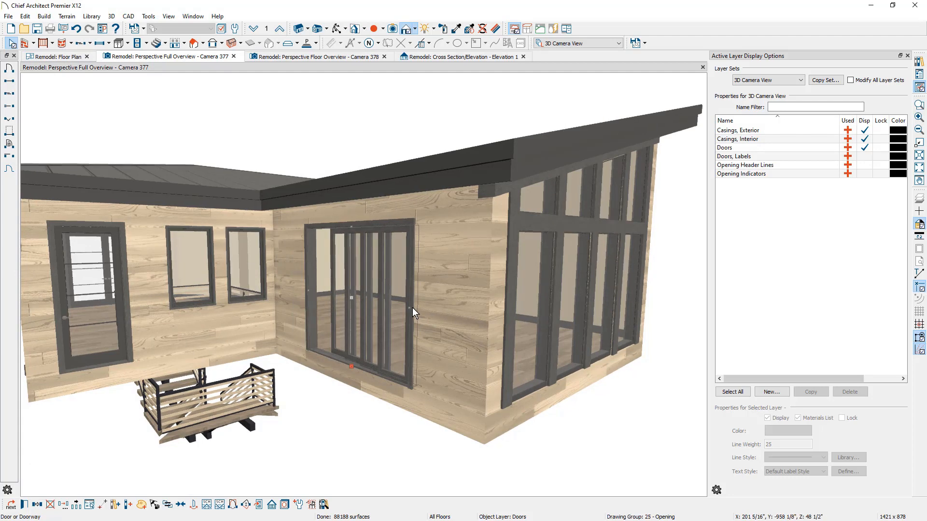
left_click_drag(413, 307, 416, 316)
left_click_drag(353, 296, 330, 289)
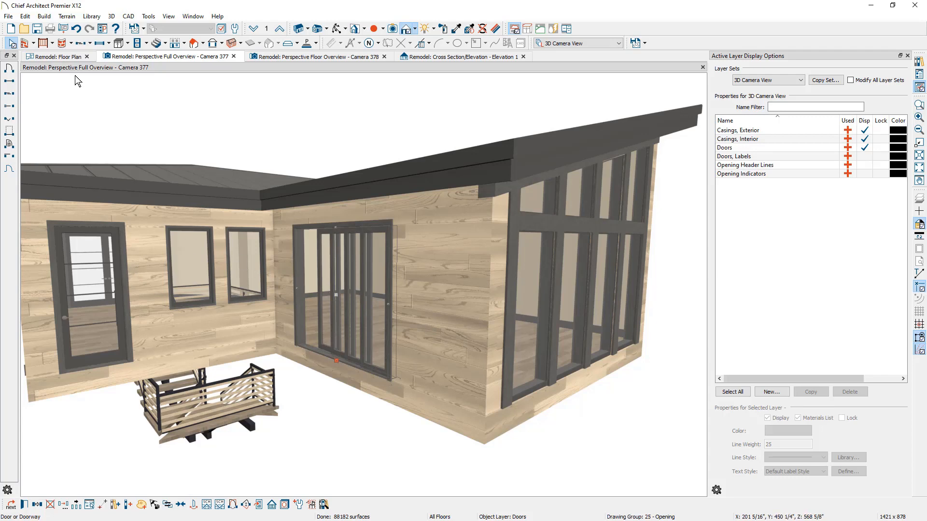
- In the floor plan, set the auto exterior dimension defaults to locate opening centers and regenerate the exterior dimensions
left_click(57, 57)
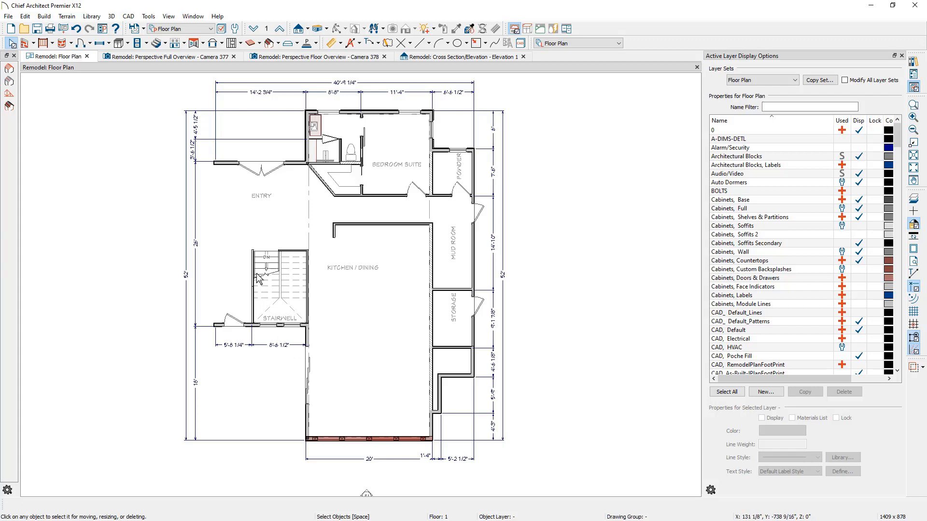
left_click(235, 29)
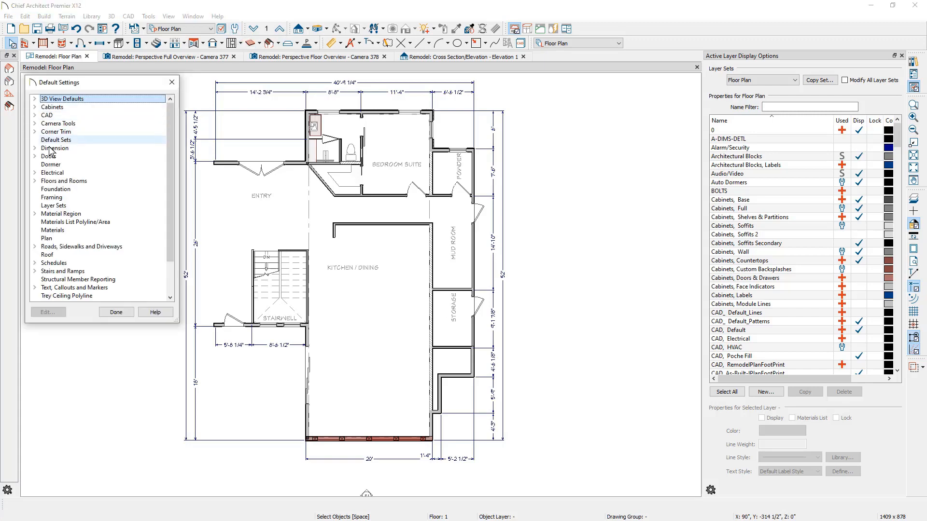
left_click(34, 149)
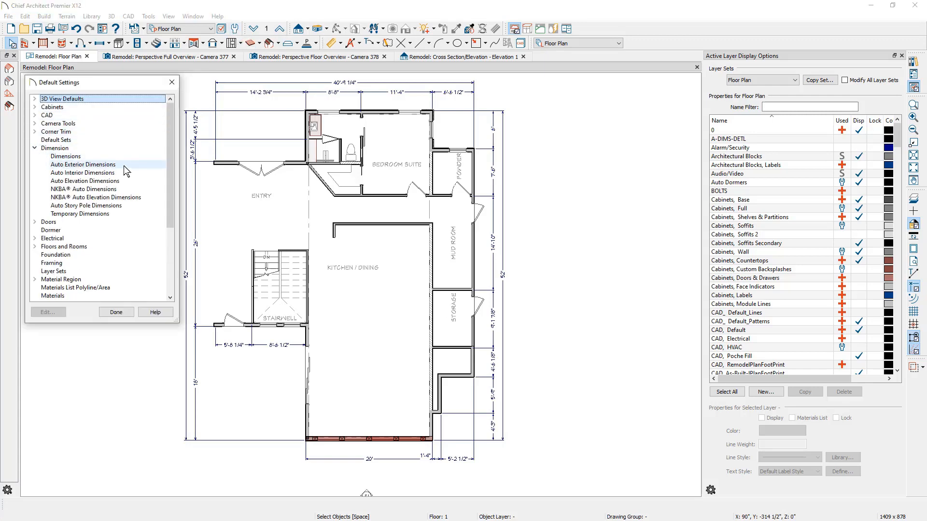
double_click(96, 164)
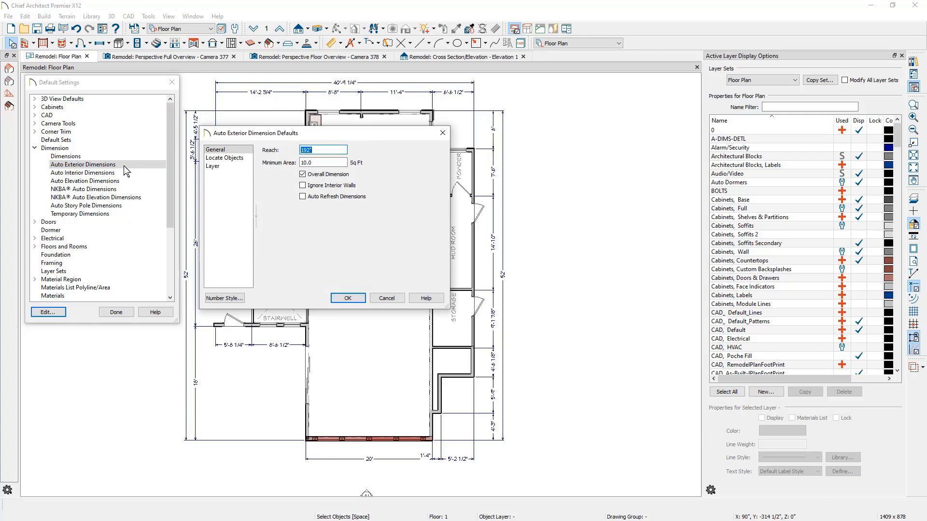
left_click(244, 159)
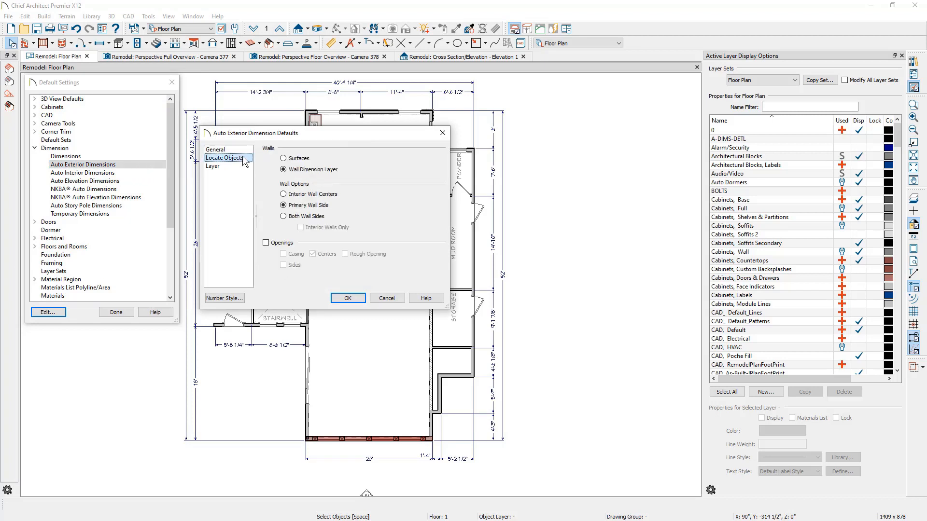
left_click(266, 243)
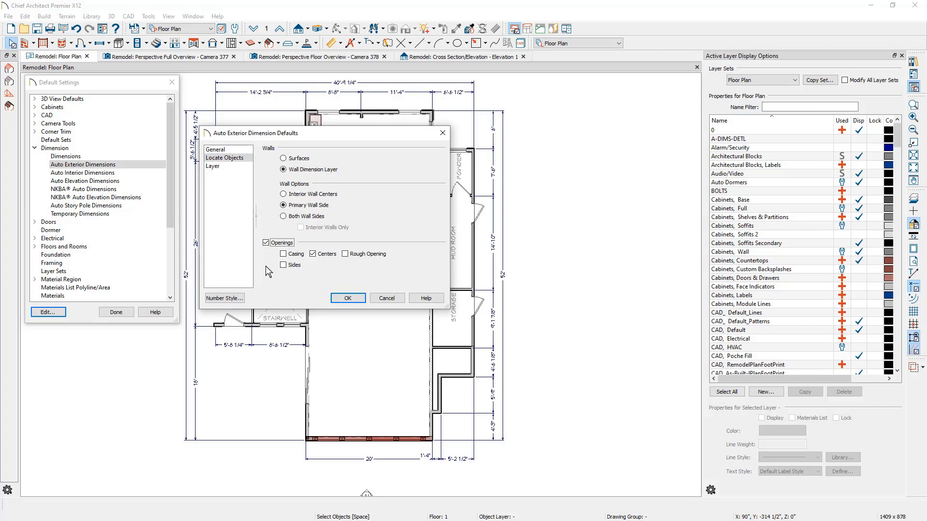
left_click(349, 297)
left_click(115, 312)
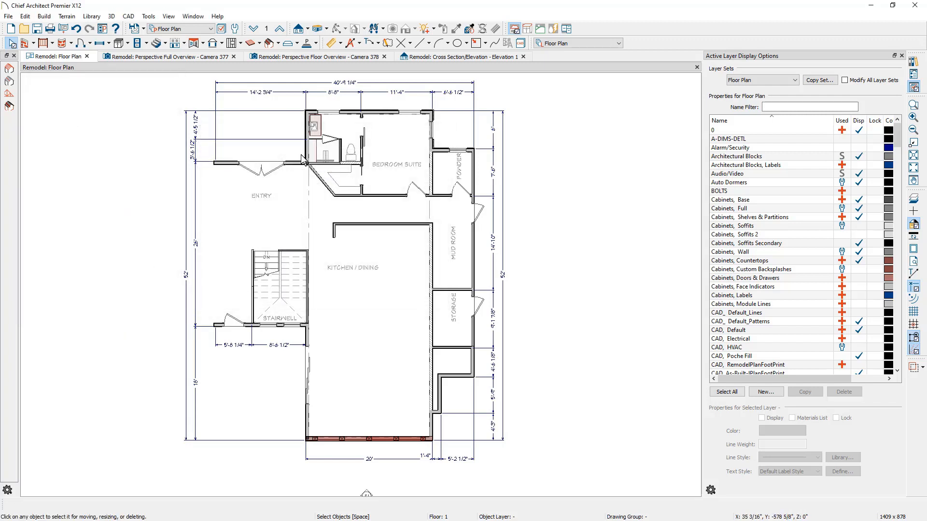
left_click(349, 45)
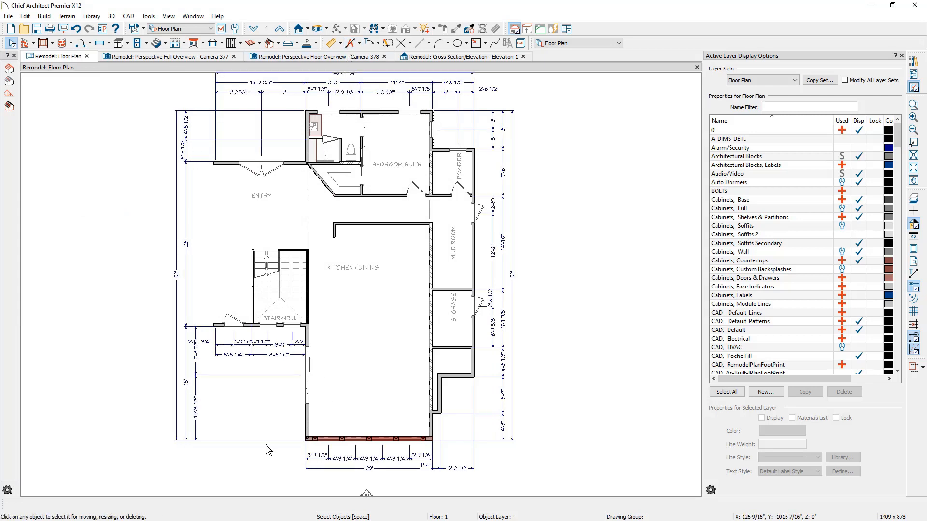
- Position the kitchen sliding door so its center is 7' from the stairwell's exterior wall
left_click(308, 376)
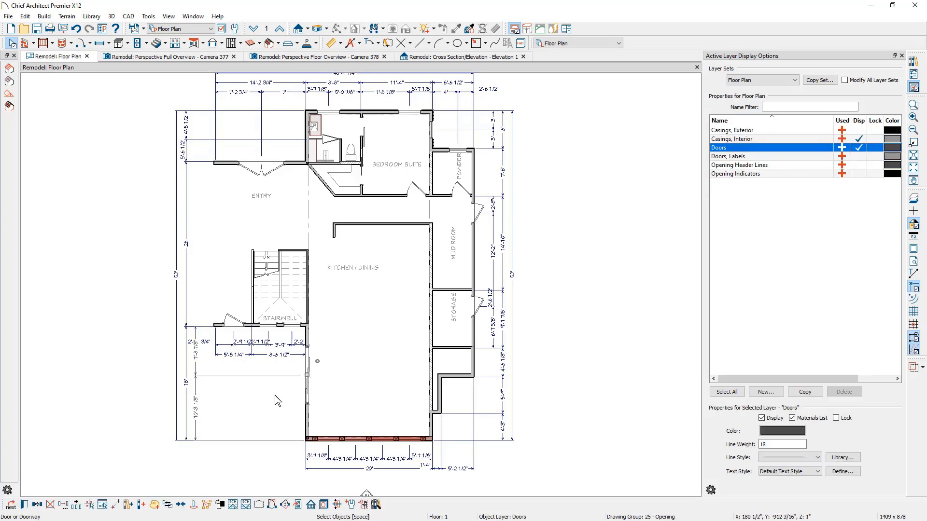
left_click(196, 356)
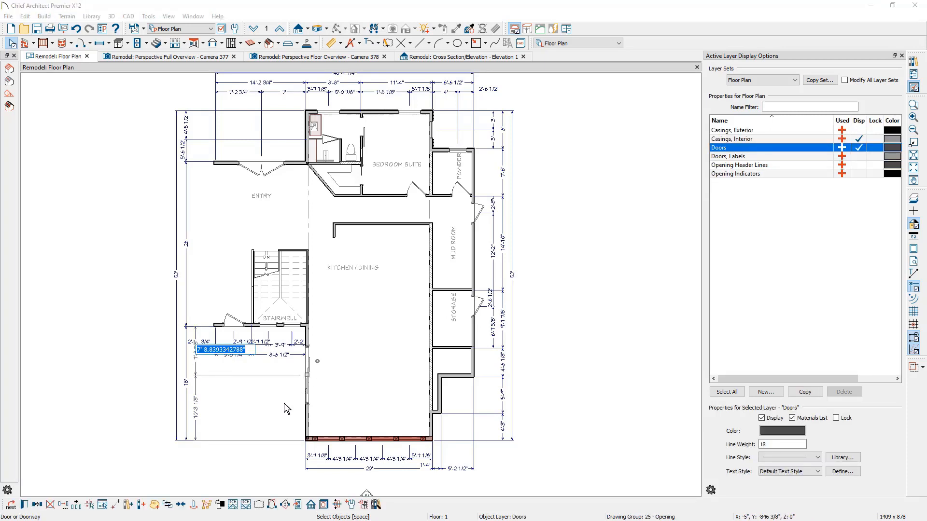
type("7'")
key("Return")
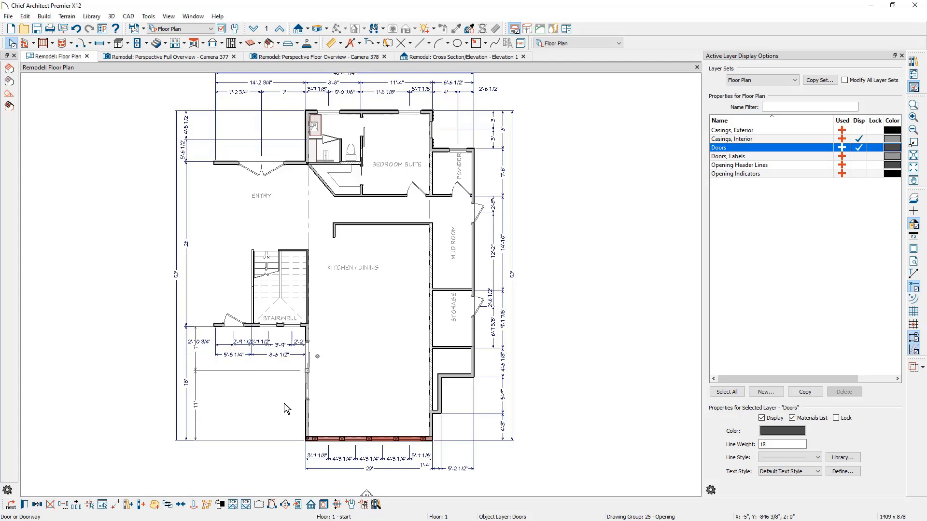
left_click(284, 404)
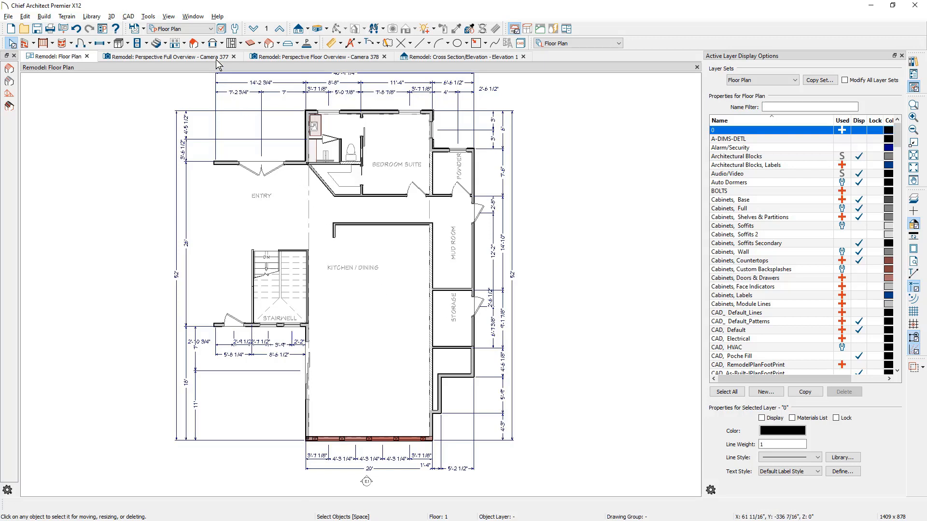
- Switch to the Kitchen & Bath plan view and close both perspective camera views and the cross section elevation
left_click(202, 31)
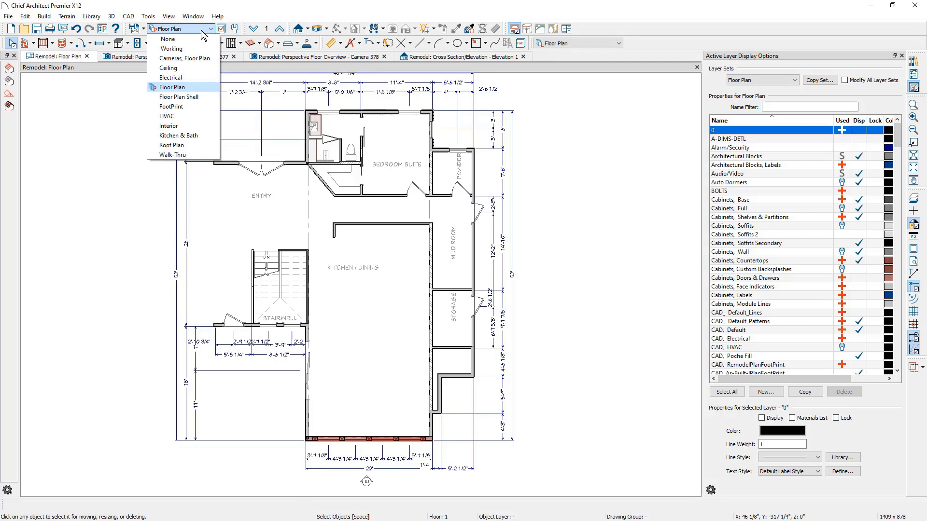
left_click(208, 135)
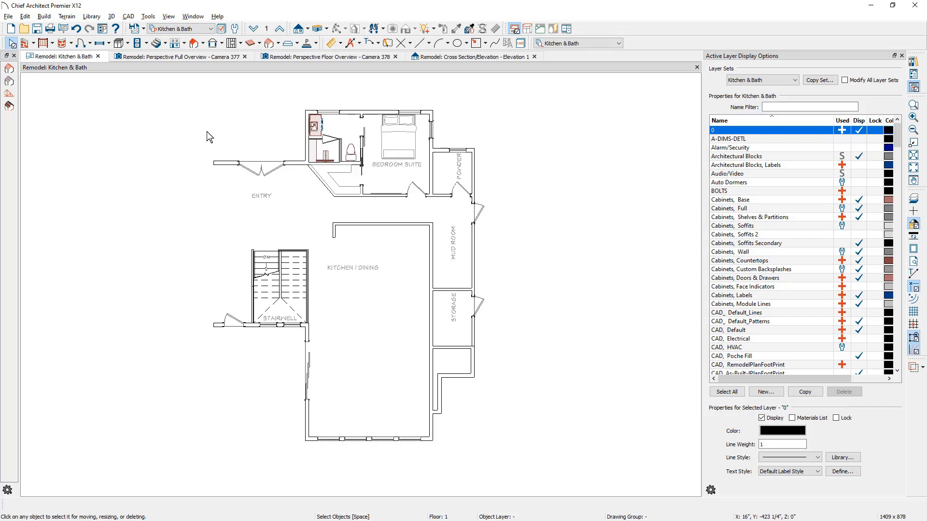
left_click(245, 58)
left_click(249, 57)
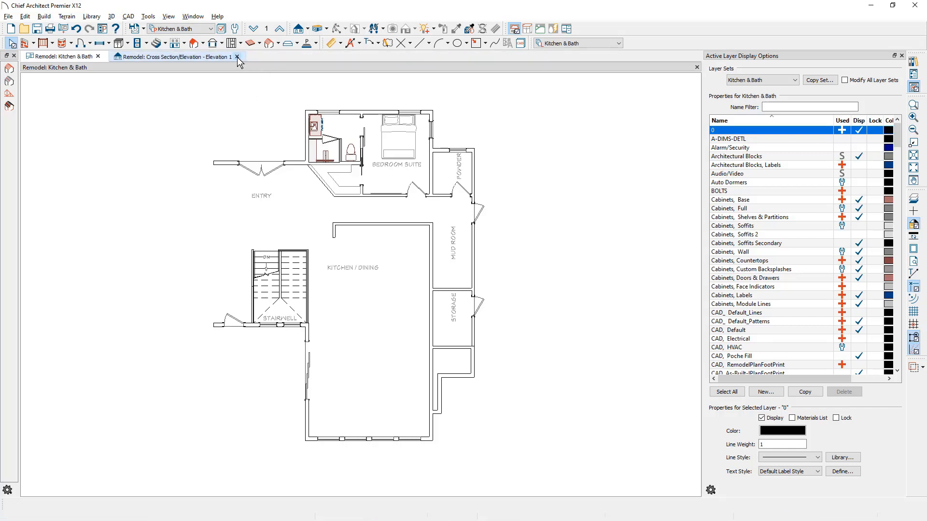
left_click(237, 57)
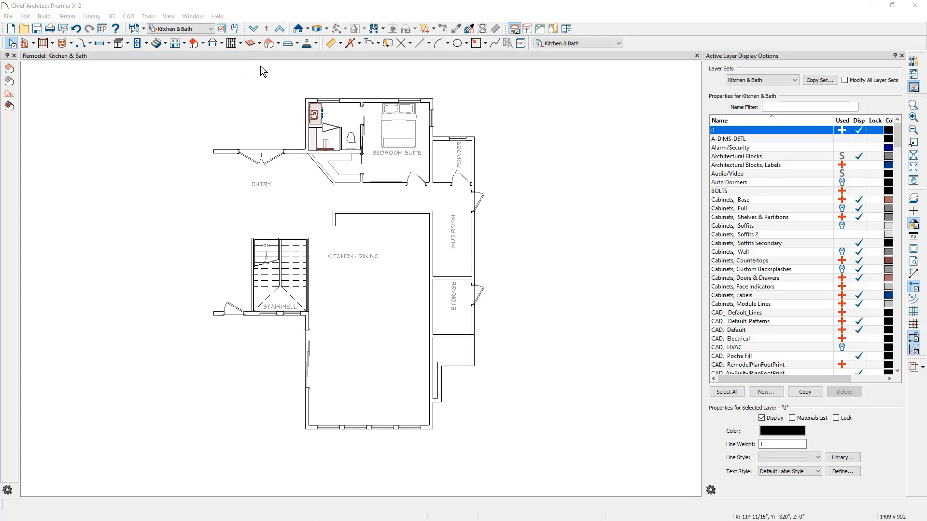
- Create a wall elevation view facing the kitchen's interior wall above the Kitchen / Dining label
left_click(308, 29)
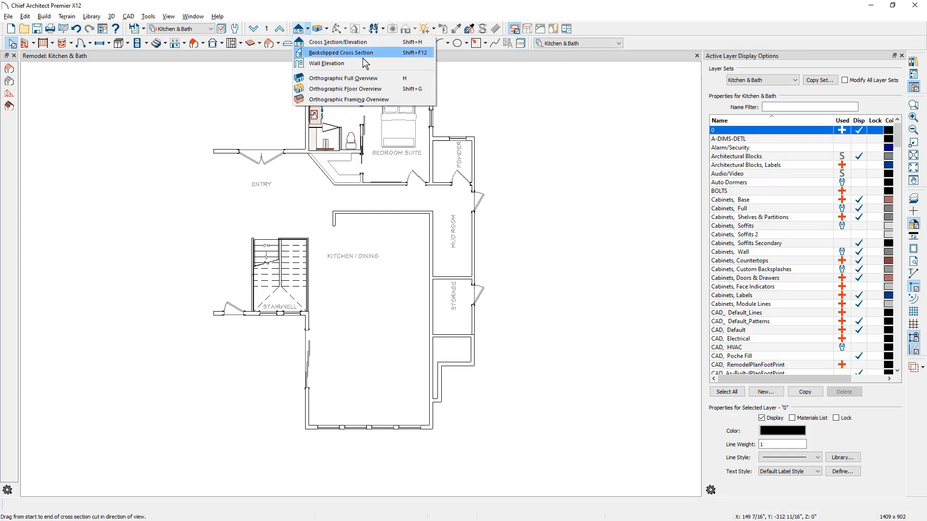
left_click(326, 63)
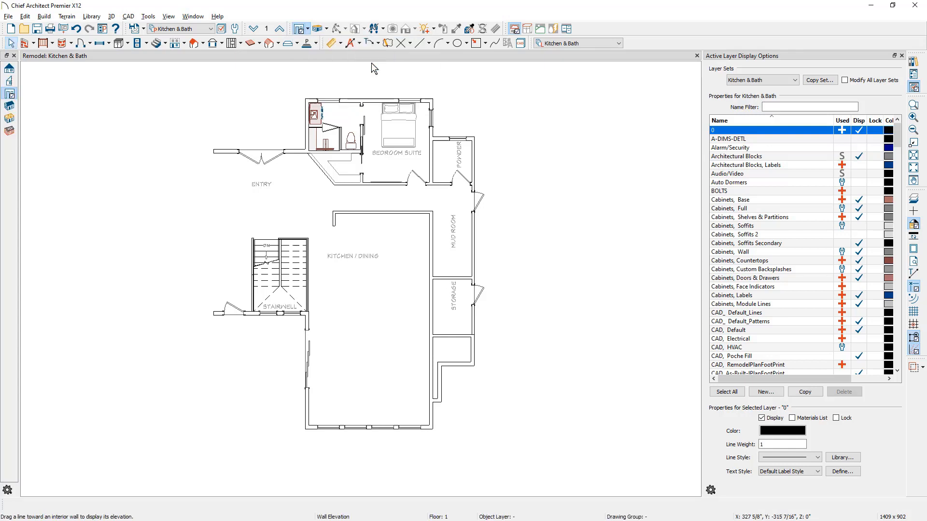
left_click_drag(363, 242, 366, 187)
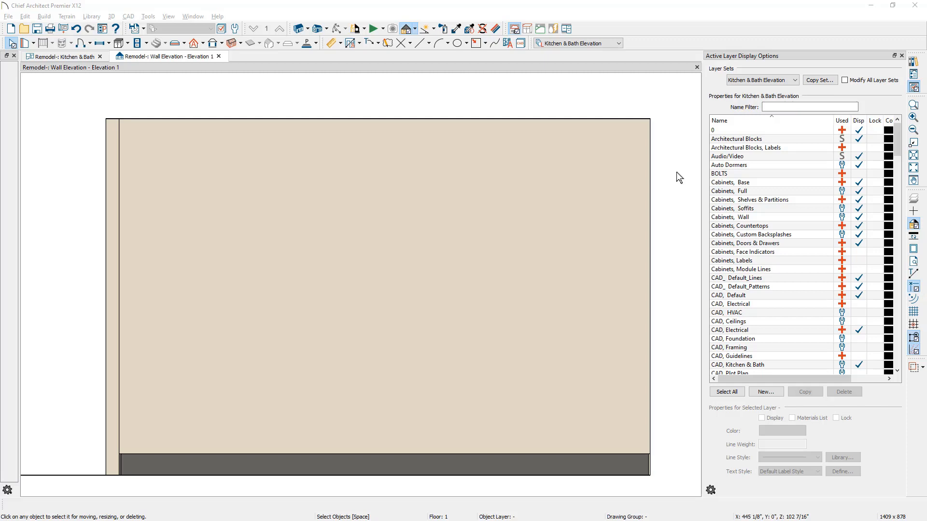
- Place the Ref. Panel - Appliance refrigerator from the user library's Kitchen items against the wall in the elevation
left_click(914, 61)
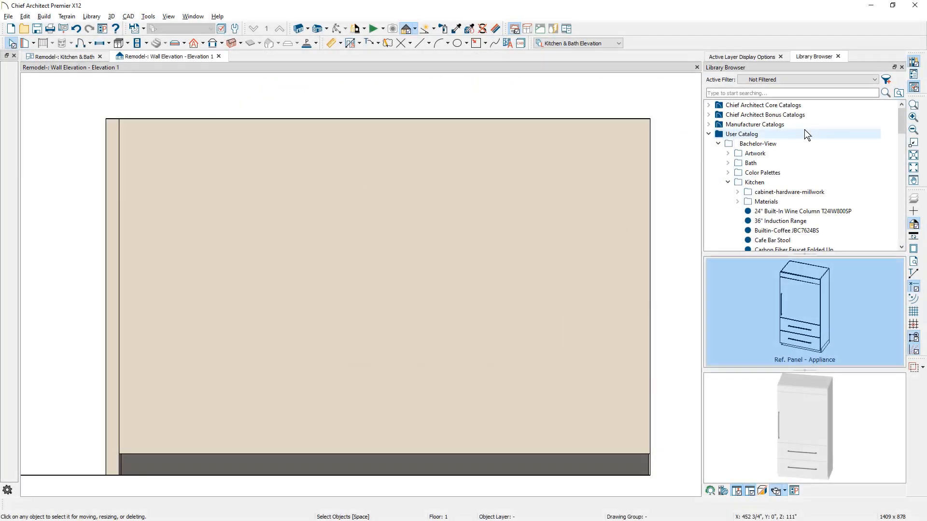
left_click(804, 330)
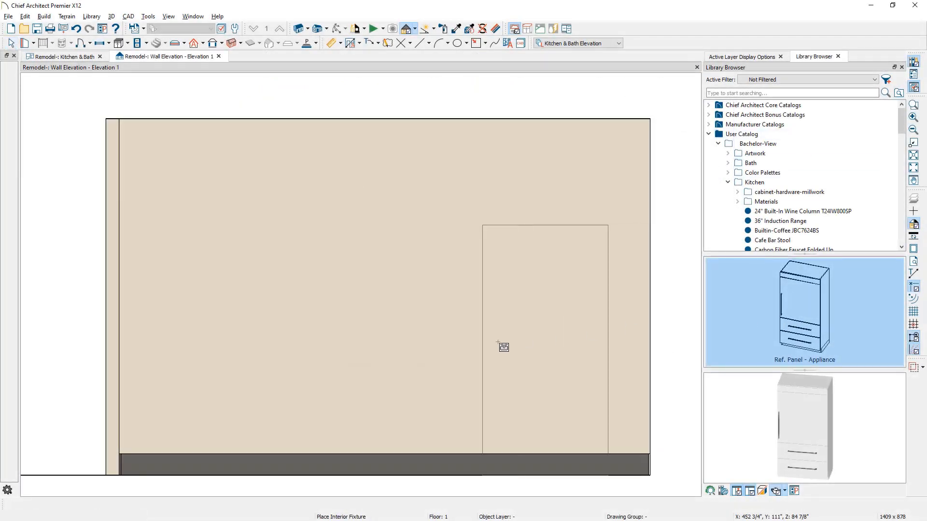
left_click(412, 358)
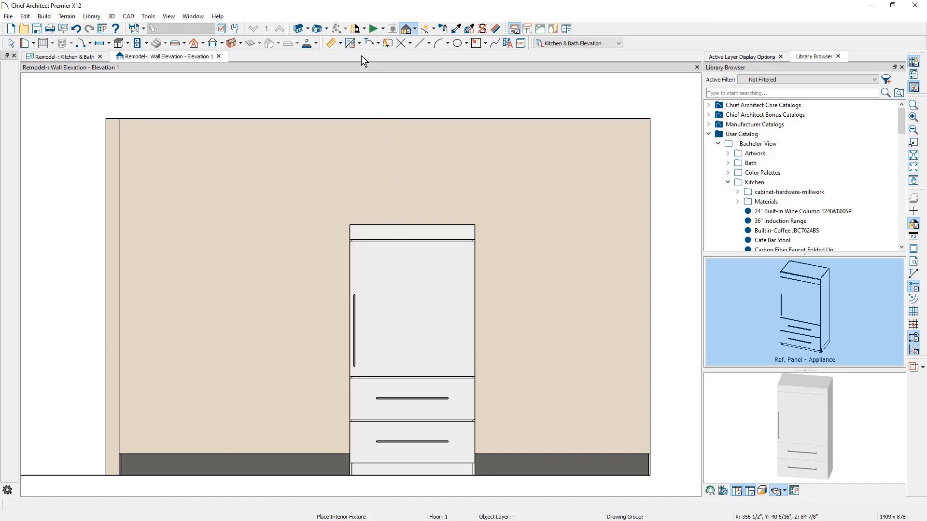
- Generate NKBA auto elevation dimensions and position the refrigerator so its center is 72" from the wall's right end
left_click(359, 44)
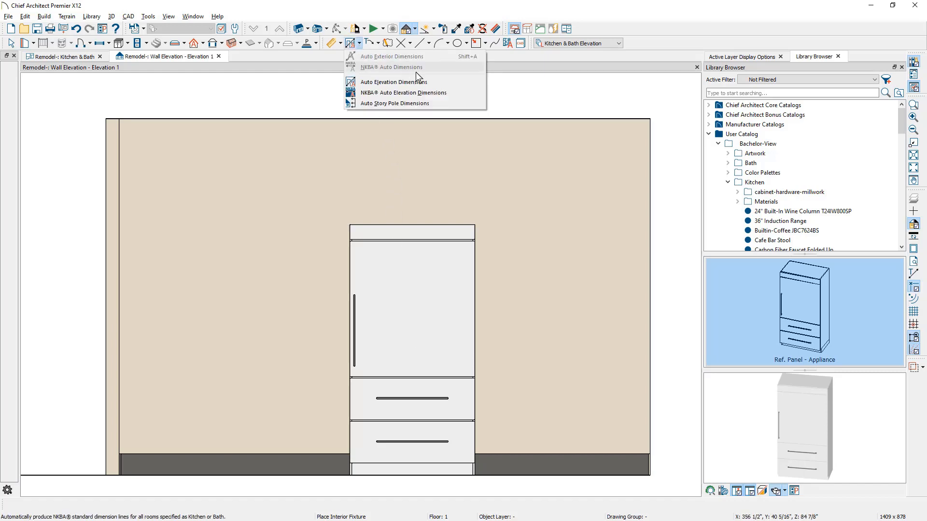
left_click(464, 92)
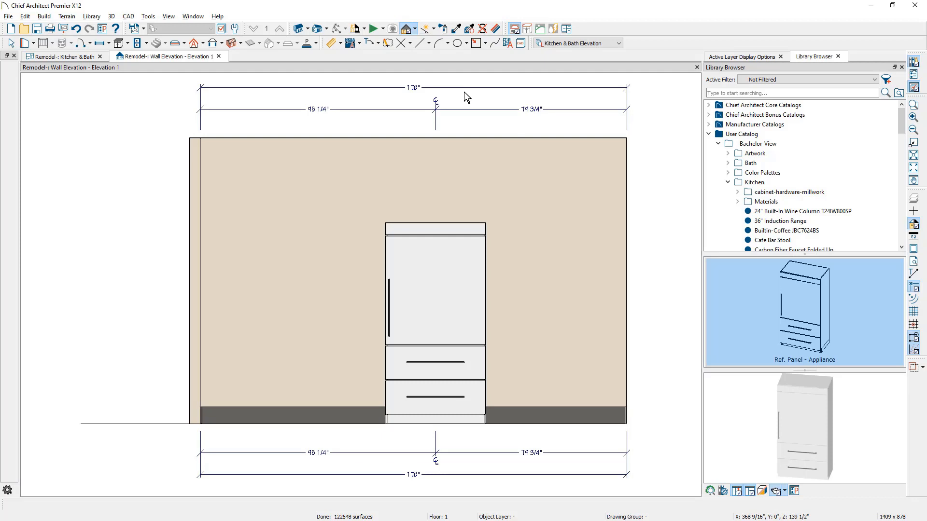
left_click(459, 298)
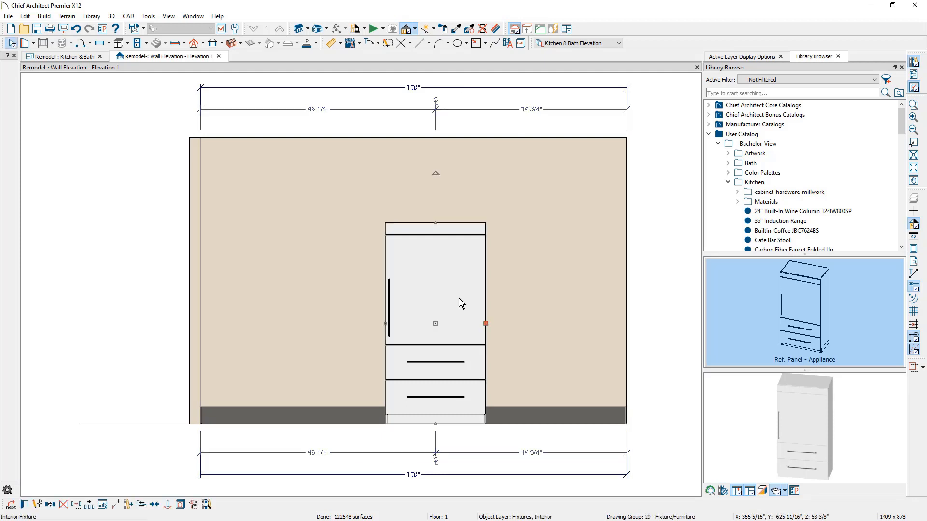
left_click(540, 453)
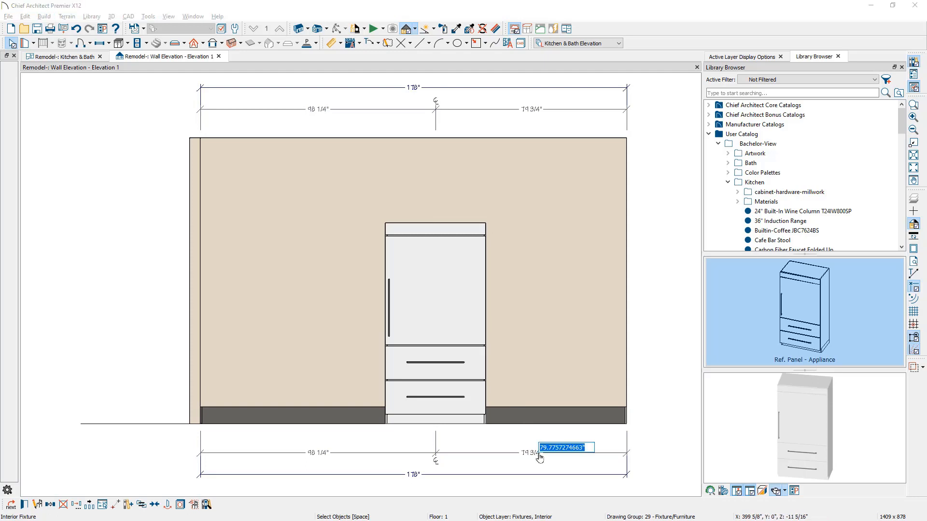
type("72")
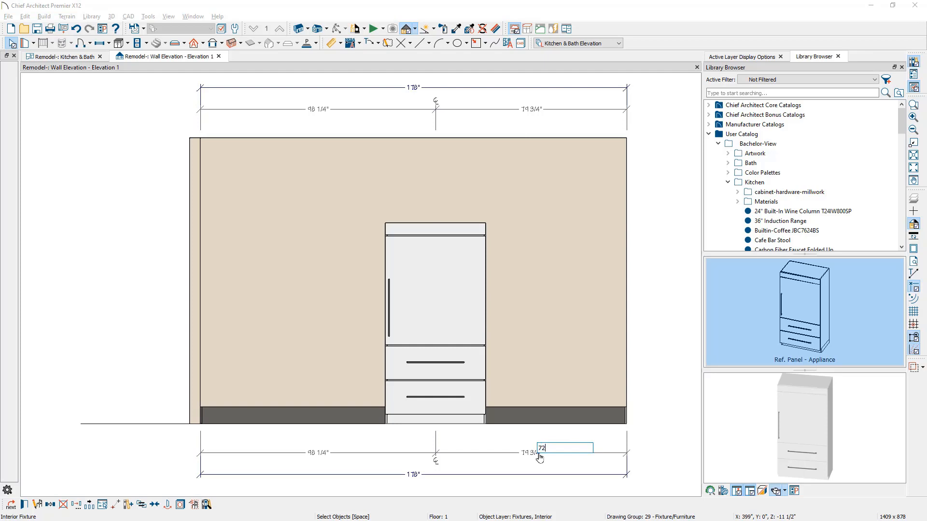
key("Return")
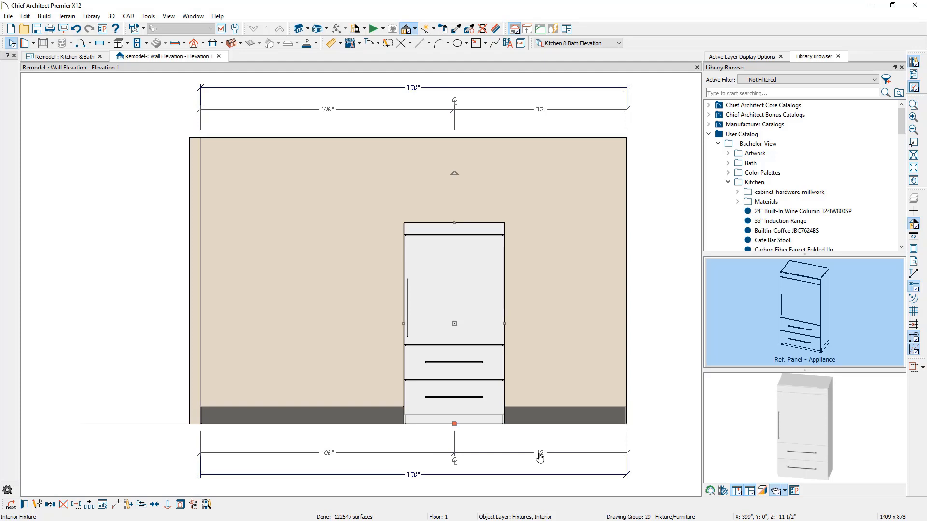
key("Escape")
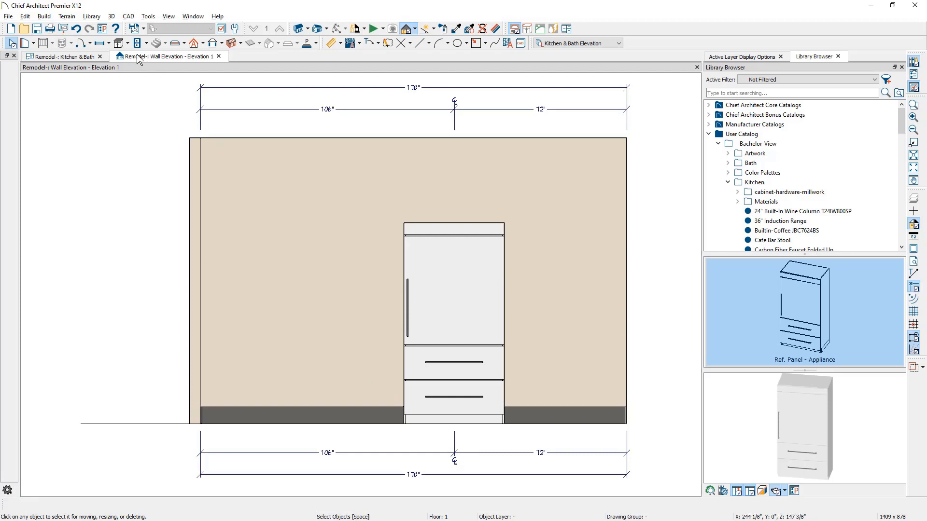
- Place a full height cabinet directly against the refrigerator's left side
left_click(127, 44)
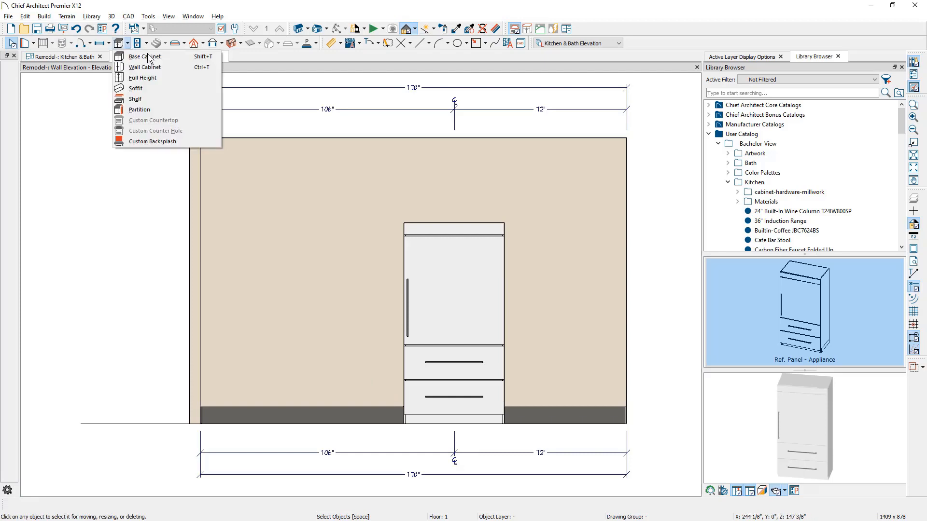
left_click(173, 77)
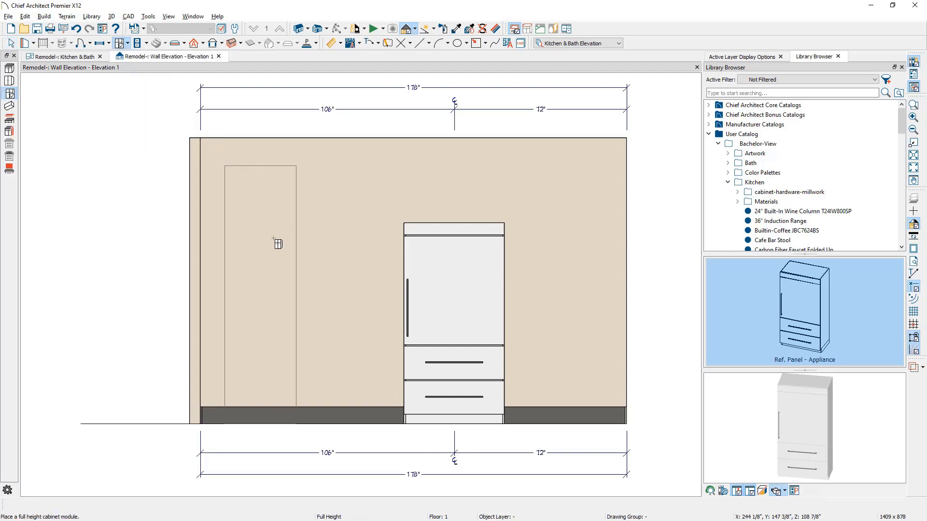
left_click(371, 311)
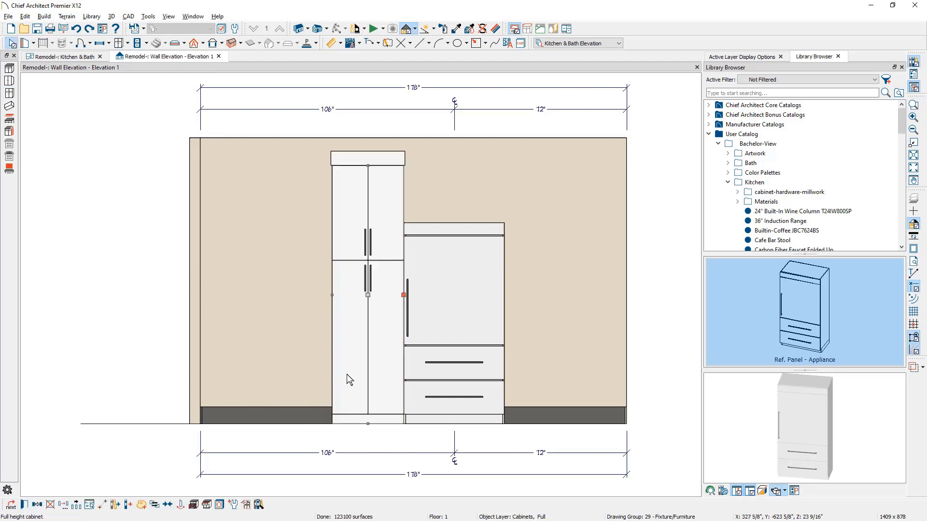
- In the full height cabinet's specification, split the lower door of the front face horizontally
double_click(346, 374)
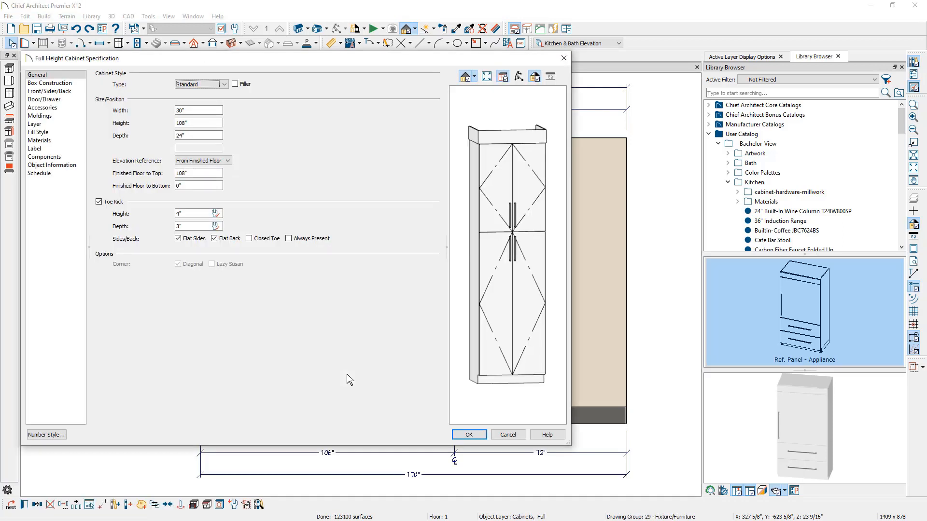
left_click(498, 337)
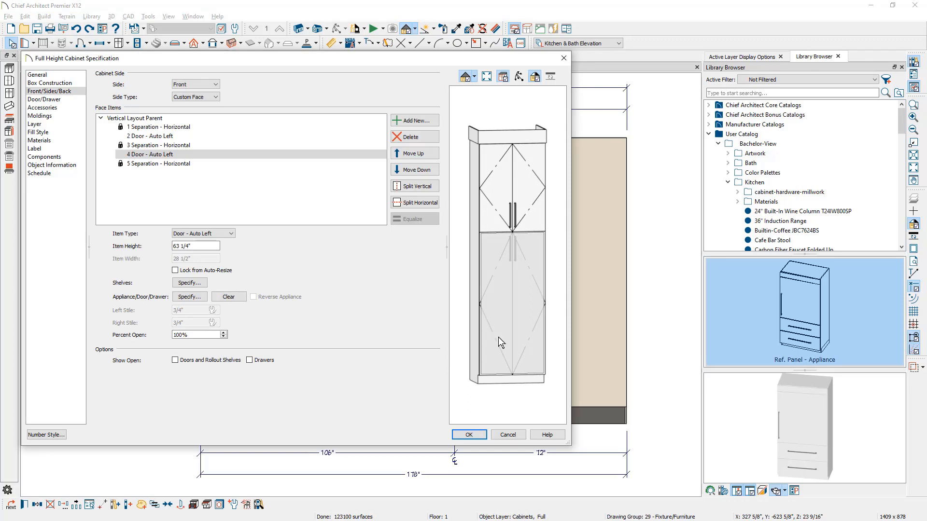
left_click(433, 203)
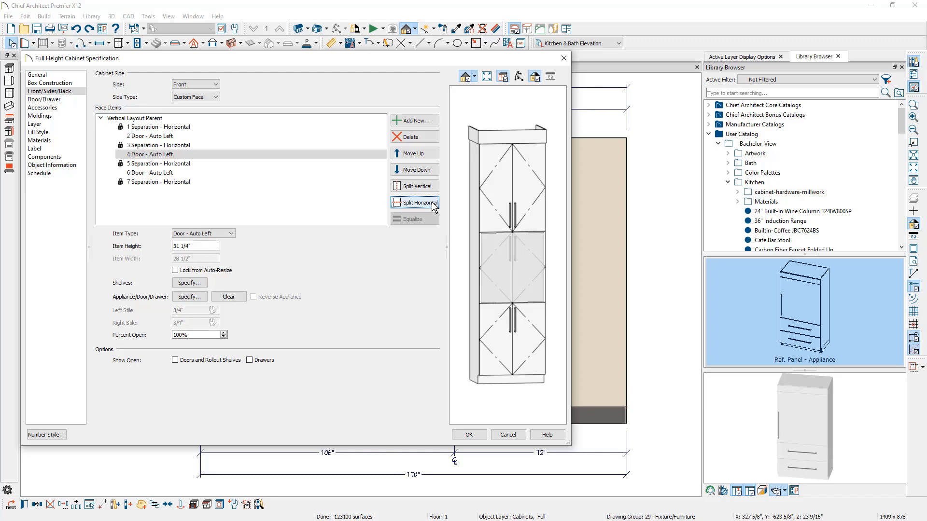
- Change the cabinet's bottom door to a drawer and split it horizontally into two stacked drawers
left_click(497, 335)
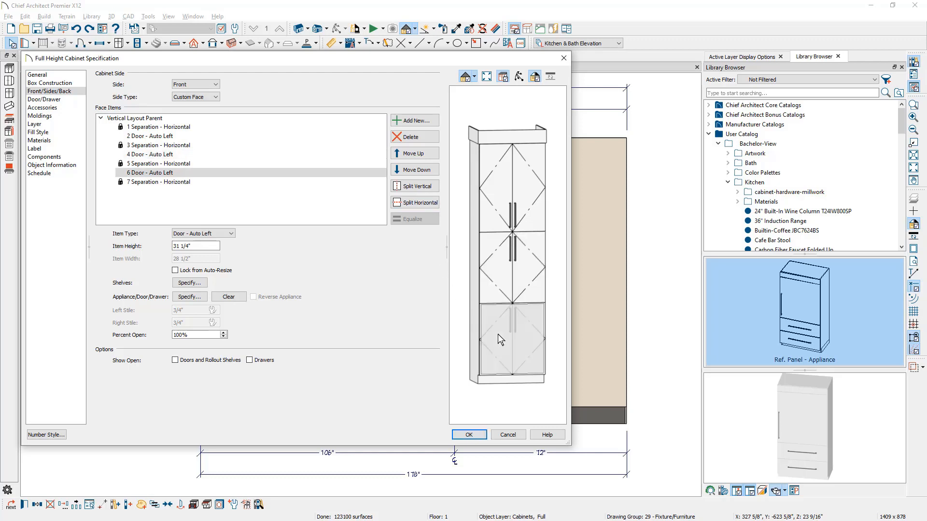
left_click(232, 234)
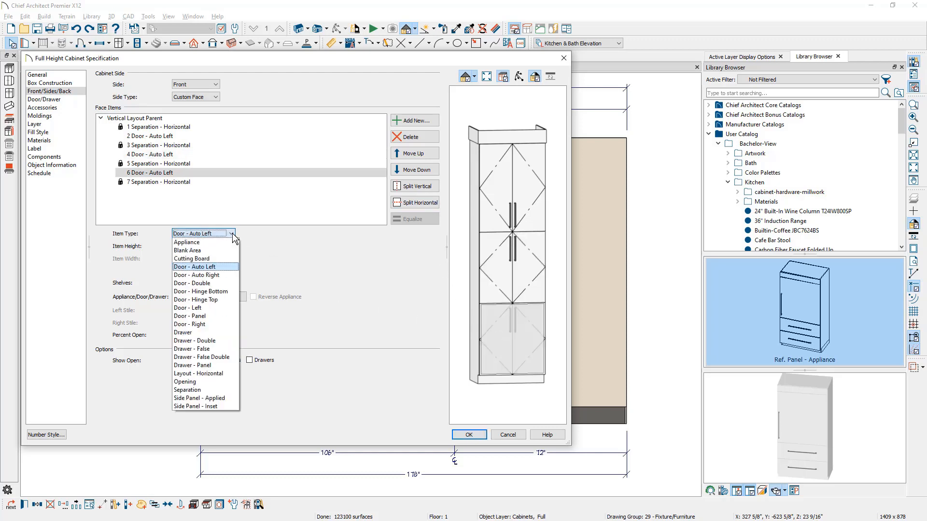
left_click(213, 332)
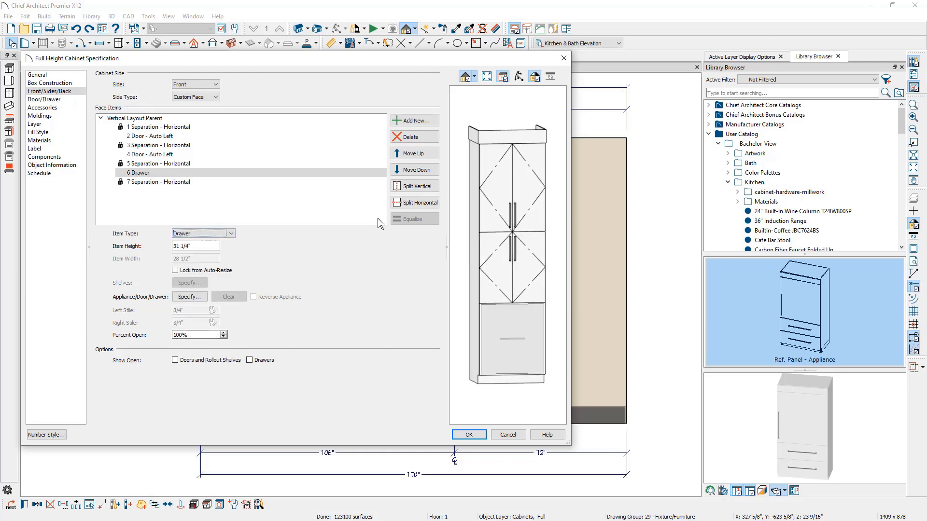
left_click(414, 205)
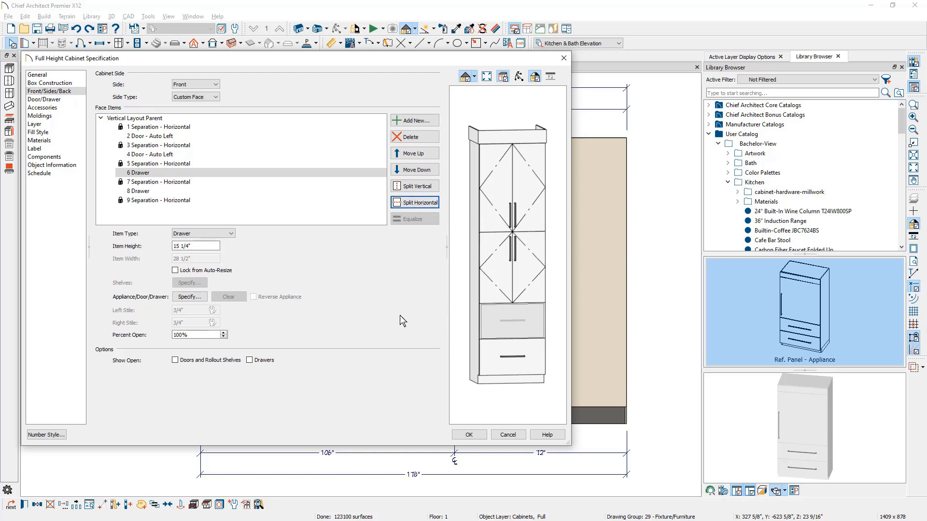
- Delete the separation beneath the bottom drawer and reduce the bottom drawer's height
left_click(199, 200)
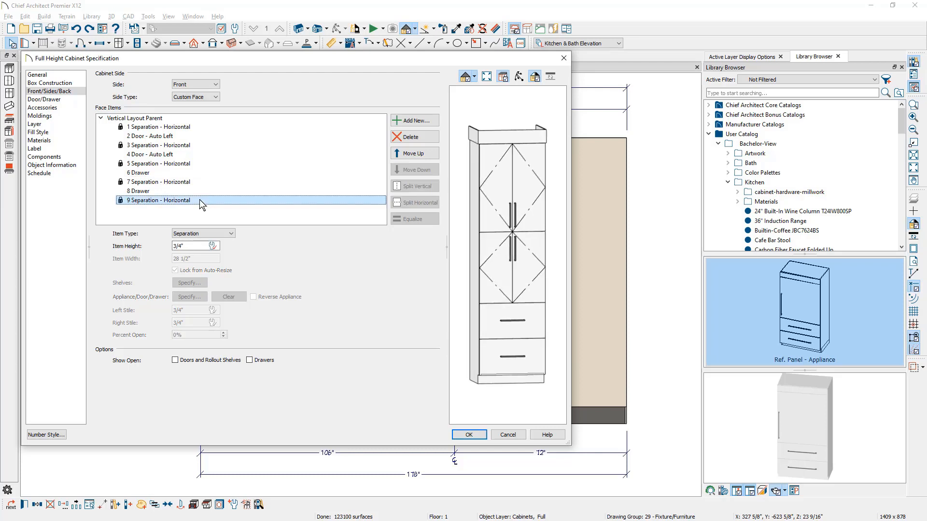
left_click(404, 137)
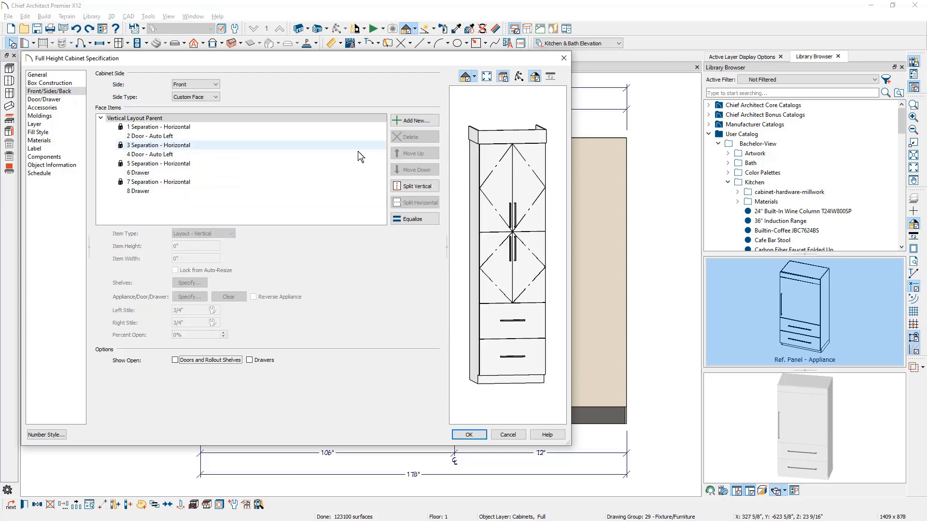
left_click(150, 193)
left_click(183, 247)
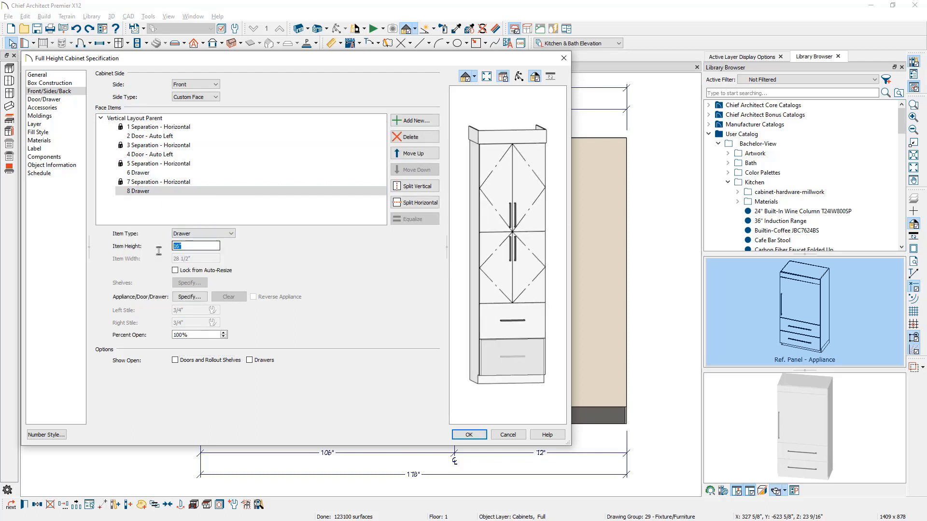
- Change the separation between the two drawers to a Blank Area with a height of .5"
left_click(174, 186)
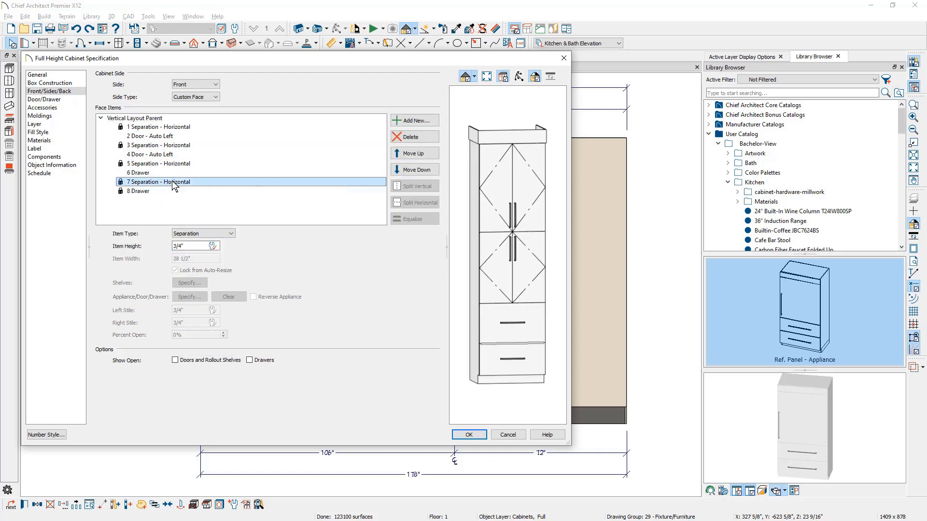
left_click(198, 235)
left_click(199, 251)
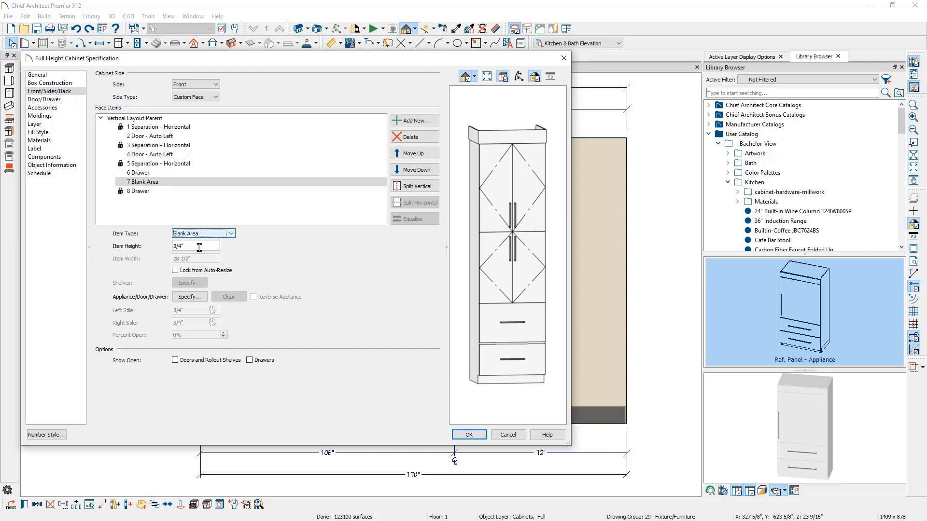
left_click_drag(199, 247, 165, 250)
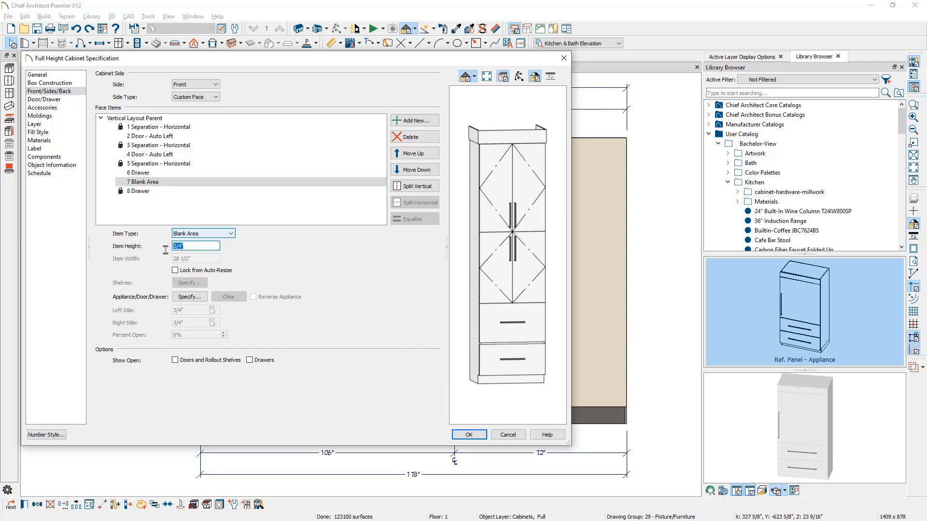
type(".5")
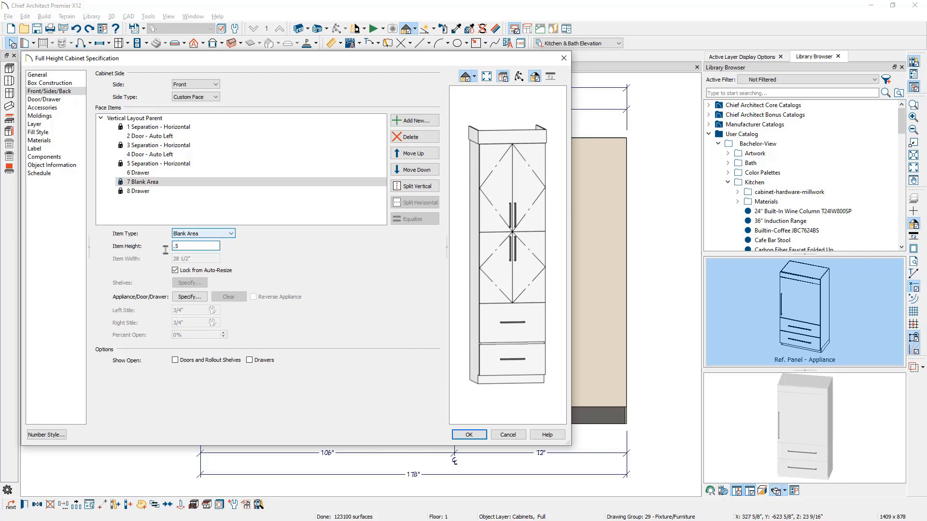
- Set the upper drawer's item height to 14"
left_click(139, 172)
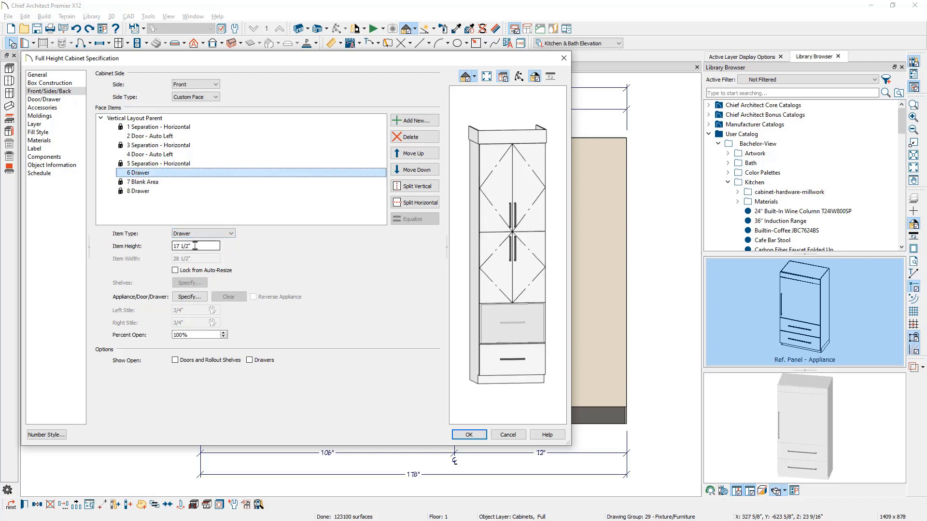
left_click_drag(212, 247, 166, 256)
type("14")
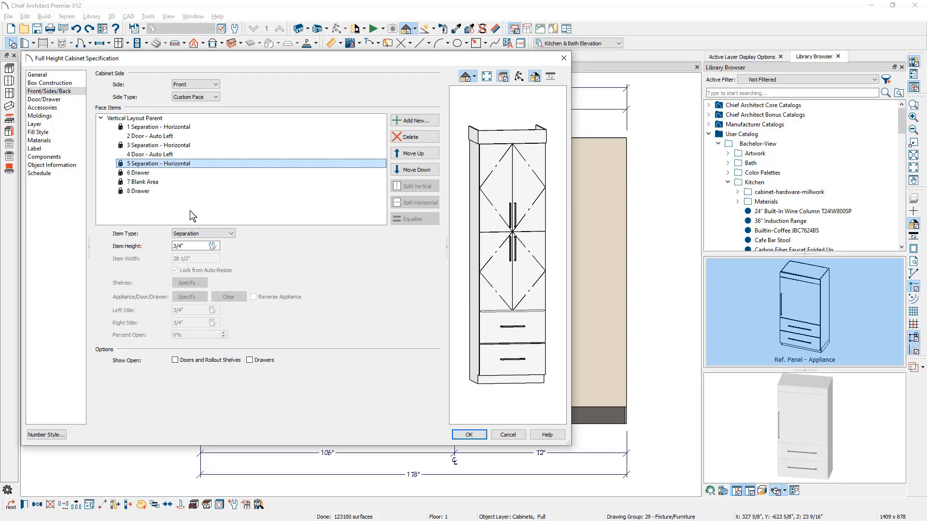
- Change the separation above the upper drawer to a Blank Area with a height of .5"
left_click(200, 234)
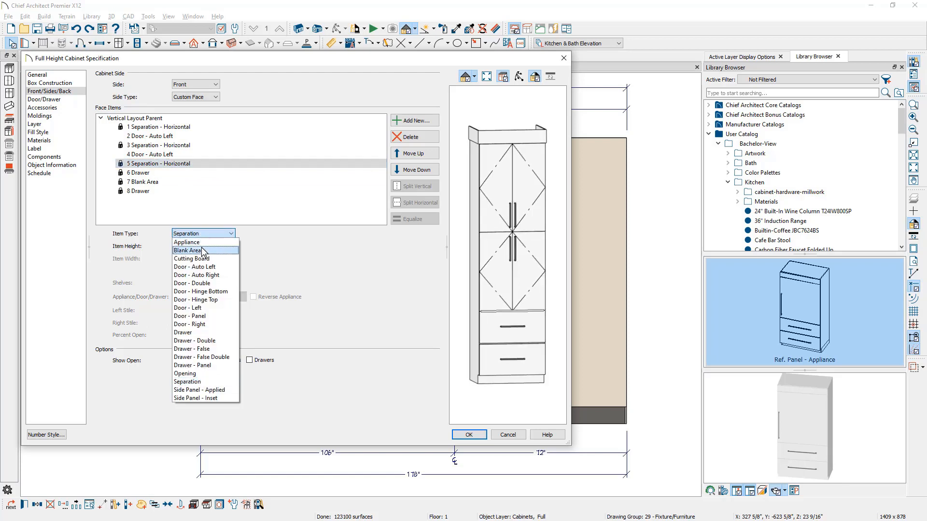
left_click(202, 250)
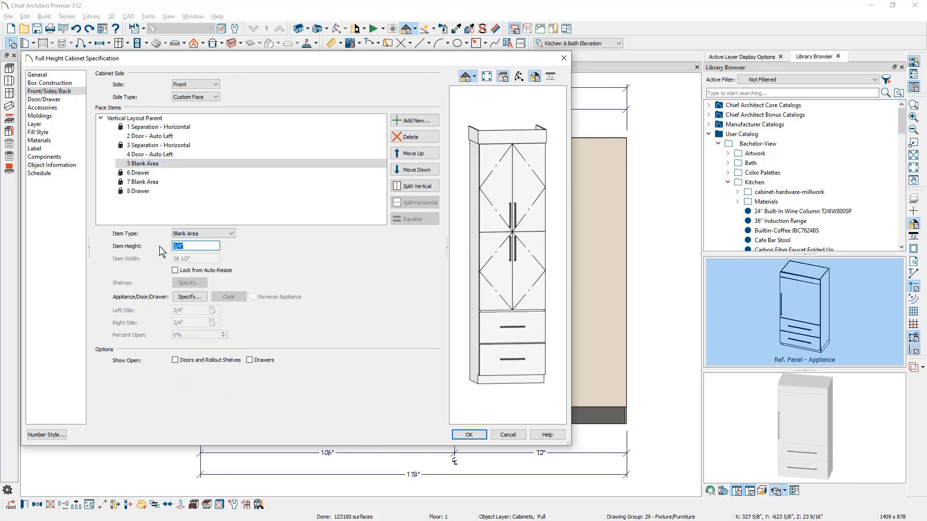
type(".5")
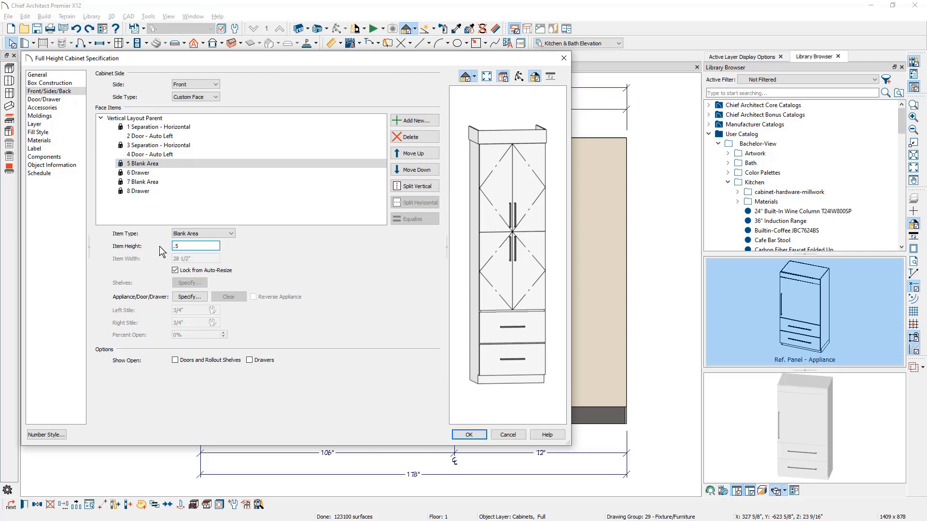
- Set the item height of the door directly above the drawers to 50 5/8"
left_click(170, 155)
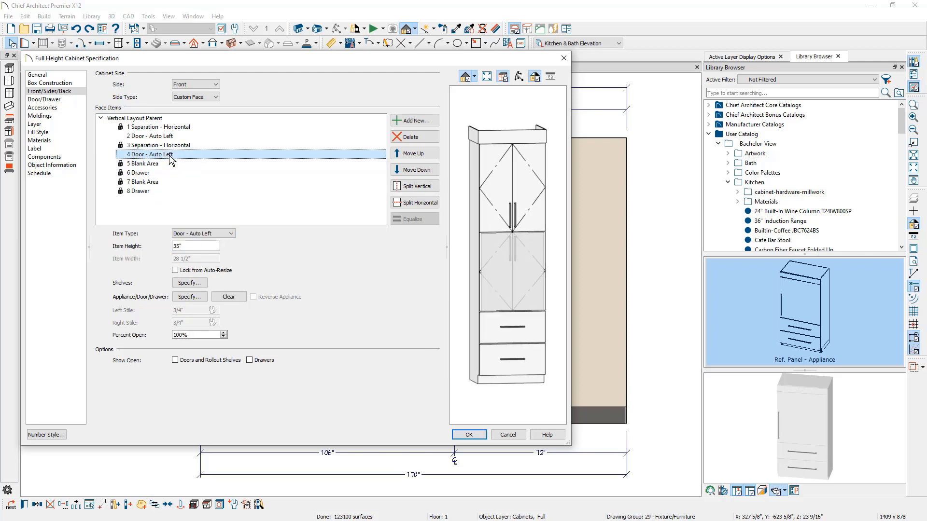
left_click_drag(190, 247, 157, 252)
type("50 5/")
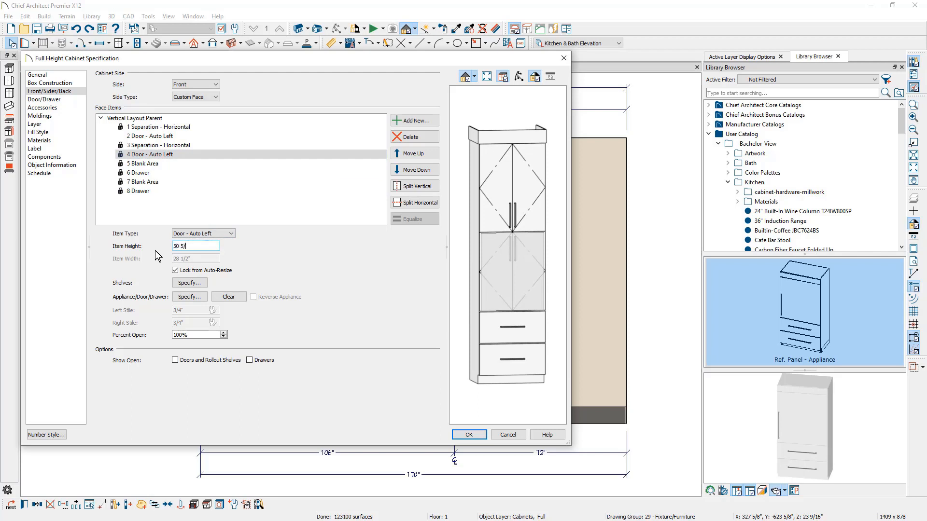
type("8")
key("Tab")
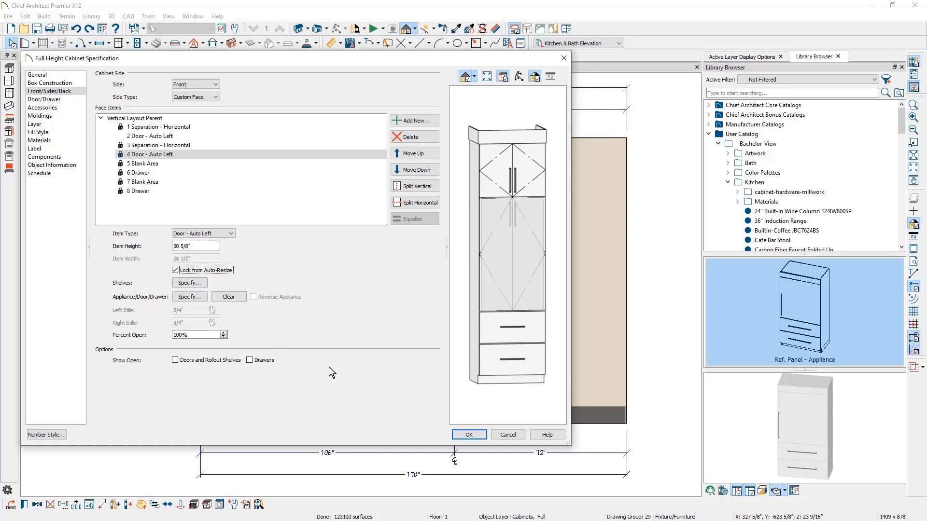
- Apply the cabinet's face changes and place a copy of it alongside, on the side away from the refrigerator
left_click(471, 434)
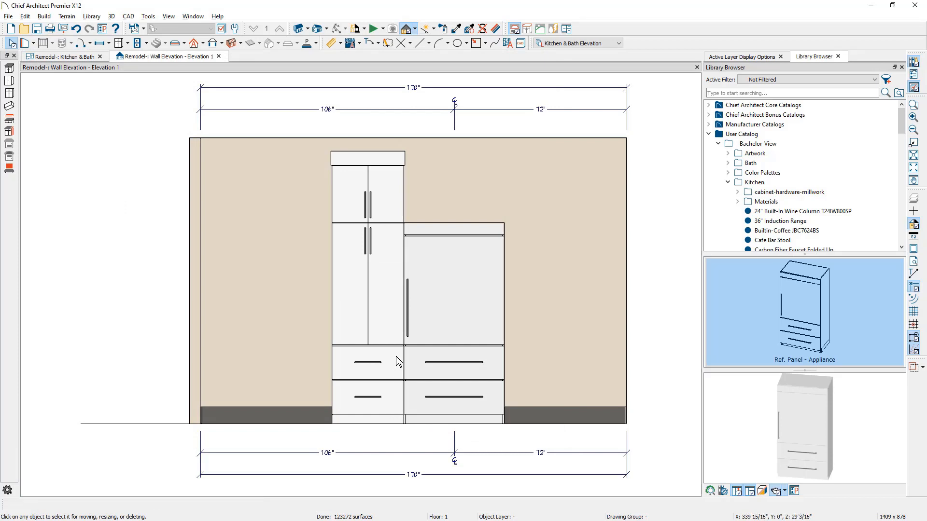
left_click(378, 325)
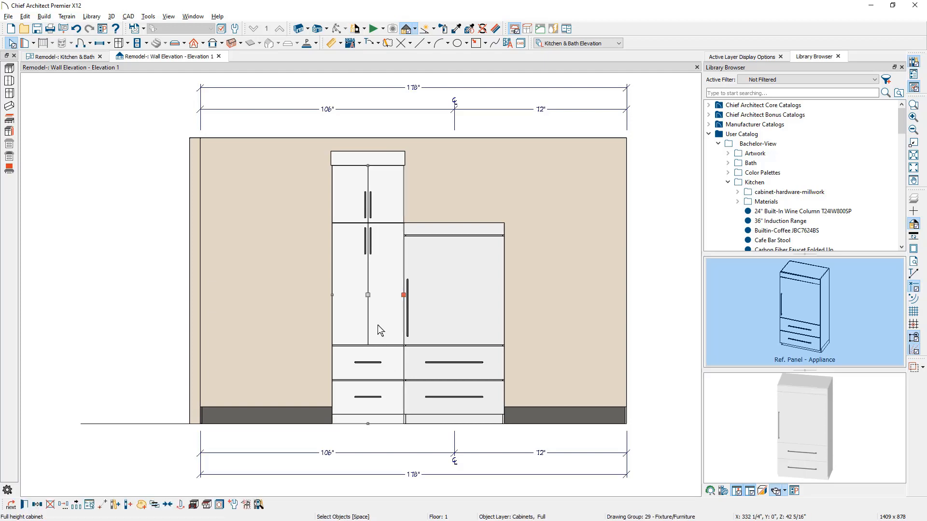
left_click(37, 507)
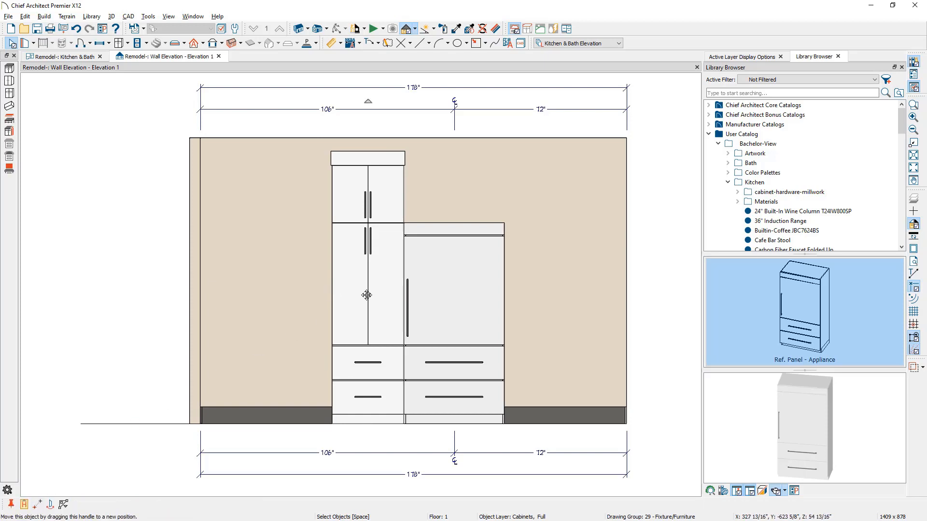
left_click_drag(367, 295, 307, 293)
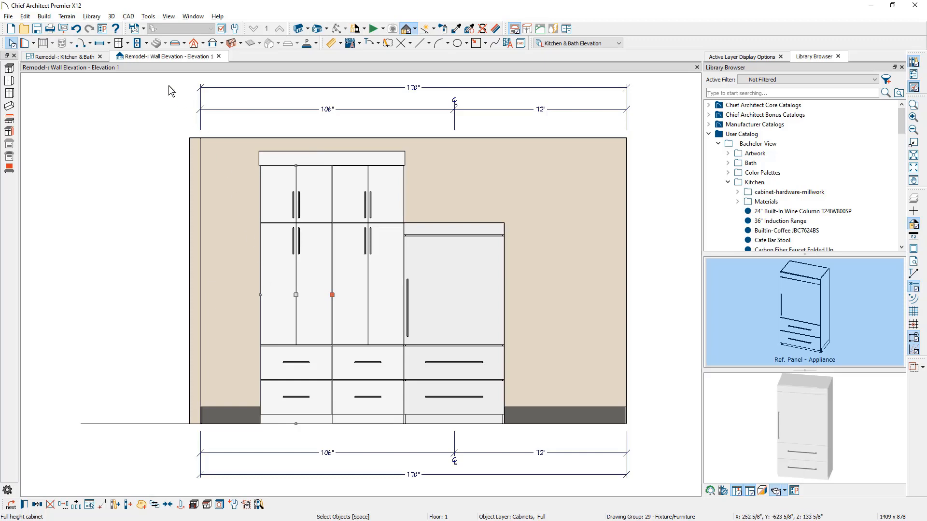
- Place a new full height cabinet against the right side of the panel refrigerator
left_click(121, 42)
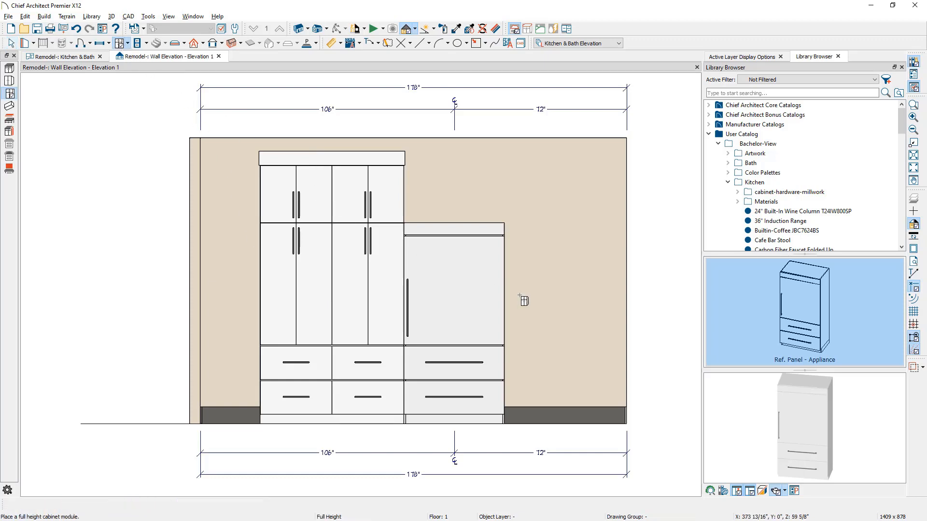
left_click(555, 319)
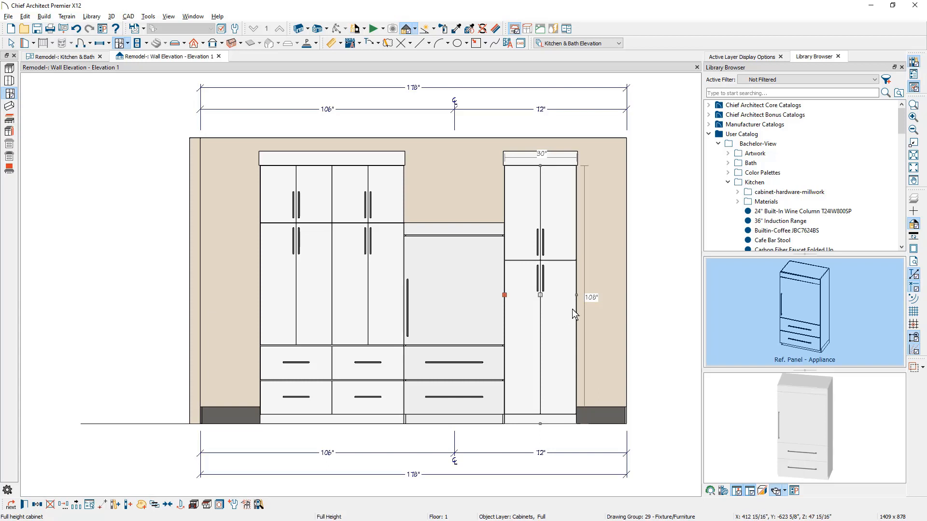
mouse_move(574, 296)
left_mouse_down()
mouse_move(561, 296)
mouse_move(578, 295)
left_mouse_up()
- Split the new cabinet's upper door horizontally and change the lower of the two halves to an Appliance
double_click(526, 253)
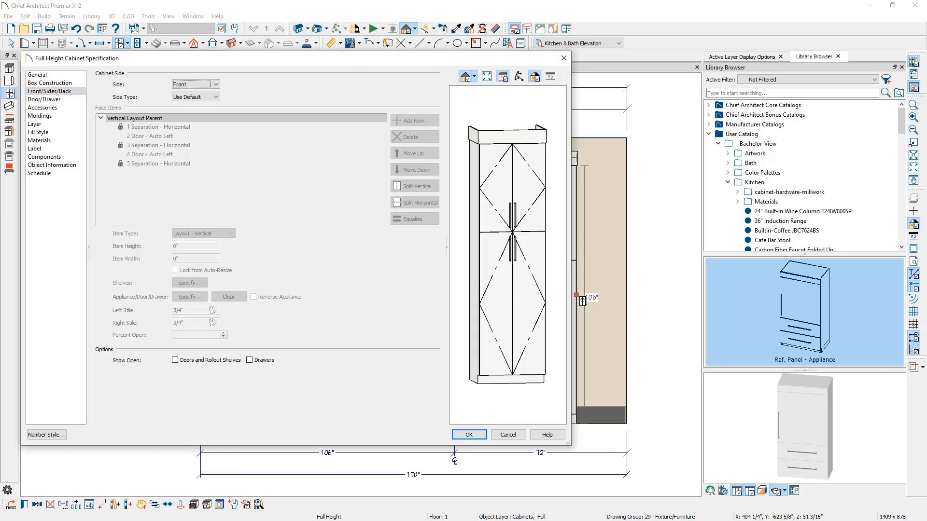
left_click(527, 210)
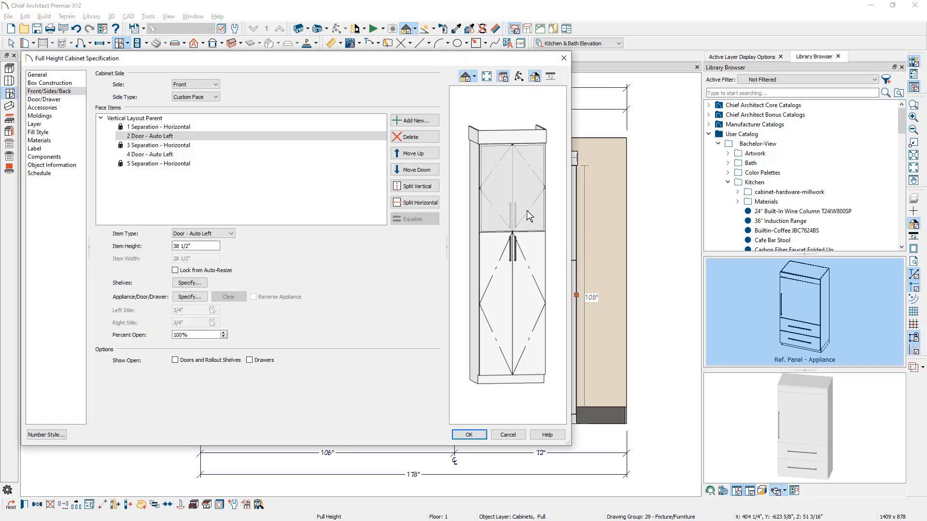
left_click(434, 207)
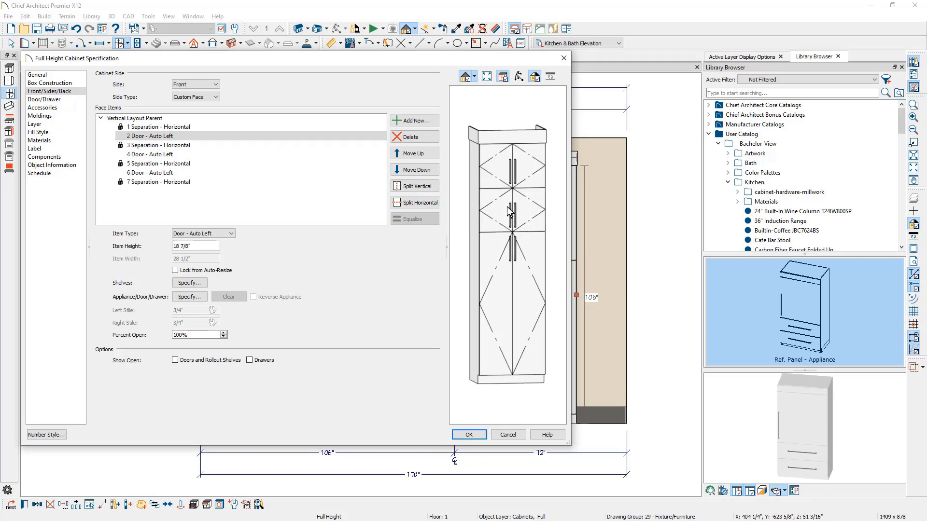
left_click(509, 211)
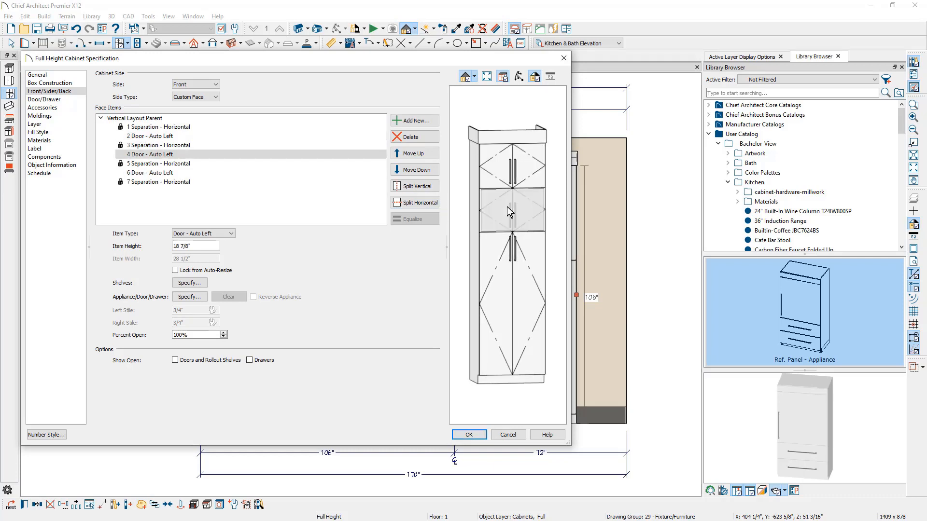
left_click(227, 235)
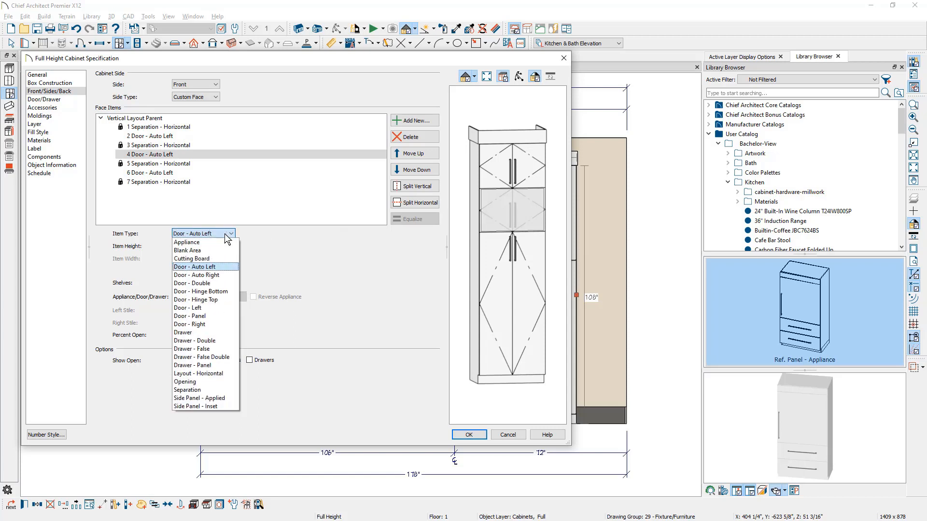
left_click(223, 243)
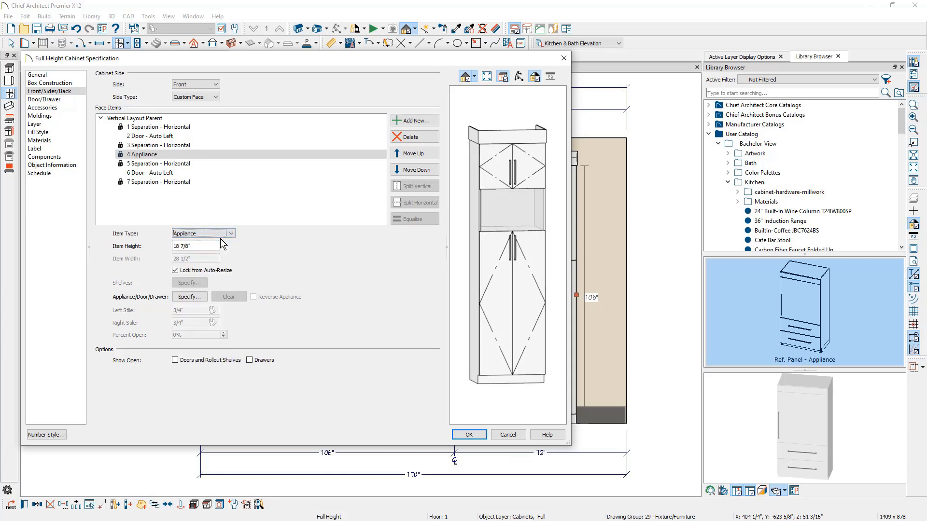
- Assign the Builtin-Coffee JBC7624BS library object to the appliance opening
left_click(204, 298)
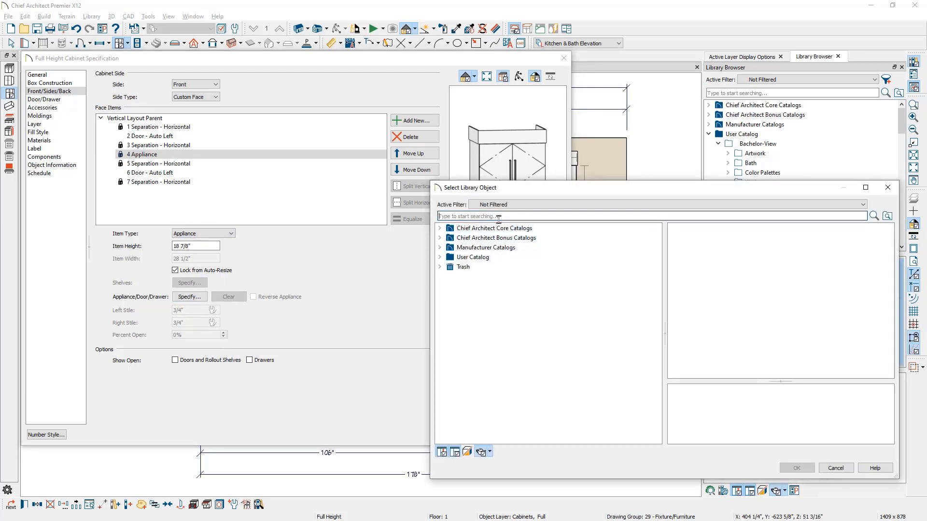
key("ctrl+v")
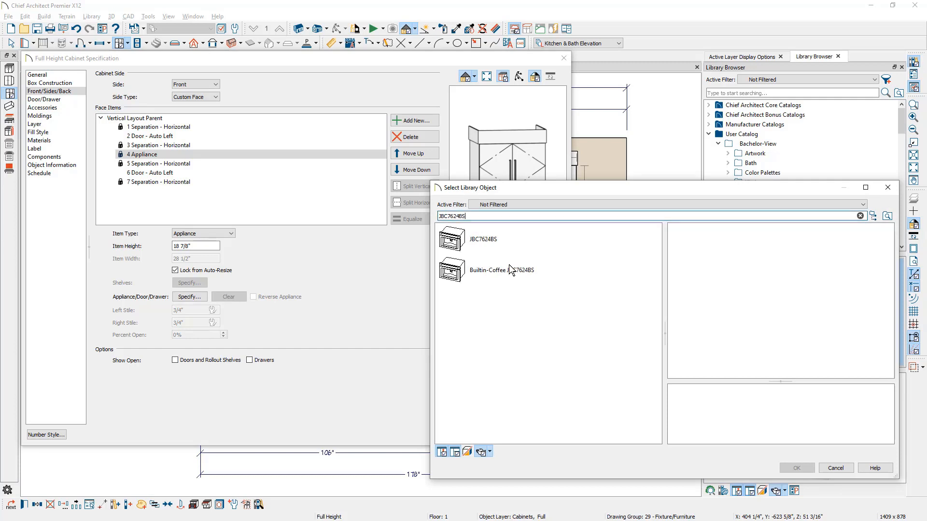
left_click(511, 272)
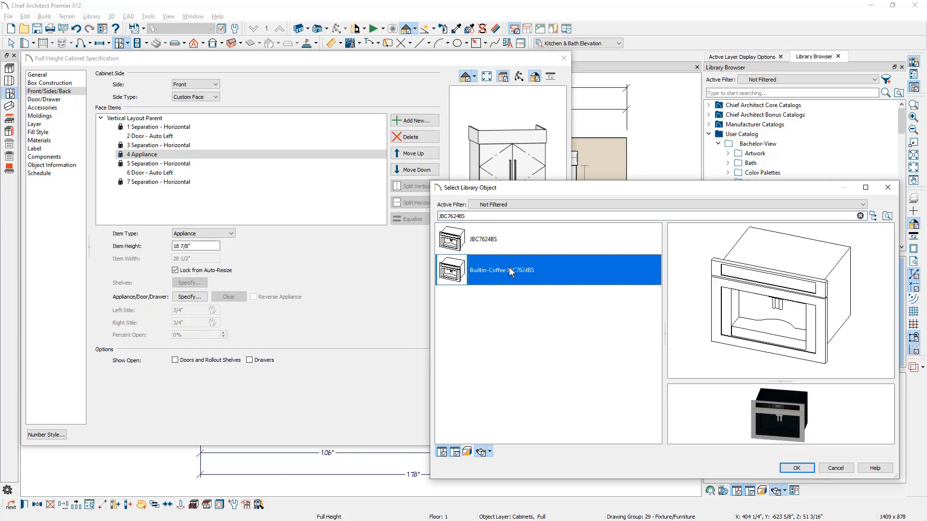
left_click(797, 468)
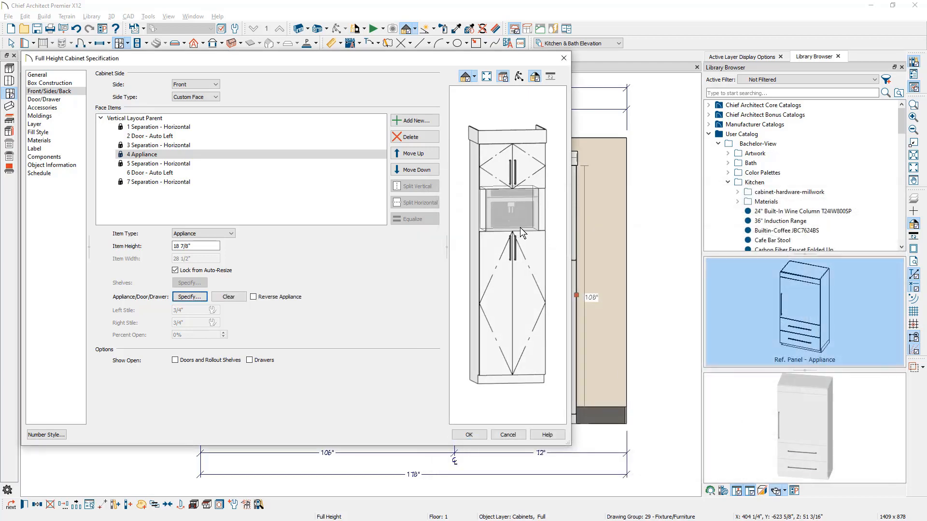
- Set the appliance's item height to 18" and the item height of the door above it to 38 1/2"
left_click(195, 247)
type("18")
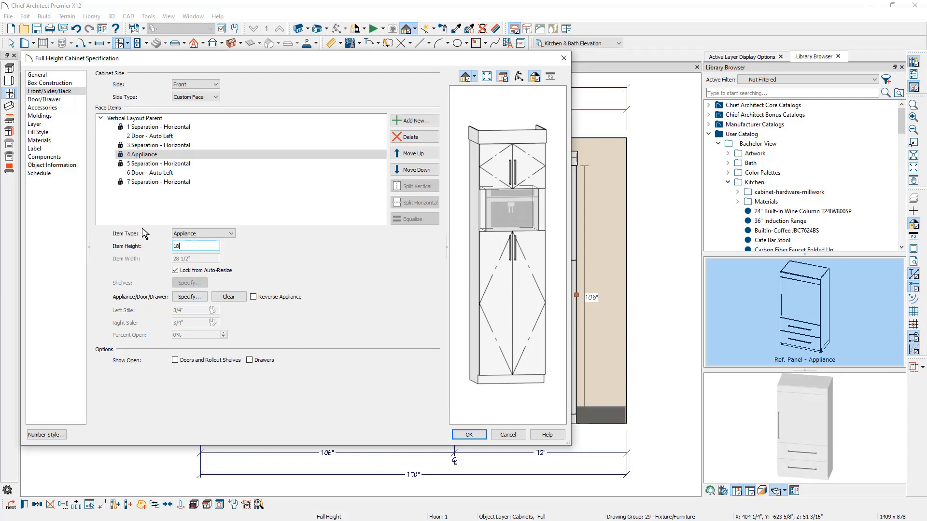
left_click(530, 167)
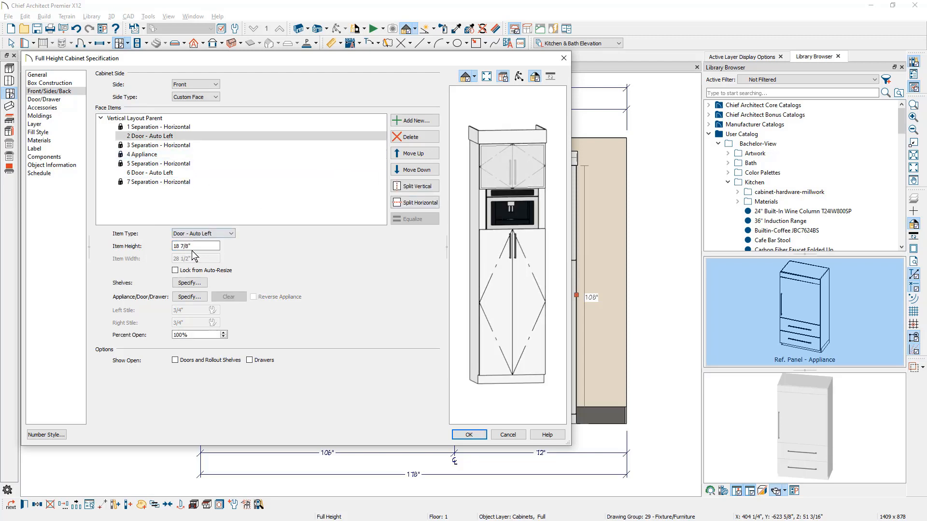
double_click(194, 247)
type("38.5")
key("Tab")
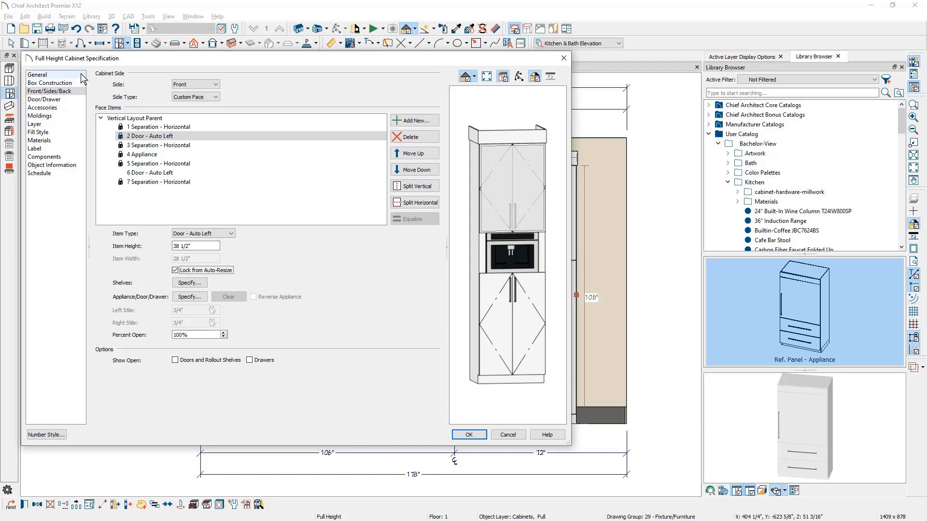
- Set the coffee cabinet's width to 27" and apply the specification
left_click(48, 75)
double_click(198, 111)
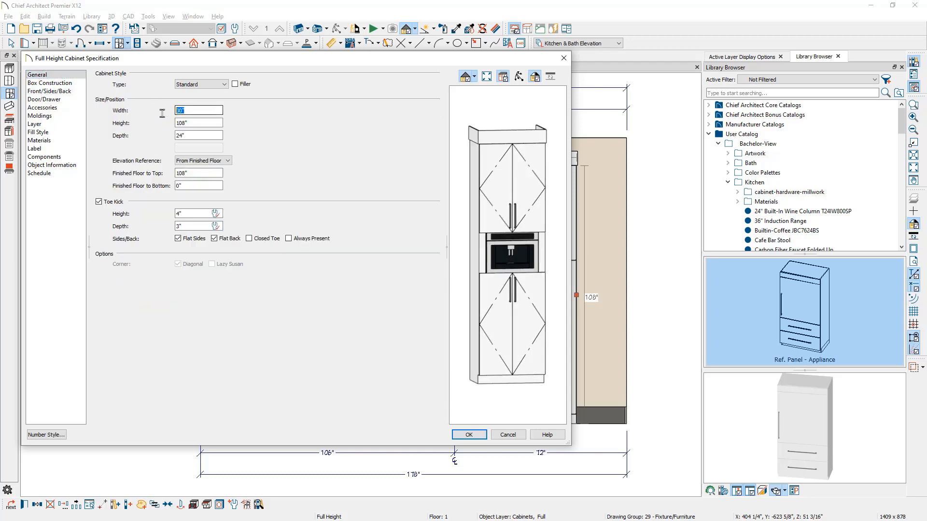
type("21")
left_click(468, 435)
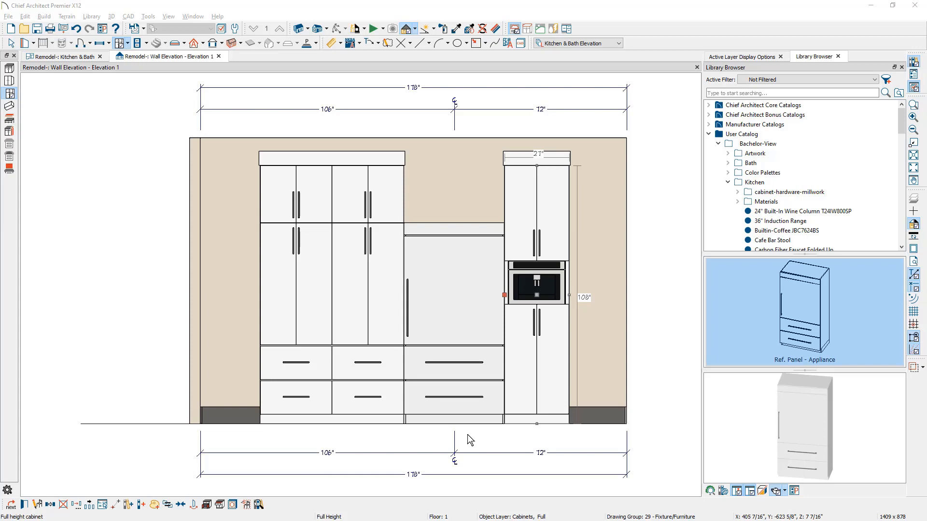
- Change the doors above and below the coffee machine to Door - Right
left_click(542, 399)
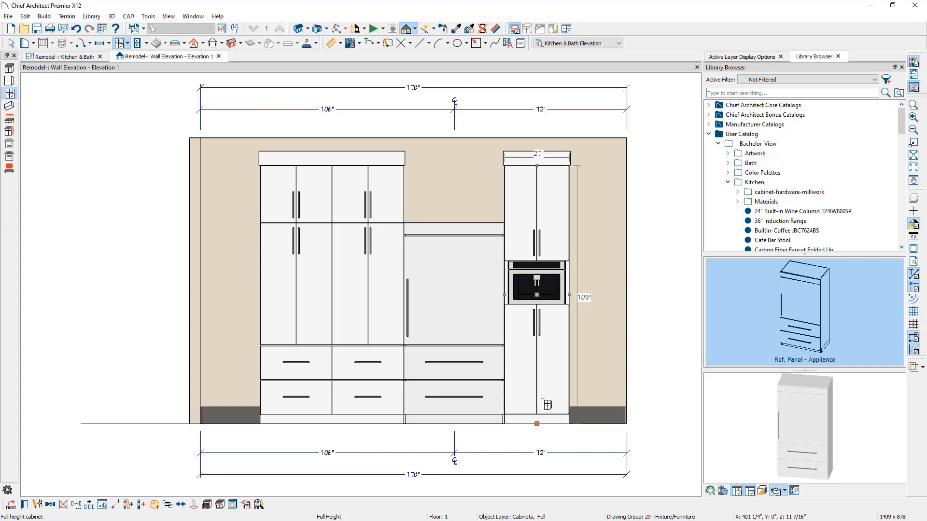
double_click(547, 405)
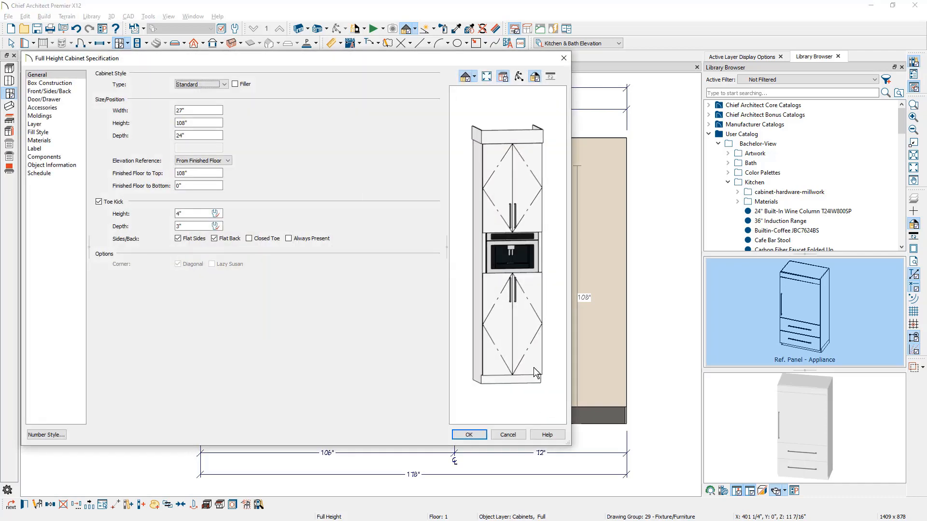
left_click(517, 185)
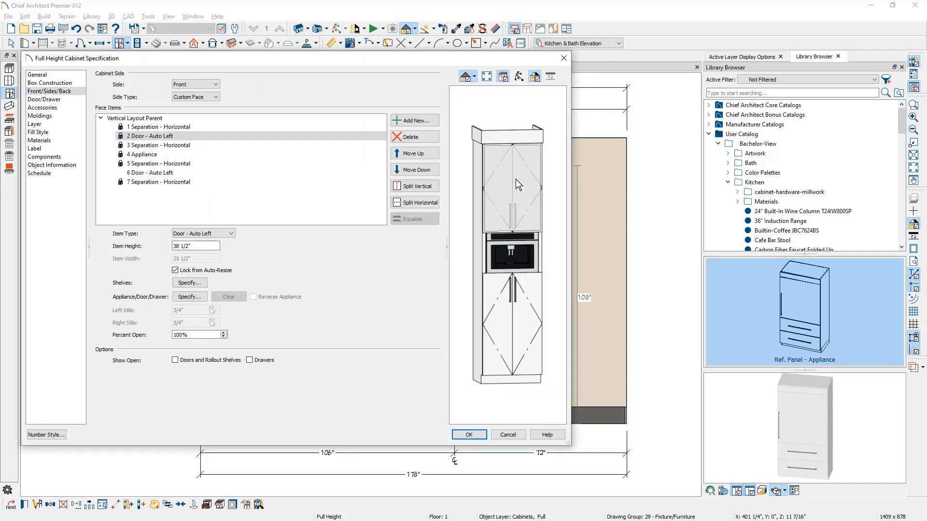
left_click(233, 234)
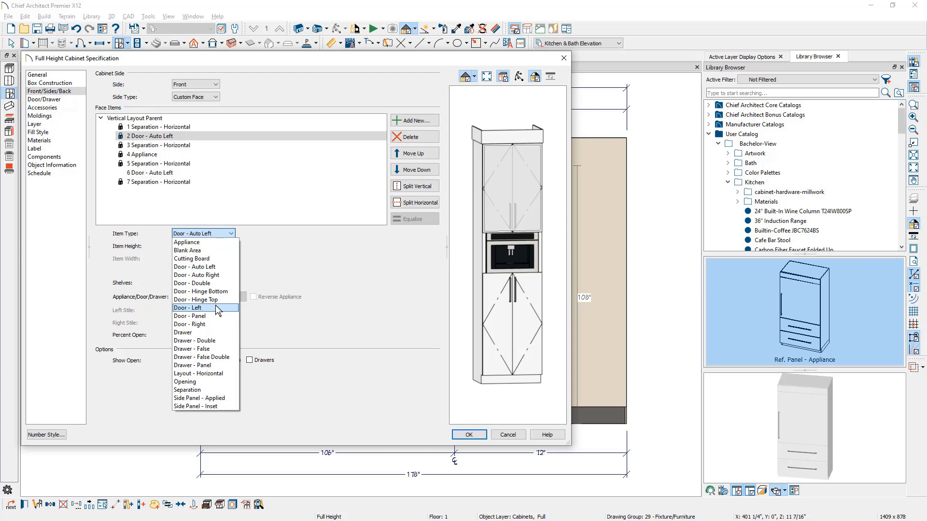
left_click(215, 324)
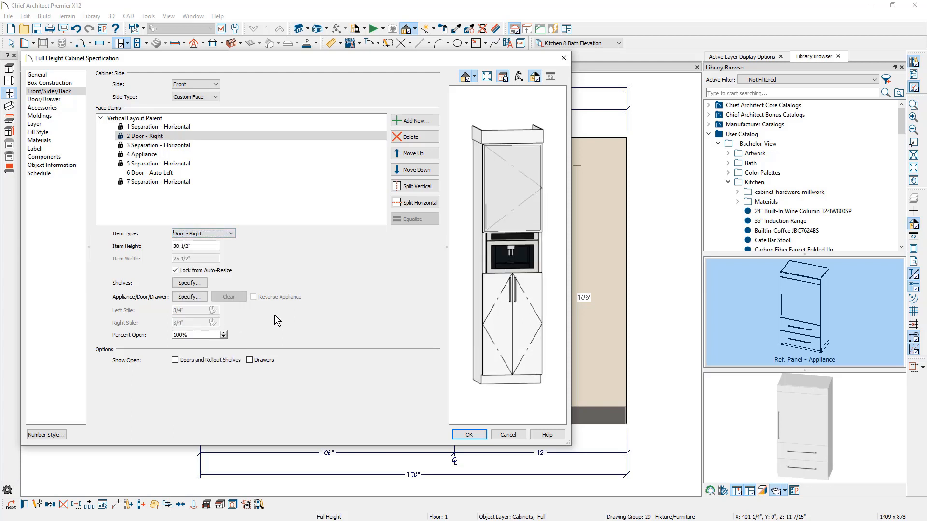
left_click(522, 318)
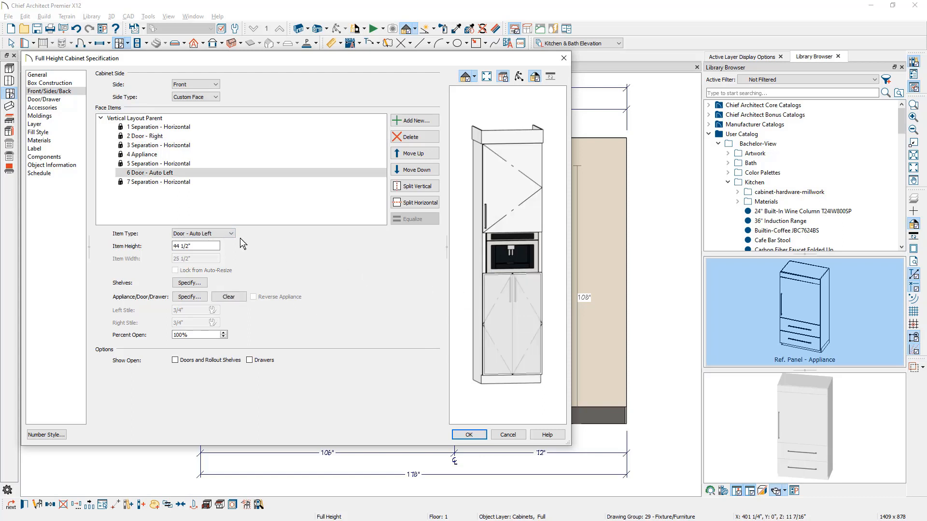
left_click(231, 233)
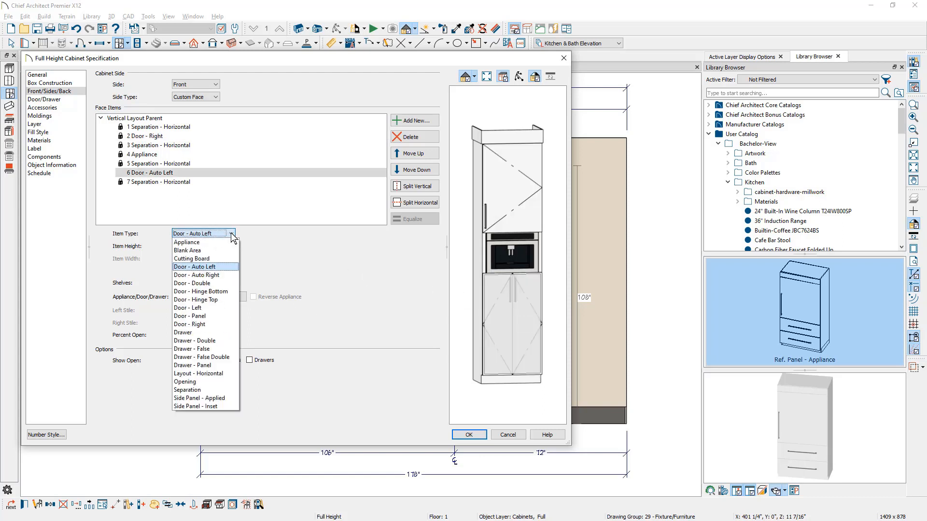
left_click(207, 325)
left_click(471, 434)
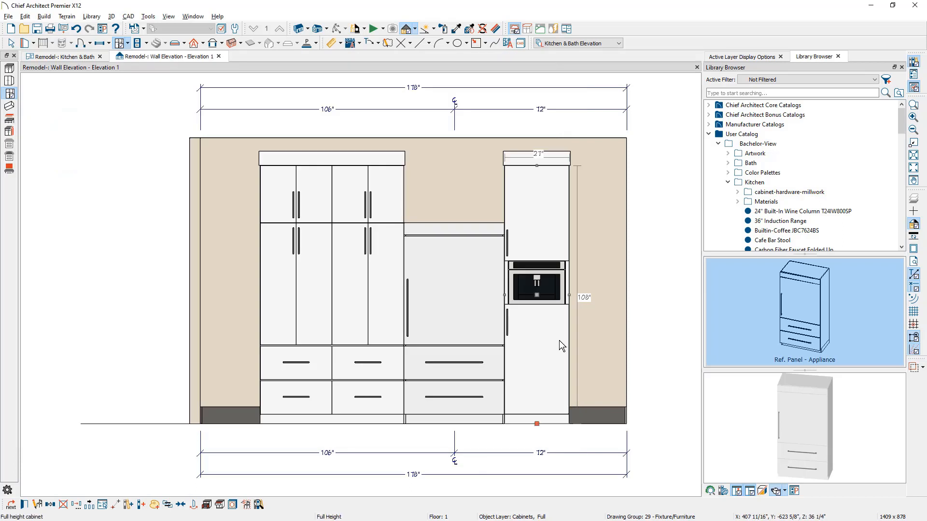
- Place another full height cabinet in the gap between the coffee cabinet and the end wall
left_click(119, 43)
left_click(598, 331)
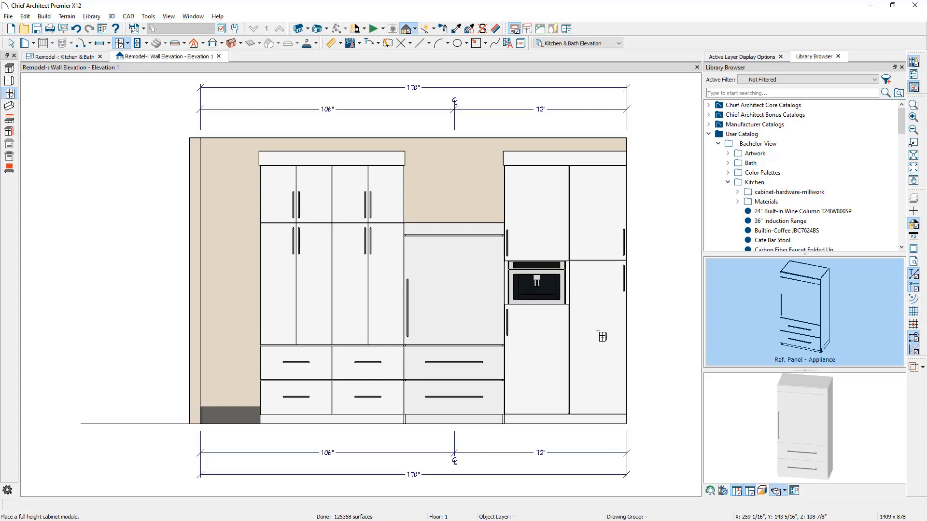
- In the Kitchen & Bath plan, turn the end cabinet to face the mud room and extend its depth through the wall to about 31"
left_click(64, 56)
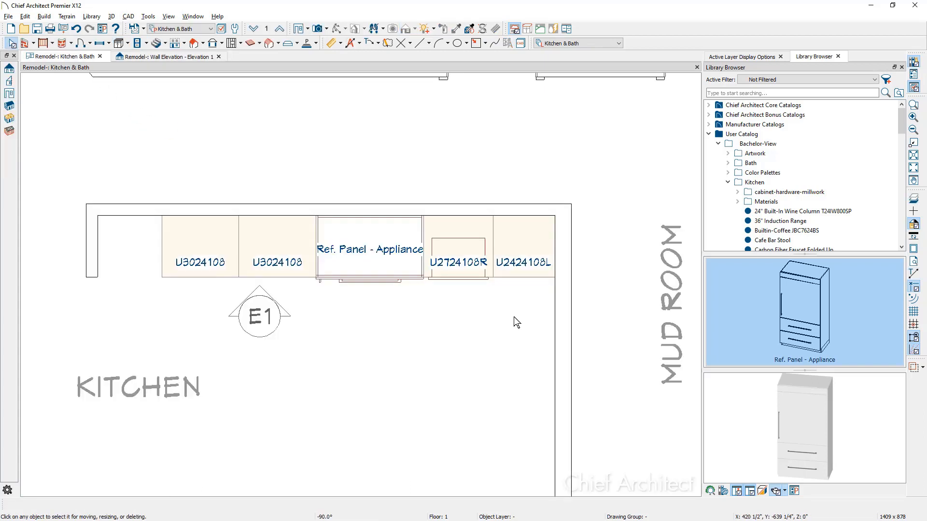
left_click(529, 250)
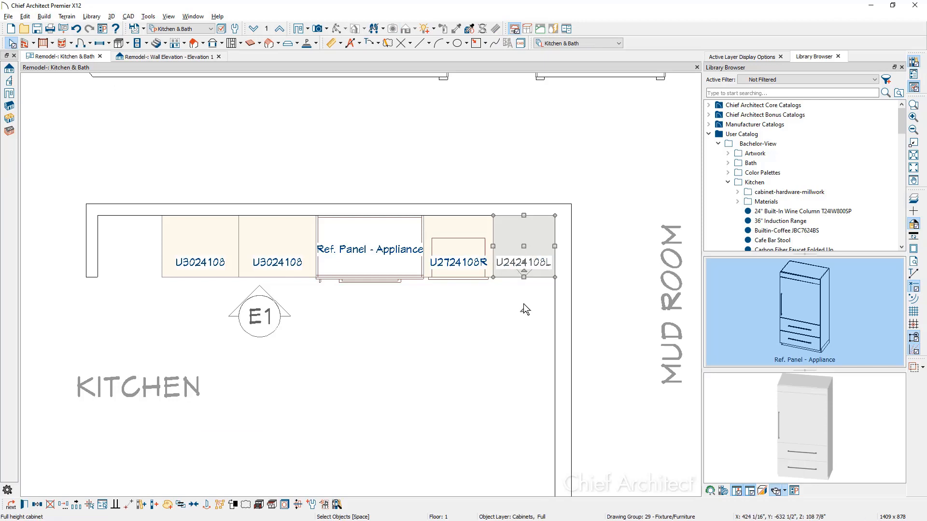
left_click_drag(552, 308, 571, 247)
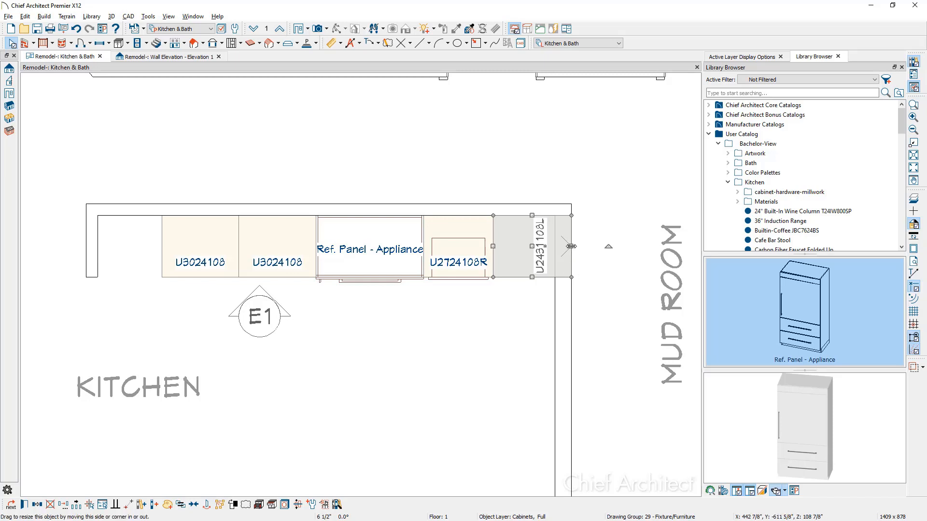
left_click_drag(571, 246, 573, 247)
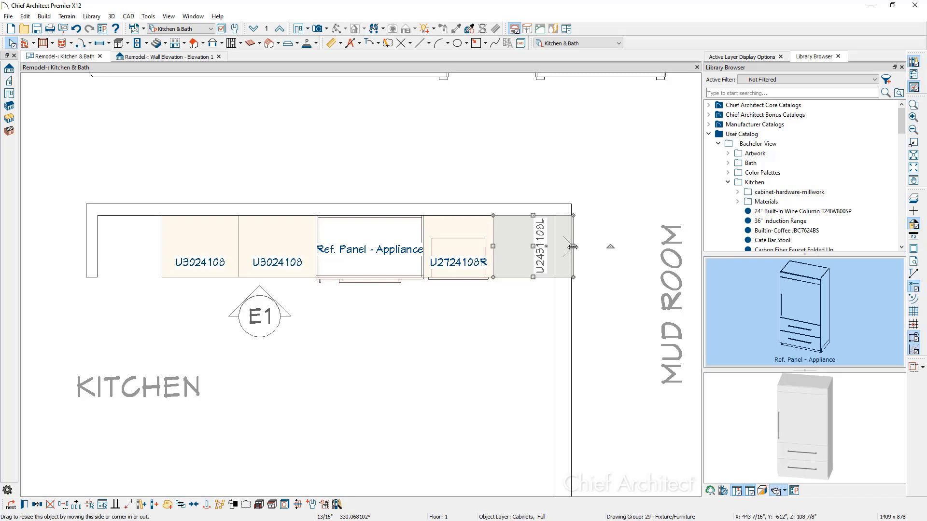
- Refine the depth of the end cabinet facing the mud room to about 31" in its general specification and apply it
double_click(573, 247)
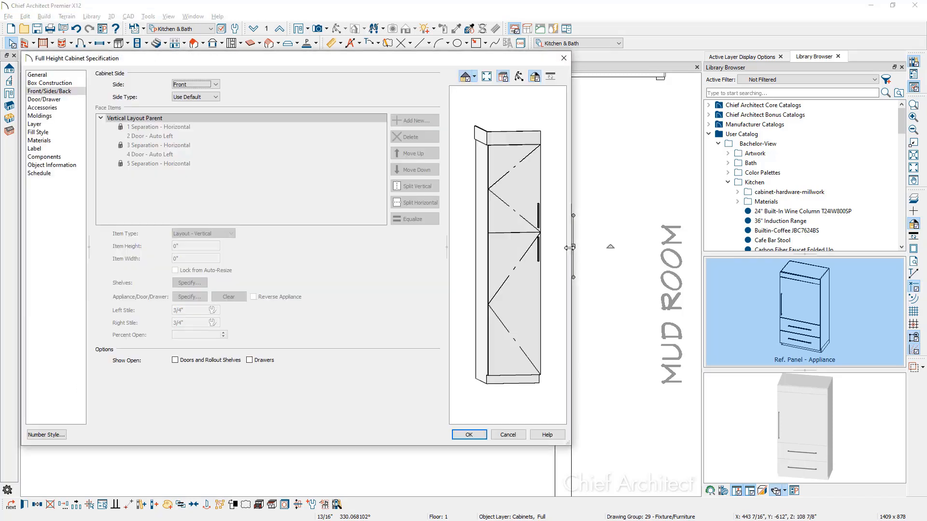
left_click(41, 75)
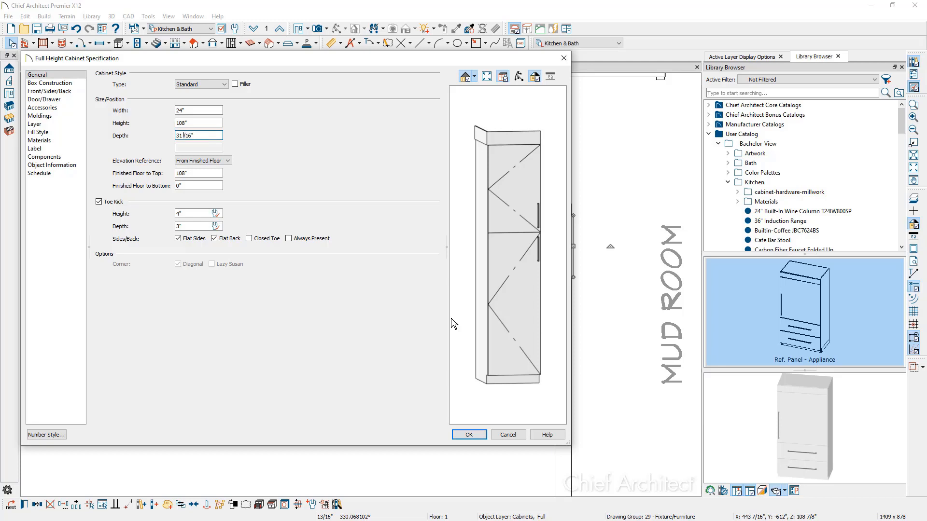
key("Tab")
left_click(467, 435)
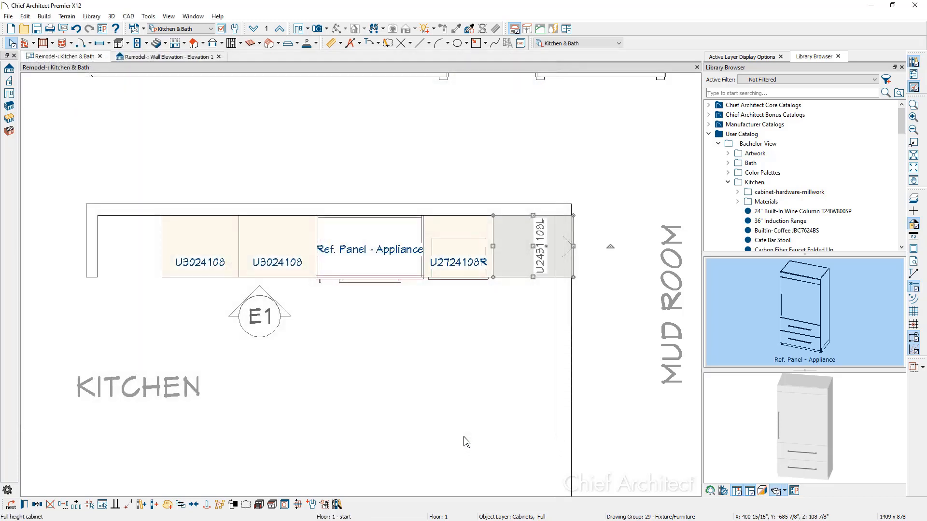
key("Escape")
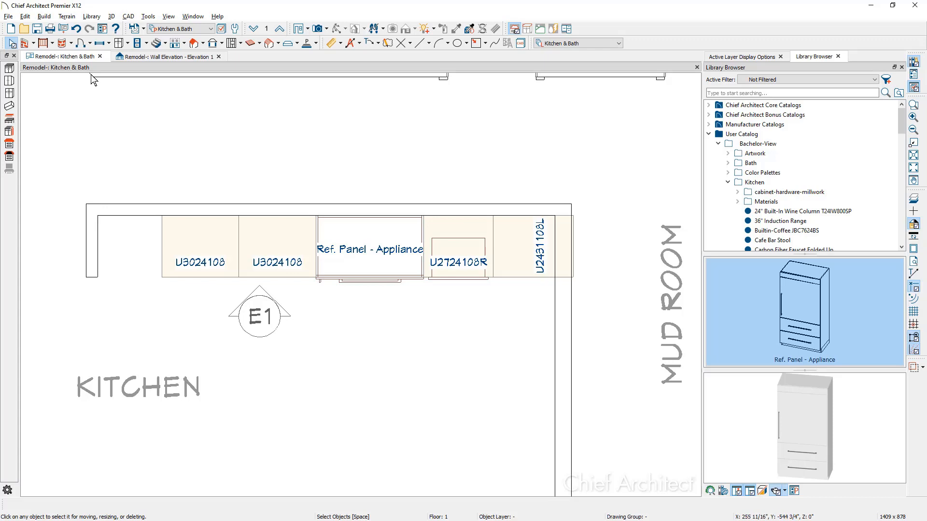
- Place a full height cabinet filler in the gap between the kitchen's left wall and the first 30" cabinet, and open its specification
left_click(44, 16)
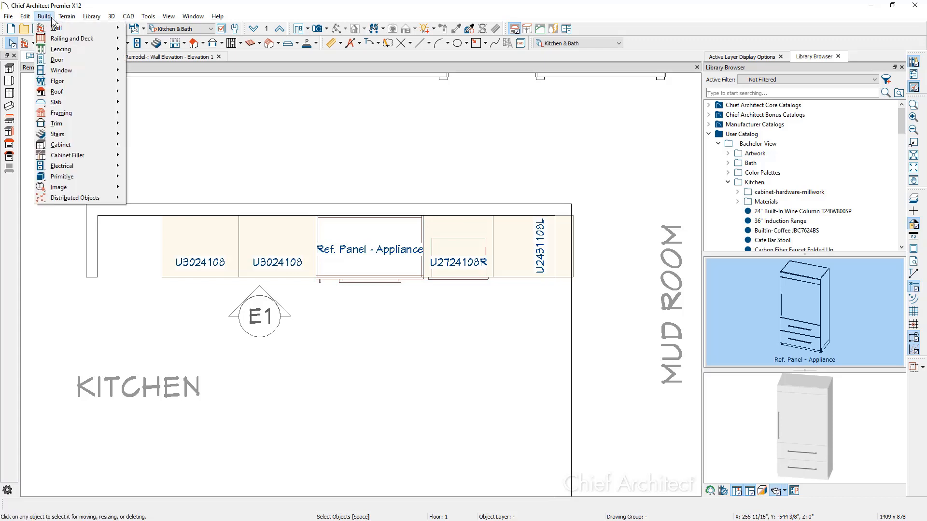
mouse_move(94, 157)
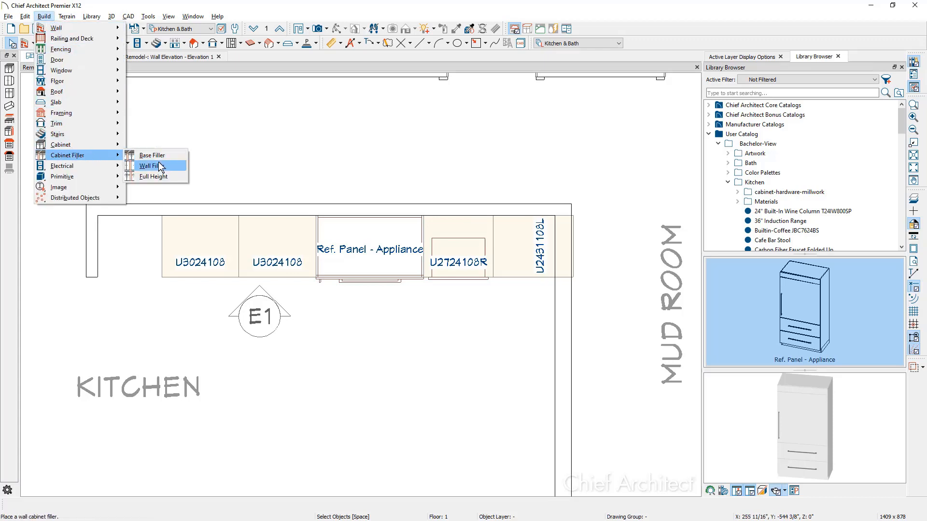
left_click(153, 177)
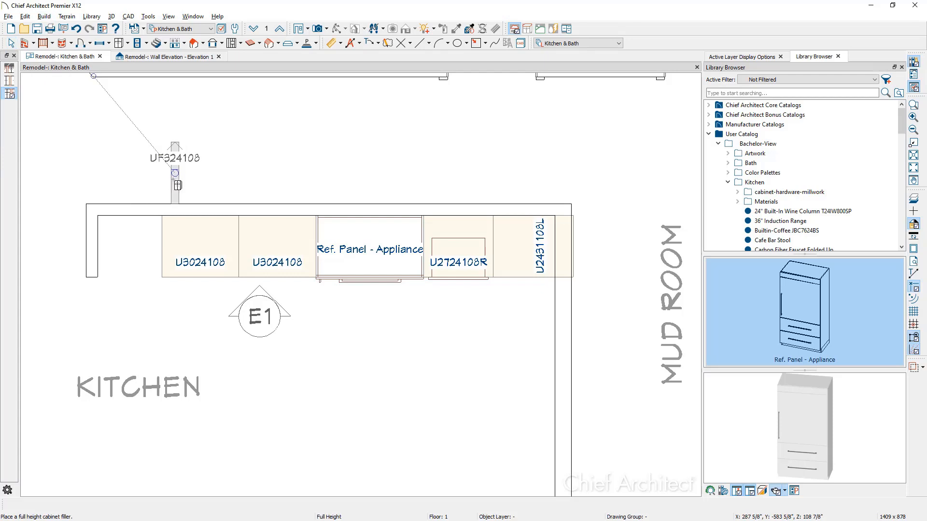
left_click(132, 239)
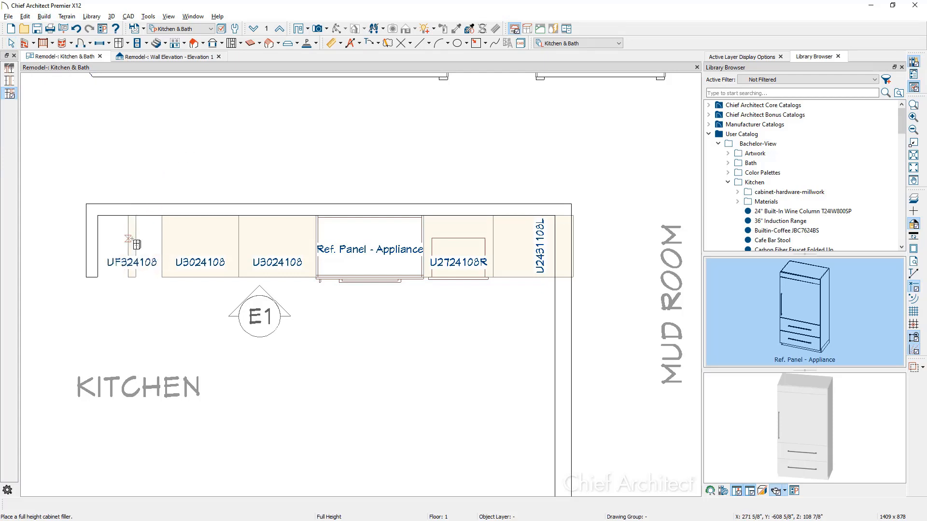
left_click(131, 239)
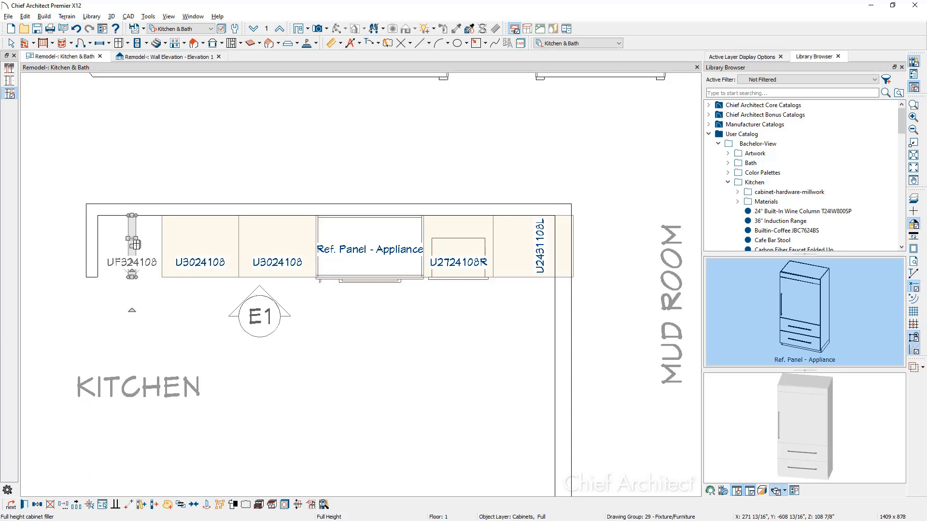
double_click(135, 245)
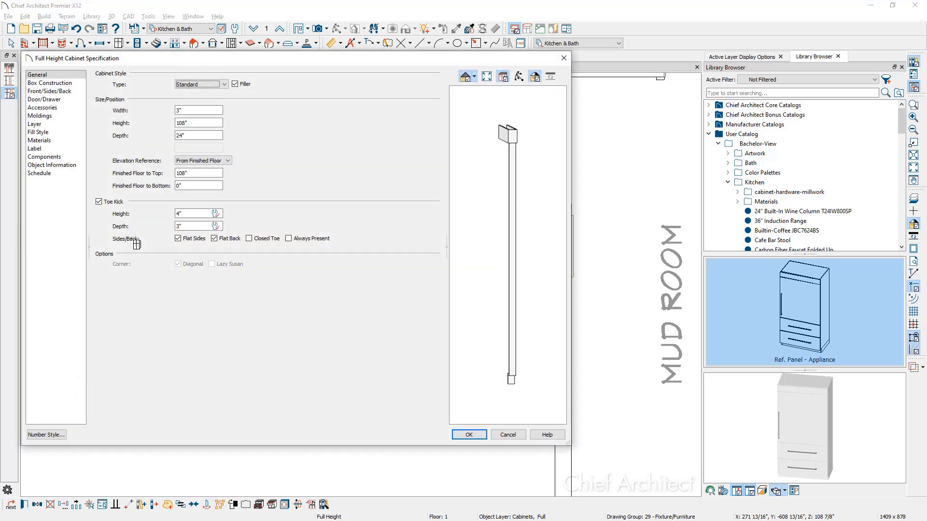
- Set the full-height cabinet filler's width to 1" and move it against the side wall at the open end of the cabinet run
left_click(193, 110)
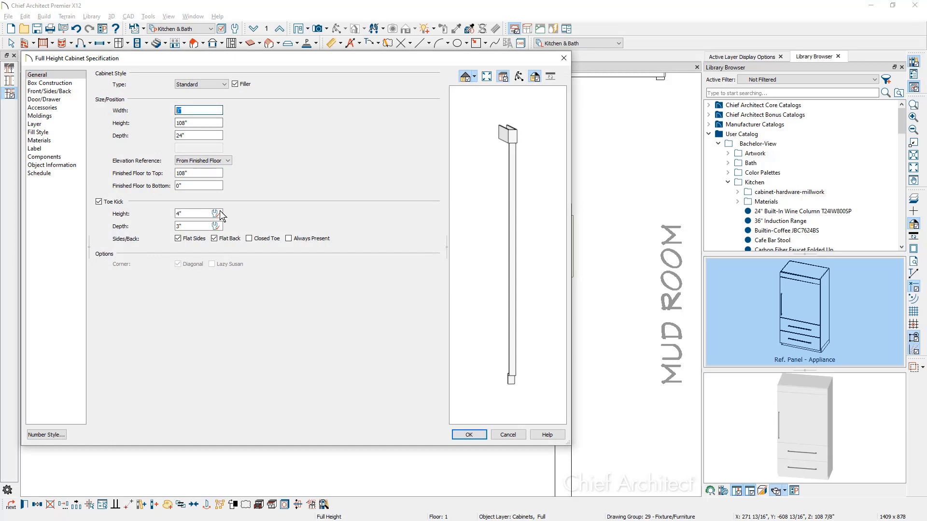
type("1")
key("Tab")
left_click(209, 122)
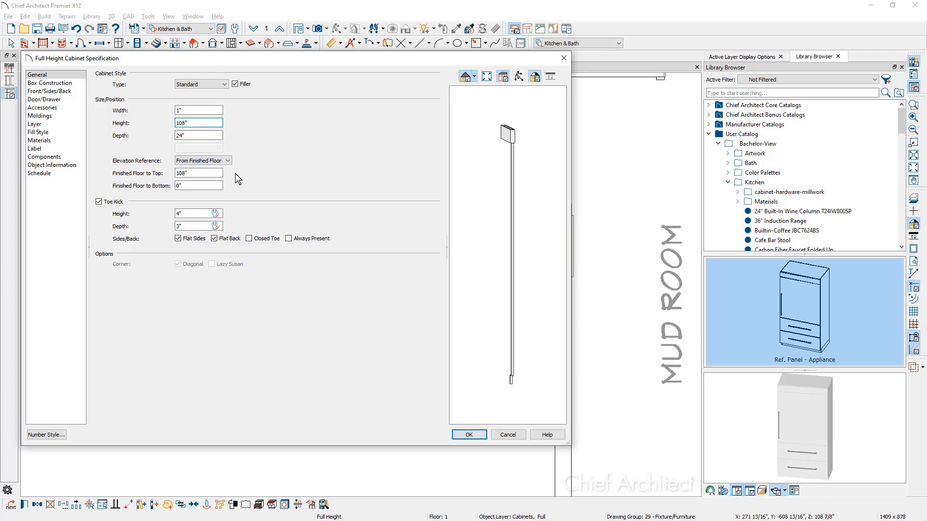
left_click(468, 434)
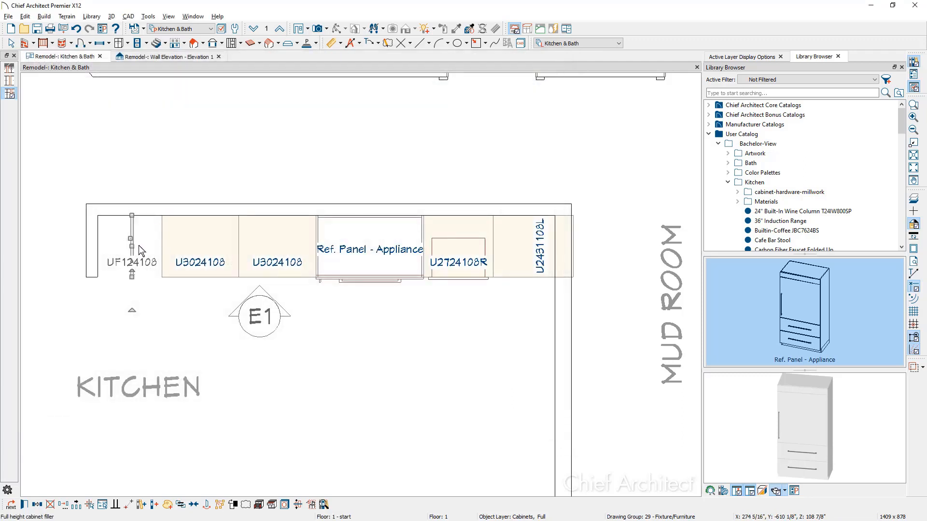
left_click_drag(132, 246, 96, 248)
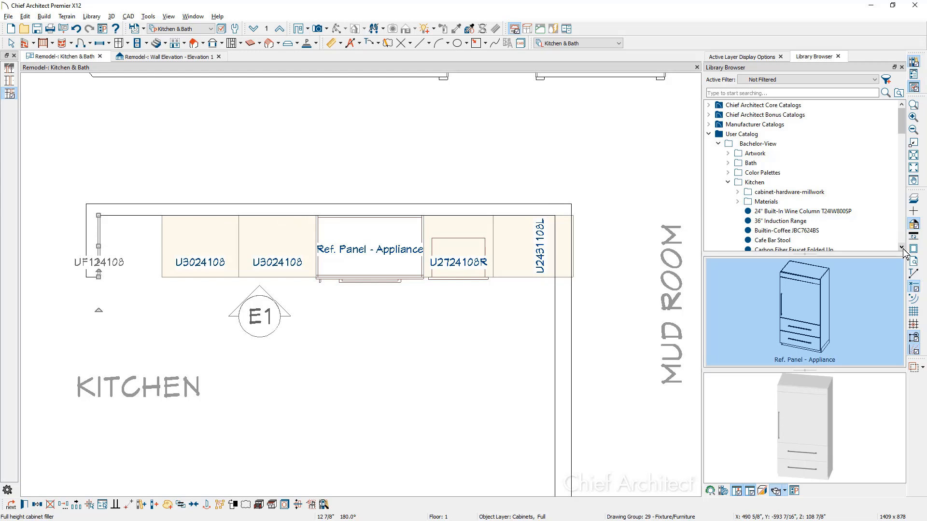
- Place the 24" Built-In Wine Column T24IW800SP from the Kitchen library between the filler and the adjacent U3024108 cabinet
left_click(863, 213)
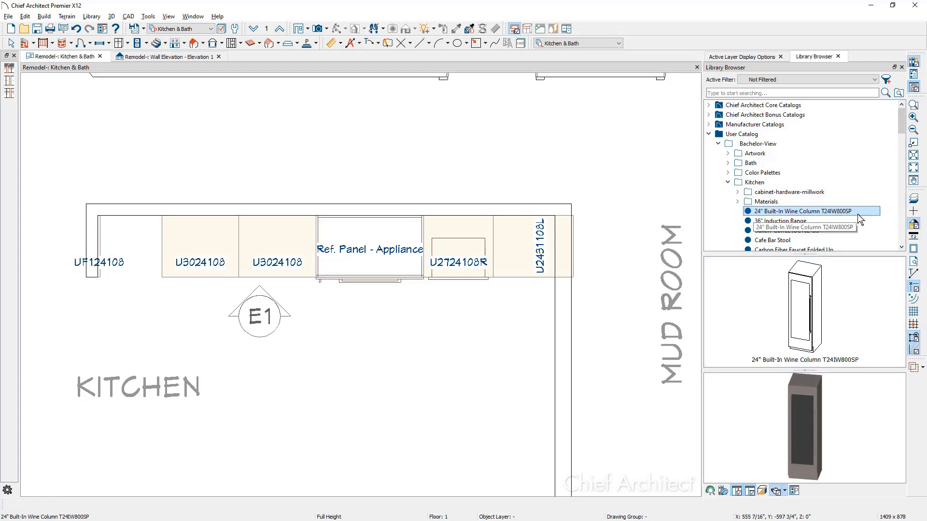
left_click(804, 306)
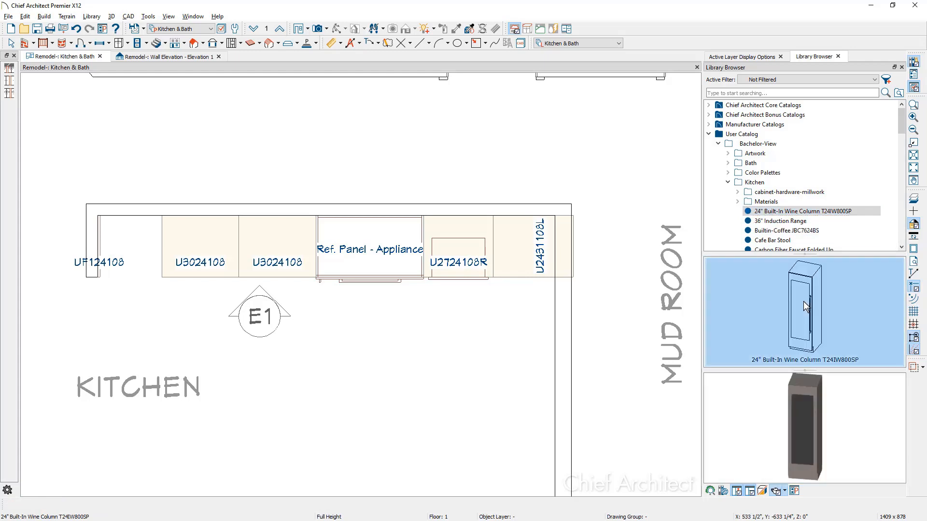
left_click(134, 251)
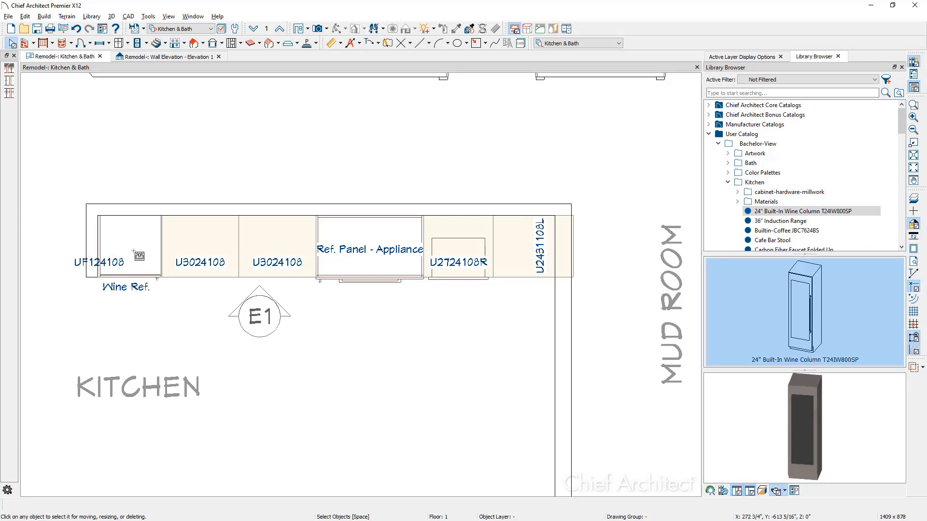
- In the Elevation 1 view, place a wall cabinet above the wine column and lower its top to a height of about 24"
left_click(159, 58)
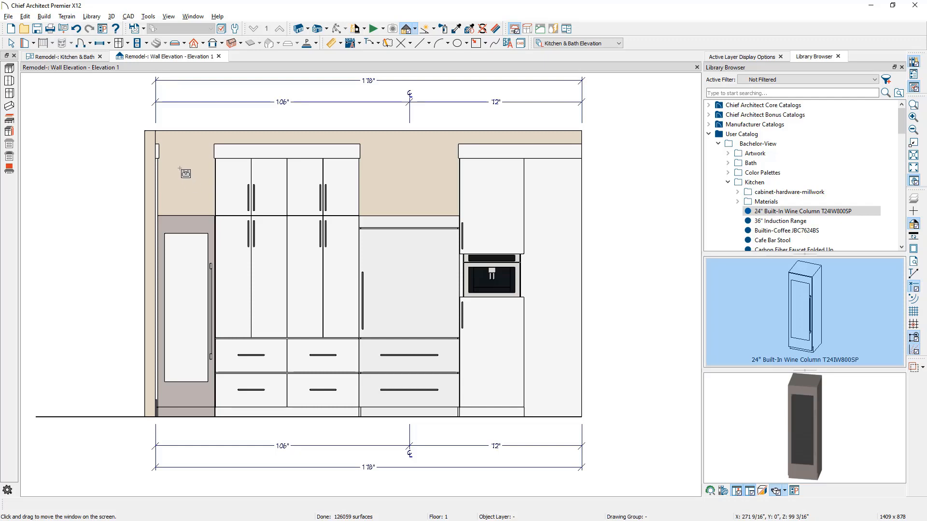
left_click(127, 44)
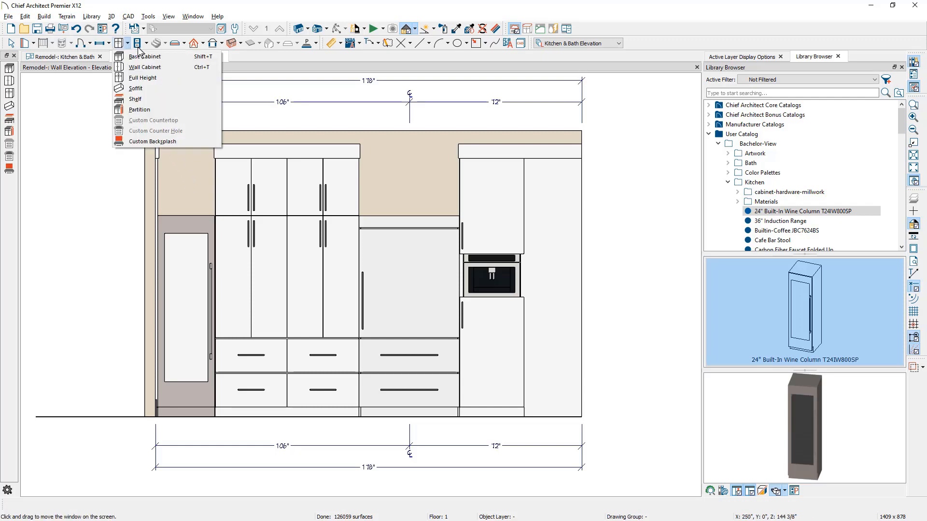
left_click(175, 68)
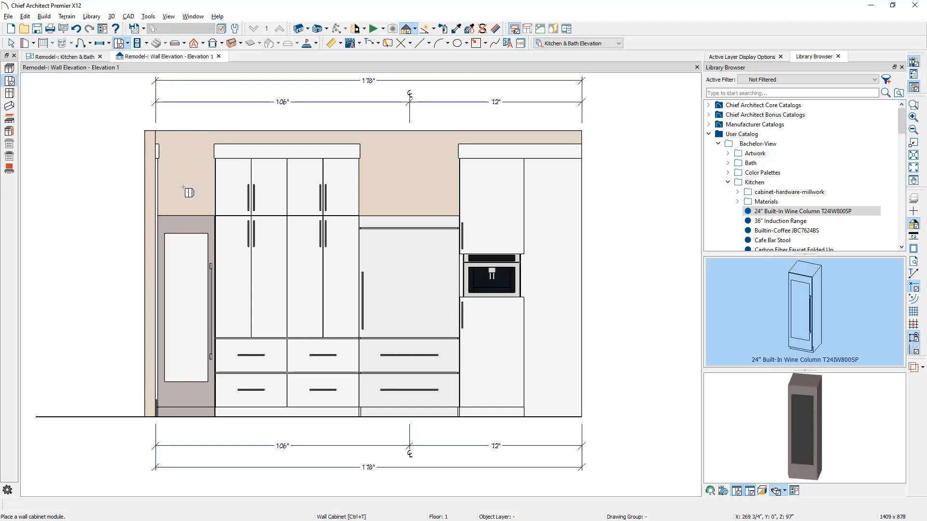
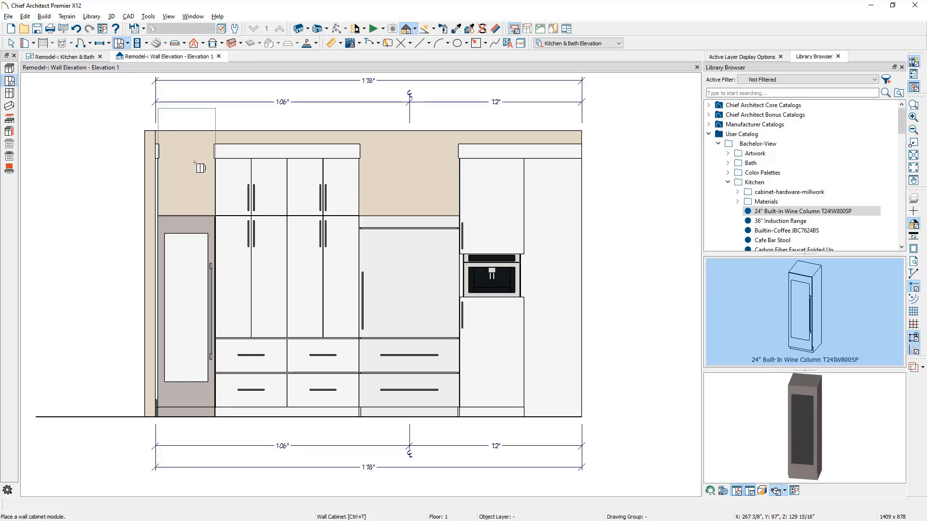
left_click(195, 162)
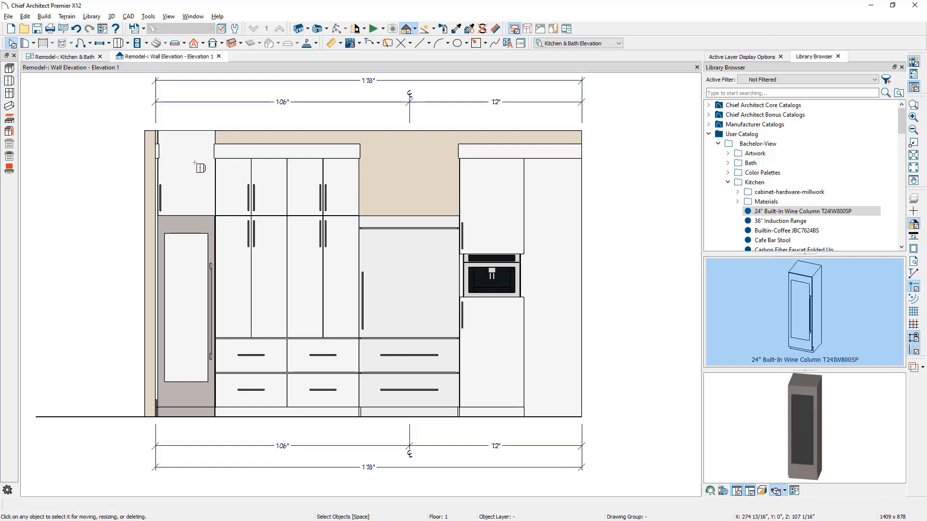
left_click(196, 164)
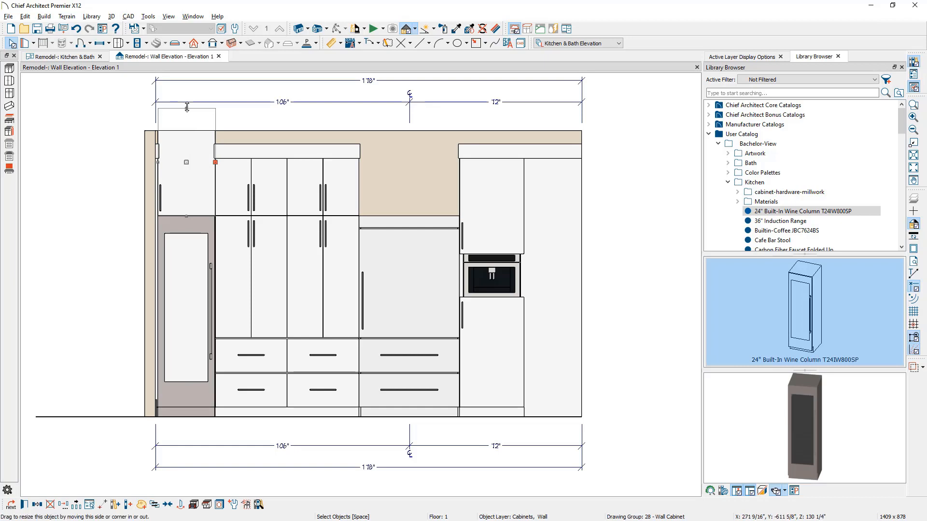
left_click_drag(188, 143, 190, 158)
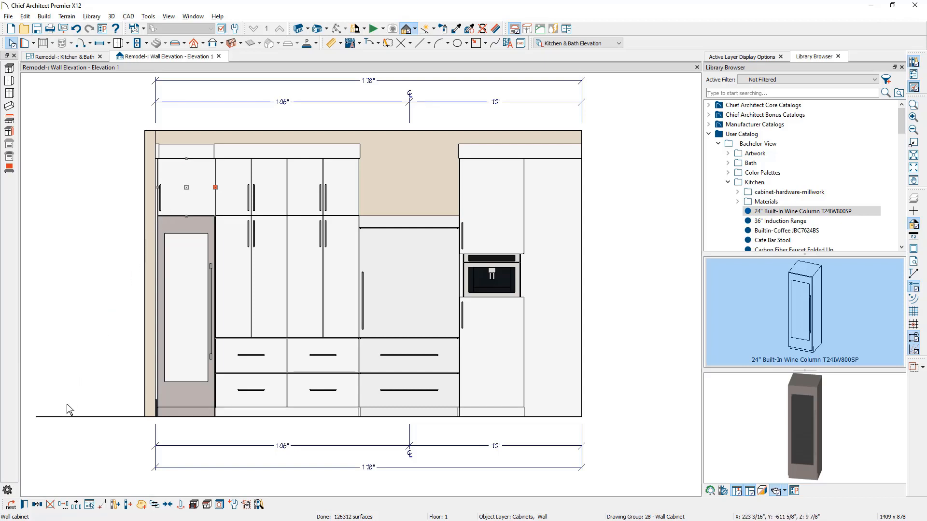
- Set the wall cabinet's depth to 24" and its finished floor to top height to 108"
left_click(25, 505)
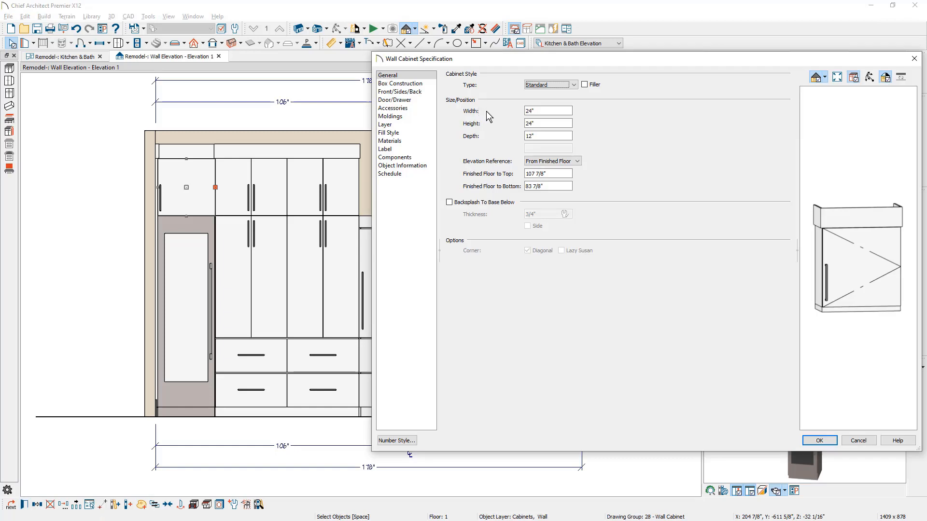
left_click(544, 137)
type("24")
key("Tab")
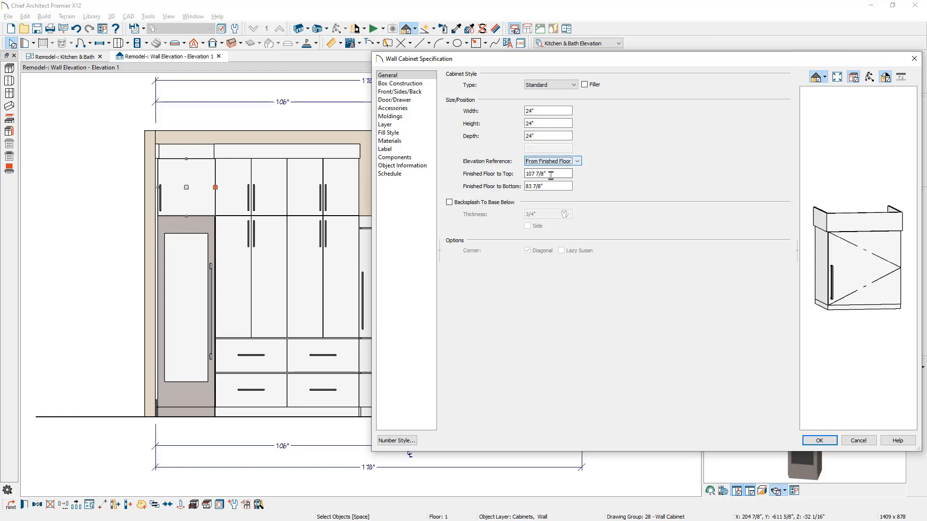
key("Tab")
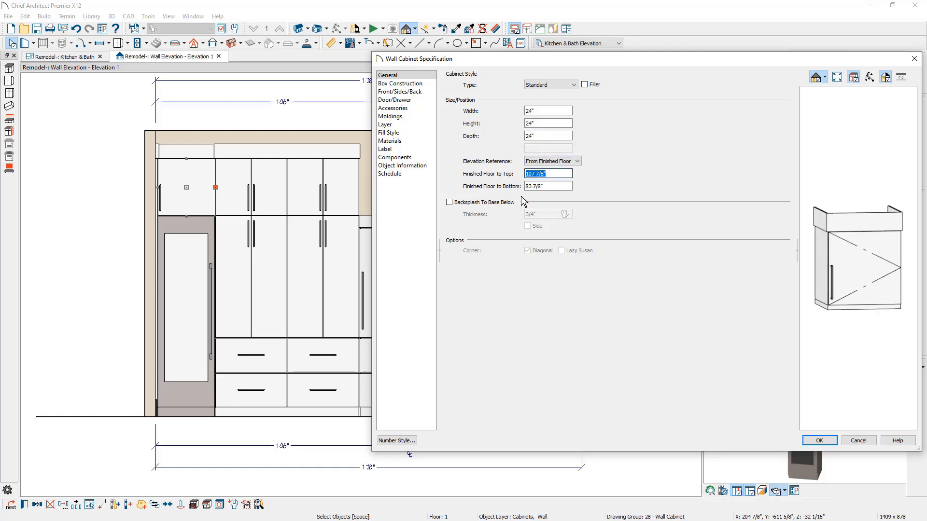
type("108")
key("Tab")
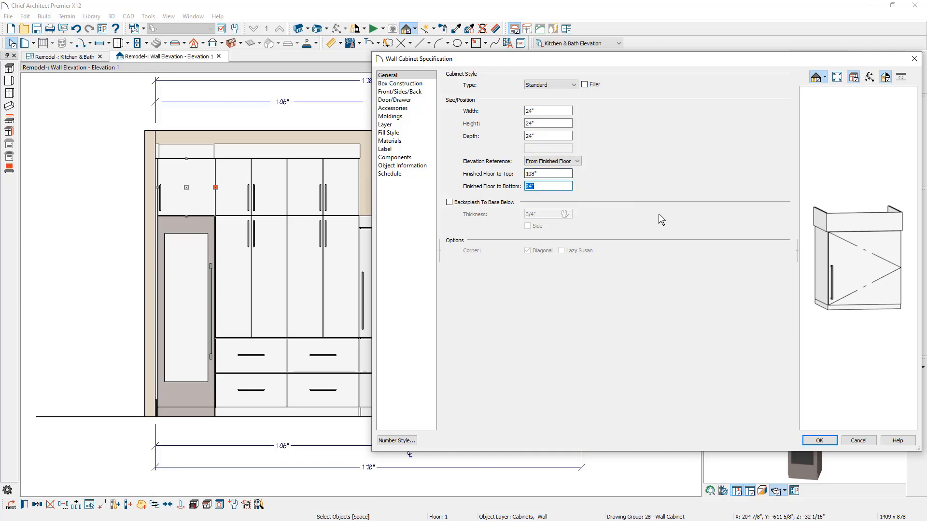
- Change the front door item of the wall cabinet to Door - Hinge Top
left_click(858, 265)
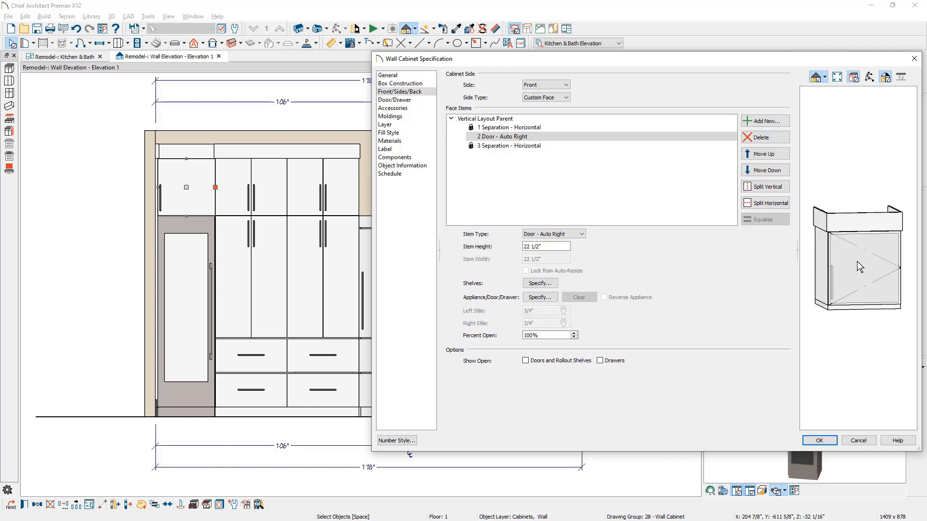
left_click(579, 234)
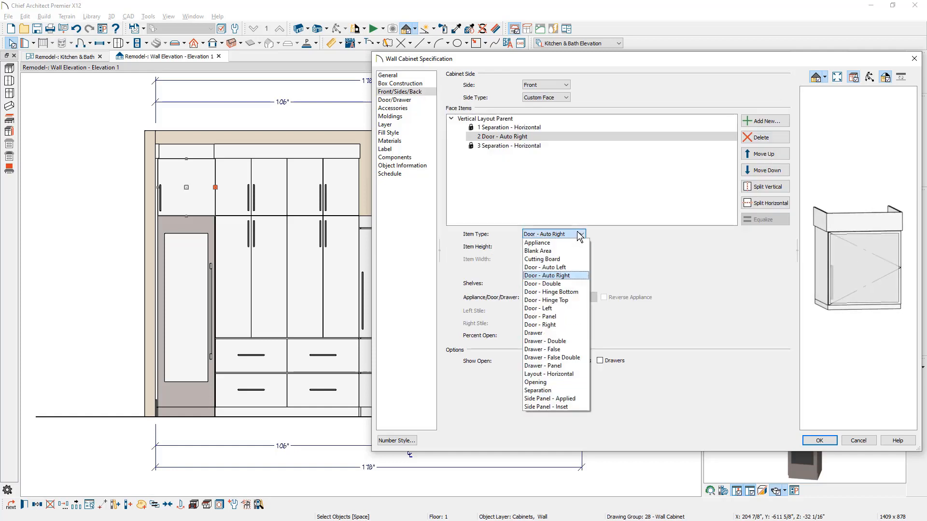
left_click(572, 300)
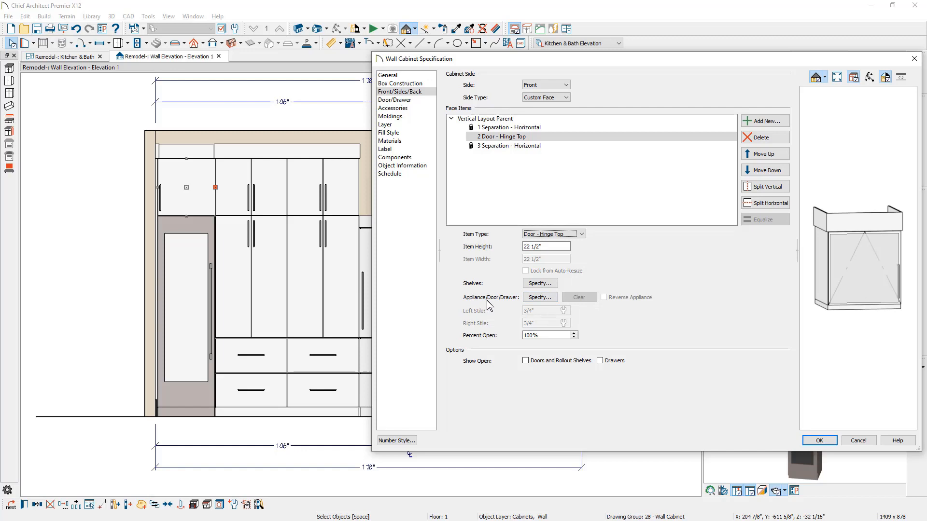
- Assign the "hw, med pull, horz" handle to the top-hinged door and set its In From Edge distance to 0
left_click(540, 297)
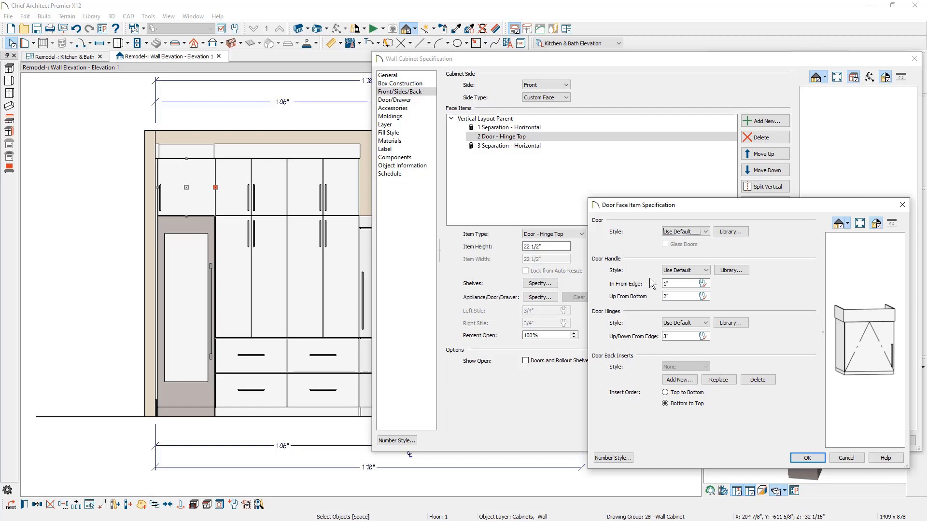
left_click(747, 273)
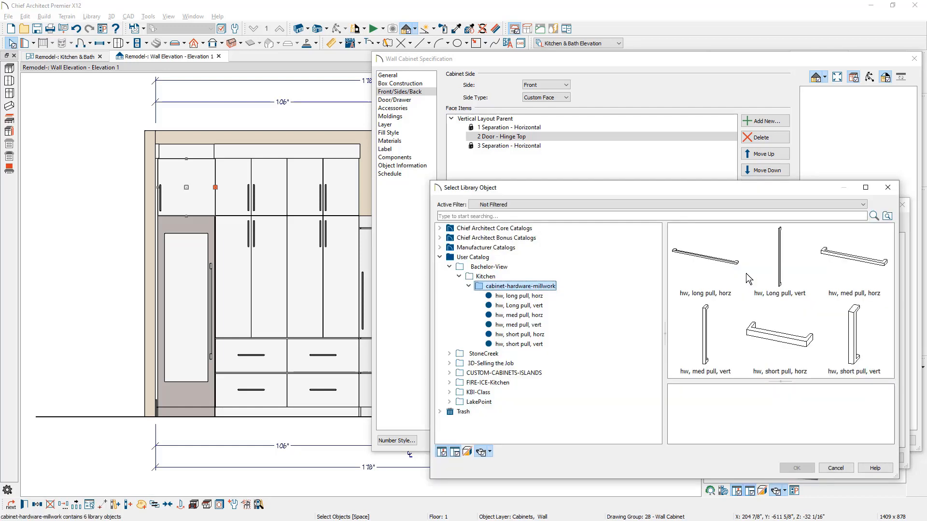
left_click(875, 274)
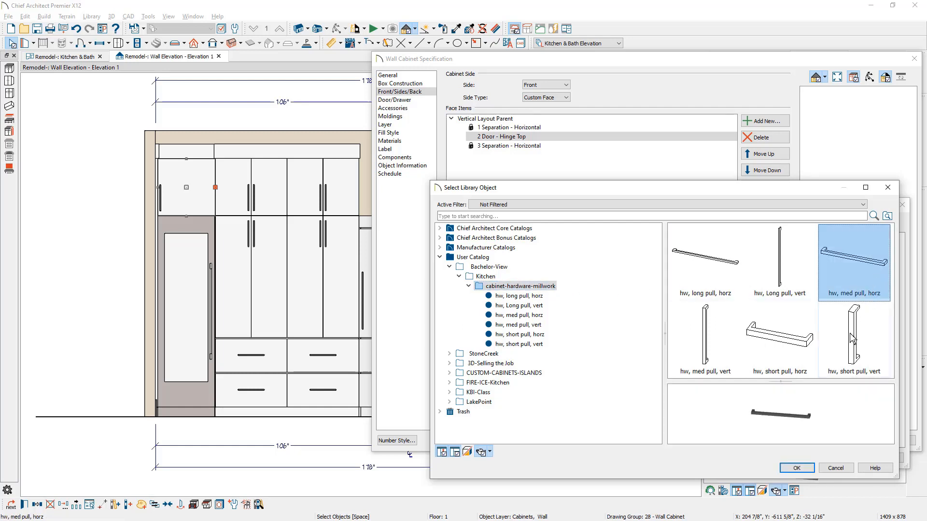
left_click(797, 468)
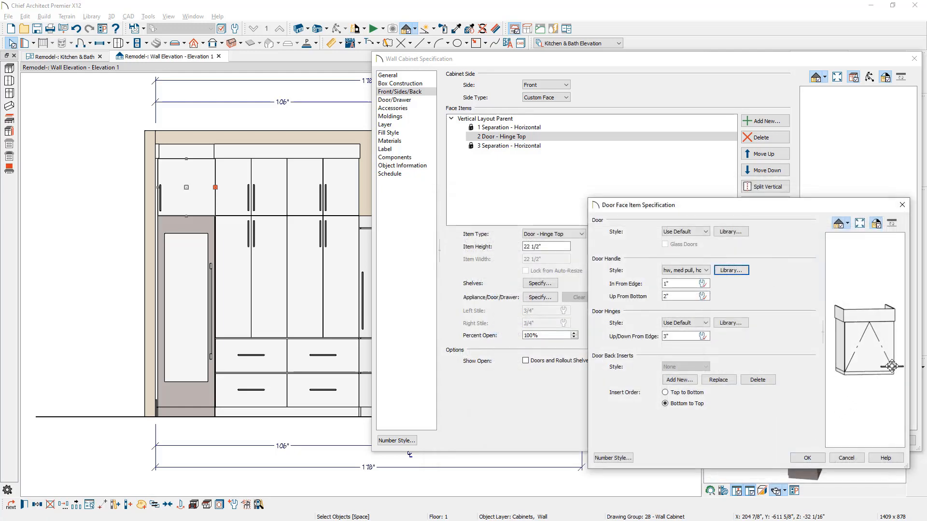
left_click_drag(891, 366, 869, 380)
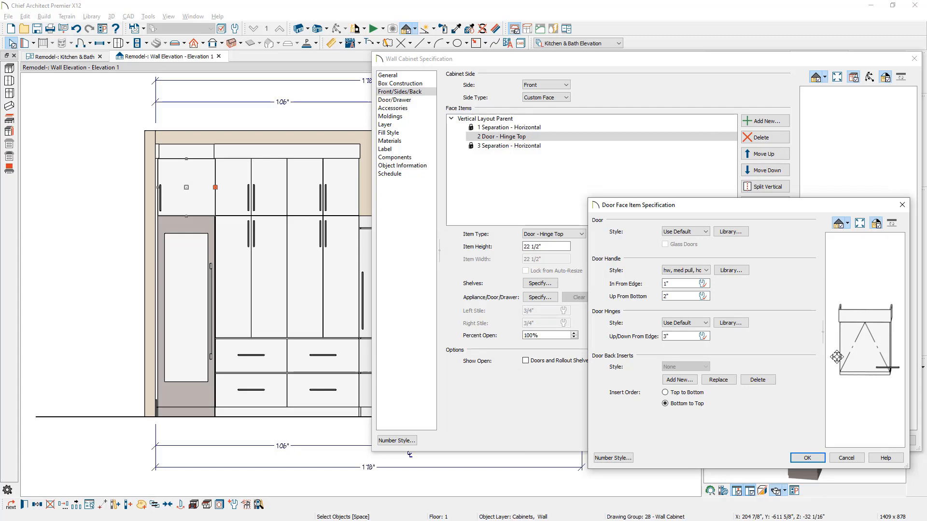
double_click(664, 284)
type("0")
key("Tab")
left_click(808, 457)
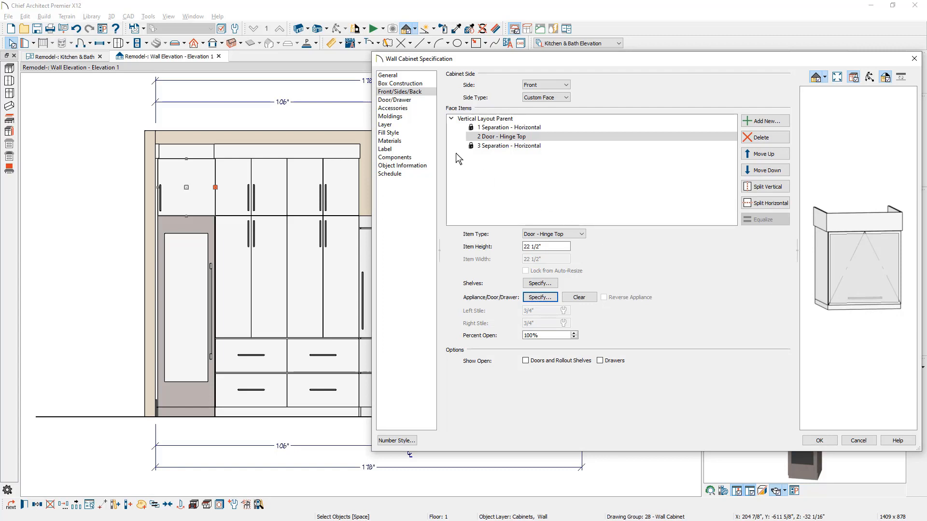
- Delete the 1 1/2" high CA-001 molding profile from the wall cabinet and apply the cabinet specification
left_click(413, 118)
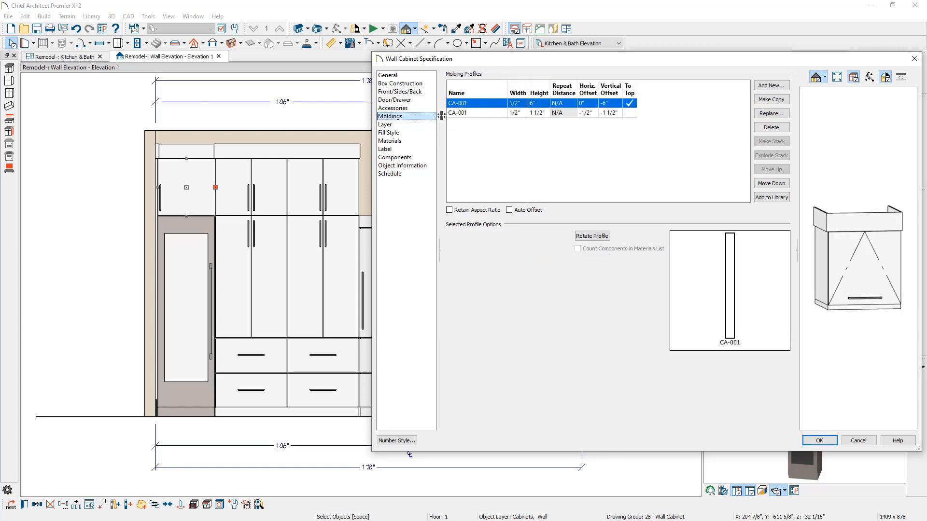
left_click(477, 114)
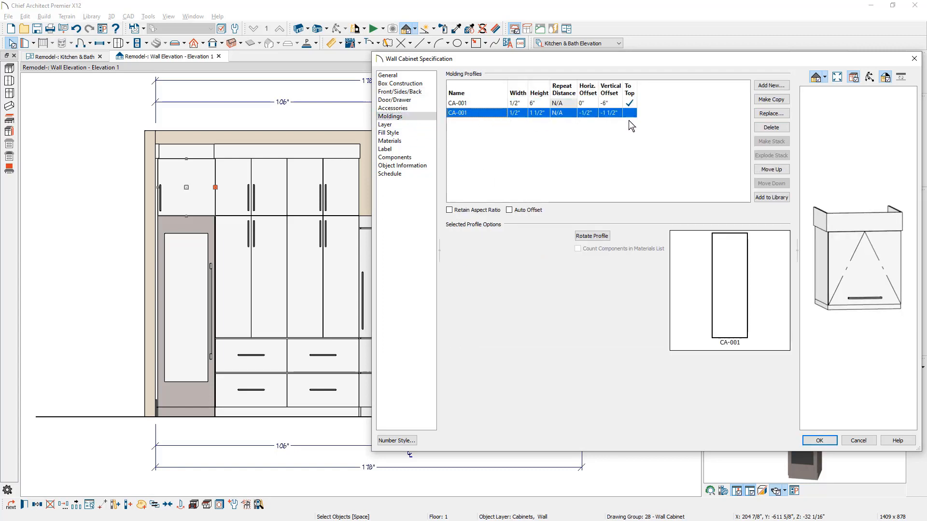
left_click(771, 127)
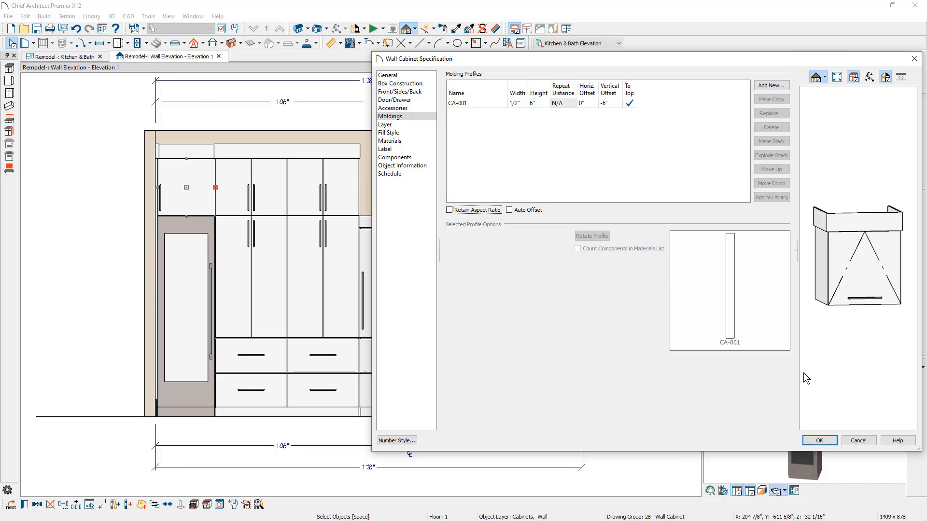
left_click(819, 440)
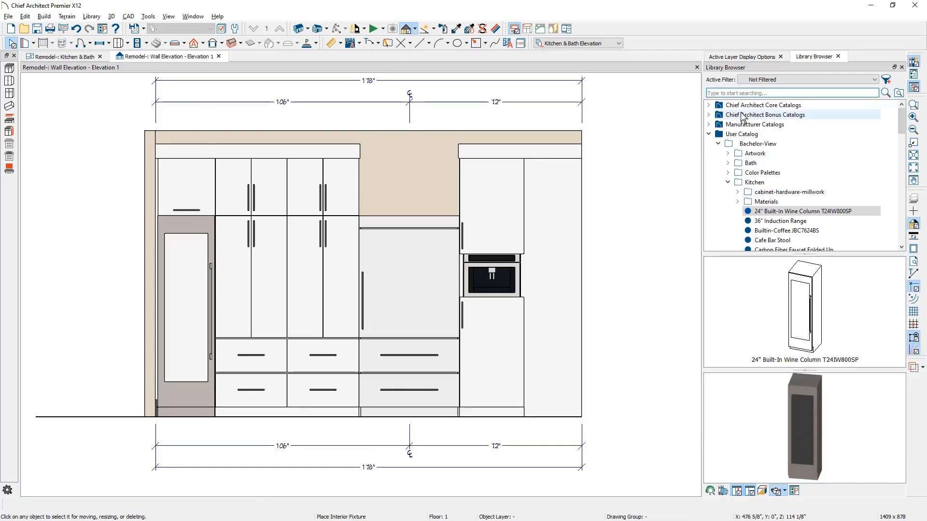
- Search the library for "Rain Water Glass" and paint that material onto the wall cabinet's door above the wine column
type("Rain Water Glass")
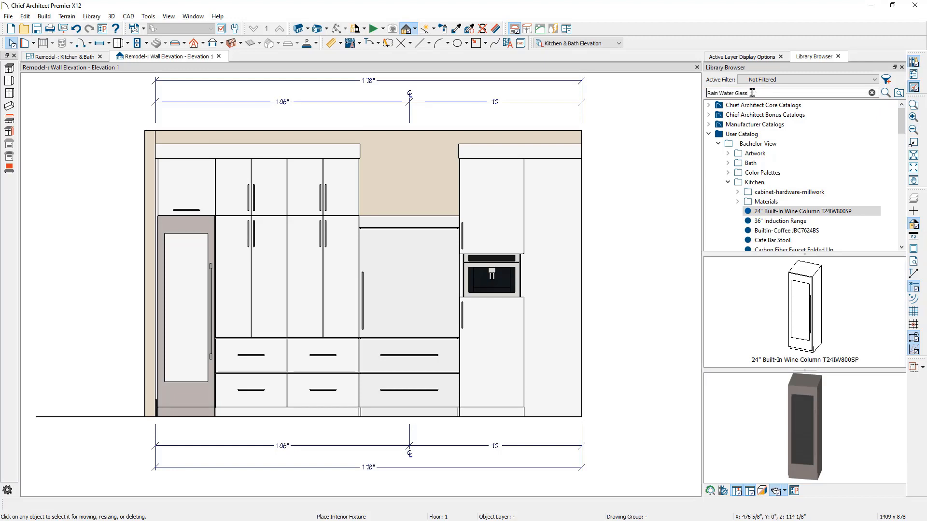
key("Return")
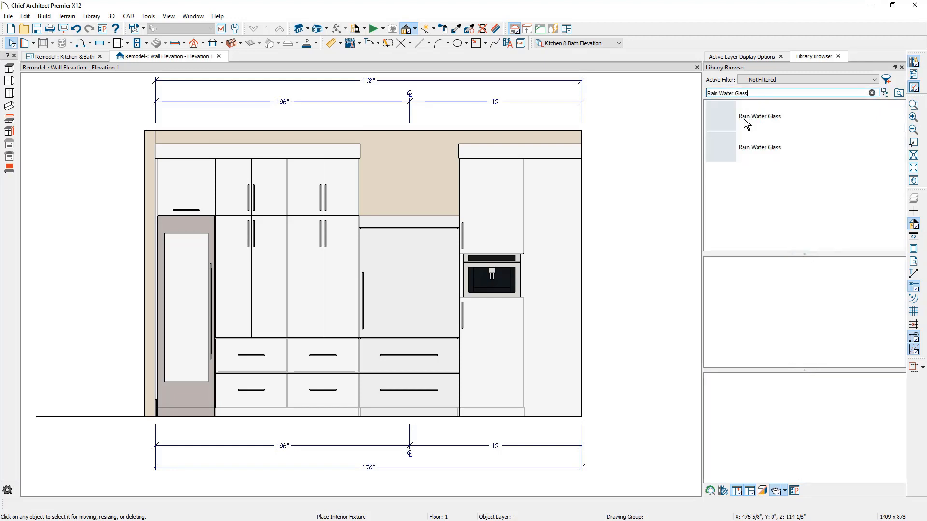
left_click(746, 120)
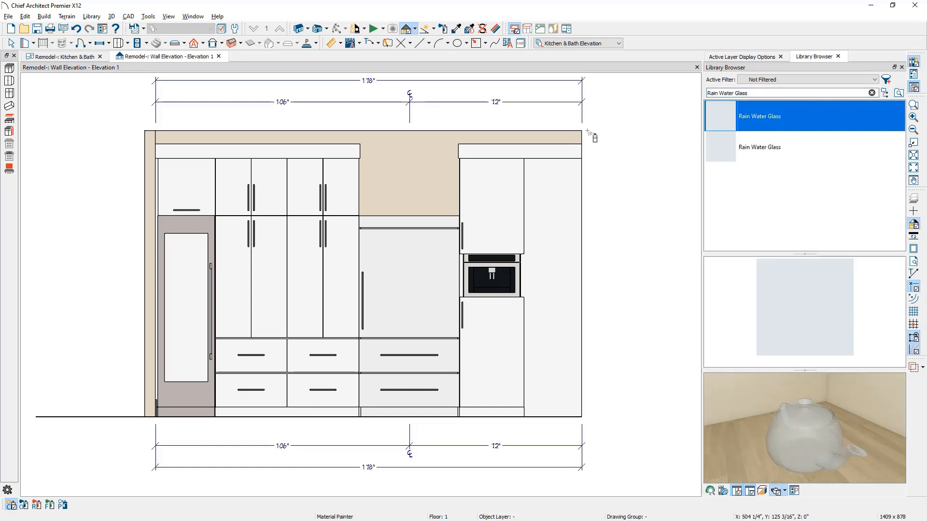
left_click(207, 193)
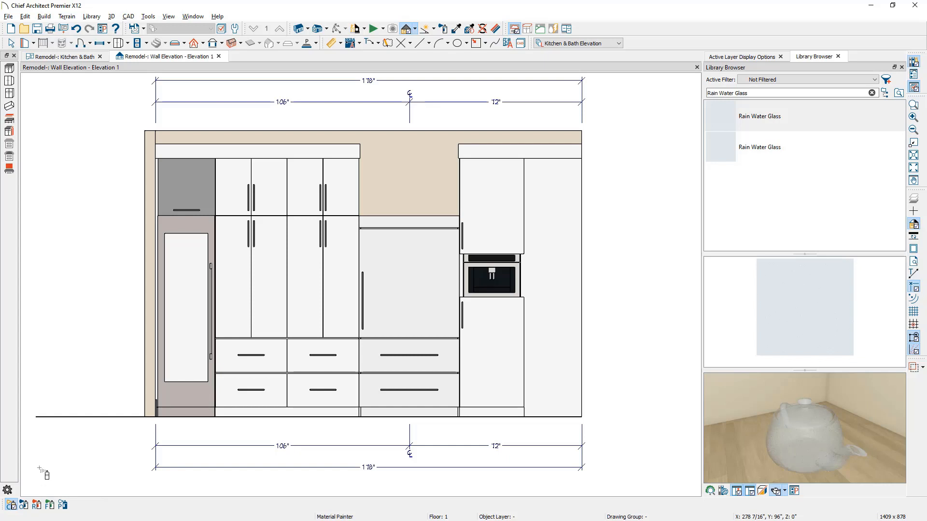
- Copy the glass-front wall cabinet to the opening above the refrigerator and stretch it to fill the full 42" width
left_click(195, 197)
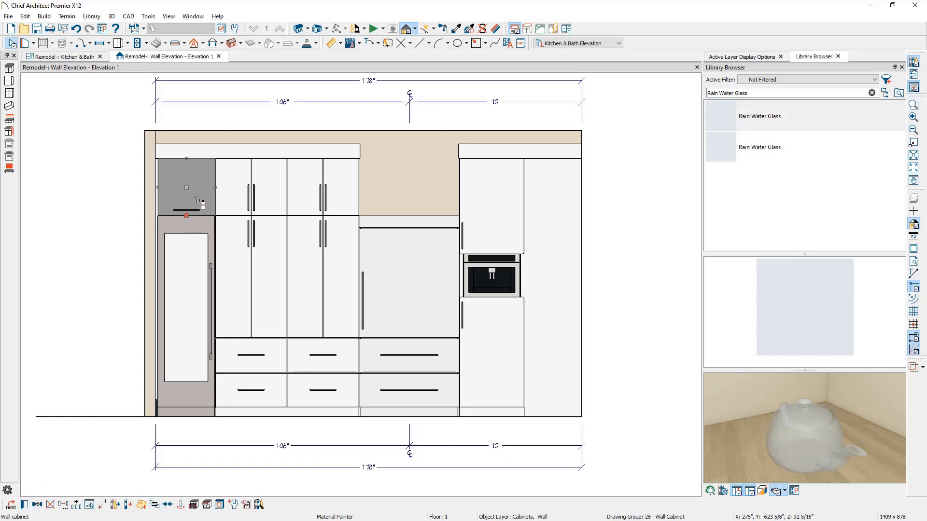
left_click(36, 505)
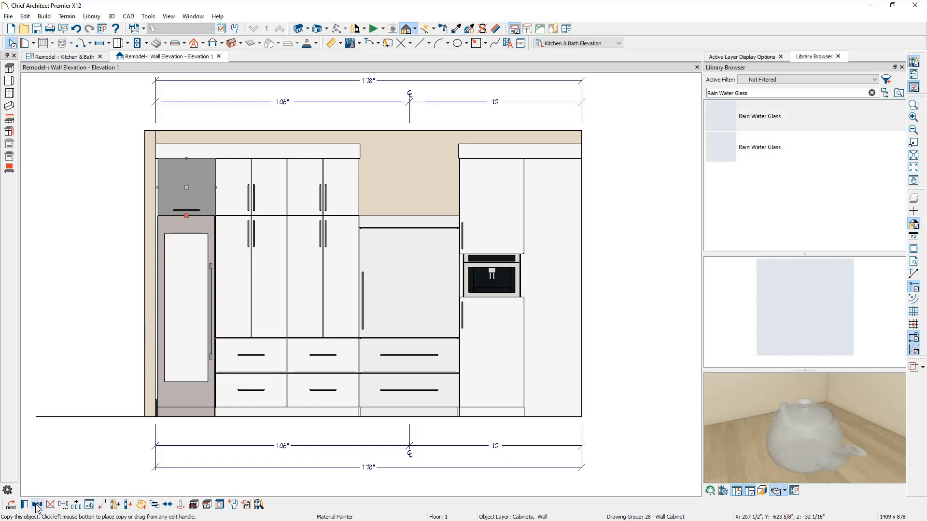
left_click(412, 186)
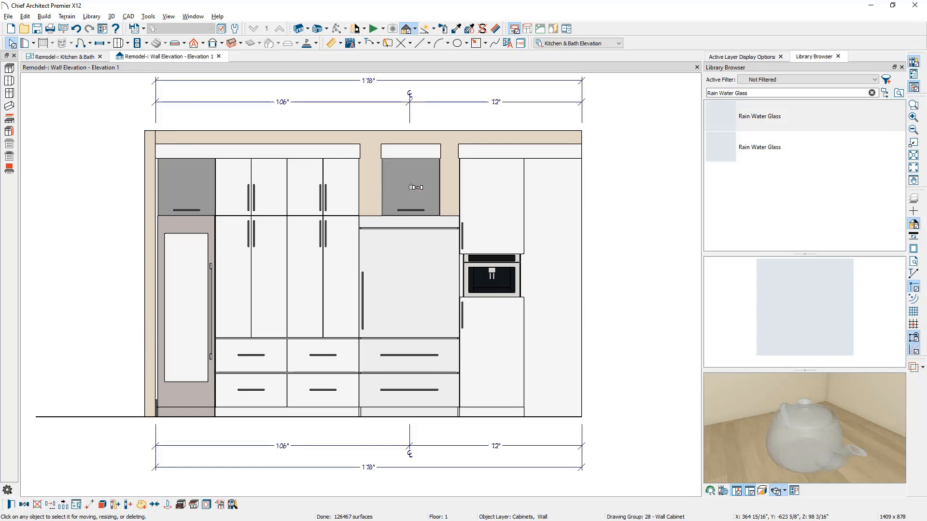
left_click_drag(421, 189, 359, 185)
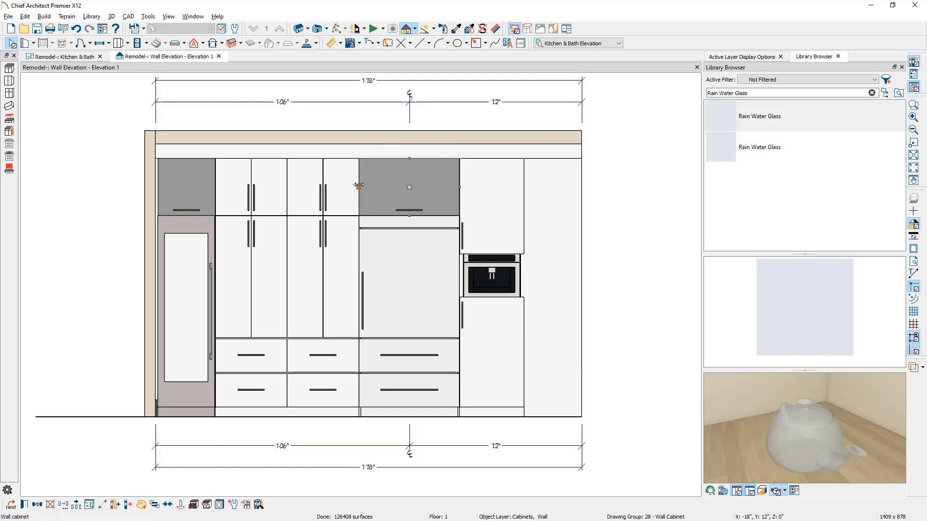
key("Escape")
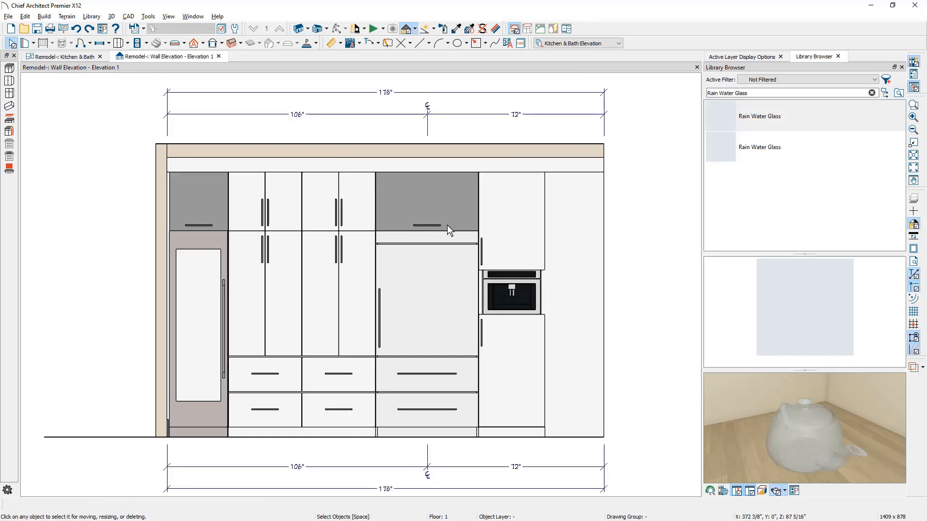
- Replace the handle of the wall cabinet above the refrigerator with "hw, long pull, horz" from the Kitchen cabinet-hardware-millwork library folder
left_click(872, 92)
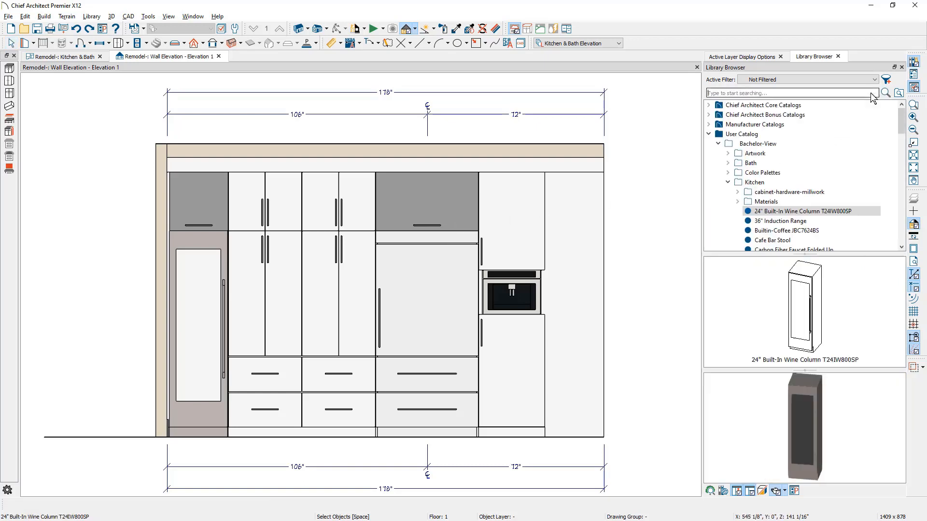
left_click(737, 191)
scroll(764, 195, "down", 1)
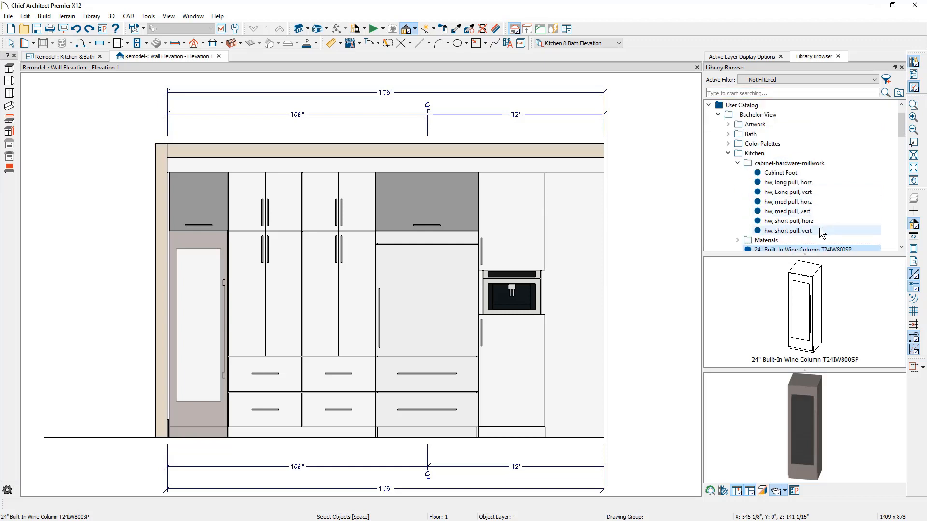
left_click(813, 186)
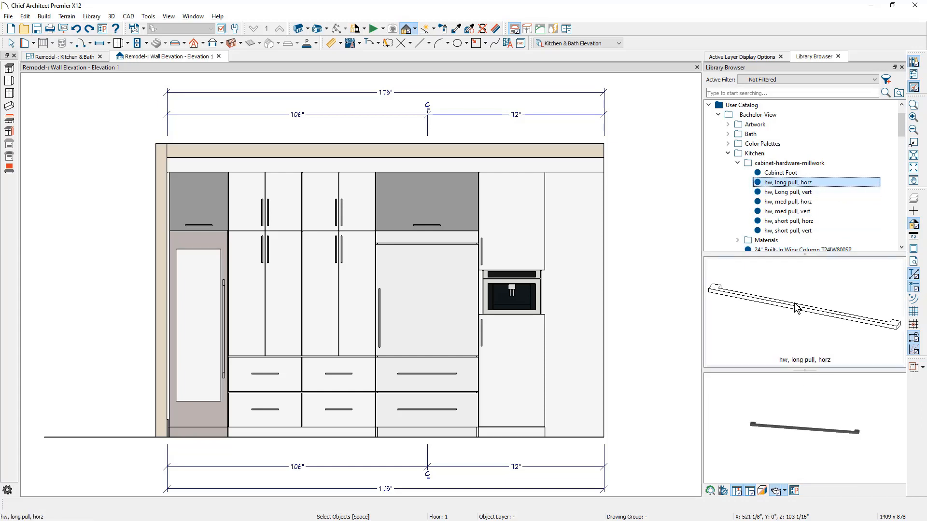
left_click(448, 221)
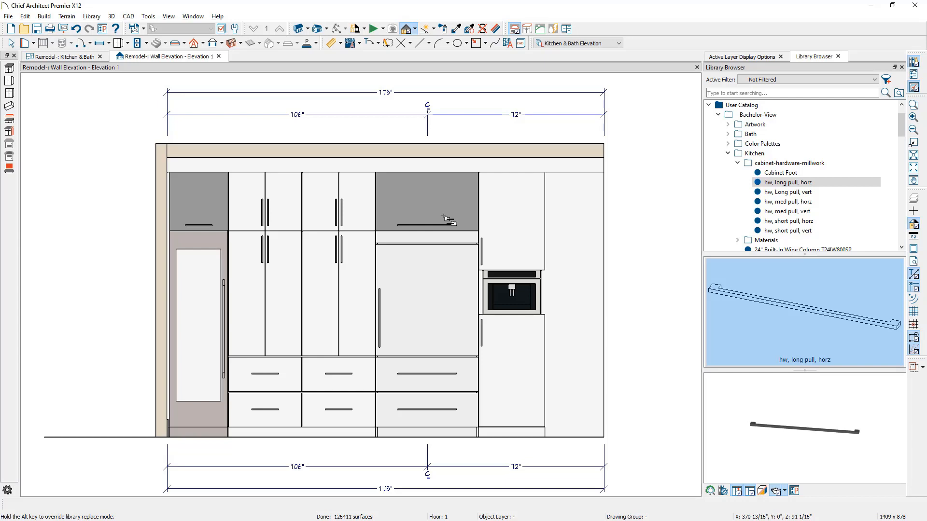
- Add NKBA Auto Elevation Dimensions to the wall elevation
left_click(360, 43)
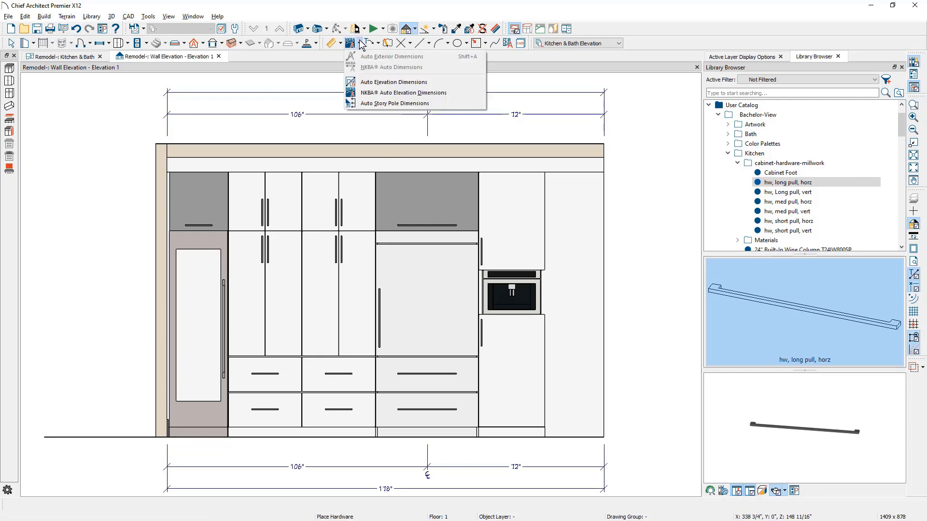
left_click(457, 93)
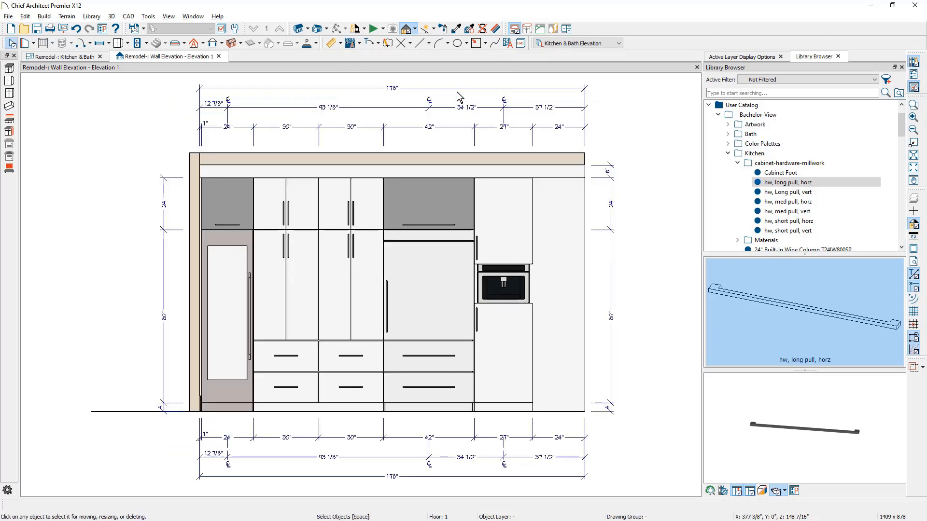
- Narrow the coffee machine's full-height cabinet to 24" and extend the adjoining full-height cabinet to 34 1/8" to close the gap
left_click(507, 220)
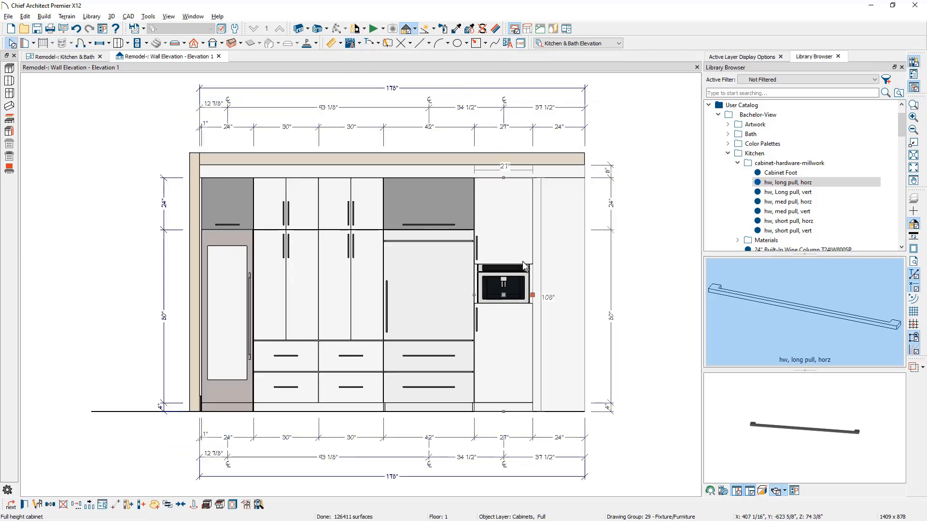
left_click_drag(532, 294, 523, 294)
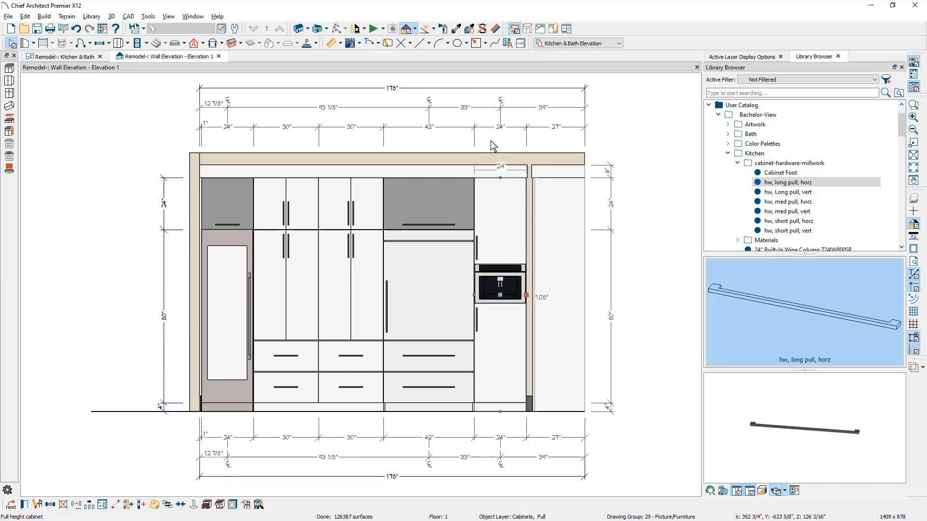
left_click(549, 268)
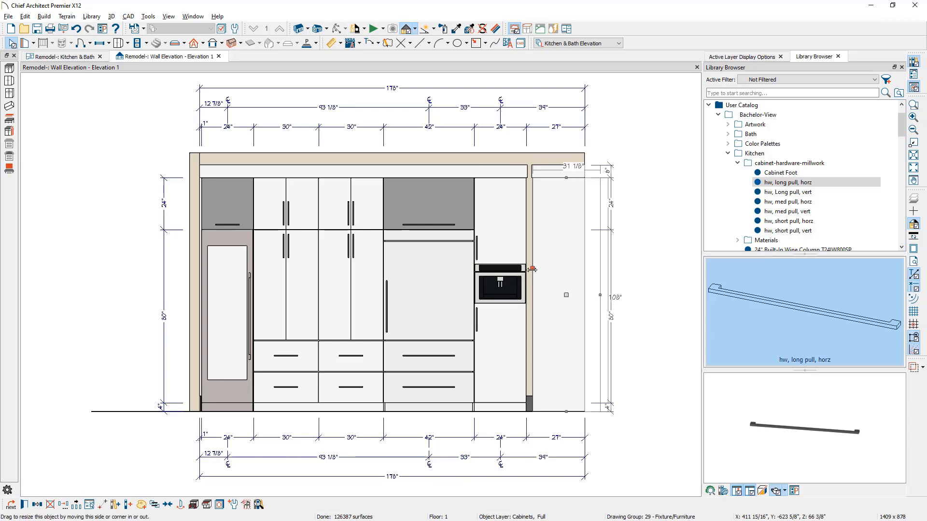
left_click_drag(530, 268, 524, 263)
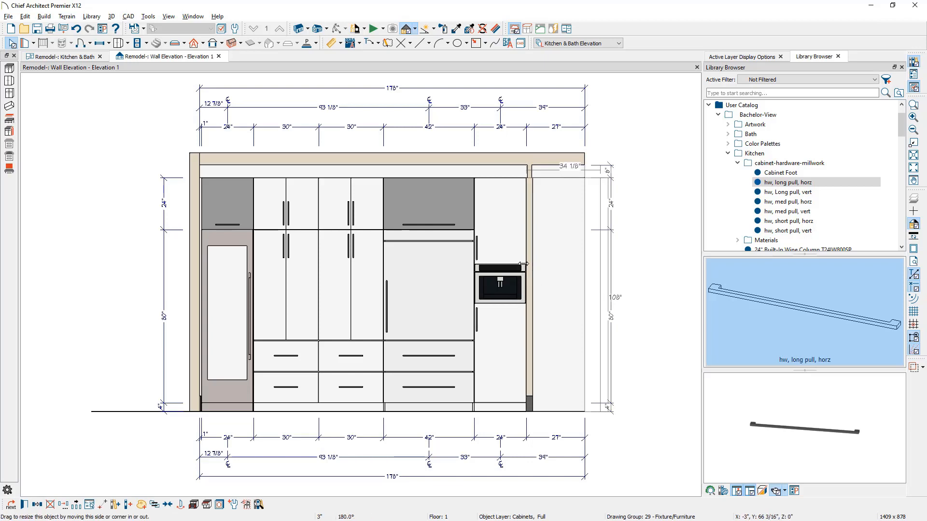
key("Escape")
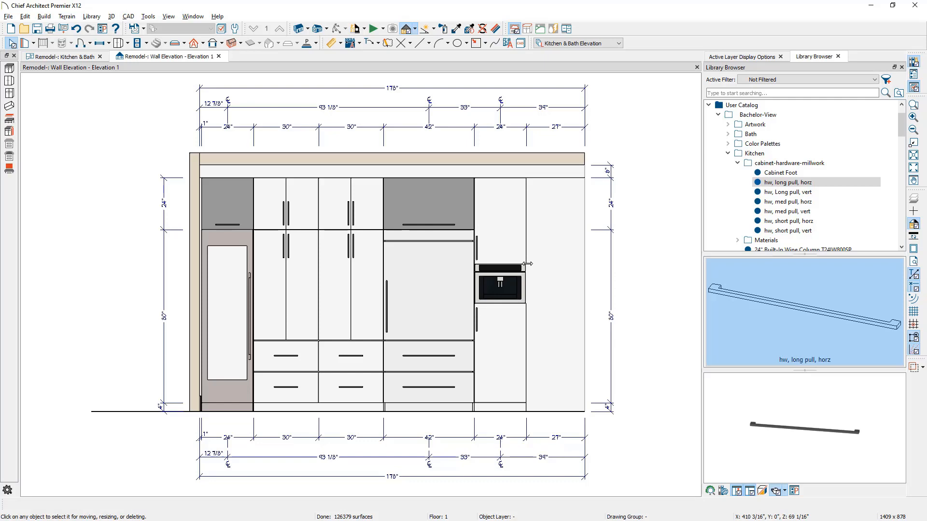
- Delete the centerline dimension string above the cabinets and move the overall dimension line down into its place
left_click(405, 107)
key("Delete")
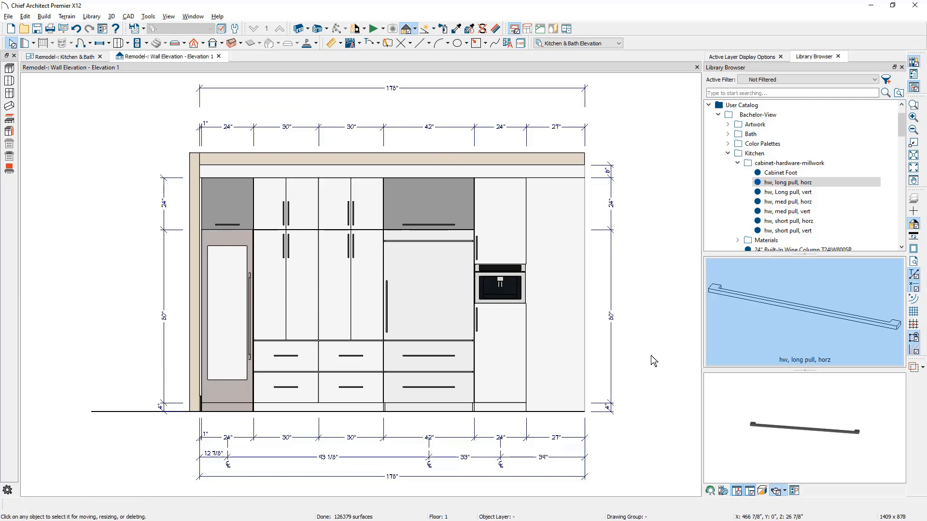
left_click(527, 88)
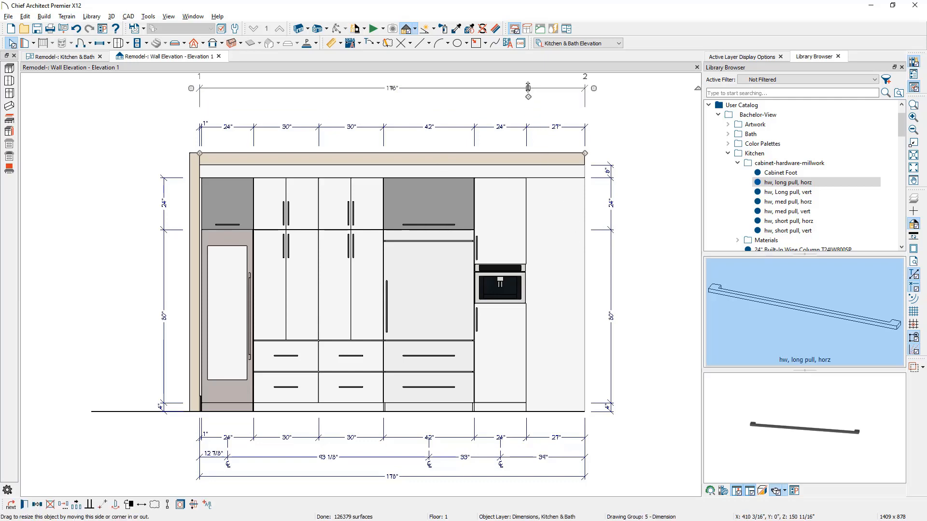
left_click_drag(527, 88, 528, 107)
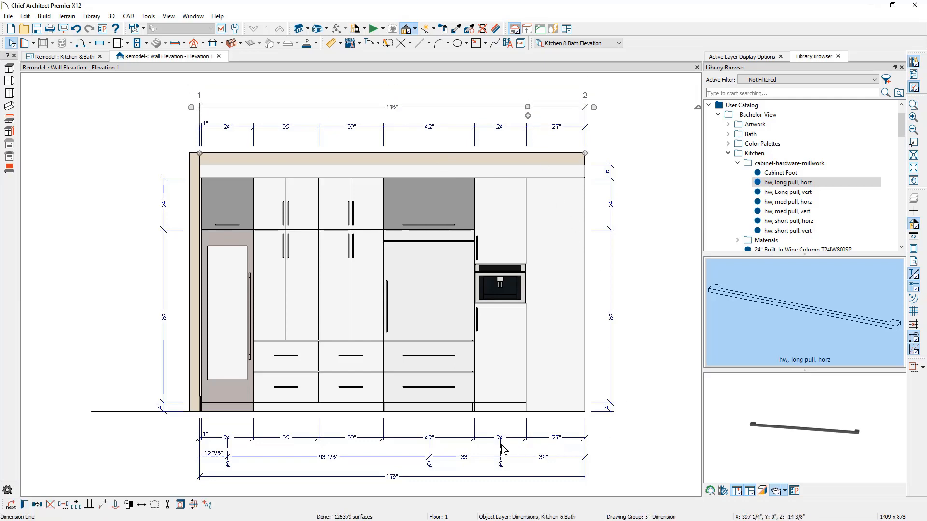
- Lengthen the lower dimension string's three centerline extension lines up into the wine column, refrigerator and coffee machine cabinet
left_click(507, 458)
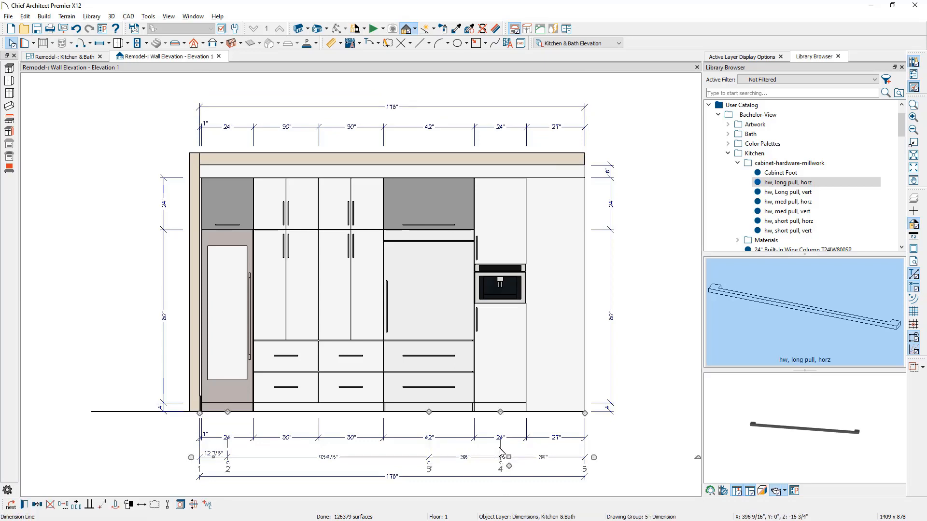
left_click_drag(501, 450, 507, 361)
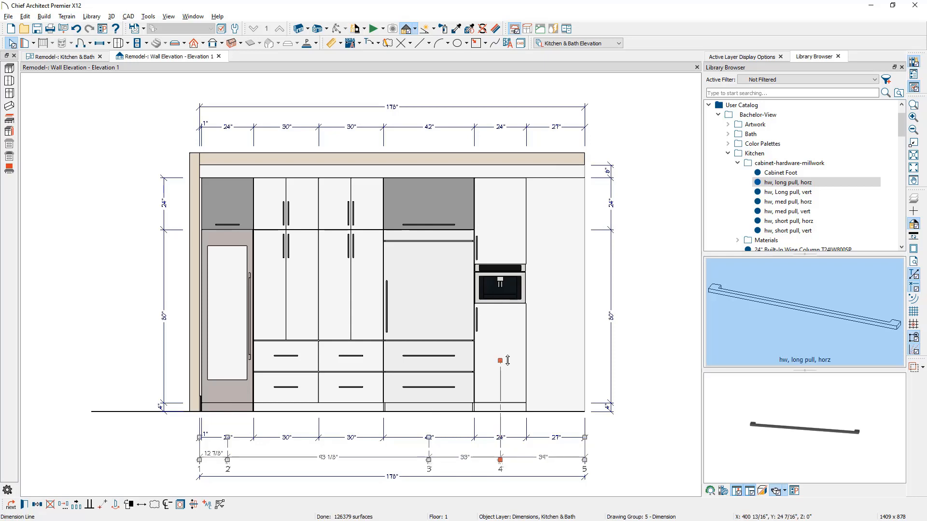
key("x")
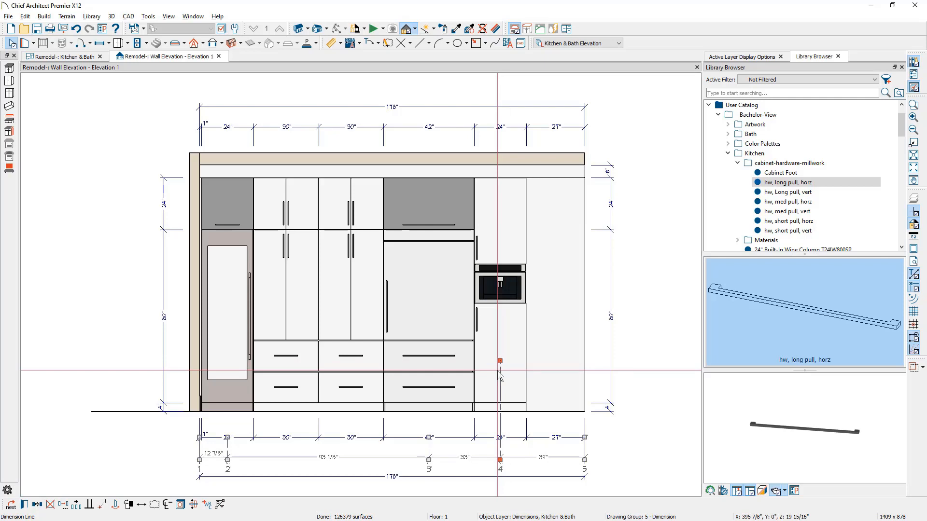
left_click_drag(429, 437, 429, 361)
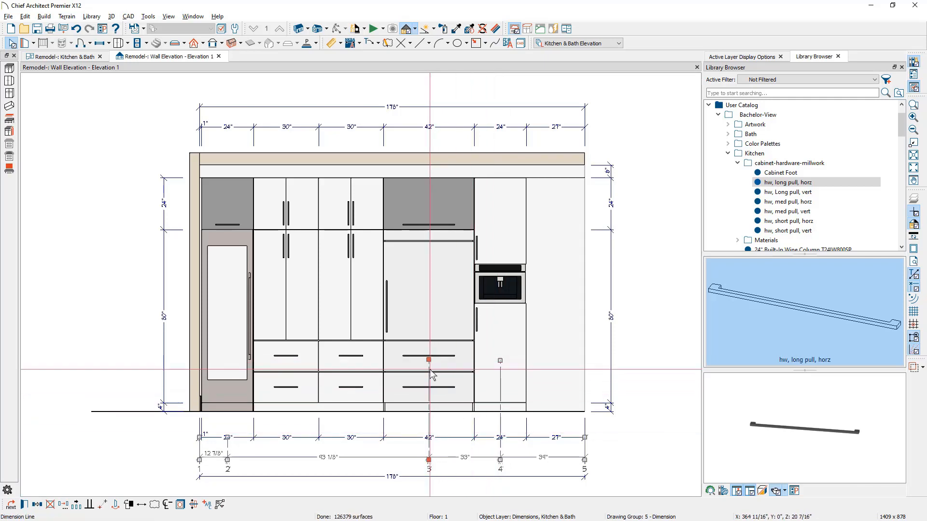
left_click_drag(228, 437, 220, 360)
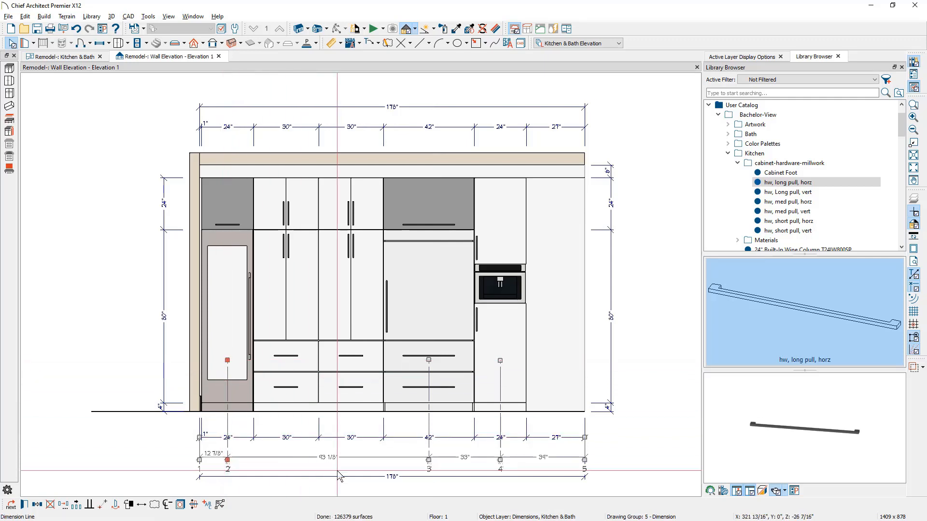
left_click(337, 471)
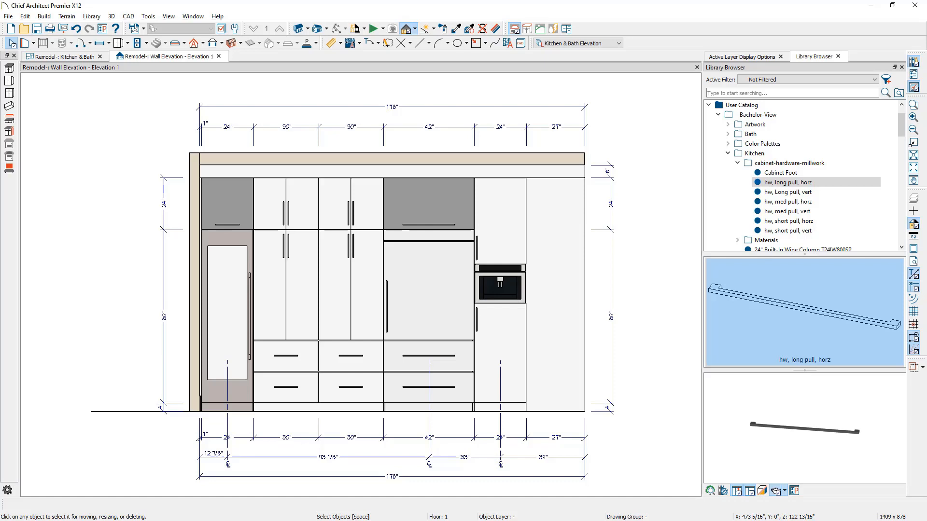
- Open the Kitchen Cabinet Schedule from the plan's saved schedules
left_click(914, 75)
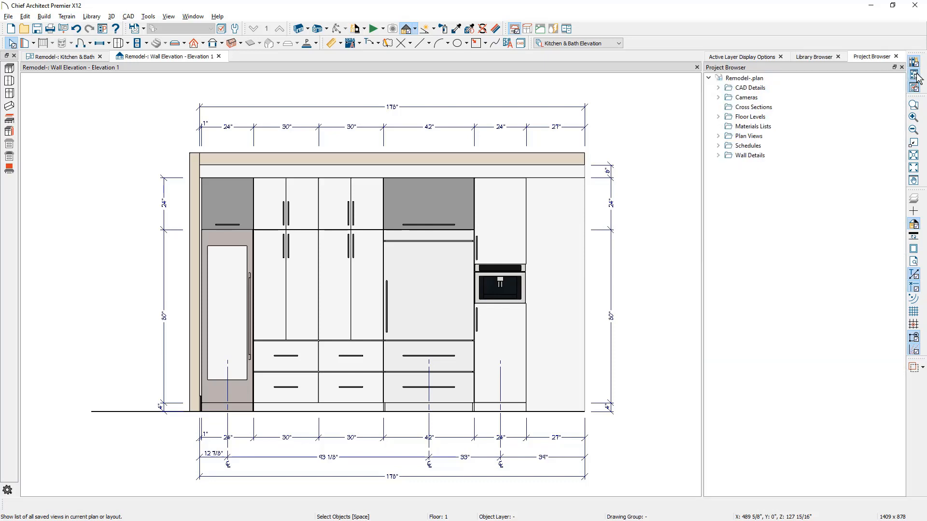
left_click(718, 145)
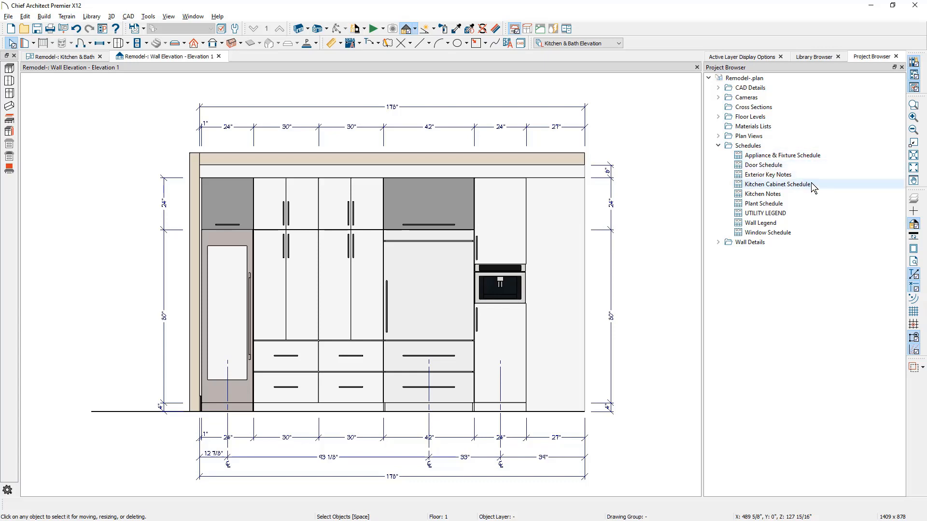
double_click(778, 184)
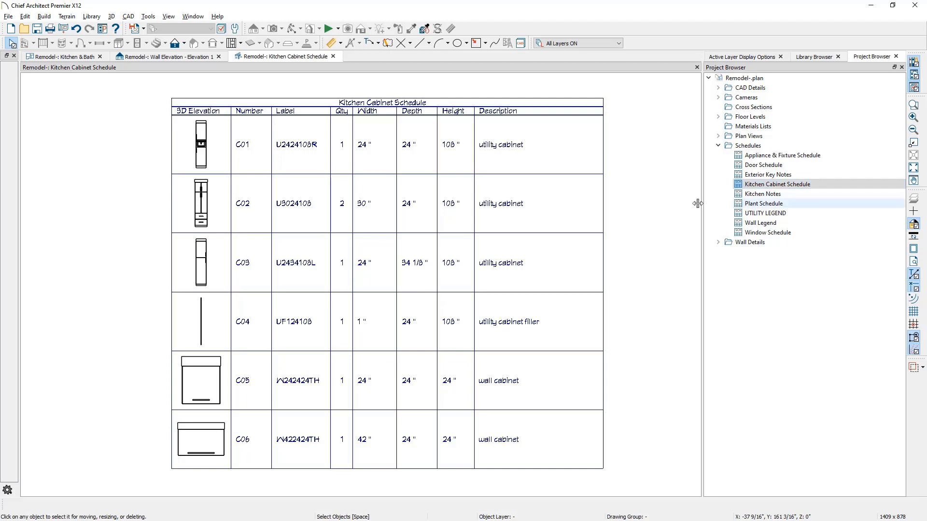
- Move the 30" utility cabinet row below the utility cabinet filler, and the filler row to the end of the schedule
left_click(213, 200)
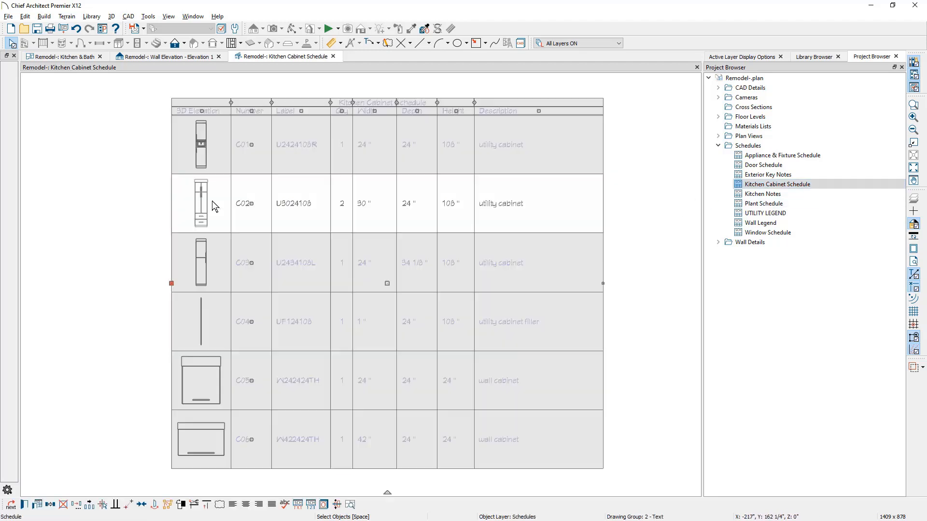
left_click_drag(243, 205, 253, 321)
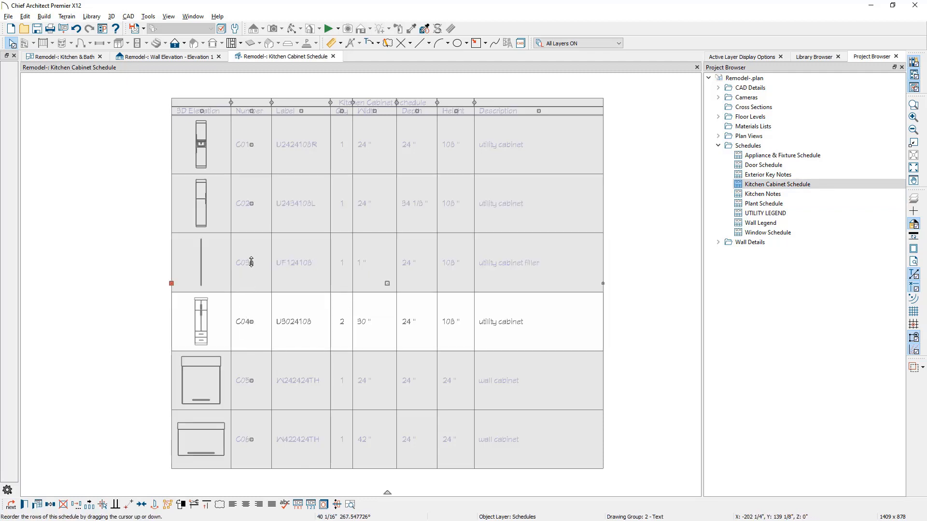
left_click_drag(254, 274, 252, 442)
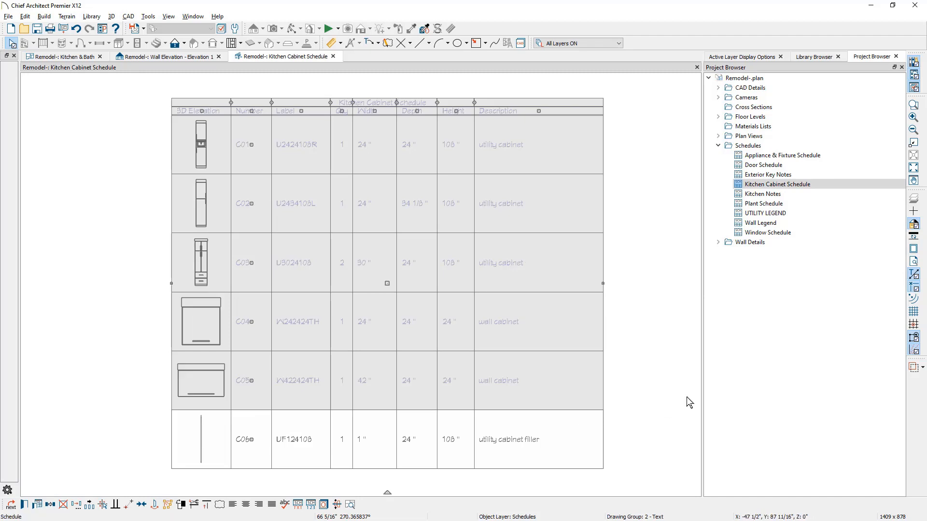
left_click(663, 405)
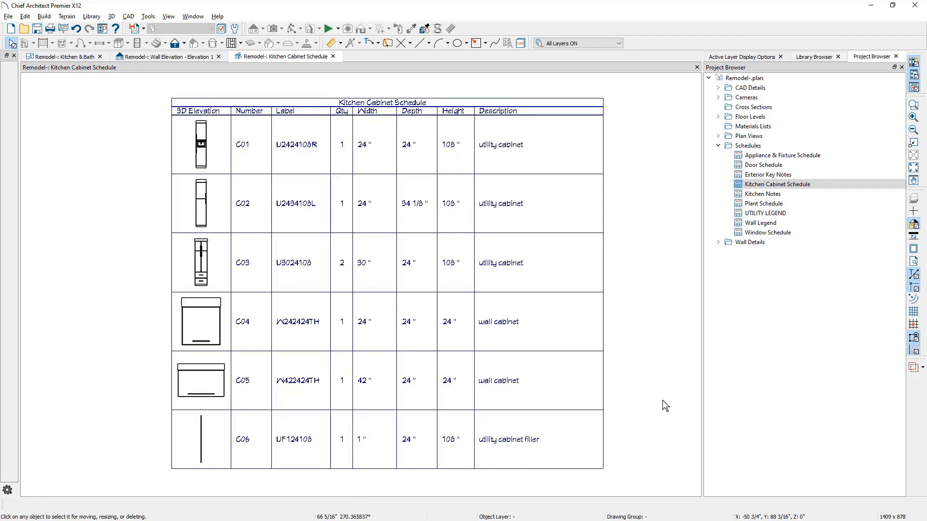
- Review the Kitchen Cabinet Schedule's specification settings without changing them, and close the schedule
double_click(538, 366)
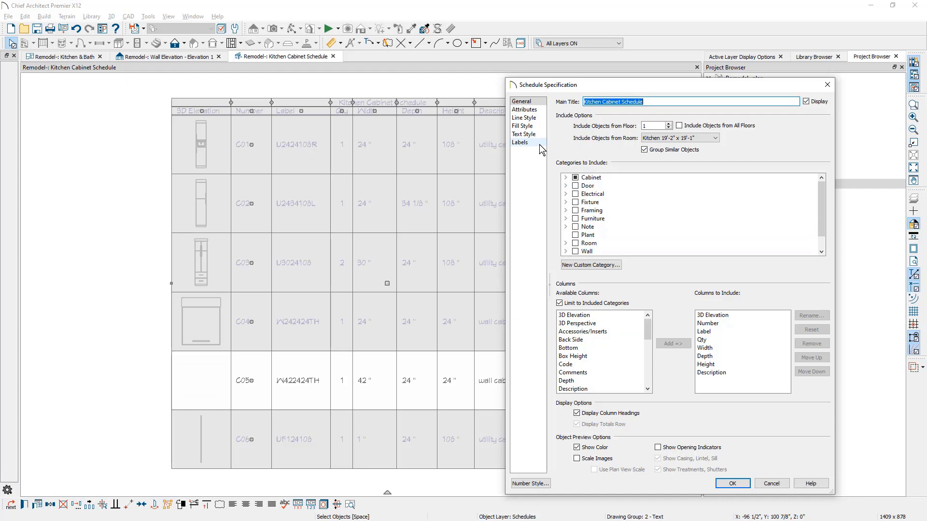
left_click(771, 484)
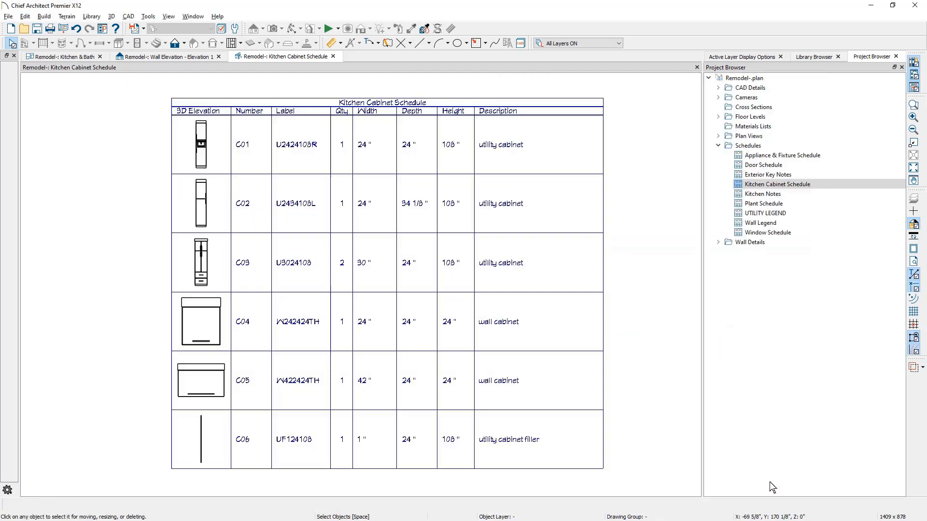
left_click(332, 57)
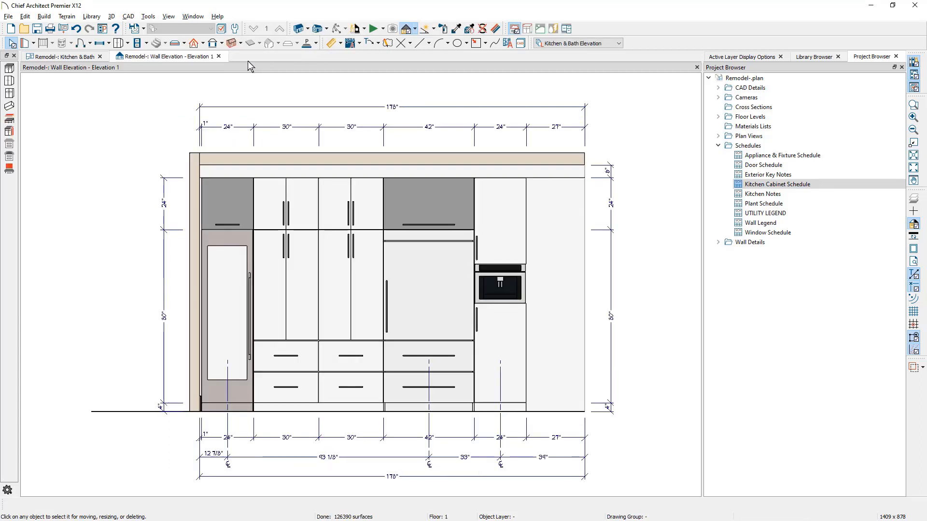
- Close the wall elevation, saving it, and create a Perspective Floor Overview of the current floor
left_click(219, 57)
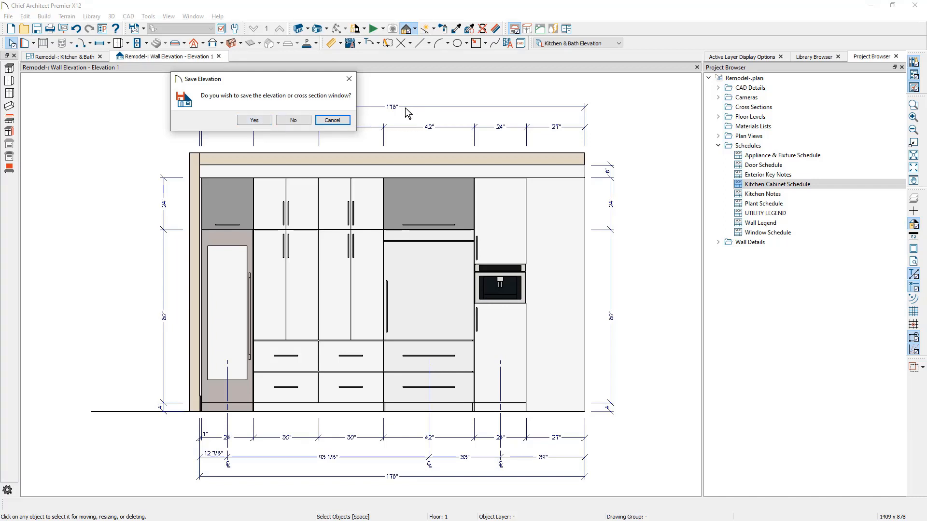
left_click(263, 122)
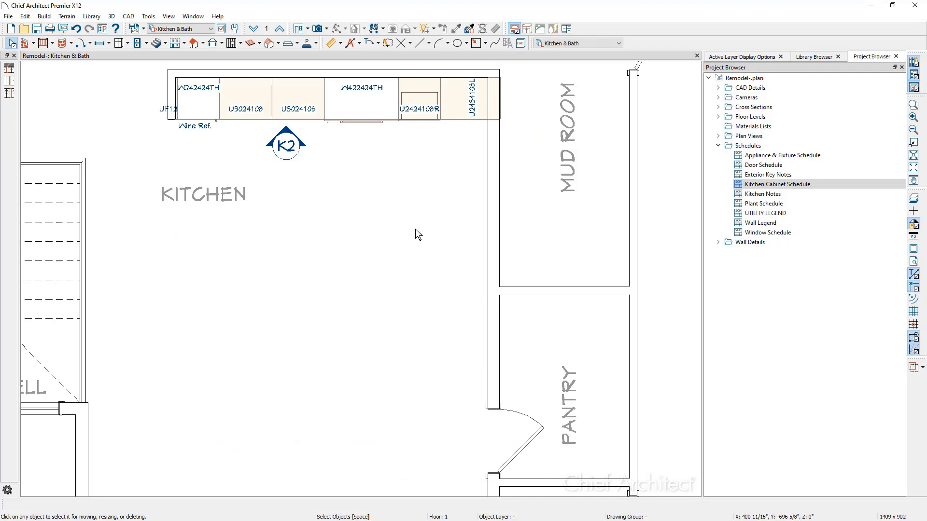
left_click(327, 29)
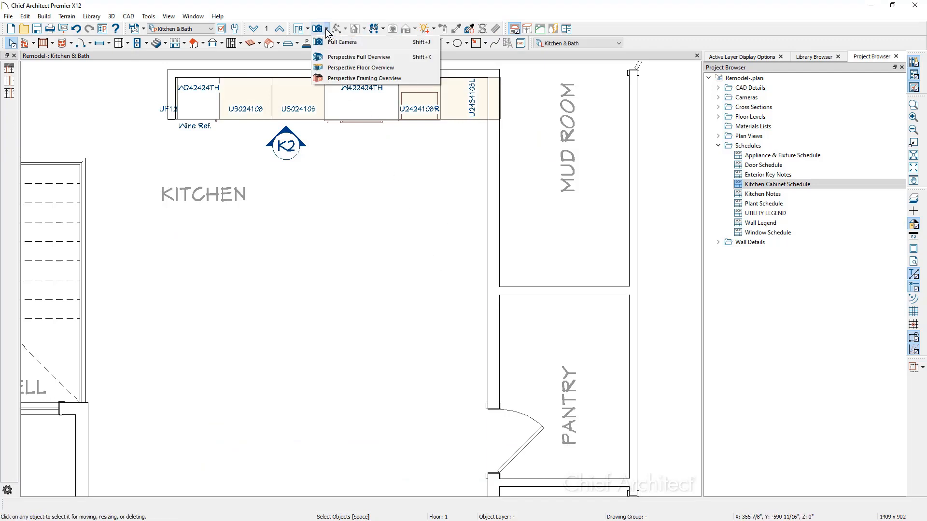
left_click(409, 68)
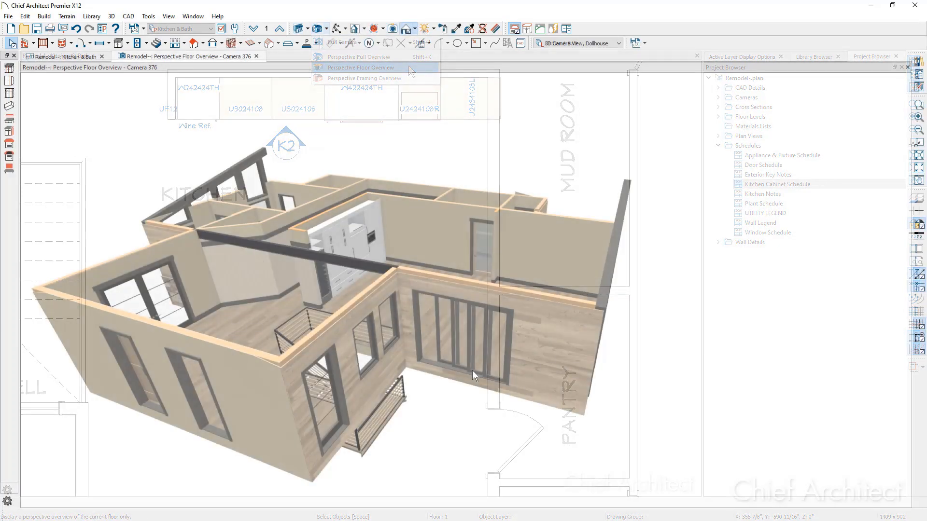
- Place a base cabinet on the wall between the coffee machine cabinets and the glass door, and widen it to 30"
middle_click_drag(508, 292, 489, 315)
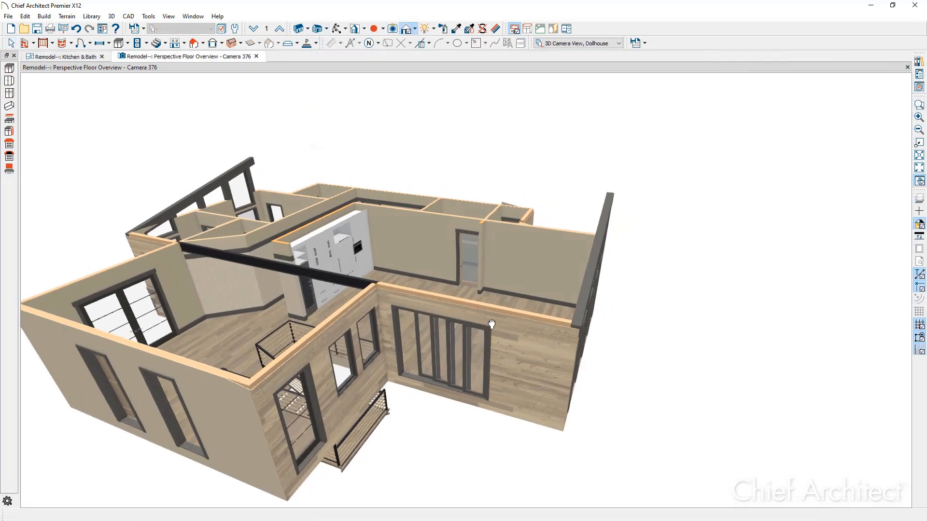
scroll(397, 259, "up", 5)
mouse_move(392, 317)
middle_mouse_down()
mouse_move(430, 323)
mouse_move(386, 313)
middle_mouse_up()
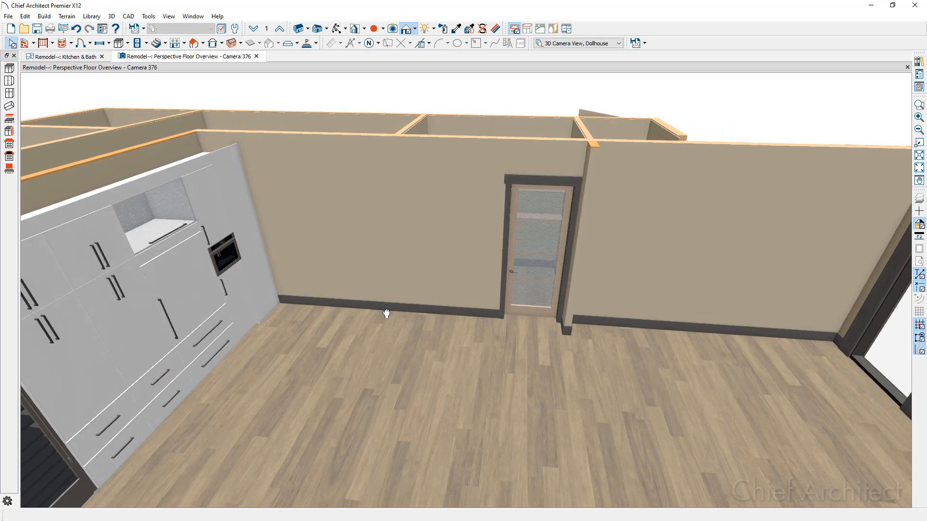
left_click(127, 43)
left_click(150, 57)
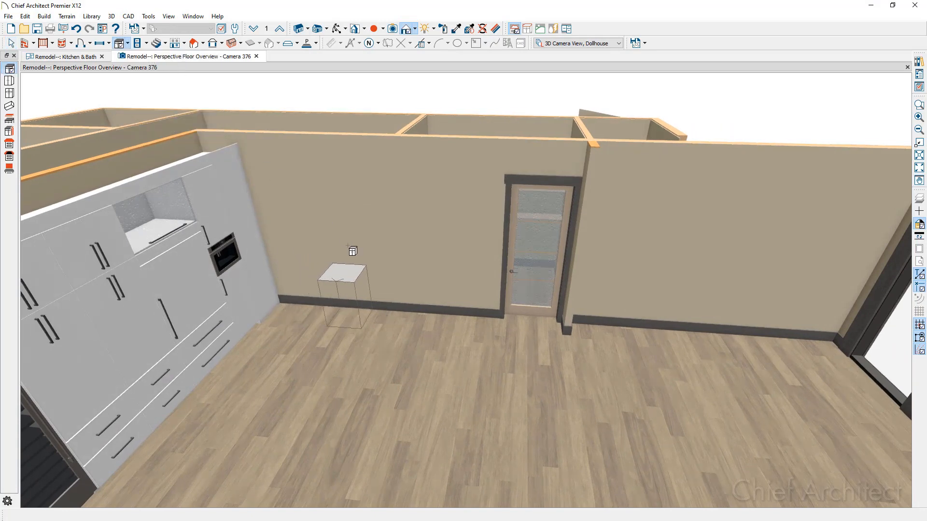
left_click(349, 273)
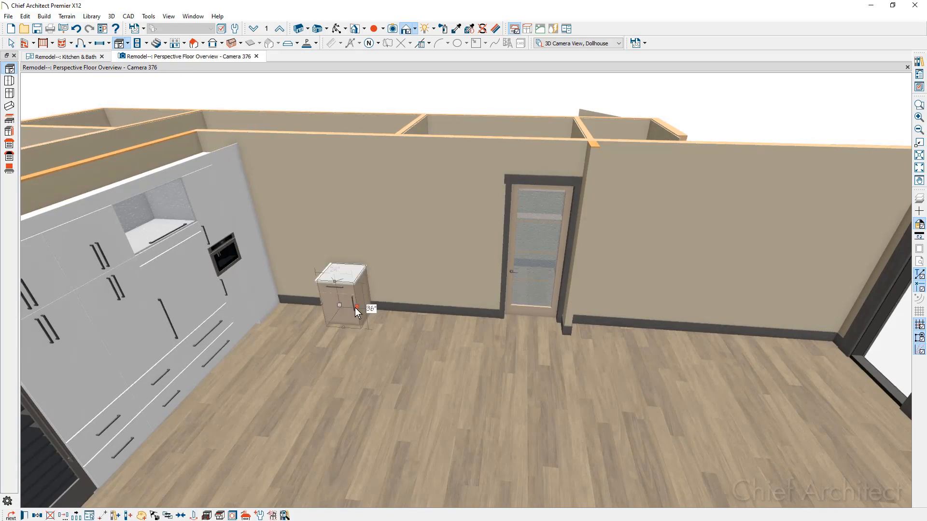
left_click_drag(354, 308, 365, 308)
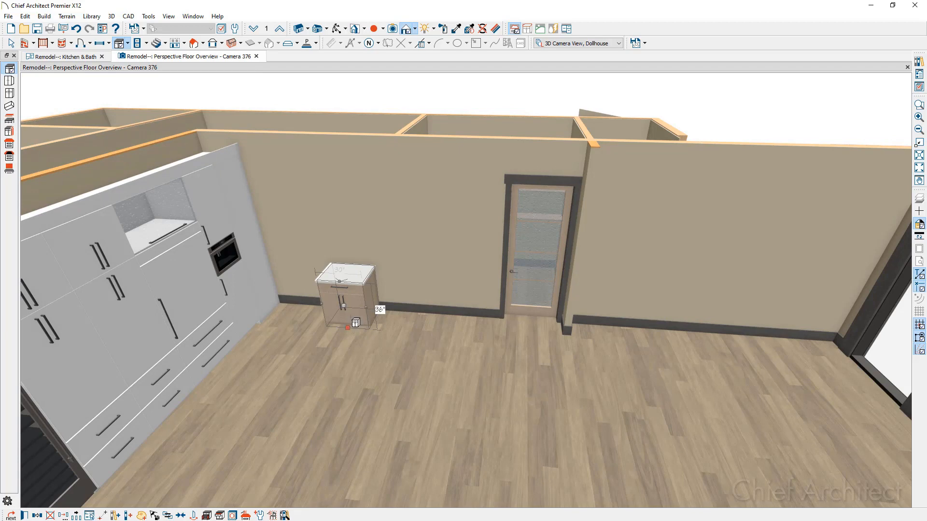
- Delete the drawer from the new base cabinet's front so that its doors fill the full height
double_click(354, 321)
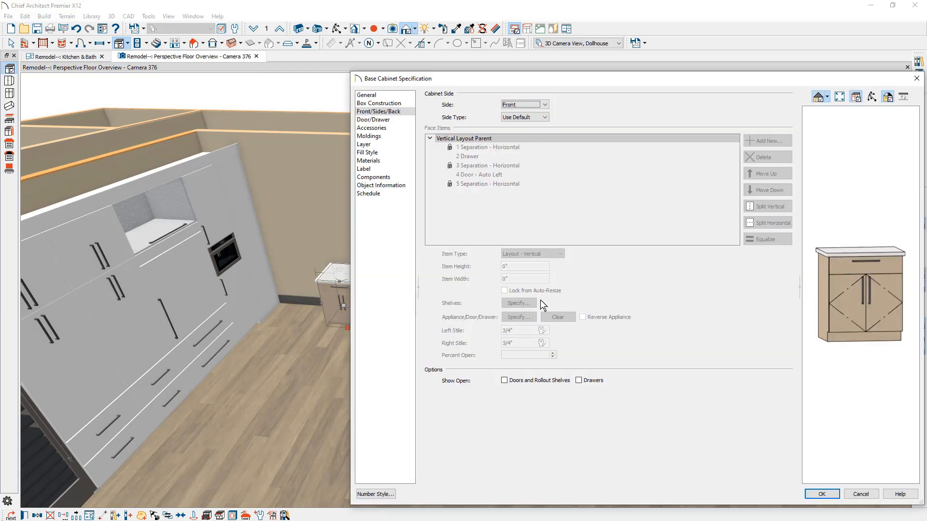
left_click(843, 270)
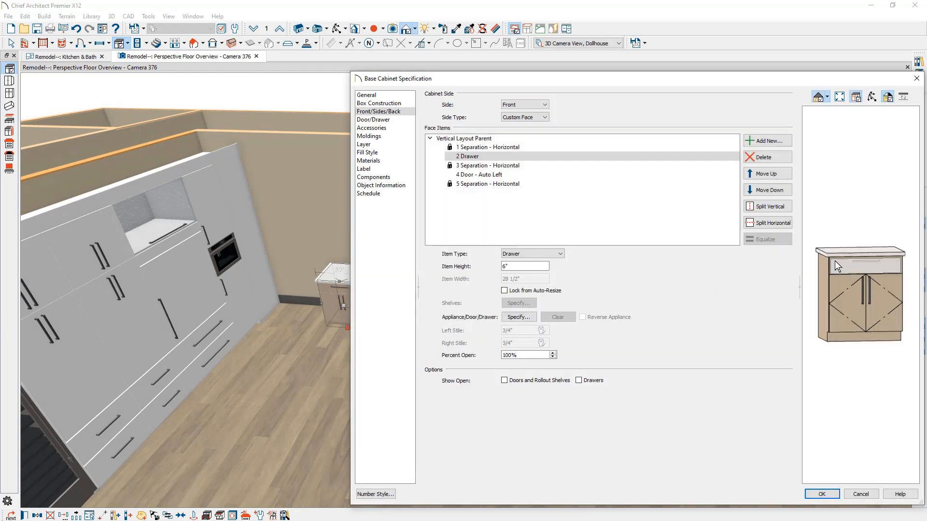
left_click(785, 160)
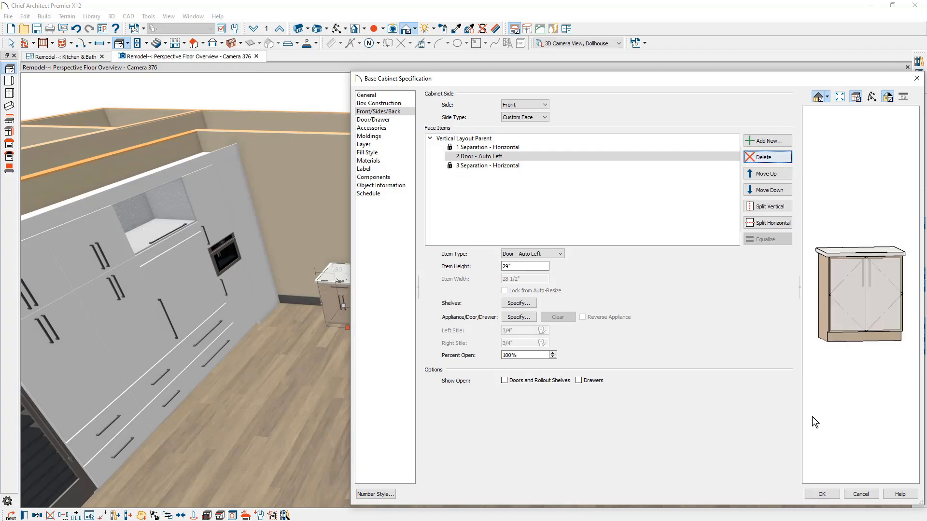
left_click(822, 494)
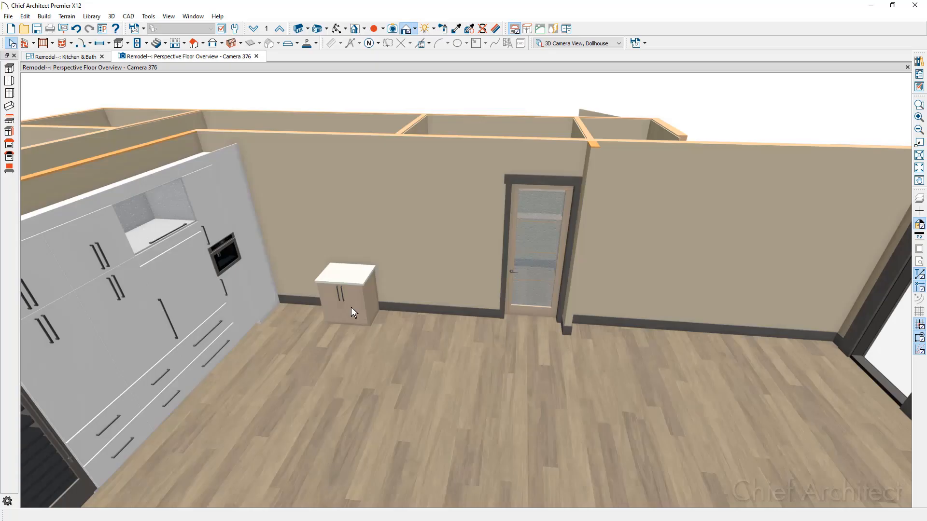
- Place a second base cabinet beside the first, on the side toward the glass door, and widen it to 30"
left_click(120, 43)
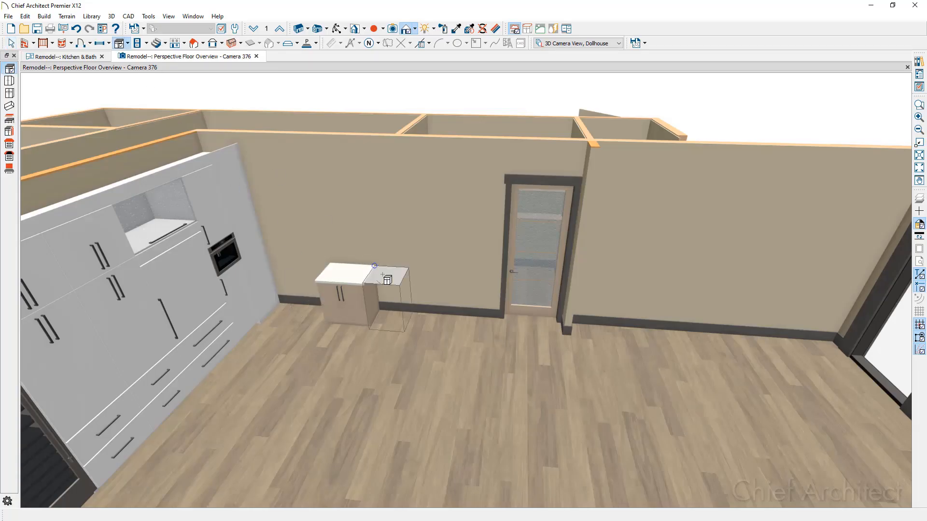
left_click(386, 279)
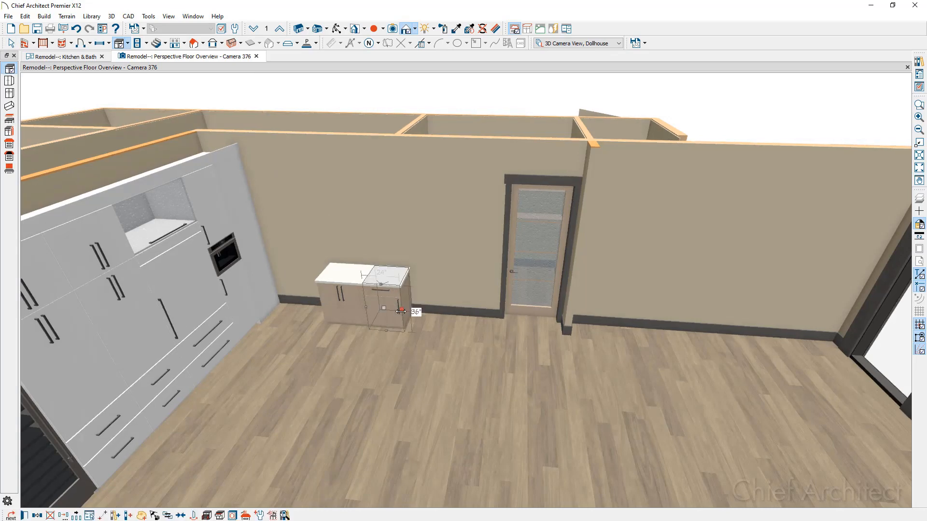
left_click_drag(400, 312, 410, 312)
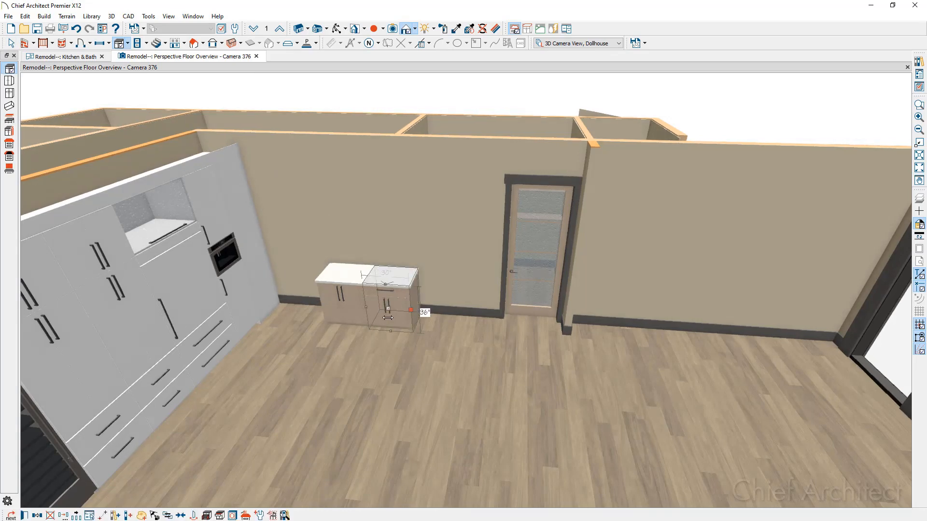
- Change the second base cabinet's door to a Drawer and split it horizontally, making a three-drawer front
double_click(387, 318)
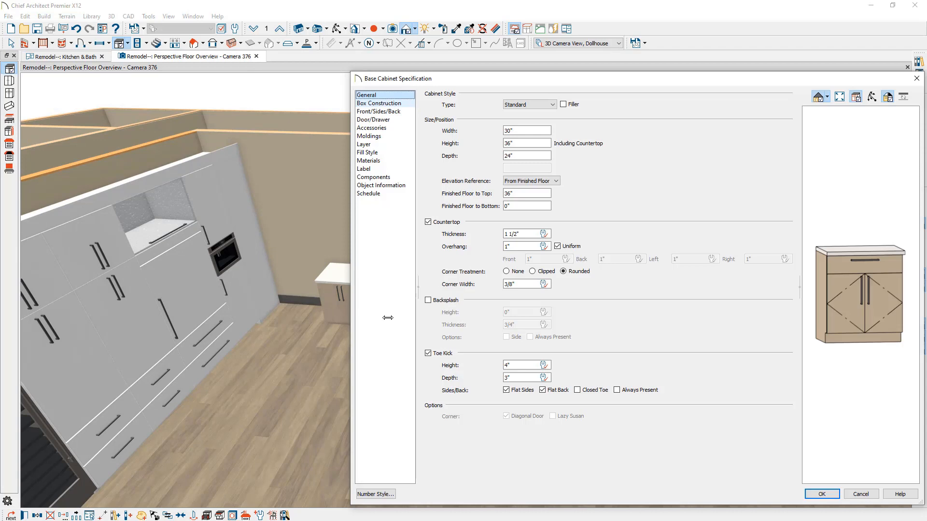
left_click(862, 299)
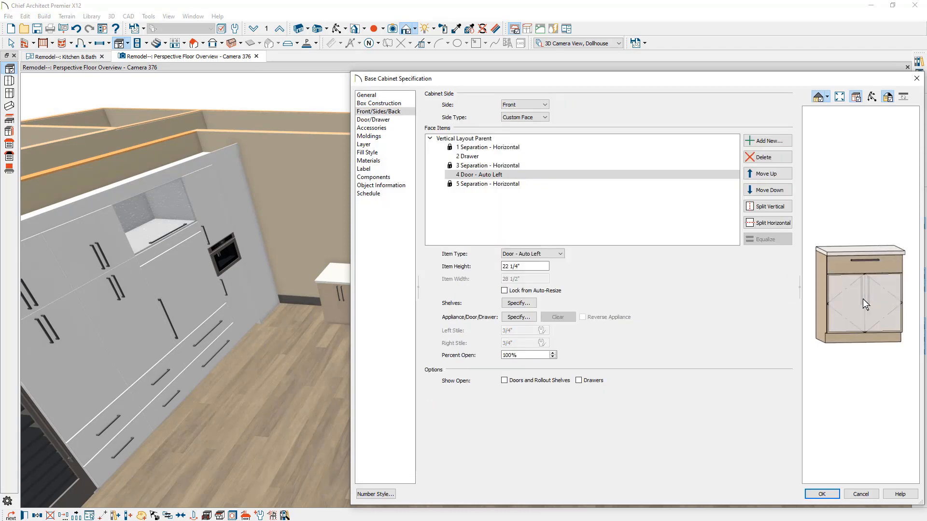
left_click(561, 255)
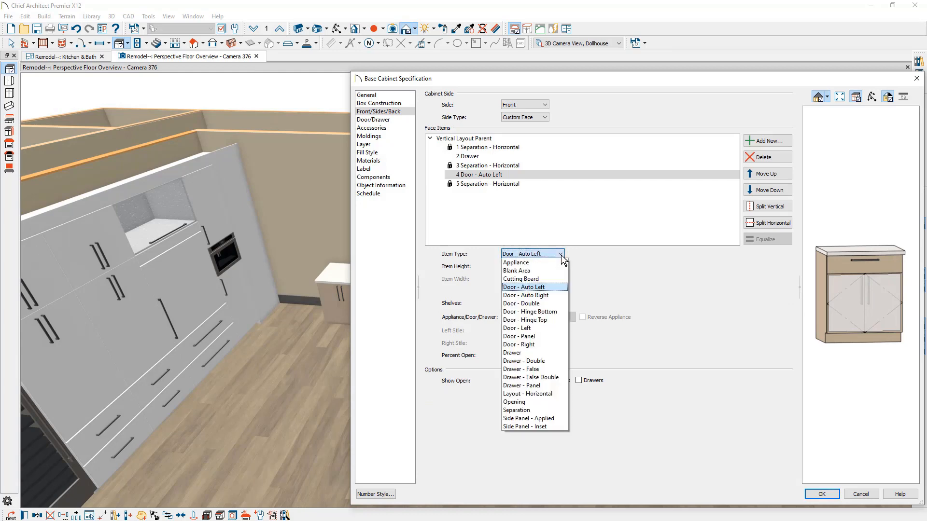
left_click(544, 353)
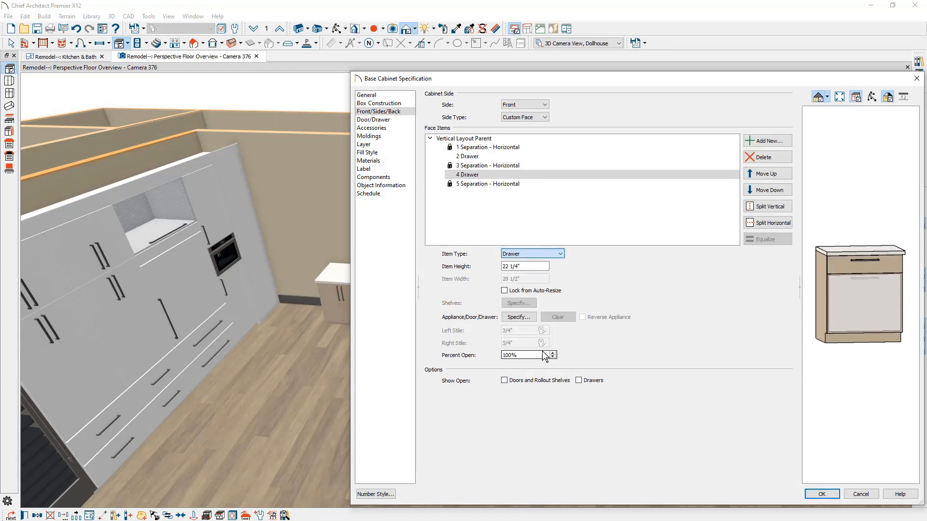
left_click(764, 221)
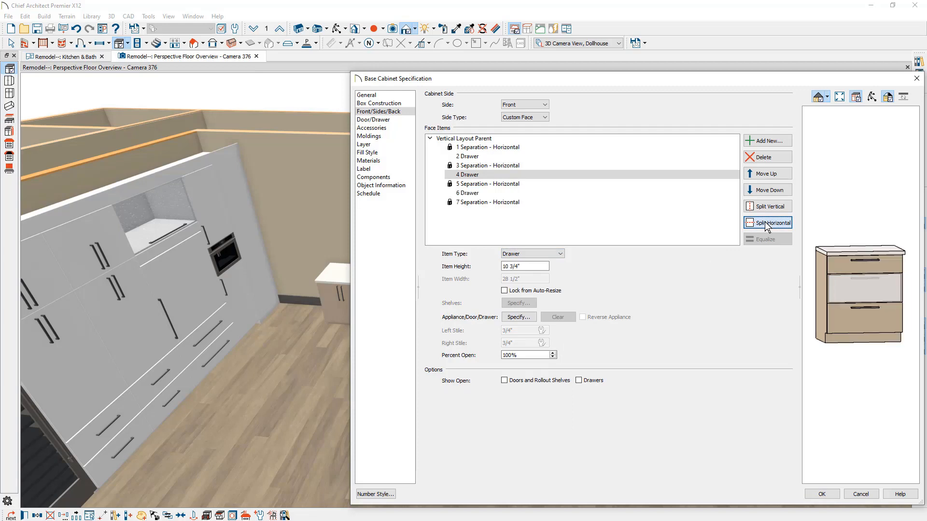
left_click(822, 494)
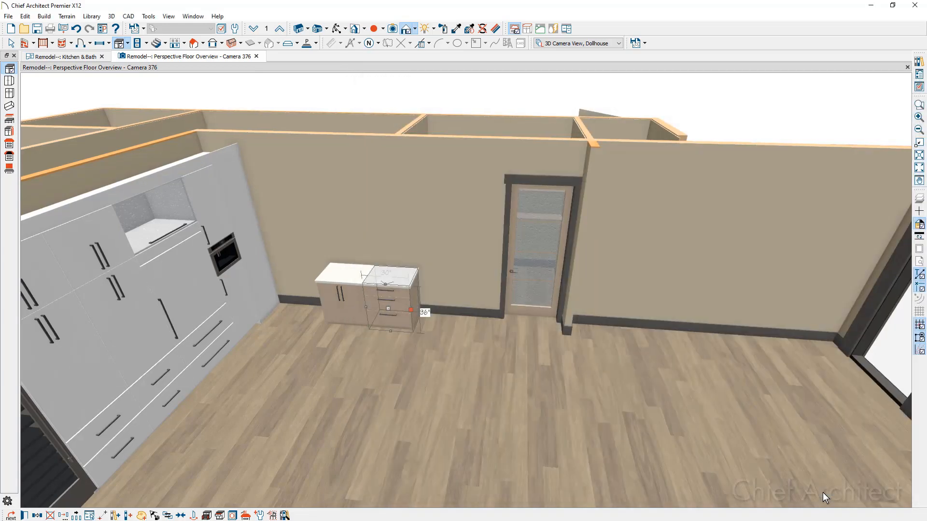
key("Escape")
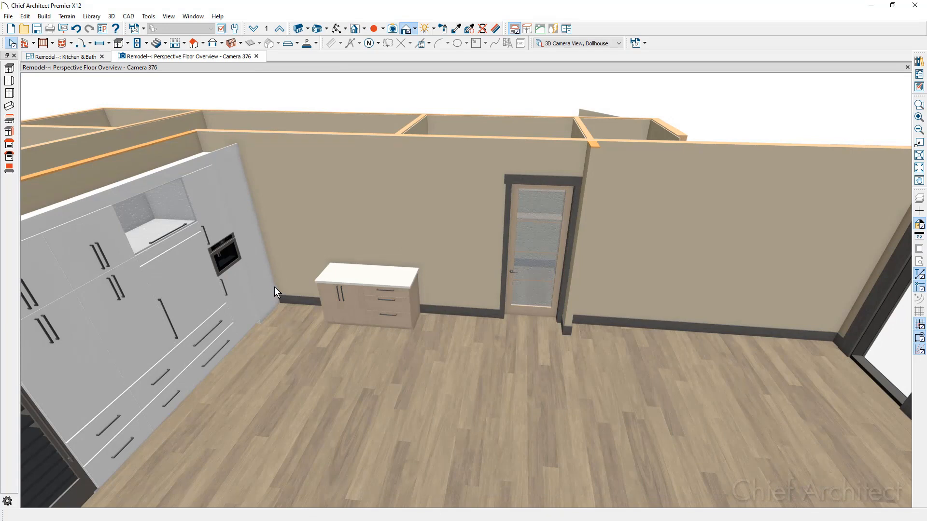
- In the Kitchen & Bath plan view, place a base filler on the wall between the utility cabinet and the B30 cabinet
left_click(88, 58)
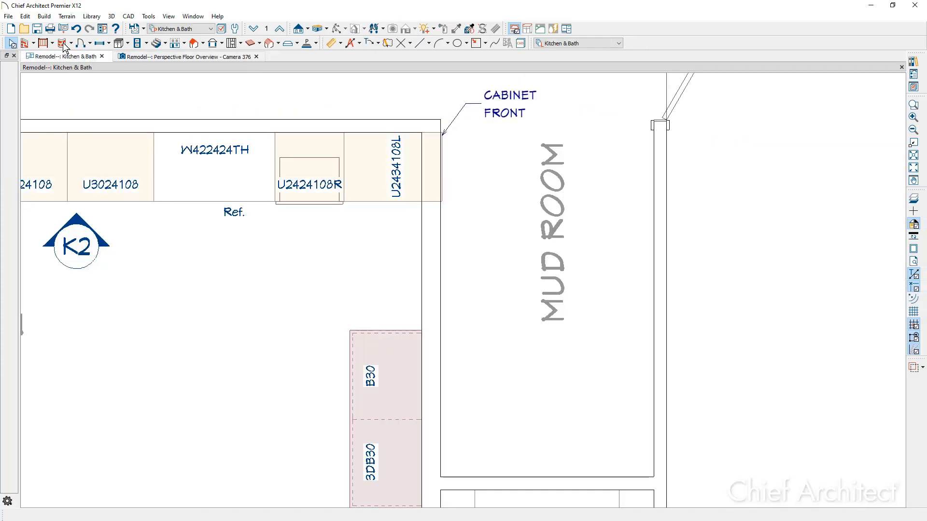
left_click(43, 16)
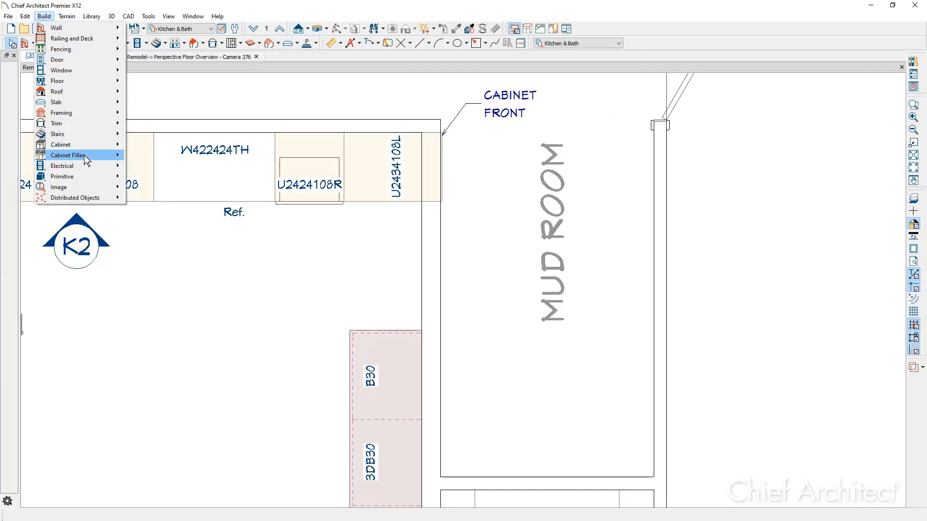
mouse_move(84, 155)
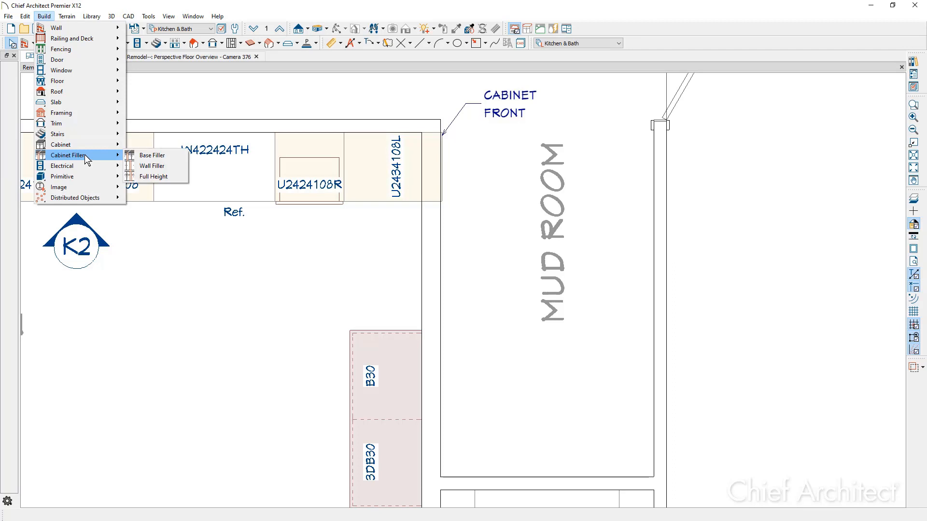
left_click(184, 161)
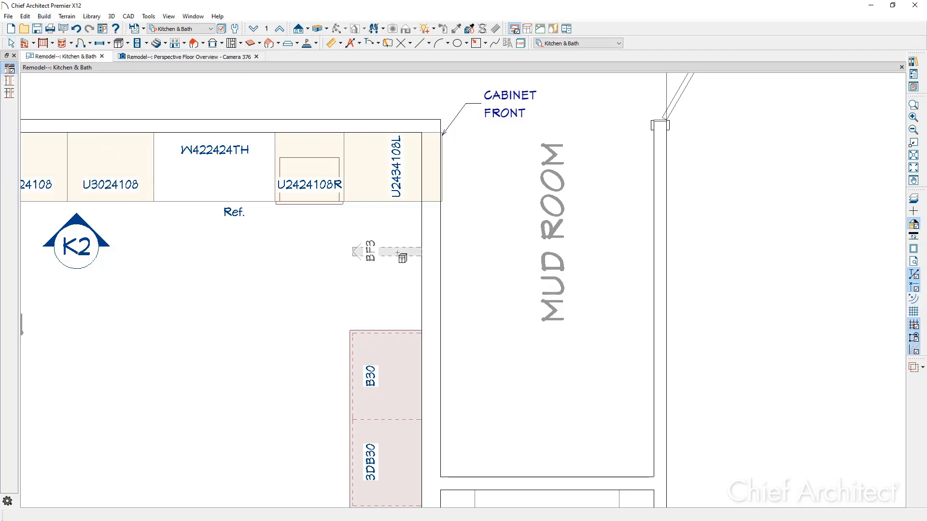
left_click(403, 258)
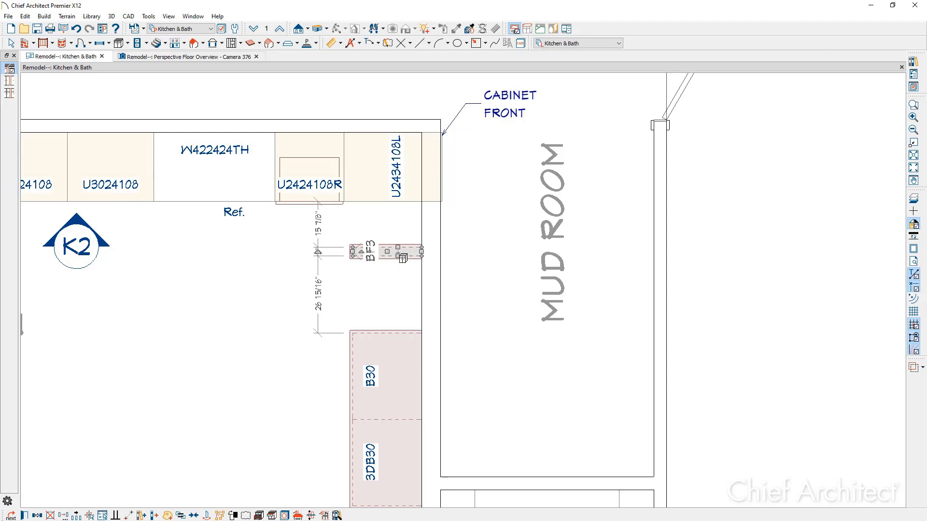
- Set the base filler's width to 2"
double_click(403, 258)
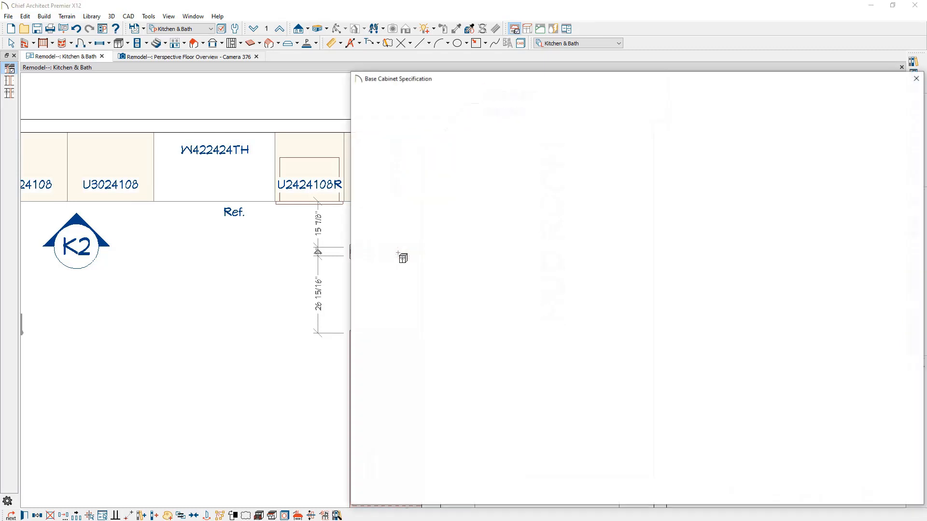
left_click(389, 96)
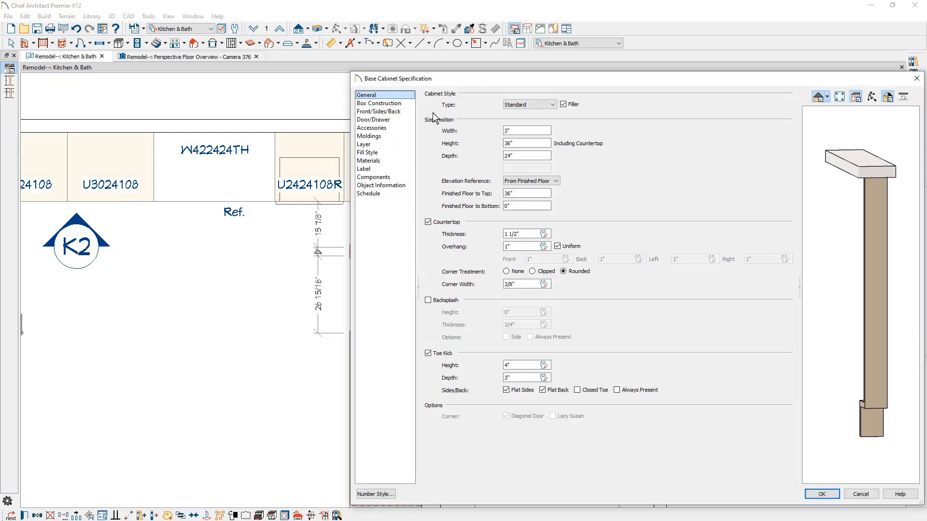
double_click(507, 130)
type("2")
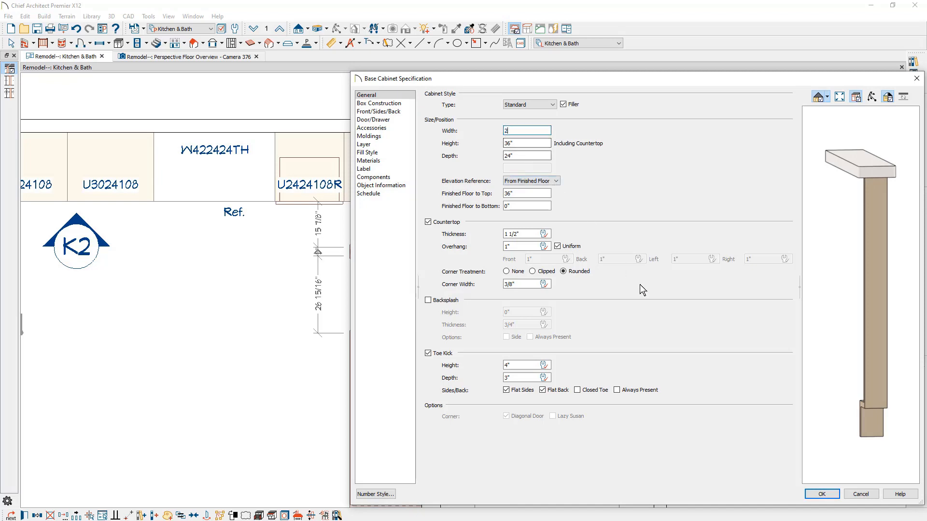
left_click(816, 493)
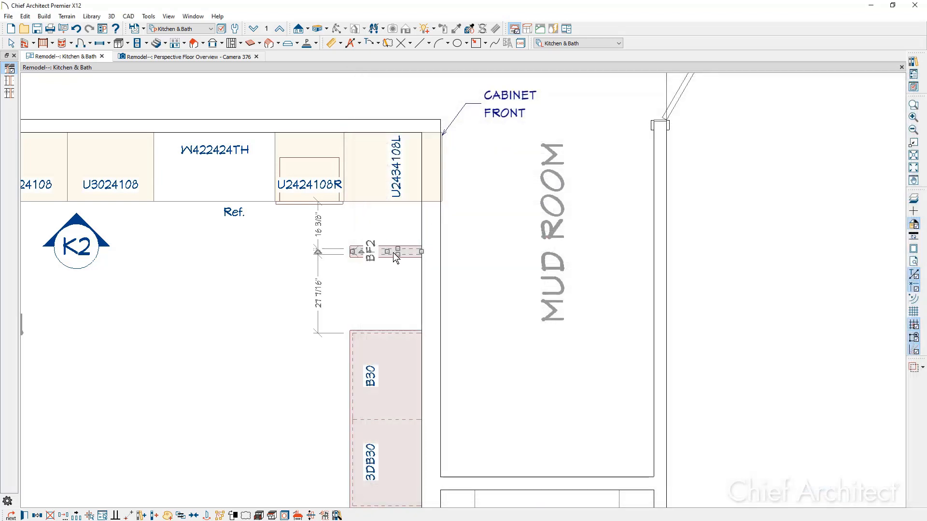
- Move the base filler against the front of the corner utility cabinet, and move the B30 and 3DB30 base cabinets together up against the filler
left_click_drag(388, 250, 387, 205)
key("Escape")
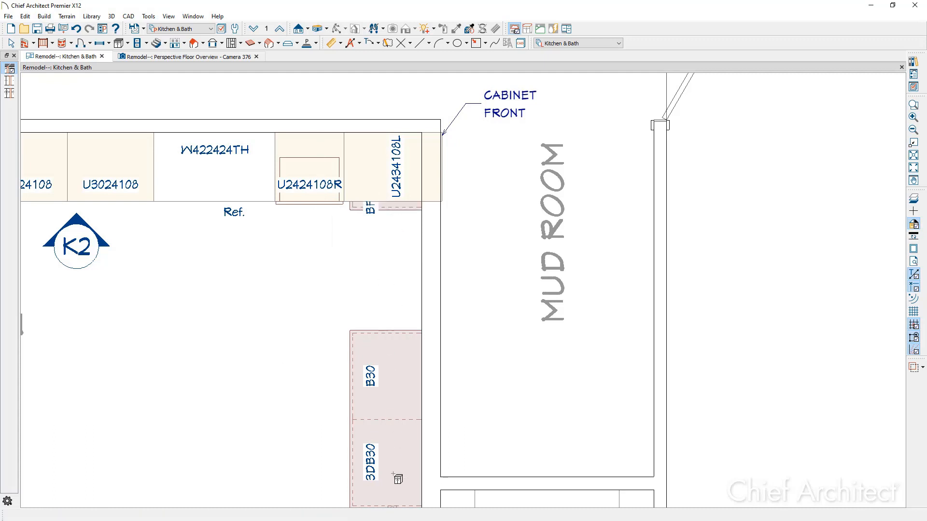
key("Escape")
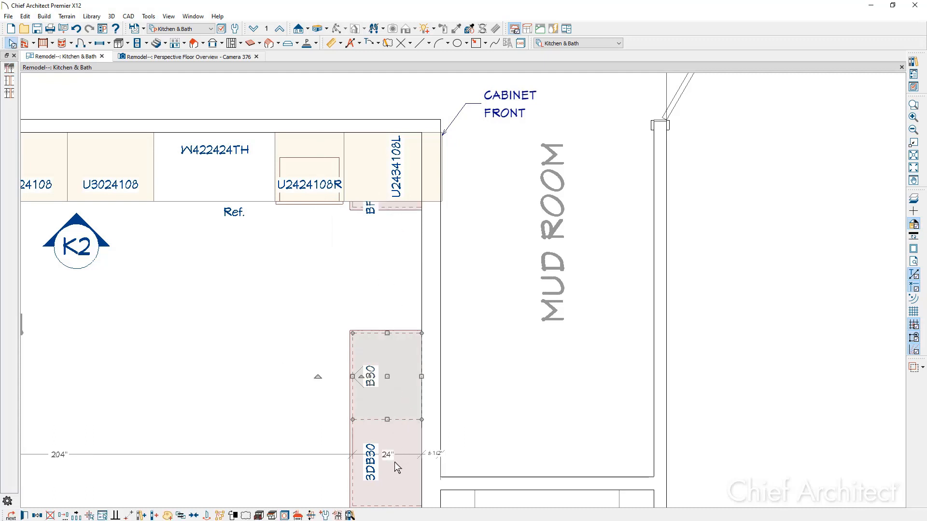
left_click(389, 410)
left_click_drag(385, 427, 385, 291)
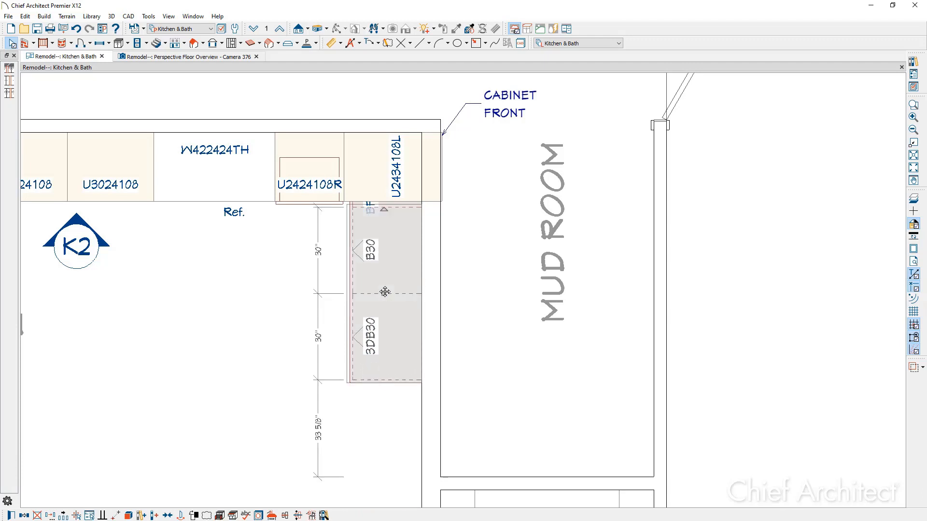
- Place a wall filler on the mud room wall, just beyond the end of the 3DB30 base cabinet
key("Escape")
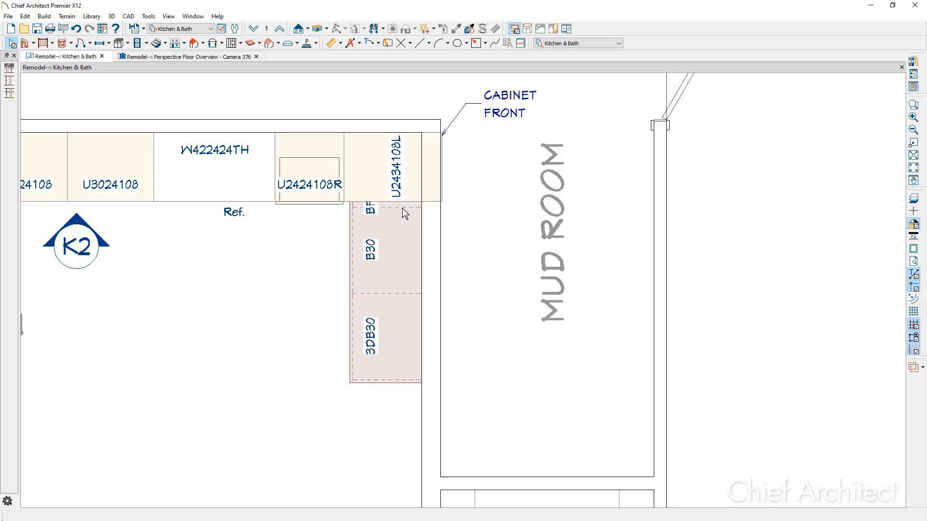
left_click(44, 17)
mouse_move(116, 155)
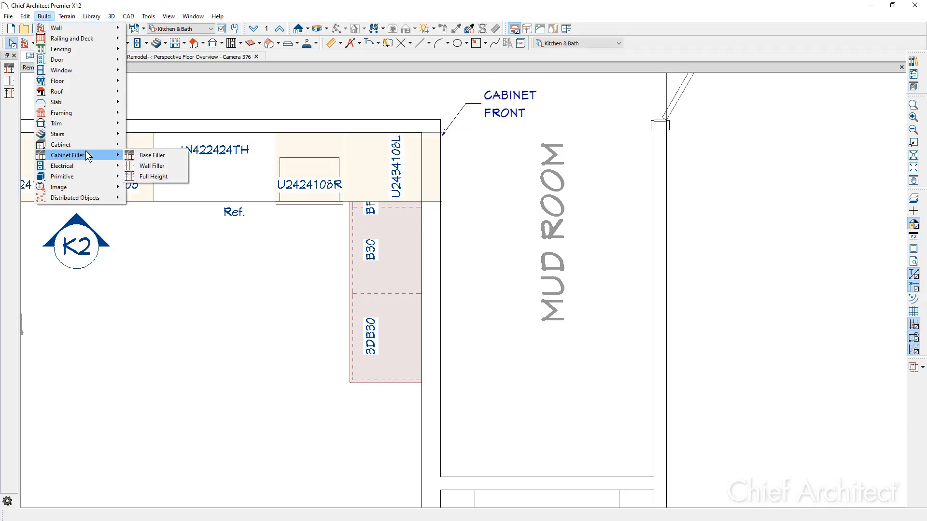
left_click(152, 166)
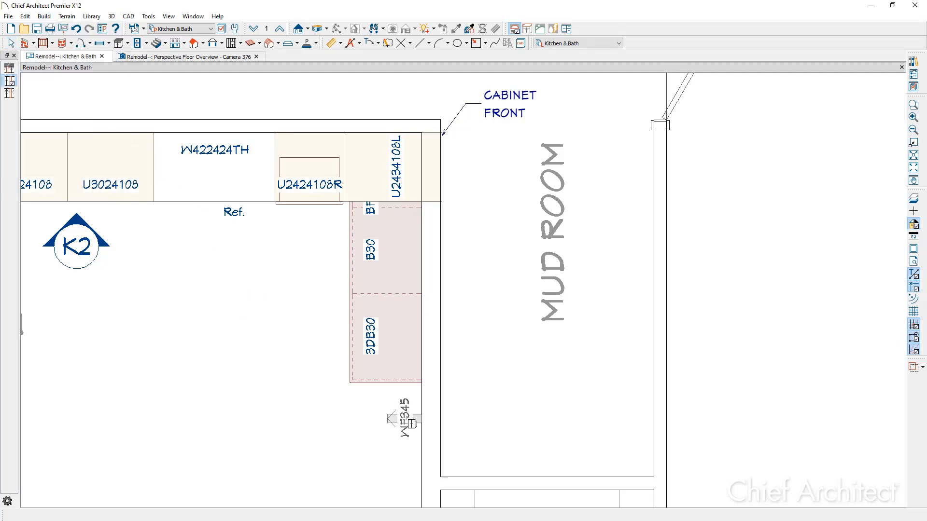
left_click(412, 424)
left_click(411, 424)
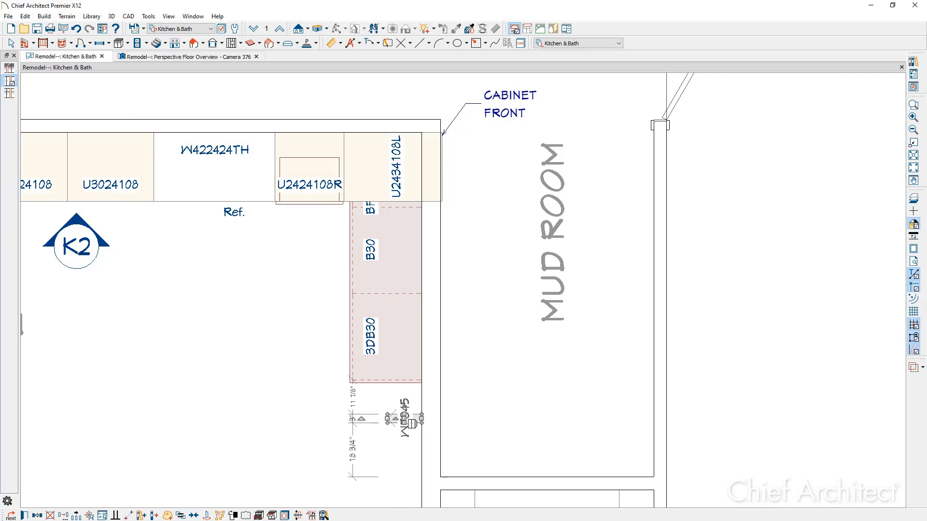
- Set the wall filler's width to 2" and move it against the front of the corner utility cabinet
double_click(412, 423)
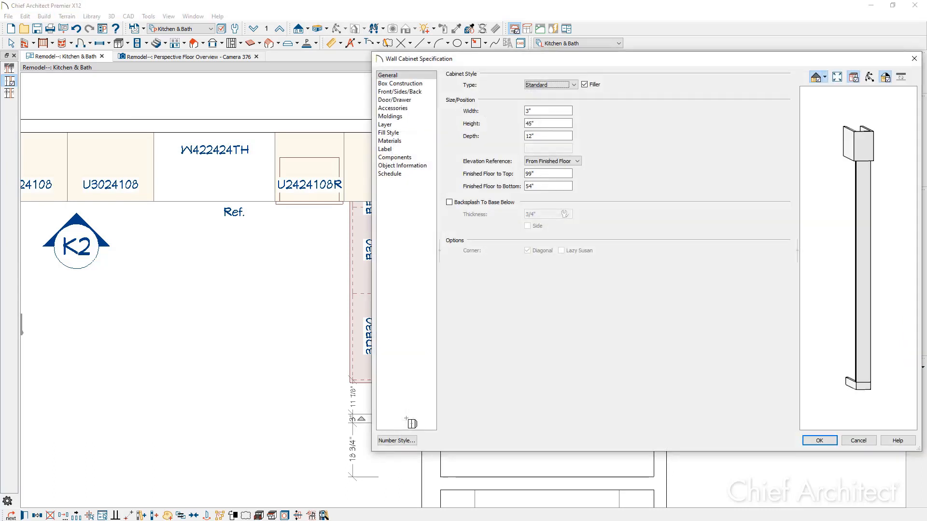
left_click_drag(554, 111, 521, 112)
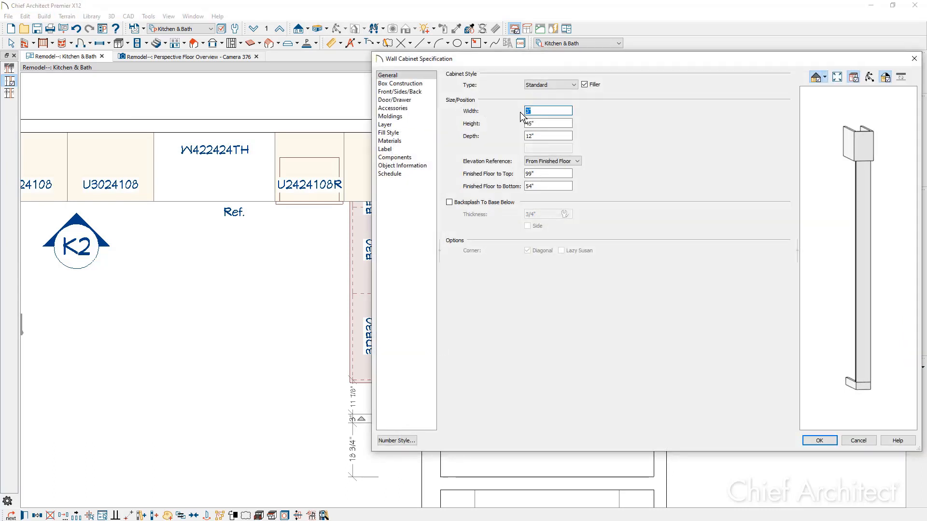
type("2")
left_click(818, 440)
left_click_drag(392, 418, 413, 202)
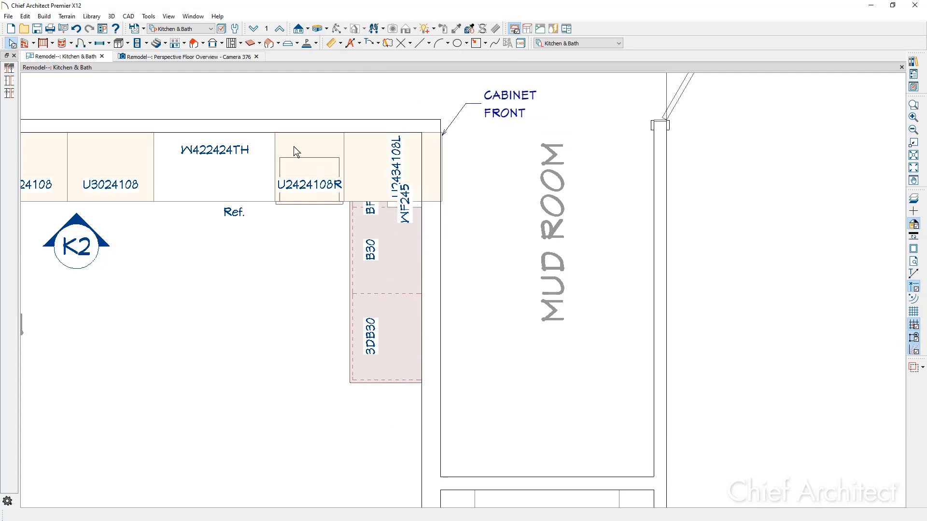
- In the perspective floor overview, place a wall cabinet on the wall above the base cabinets
left_click(218, 63)
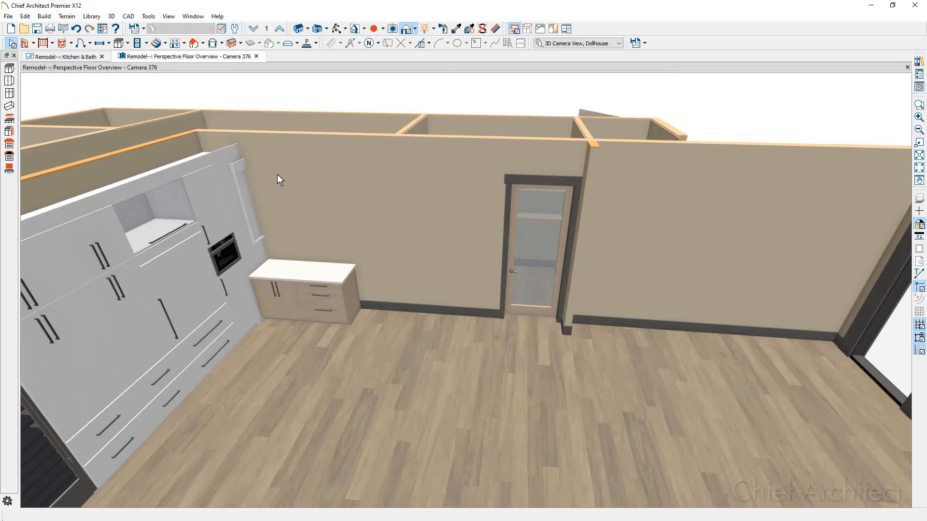
left_click(128, 43)
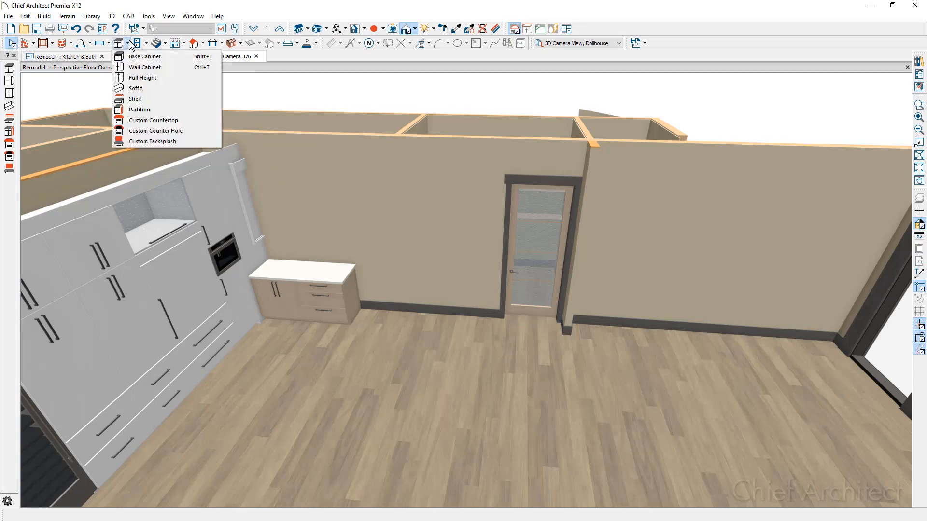
left_click(154, 69)
left_click(298, 189)
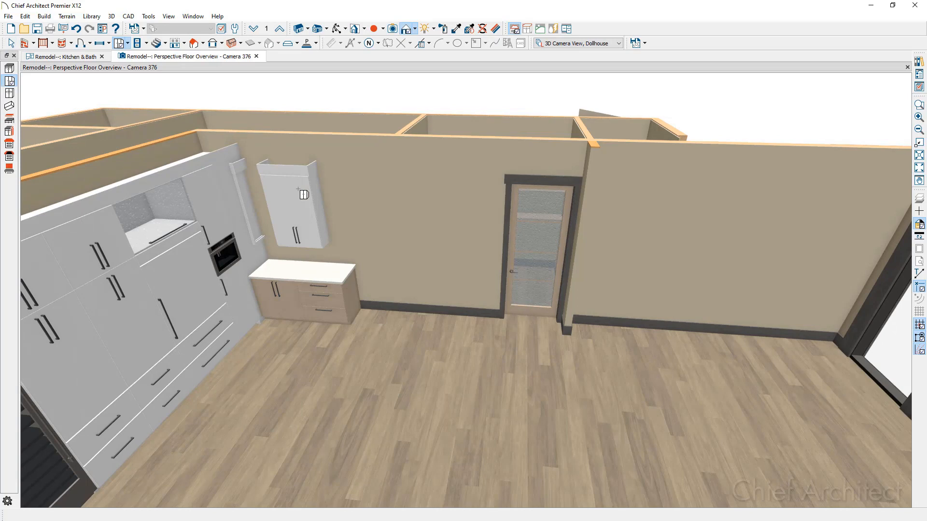
- Set the new wall cabinet's height to 54"
double_click(303, 194)
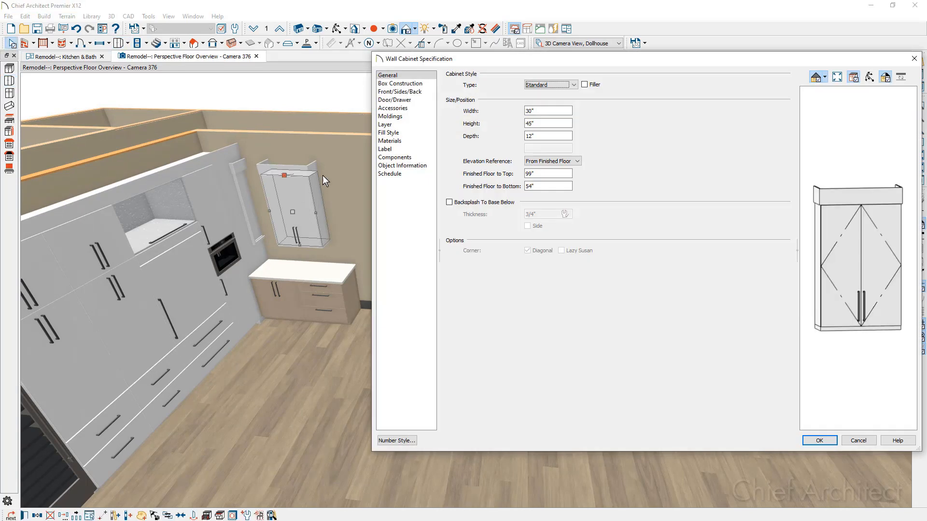
double_click(529, 123)
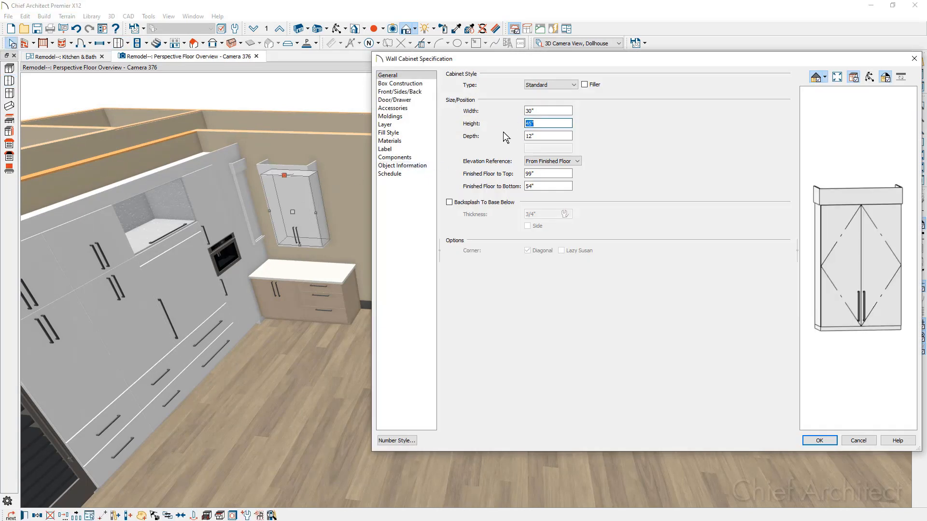
type("54")
key("Tab")
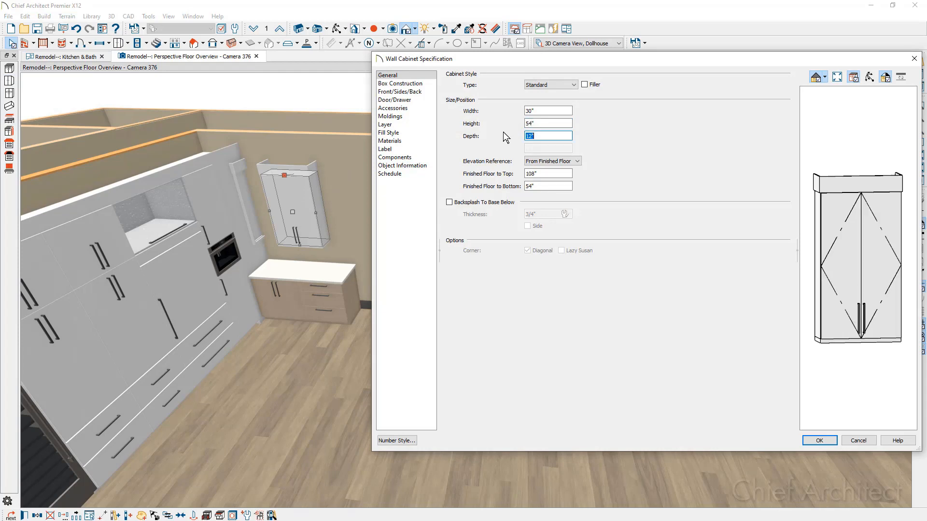
- Split the wall cabinet's door horizontally, making the upper face item 15" high with the type Door - Hinge Top
left_click(845, 250)
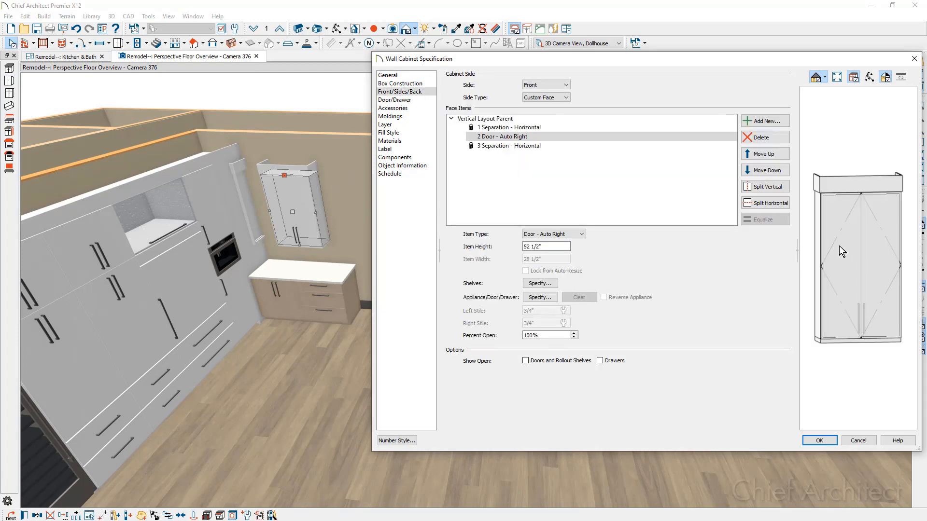
left_click(780, 204)
left_click_drag(554, 249, 500, 250)
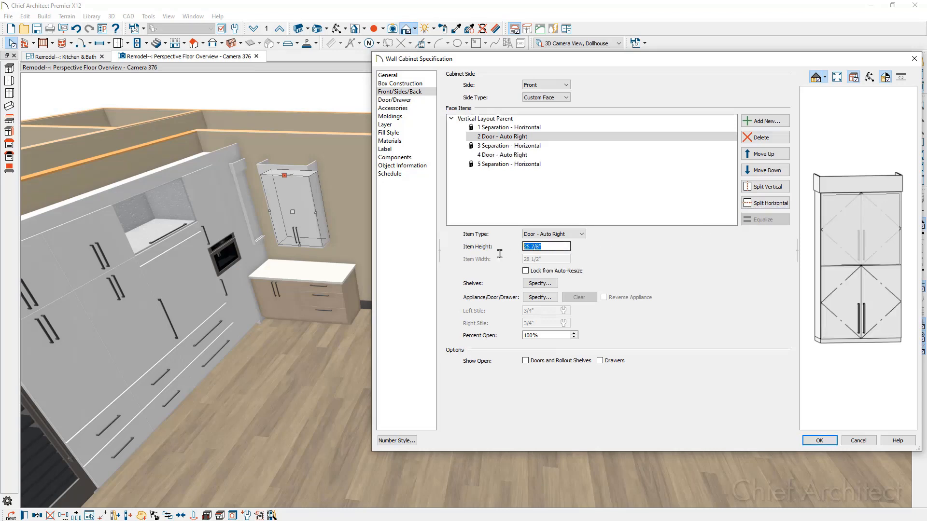
type("15")
left_click(581, 234)
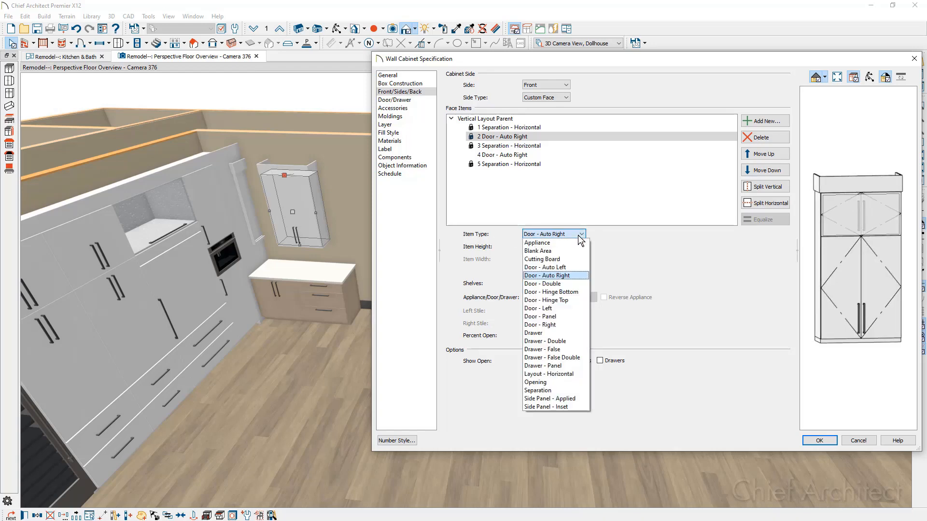
left_click(575, 300)
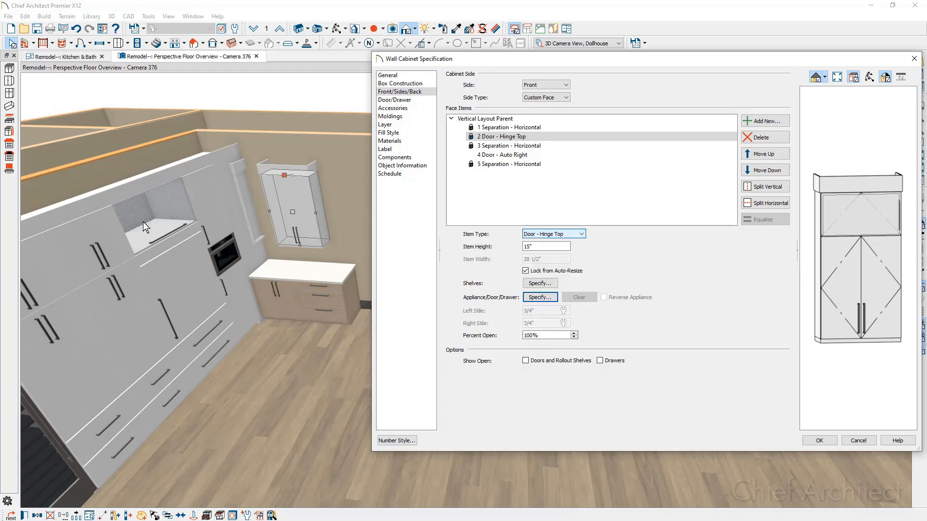
- Give the upper hinge-top door the "hw, med pull, horz" handle, set 0" in from the edge
left_click(547, 297)
left_click(730, 271)
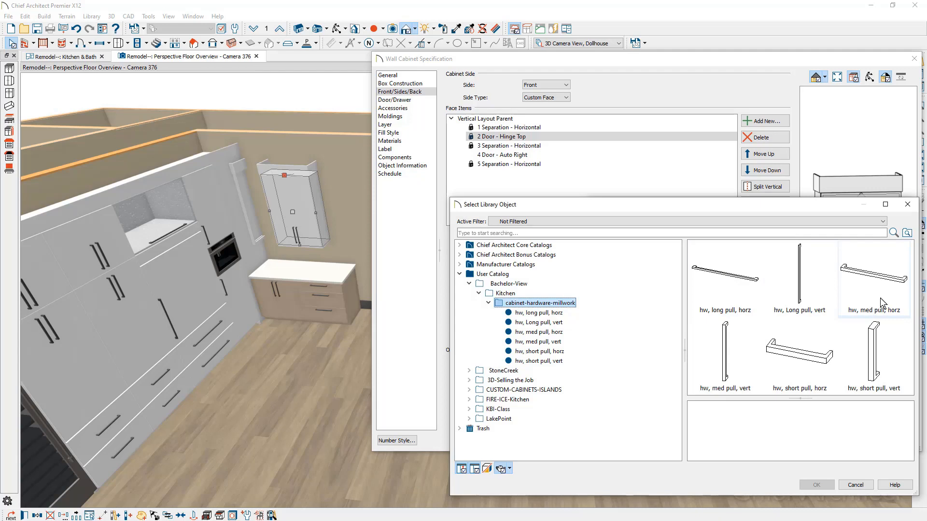
left_click(874, 280)
left_click(821, 485)
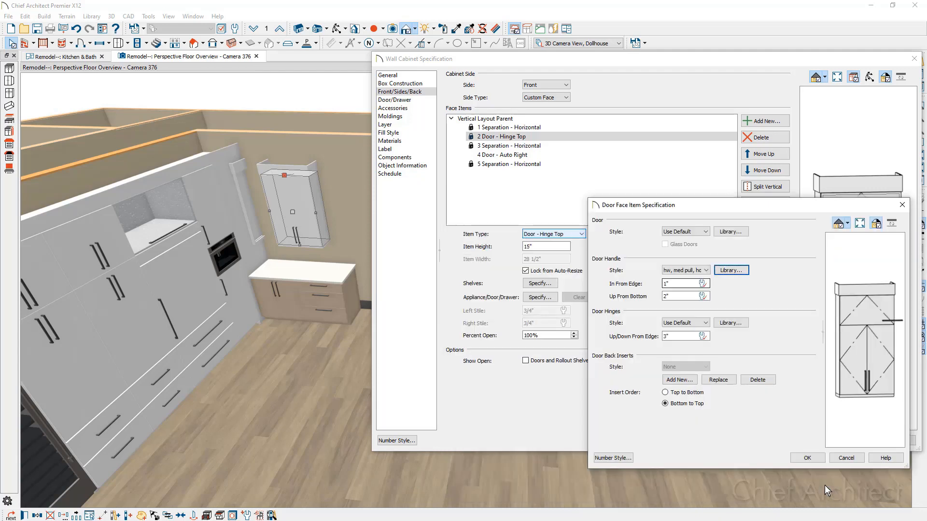
key("Tab")
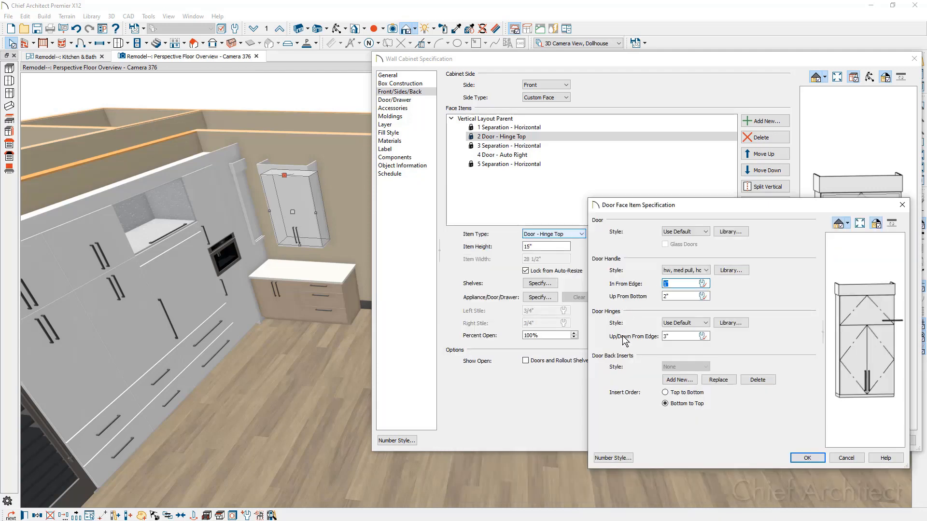
type("0")
key("Tab")
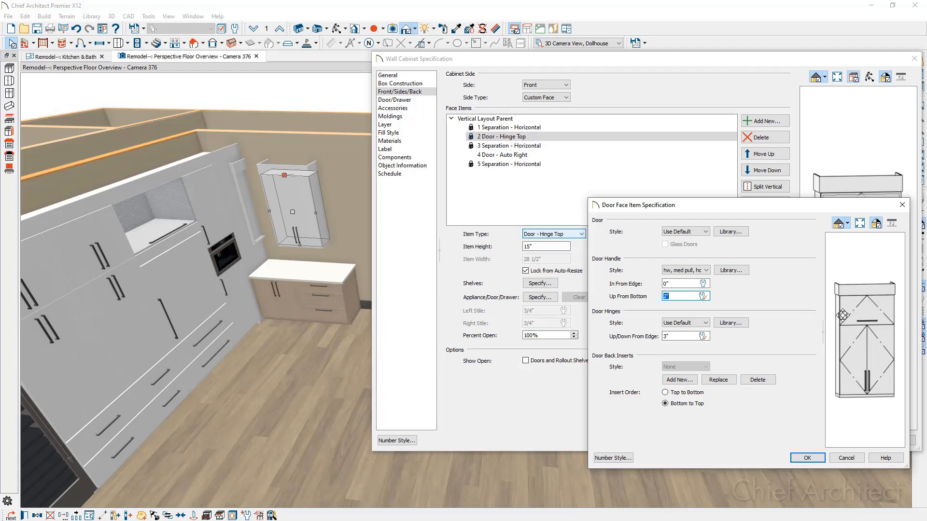
- Make the upper hinge-top door a glass door in the Slab Doors style and apply the wall cabinet's changes
left_click(707, 232)
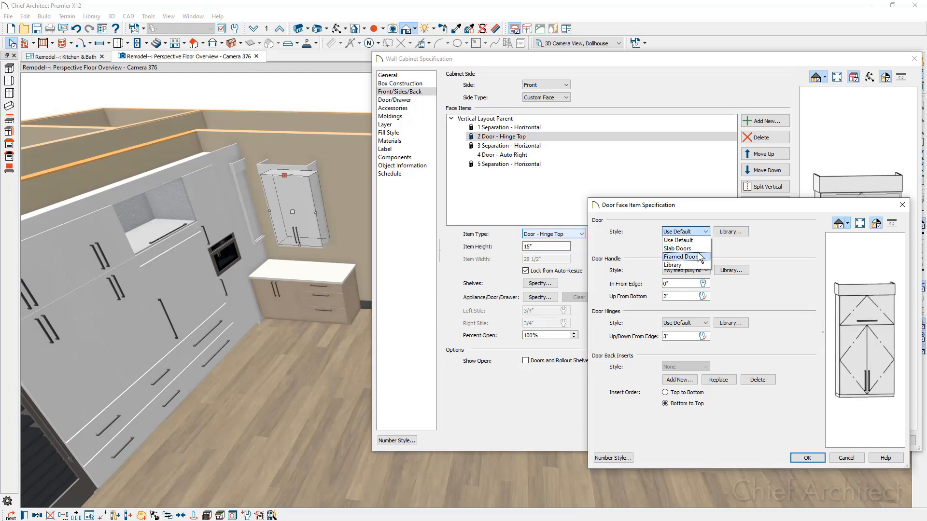
left_click(677, 248)
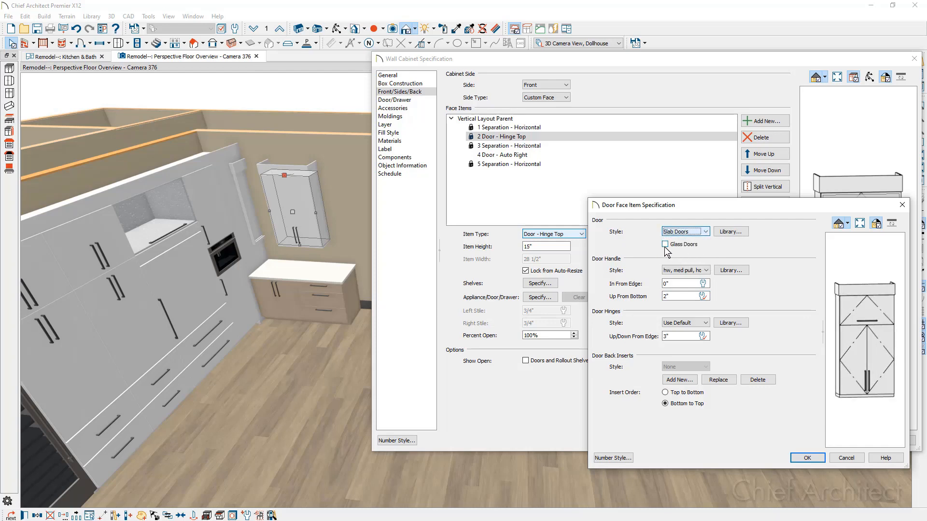
left_click(665, 245)
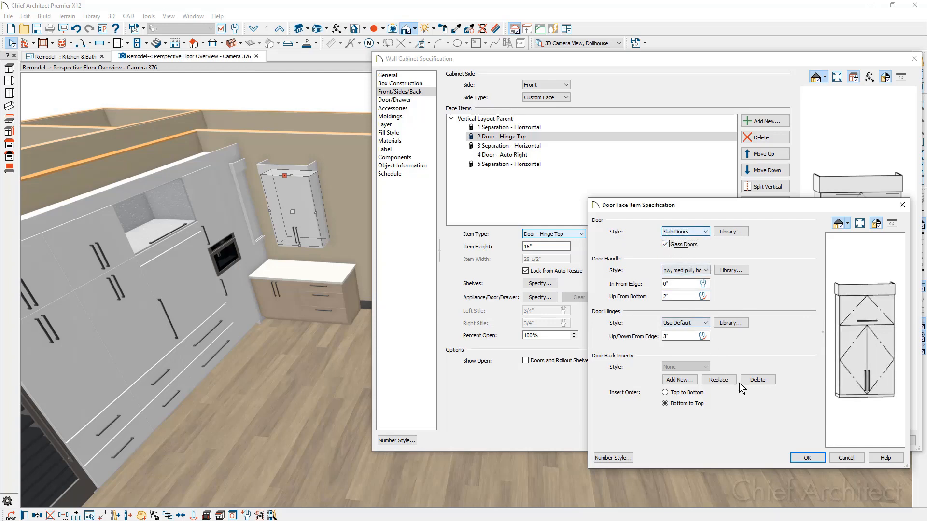
left_click(798, 462)
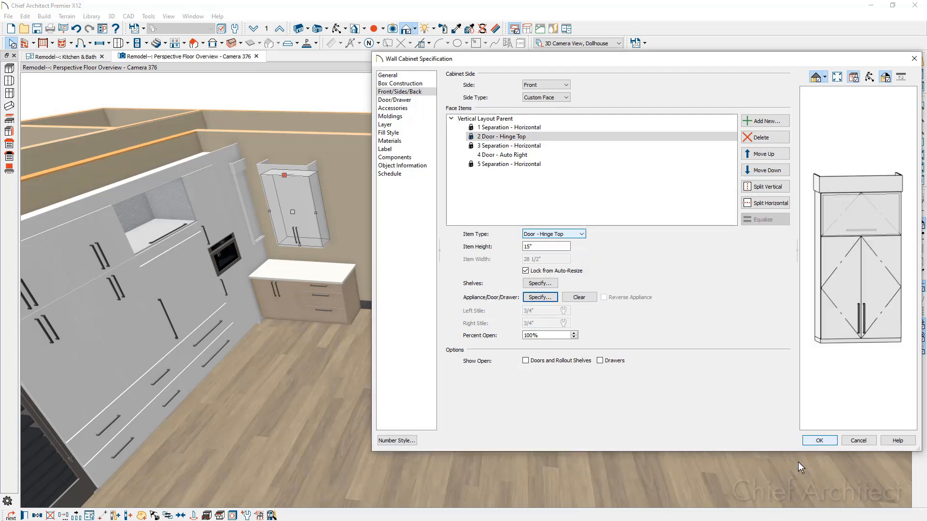
key("Return")
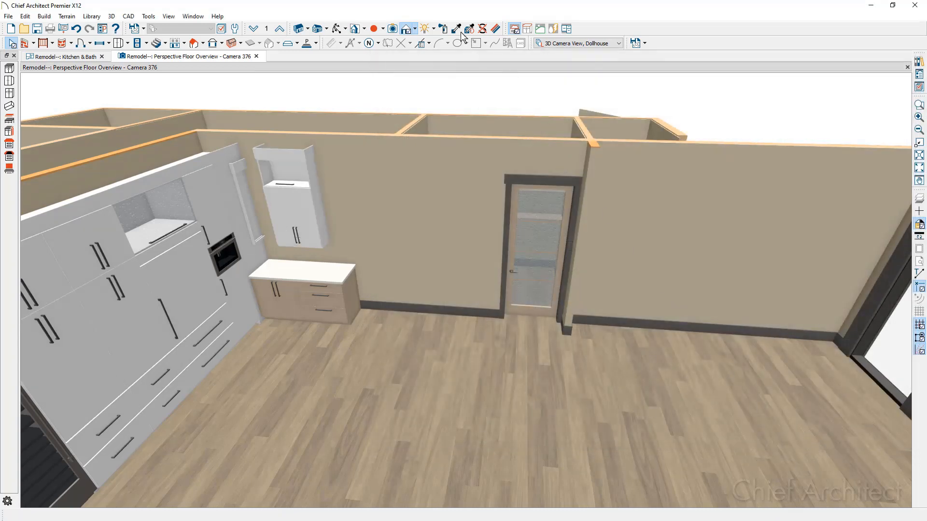
- Copy the glass material from the full-height run's upper glass door to the wall cabinet's upper glass door
left_click(456, 30)
left_click(175, 209)
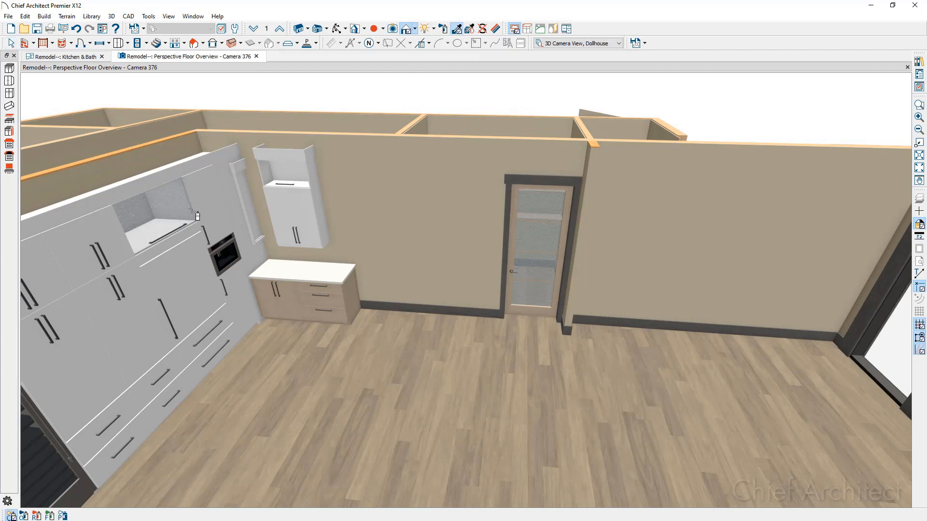
left_click(279, 177)
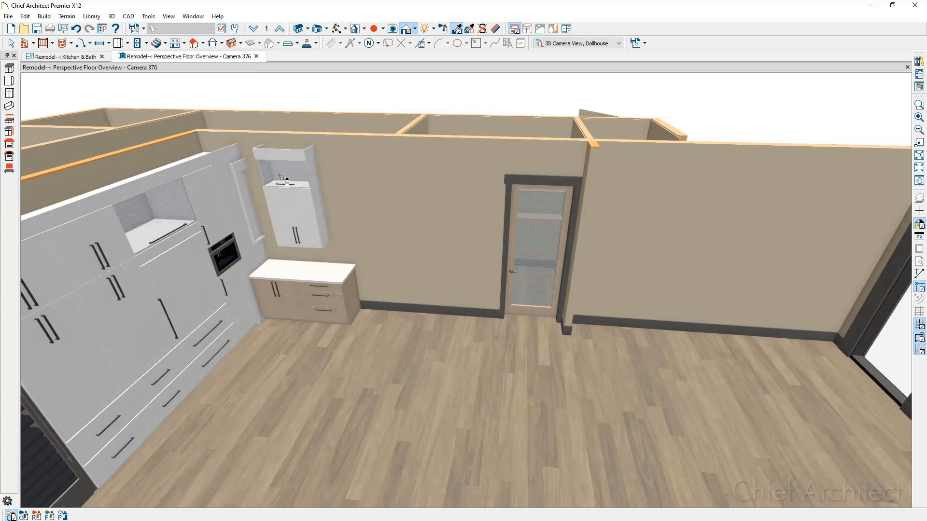
key("space")
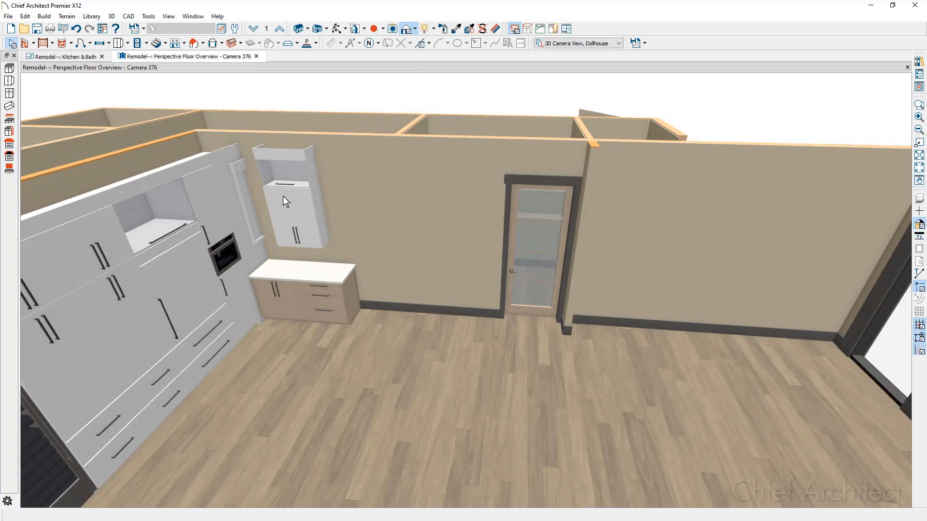
- Move the wall cabinet up against the wall filler in the corner, and set the filler's height to 54"
left_click(288, 204)
left_click_drag(291, 206, 263, 206)
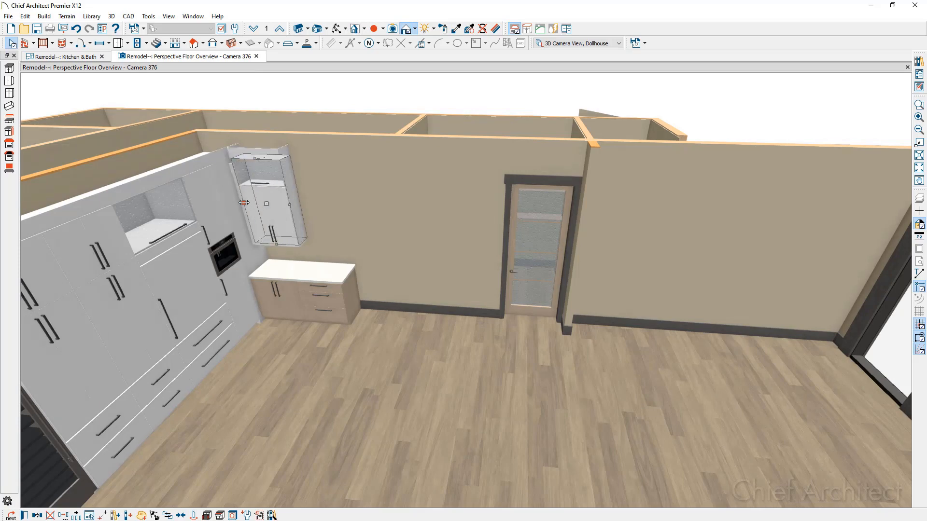
left_click(233, 176)
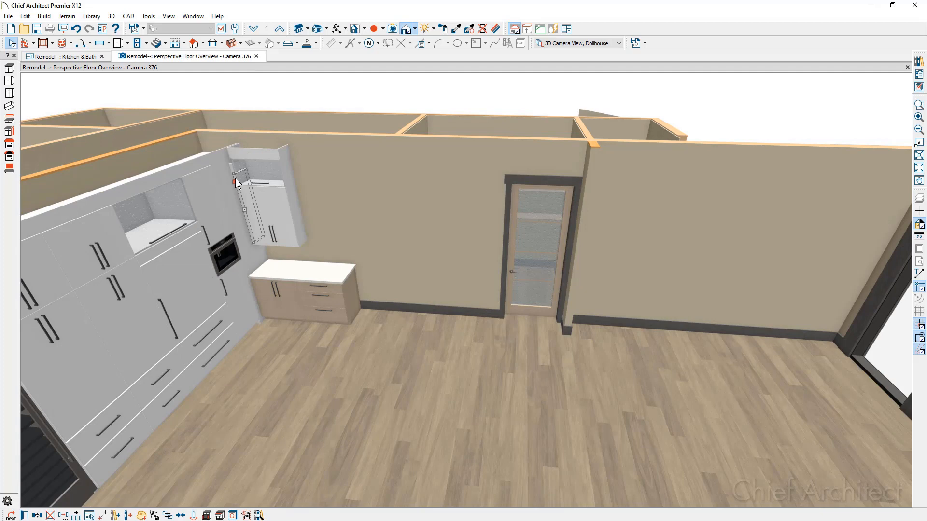
double_click(237, 184)
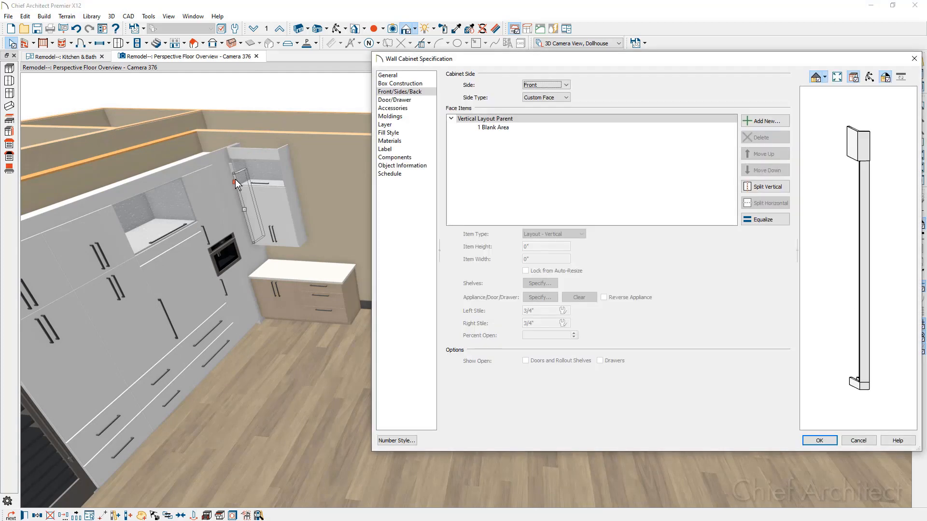
left_click(400, 76)
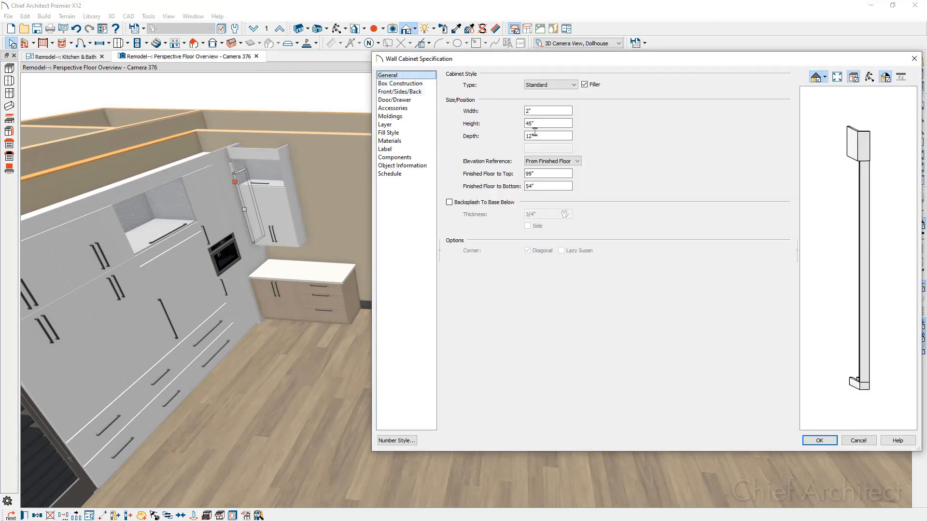
left_click_drag(549, 126, 501, 132)
type("54")
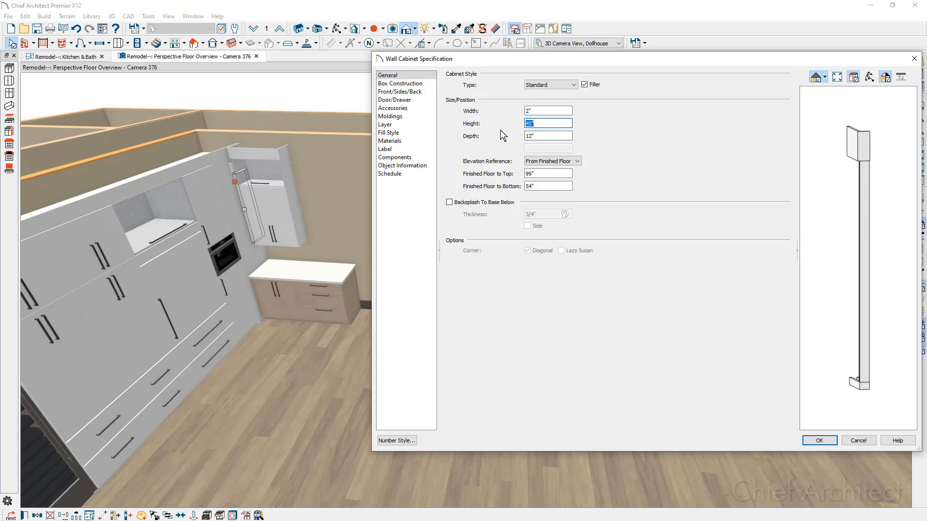
left_click(819, 441)
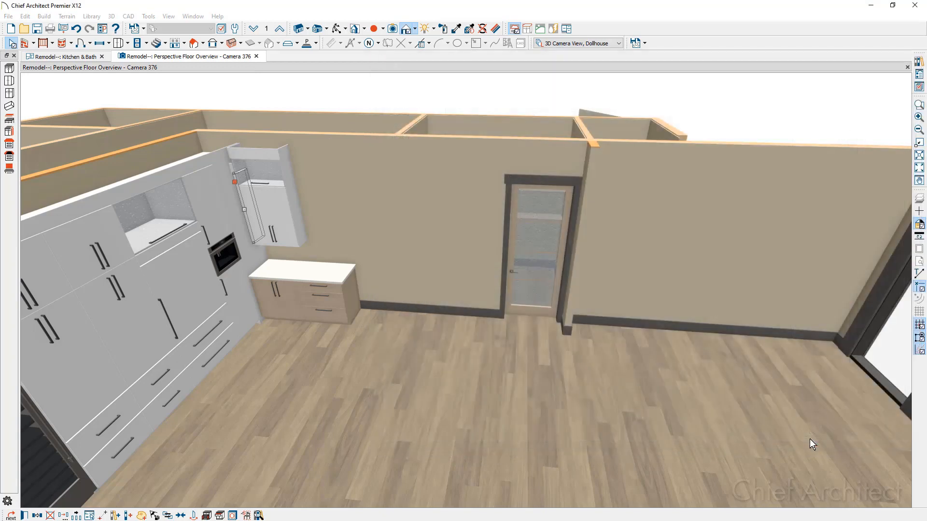
- Copy the wall cabinet, butt the copy against the original's exposed side, and narrow the copy to 27"
left_click(257, 216)
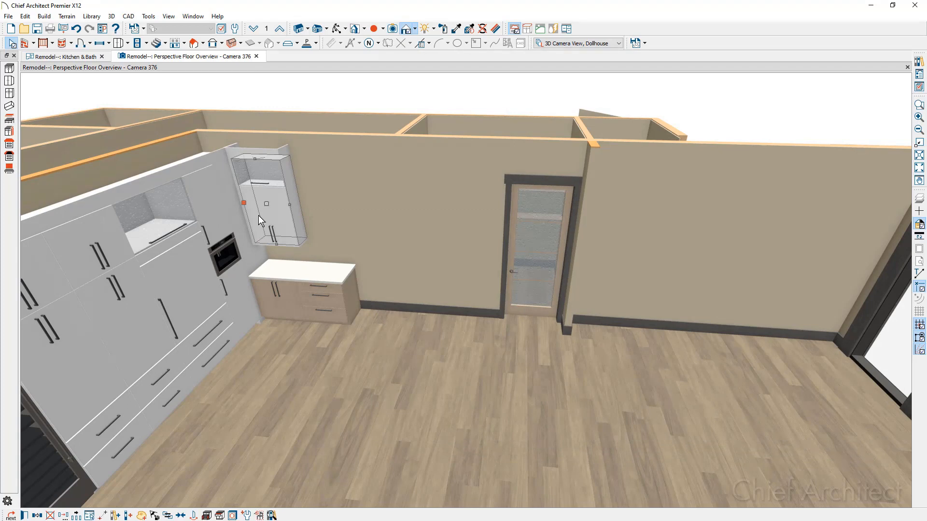
left_click(38, 515)
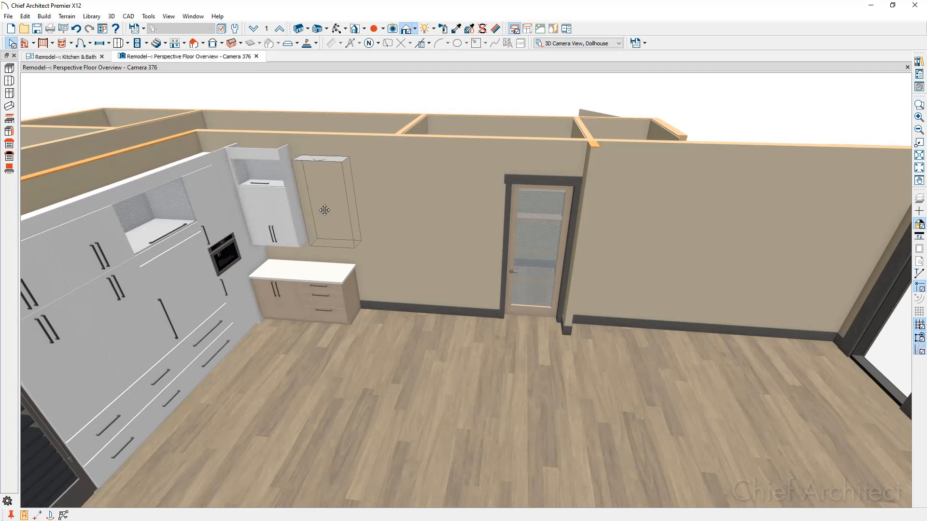
left_click(320, 206)
left_click_drag(320, 206, 297, 204)
key("Escape")
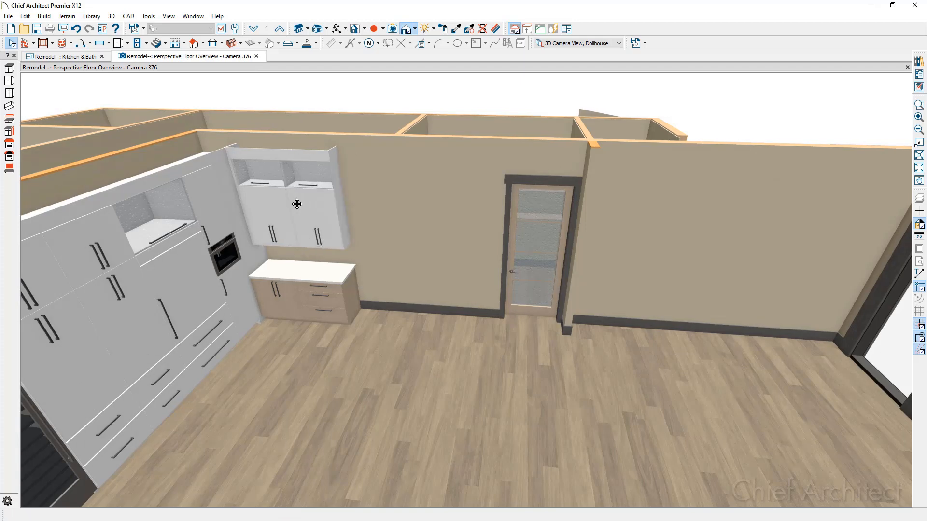
left_click(297, 208)
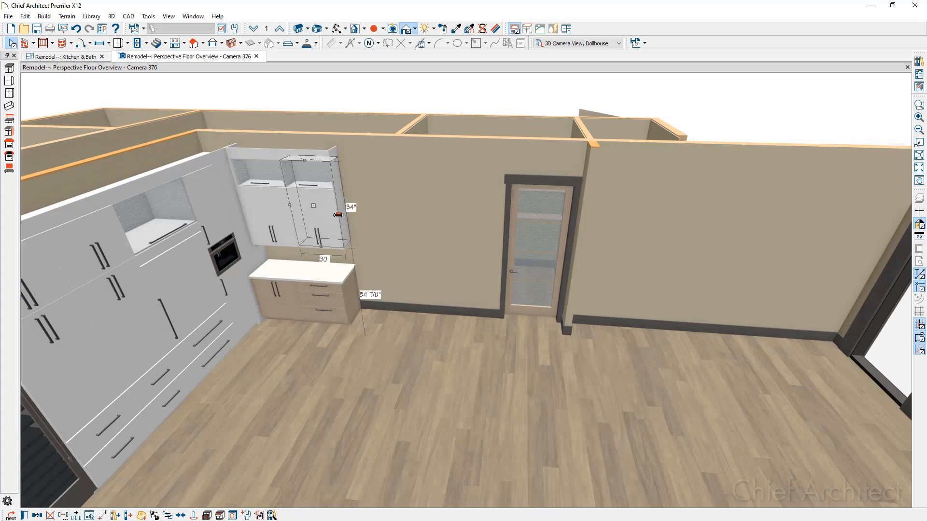
left_click_drag(338, 215, 333, 213)
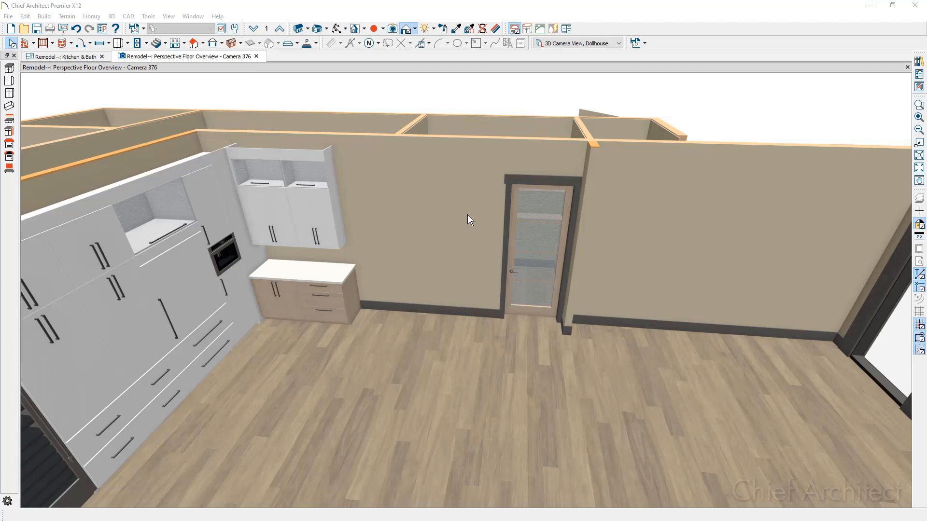
- Search the library for IR-36_TH and place the Wolf-IR-36_TH 36" Transitional Induction Range against the end of the base cabinets
left_click(919, 61)
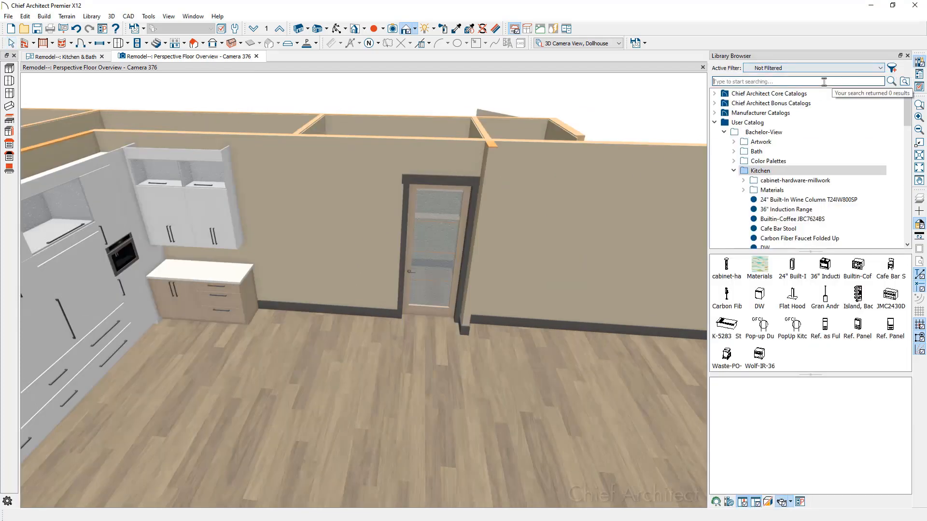
type("IR-36_TH")
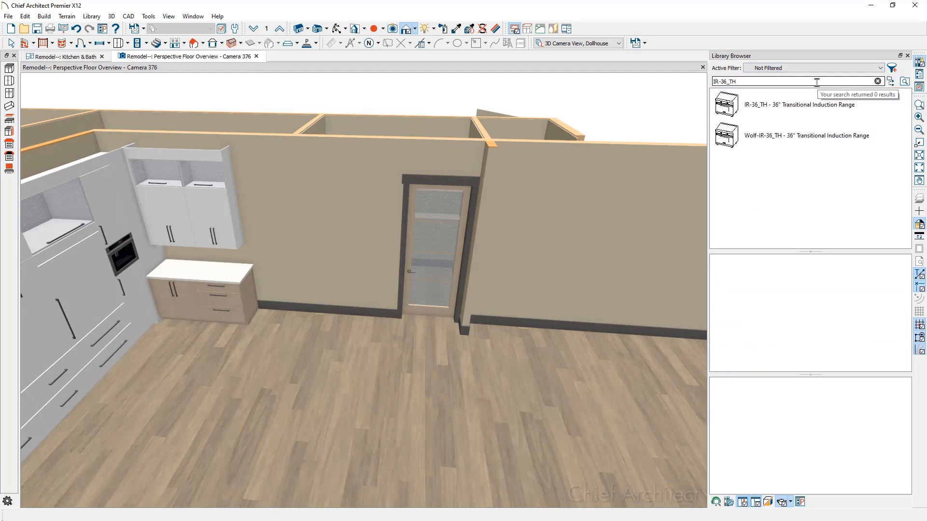
left_click(808, 137)
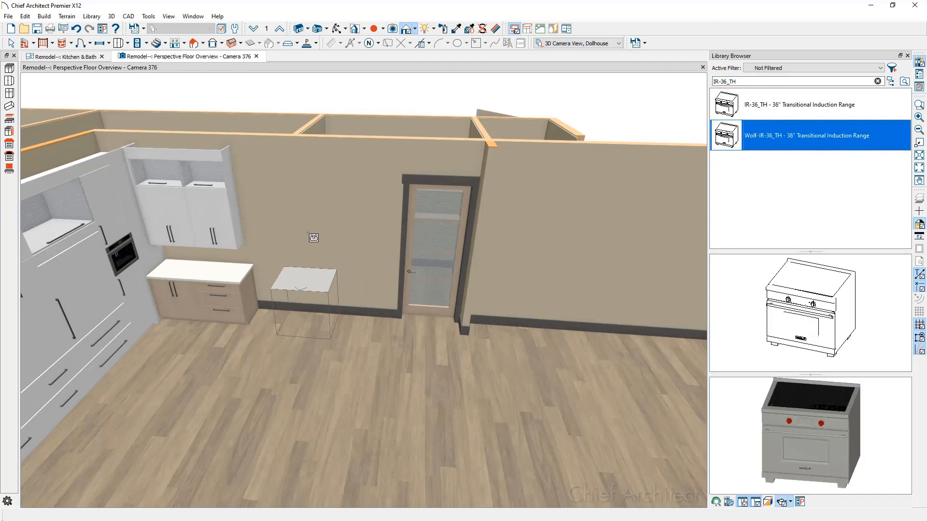
left_click(258, 243)
left_click(259, 243)
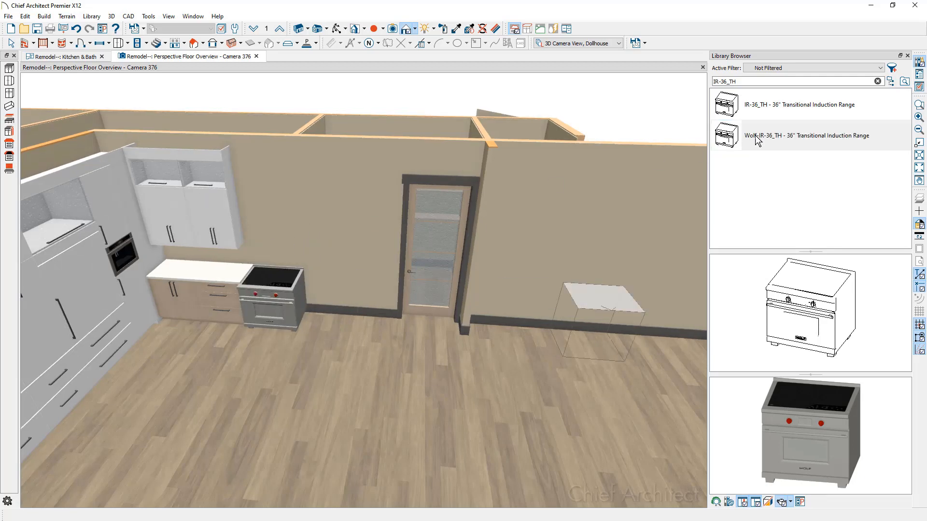
- Place the Flat Hood from the user catalog's Kitchen folder on the range wall and center it over the range
left_click(877, 82)
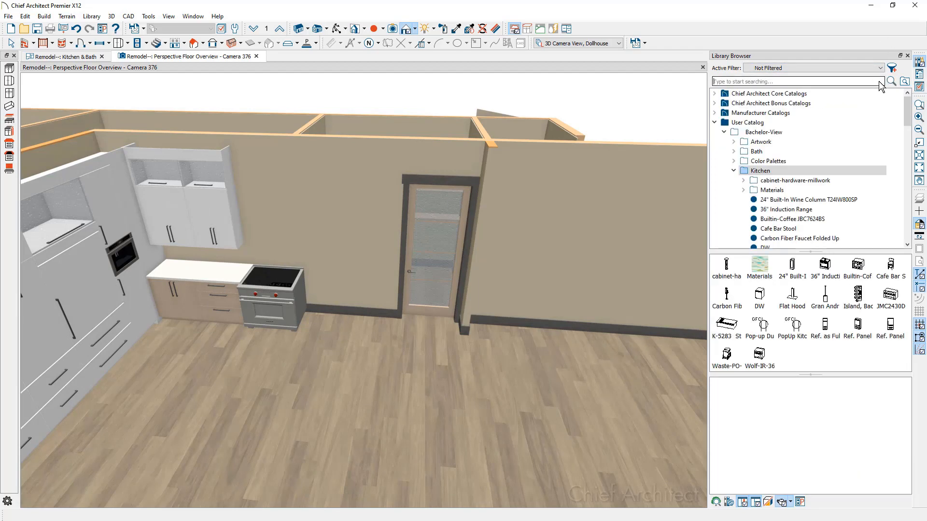
left_click(797, 298)
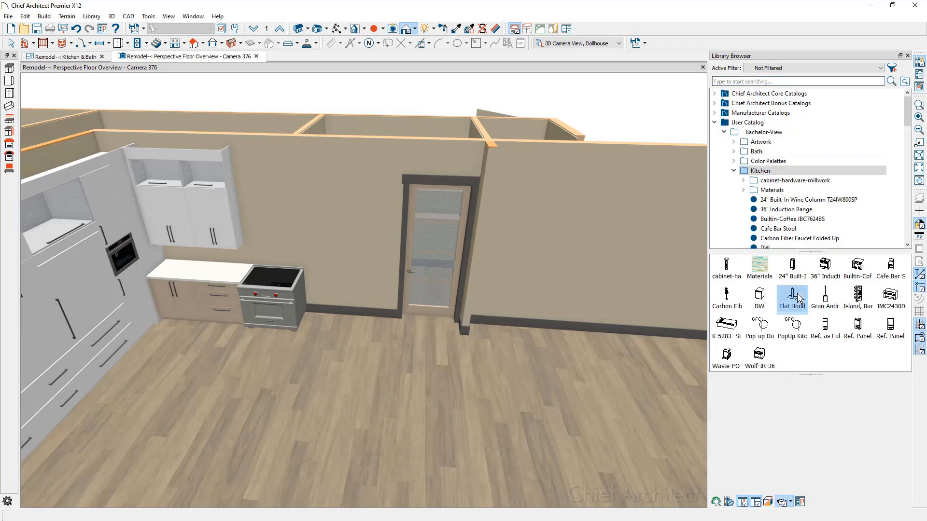
left_click(339, 265)
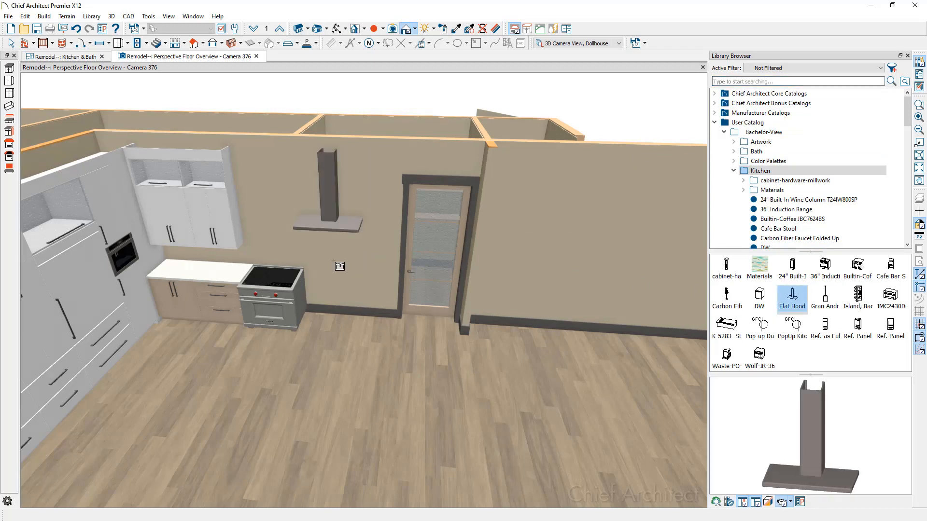
left_click(330, 215)
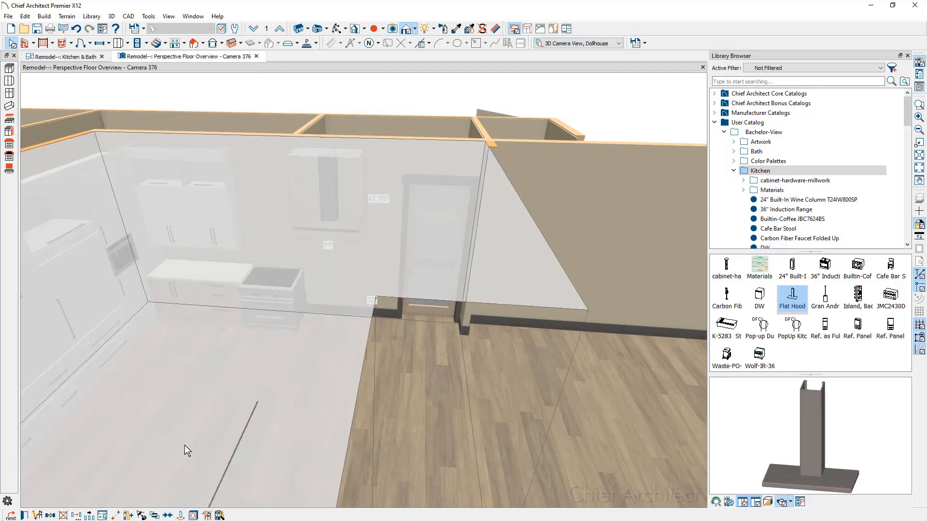
left_click(270, 291)
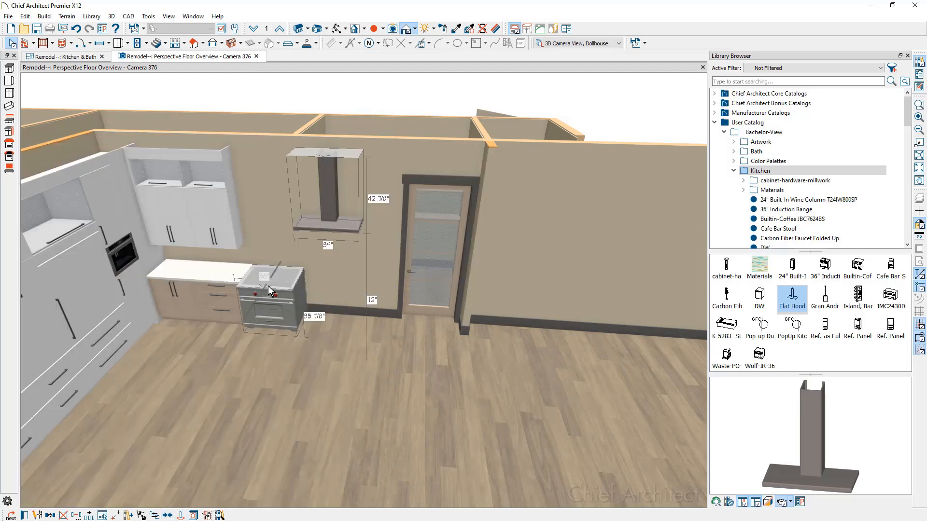
left_click(269, 291)
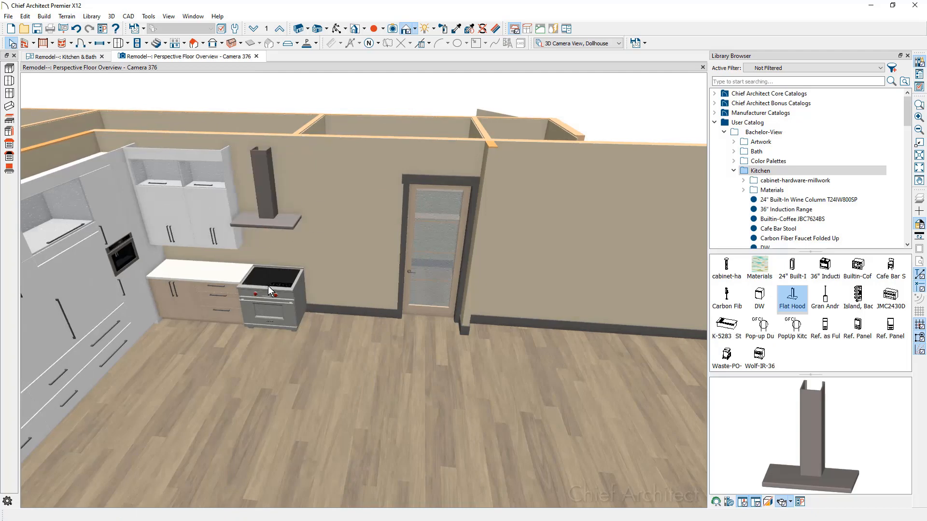
- Copy the two base and two wall cabinets together and reflect the copies about the range's center onto its other side
left_click(224, 300)
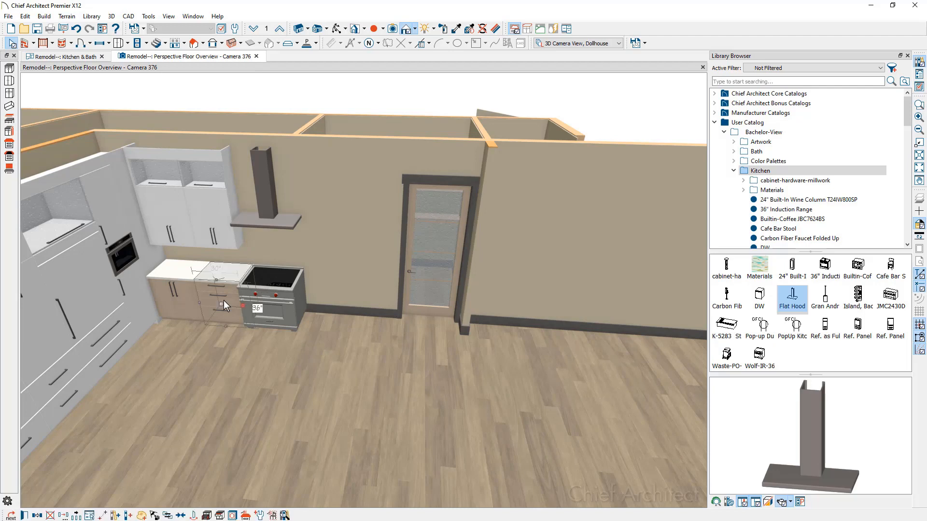
left_click(185, 300, "shift")
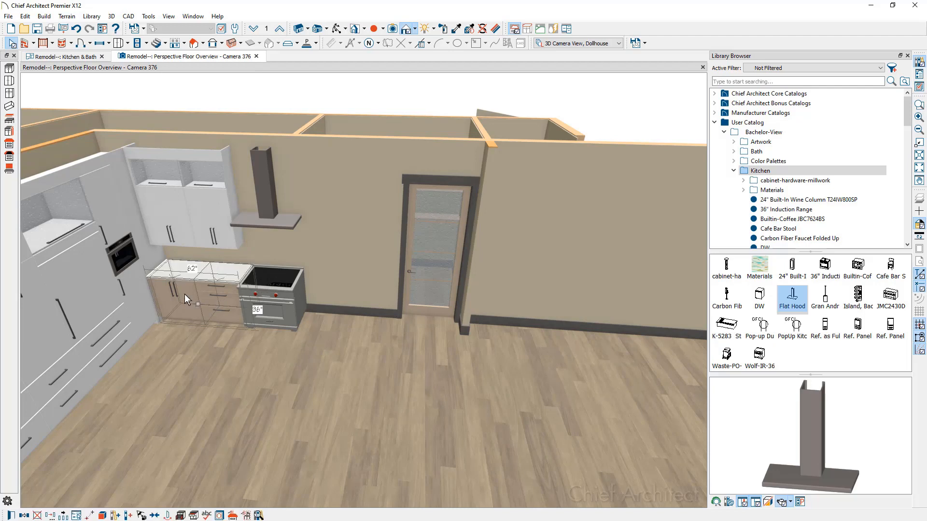
left_click(205, 231, "shift")
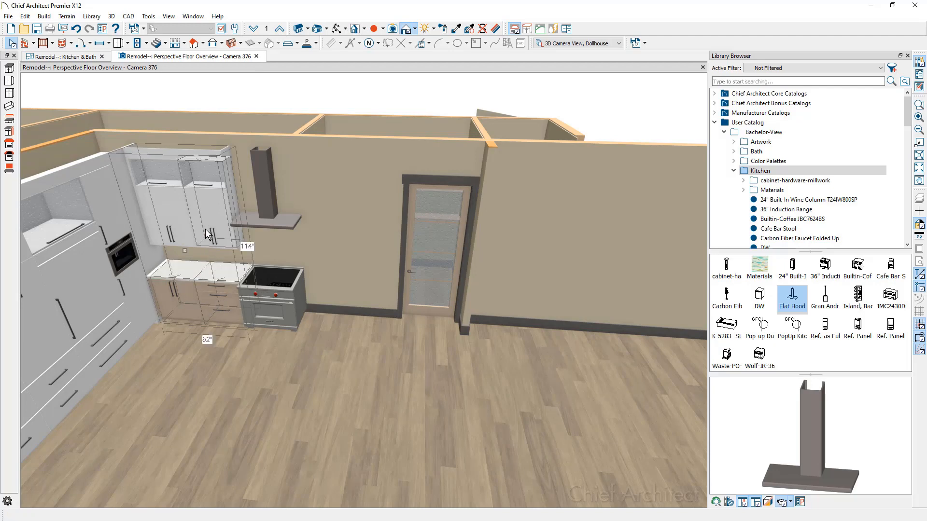
left_click(167, 224, "shift")
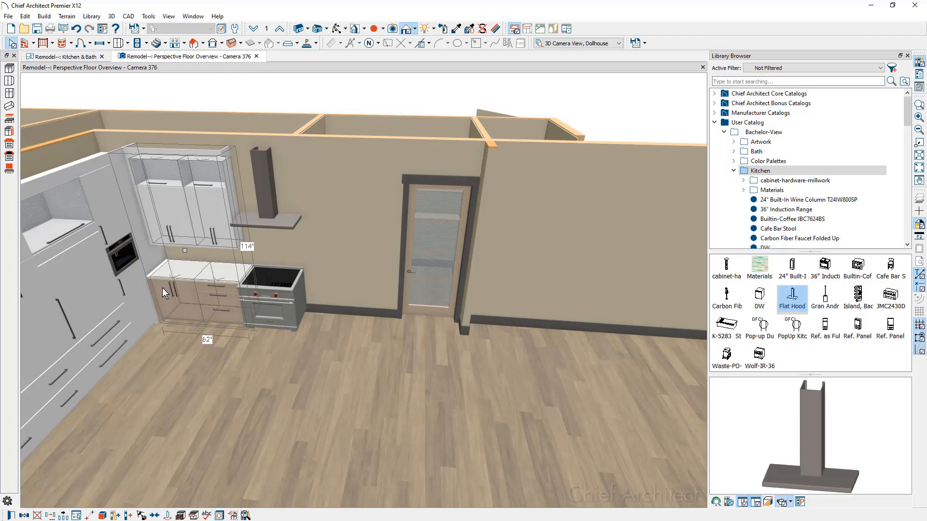
left_click(25, 515)
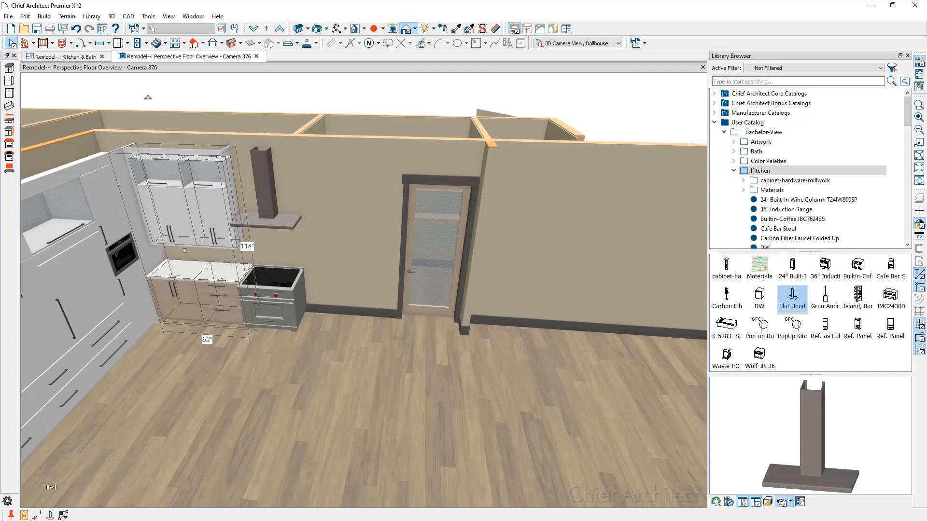
left_click(51, 515)
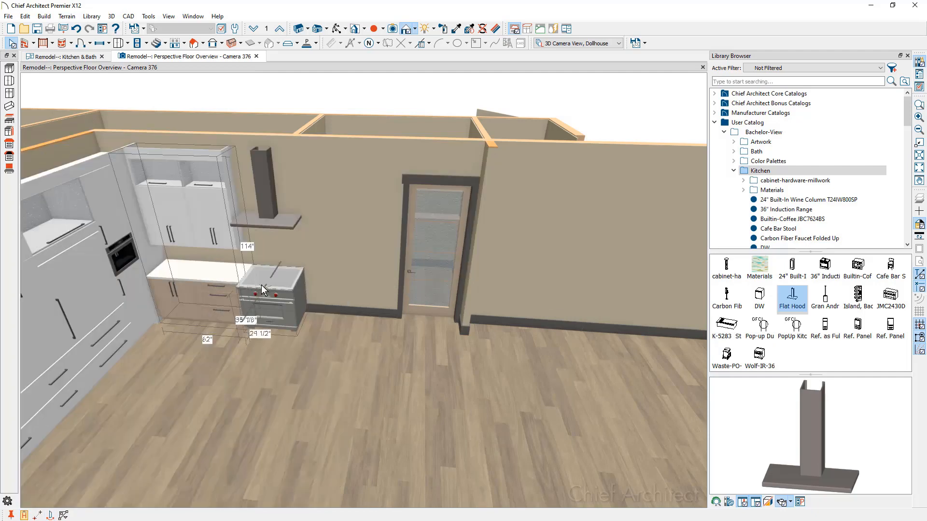
left_click(262, 286)
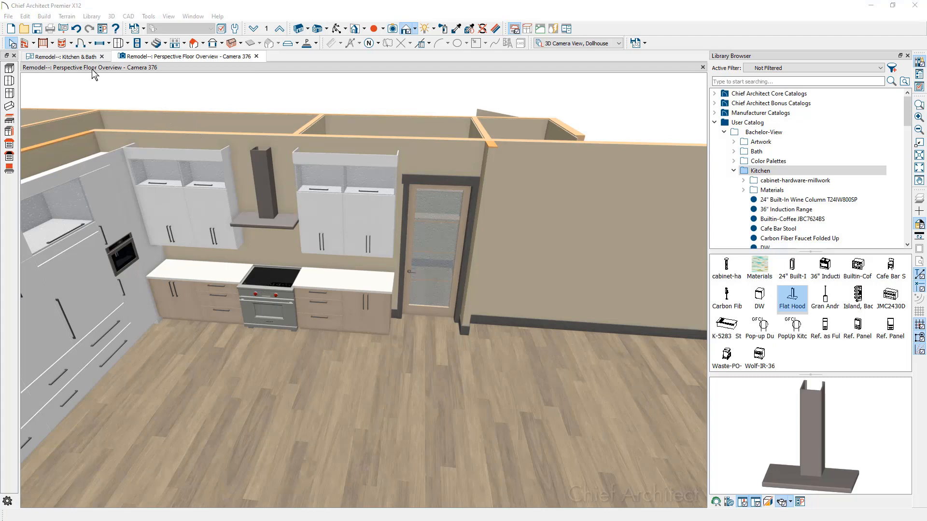
- In the Kitchen & Bath floor plan, create a wall elevation camera facing the range and hood wall
left_click(86, 56)
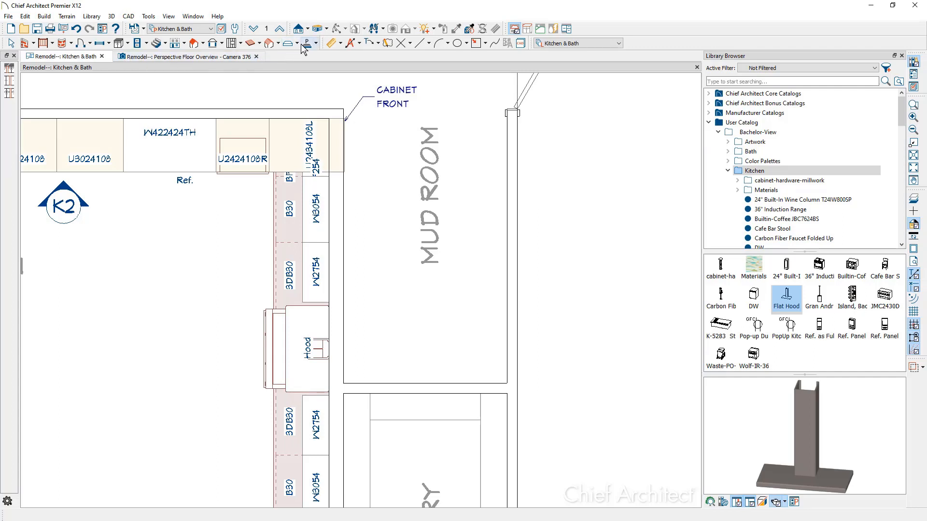
left_click(308, 29)
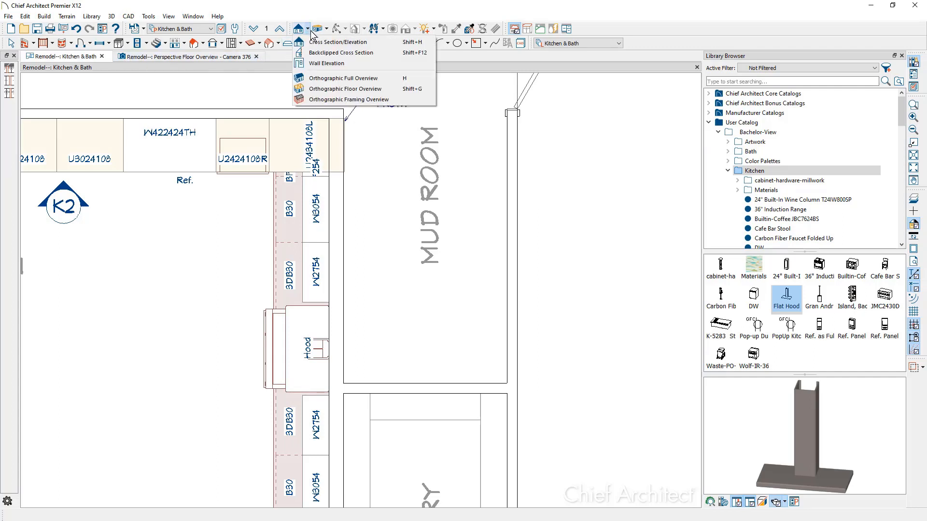
left_click(353, 65)
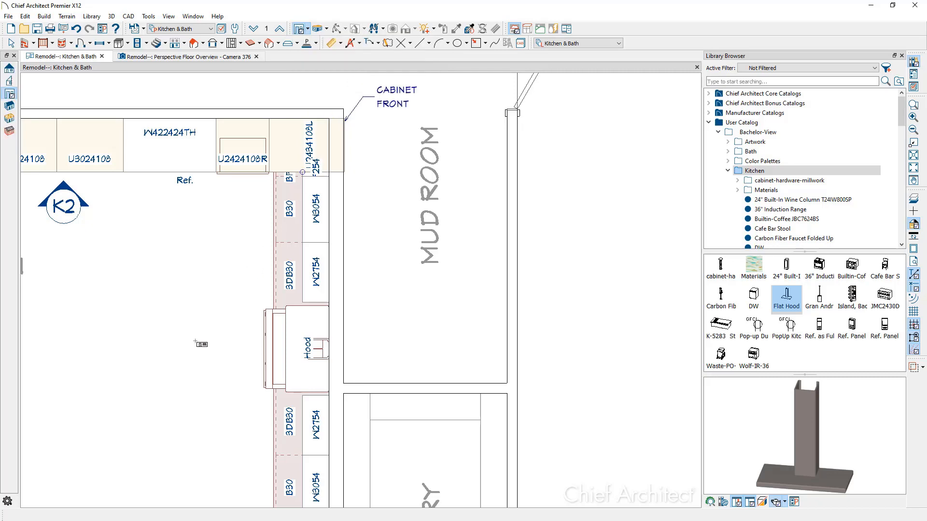
left_click_drag(203, 338, 362, 339)
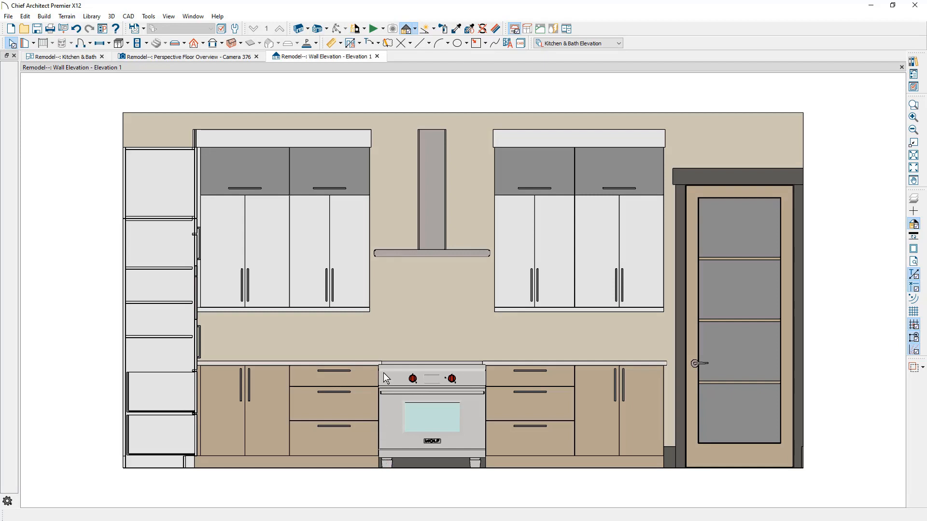
- Turn off the uniform countertop overhang on the drawer base cabinet left of the range and set its right overhang to 0"
double_click(369, 399)
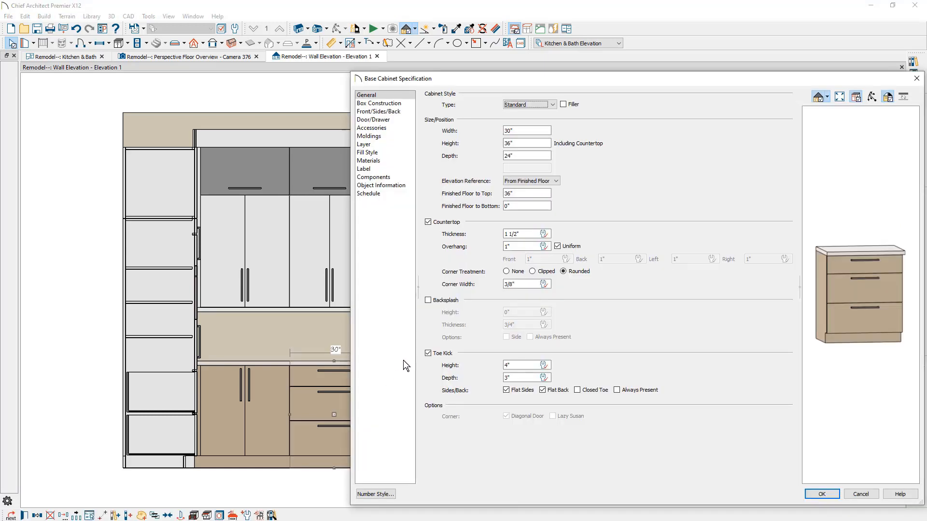
left_click(559, 249)
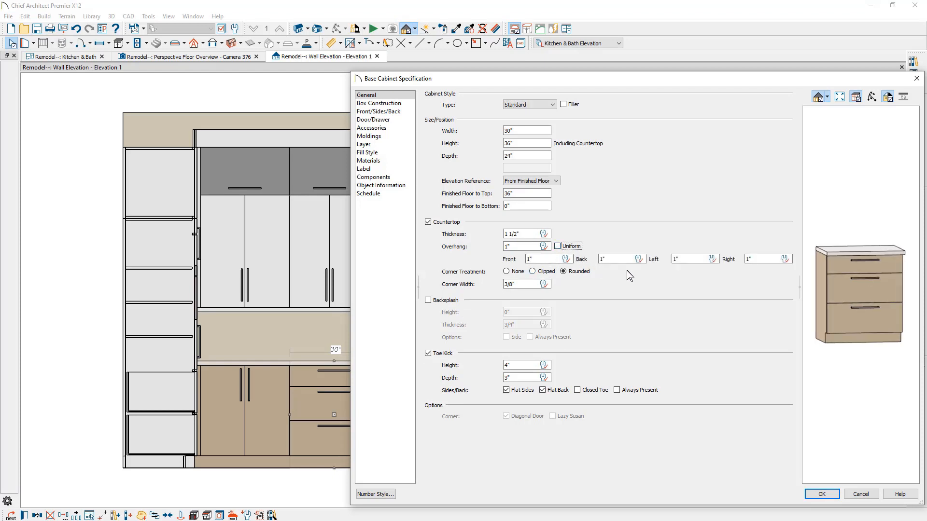
double_click(754, 260)
left_click(821, 494)
key("Escape")
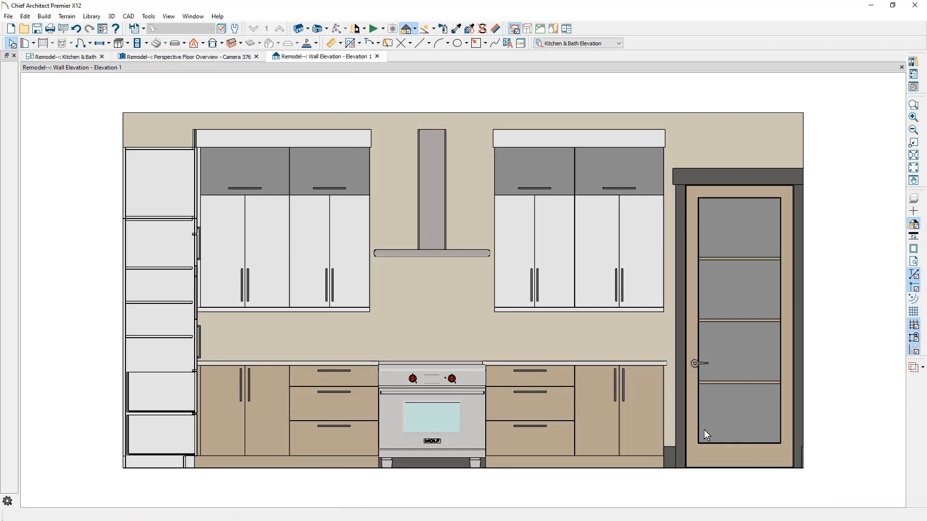
- Replace the drawer base cabinet right of the range with a copy of the left one reflected about the range
left_click(562, 429)
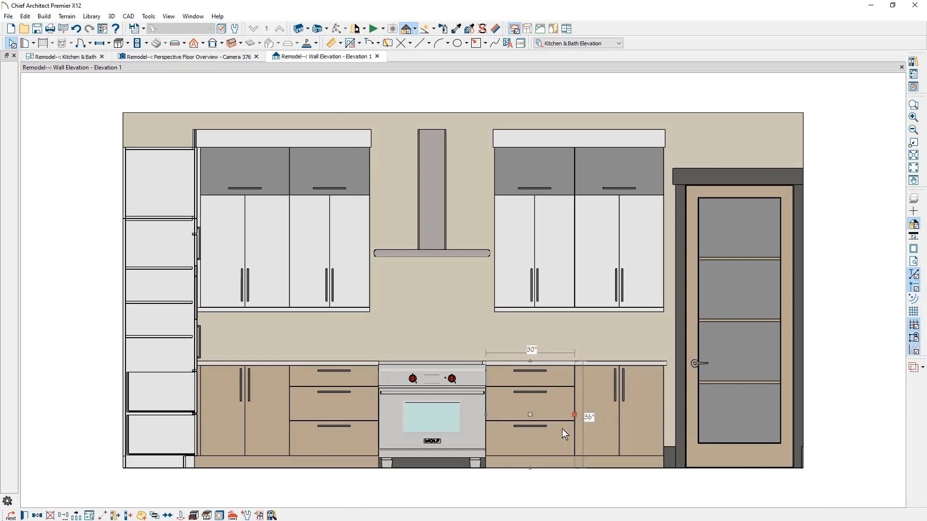
key("Delete")
left_click(340, 431)
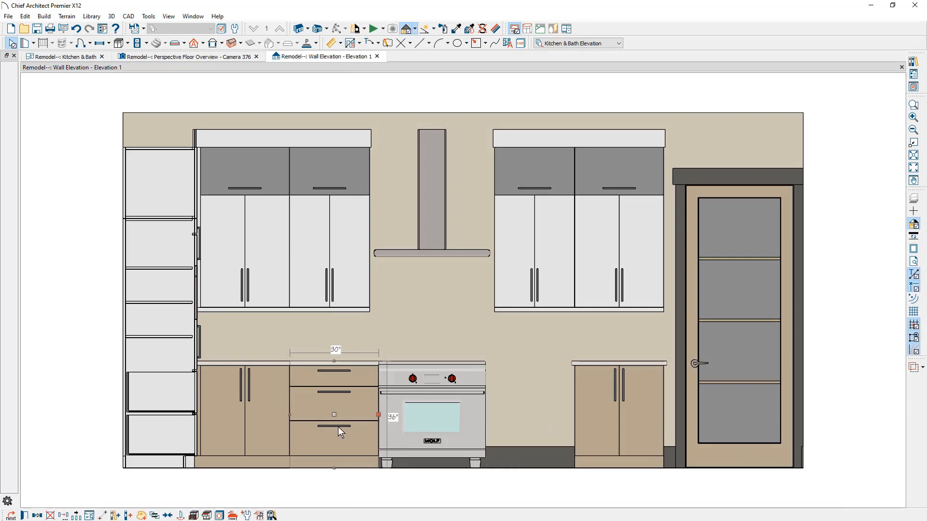
left_click(38, 516)
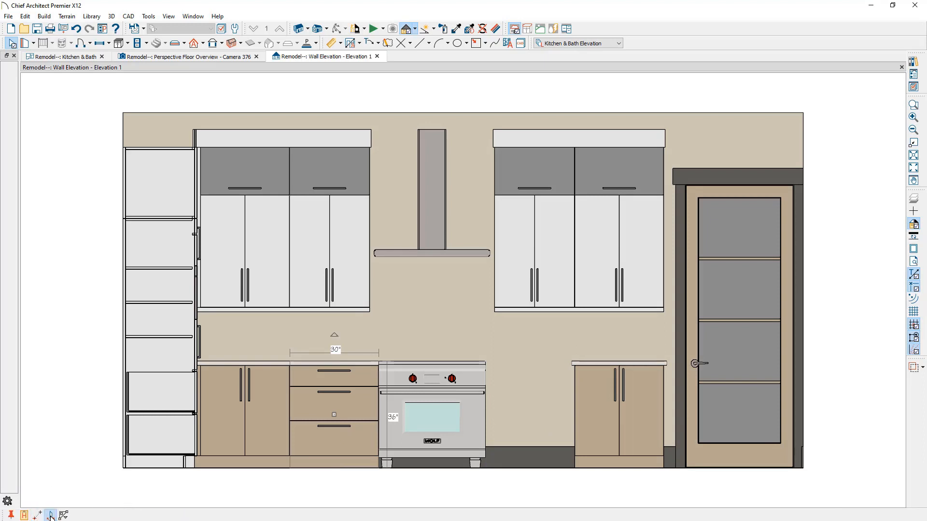
left_click(443, 426)
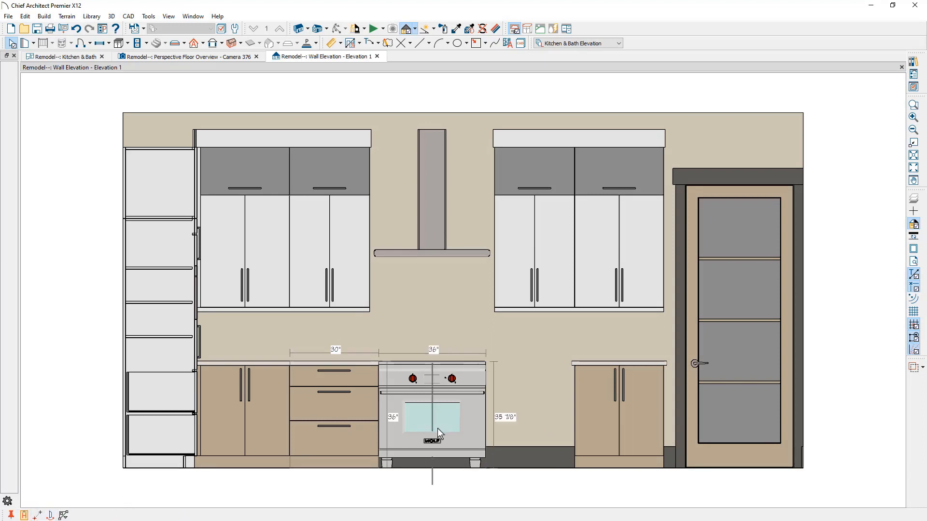
left_click(438, 428)
key("Escape")
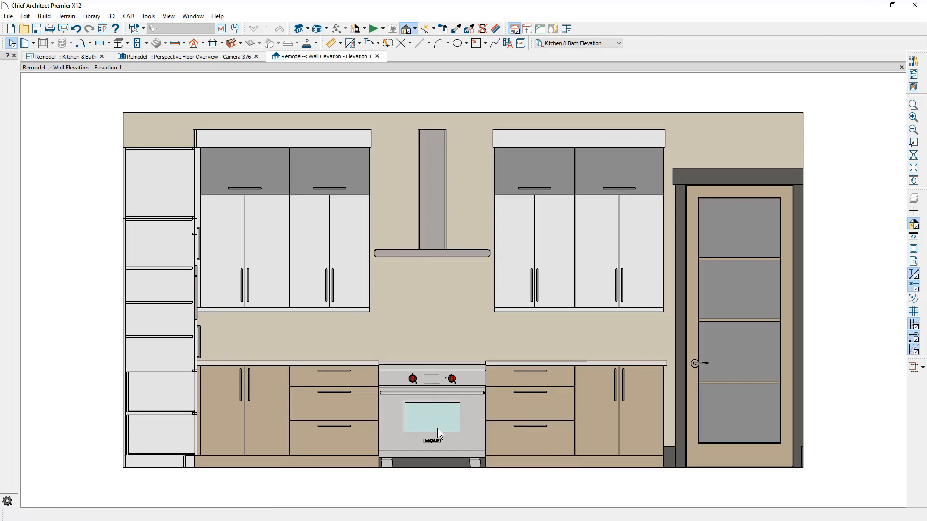
double_click(505, 409)
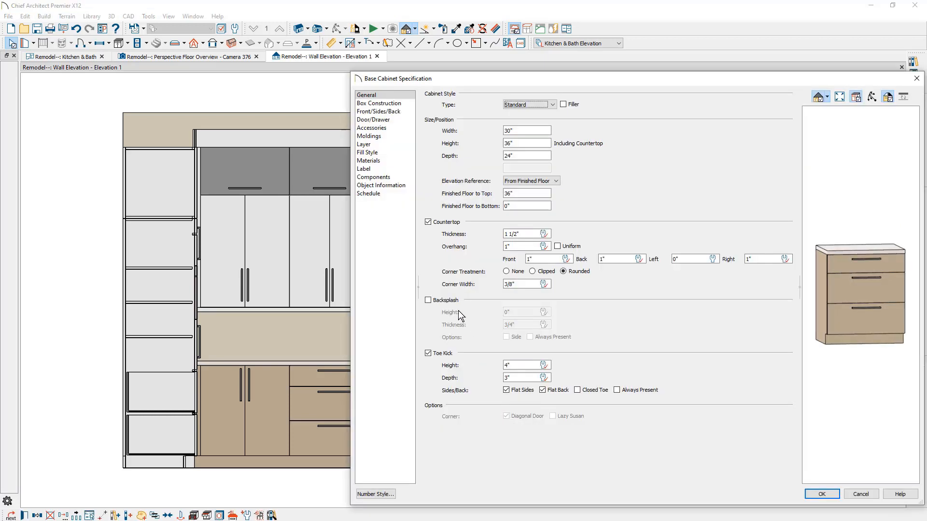
left_click(428, 300)
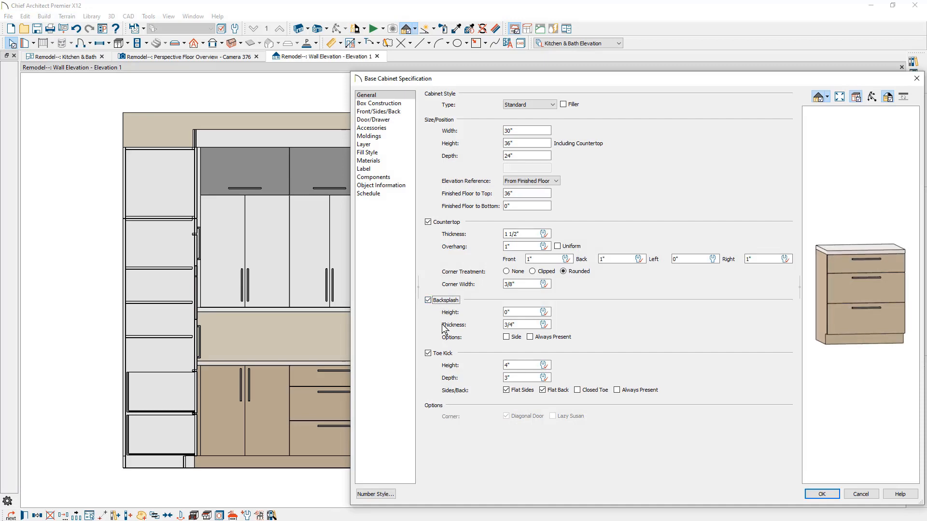
left_click(854, 495)
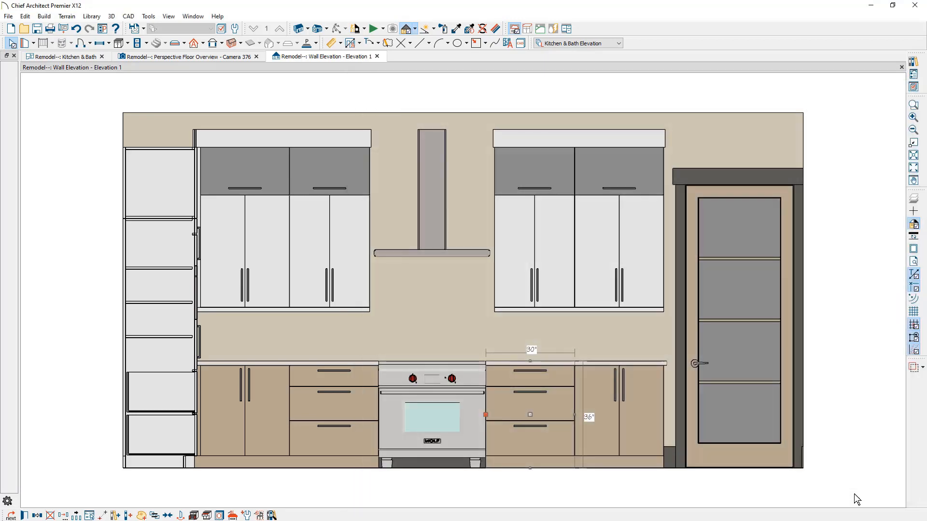
left_click(856, 499)
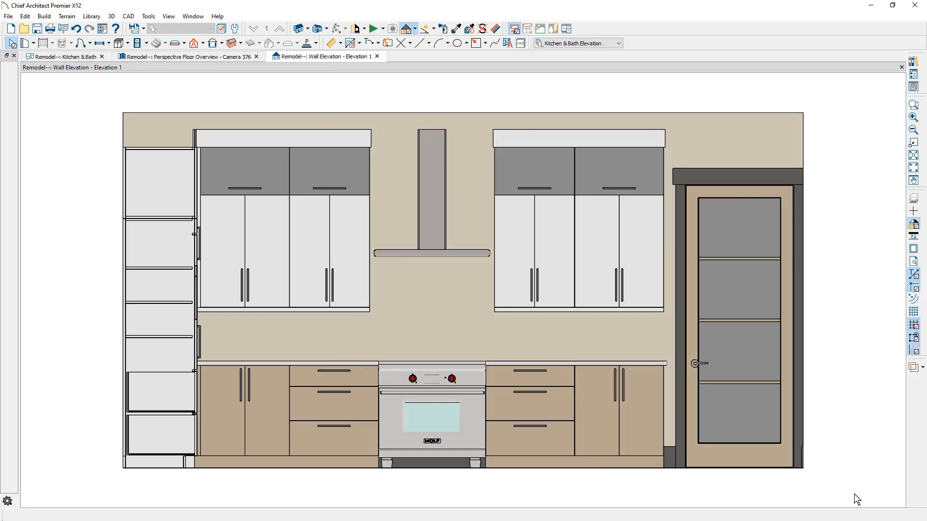
- Add a custom backsplash to the range wall and lower its upper right corner to the underside of the right wall cabinets
left_click(128, 43)
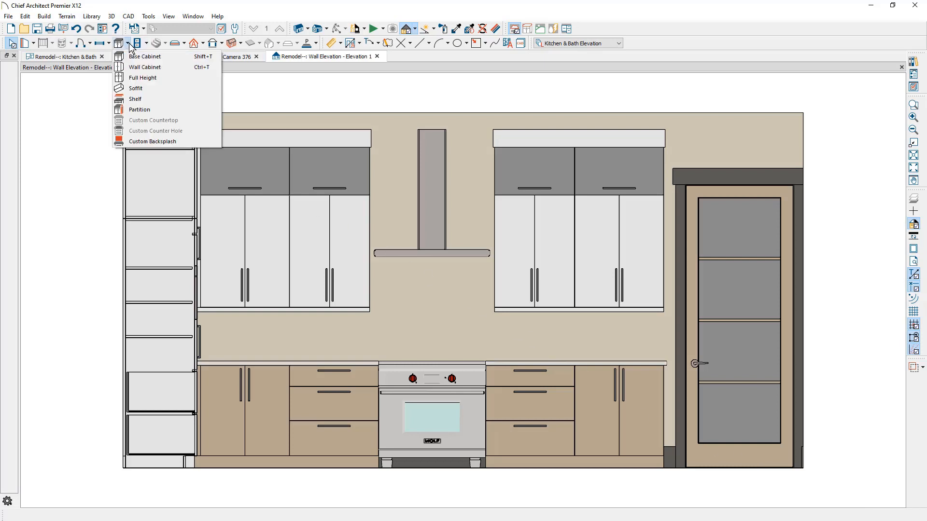
left_click(215, 142)
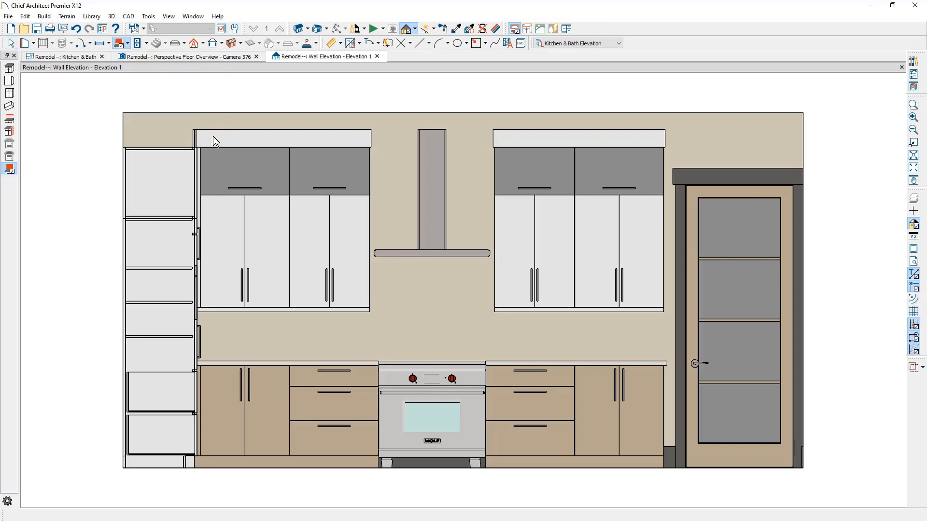
left_click(422, 336)
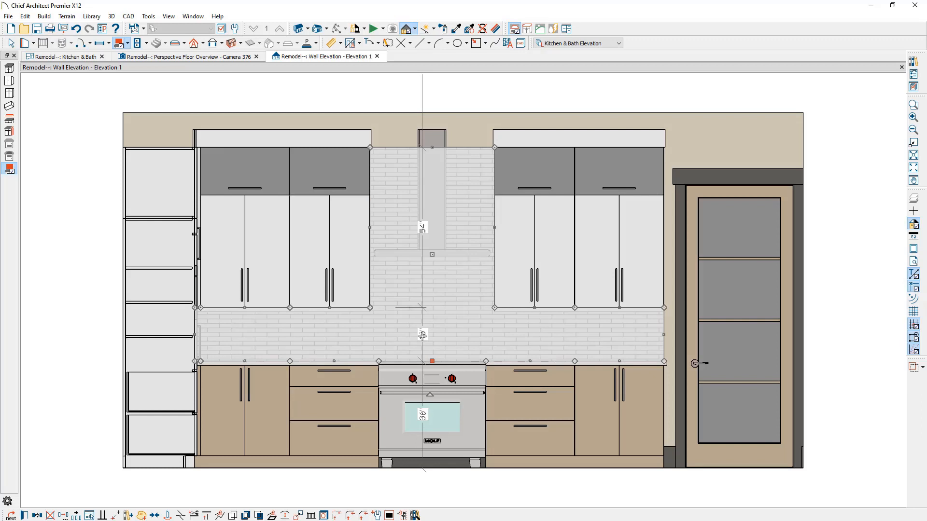
key("t")
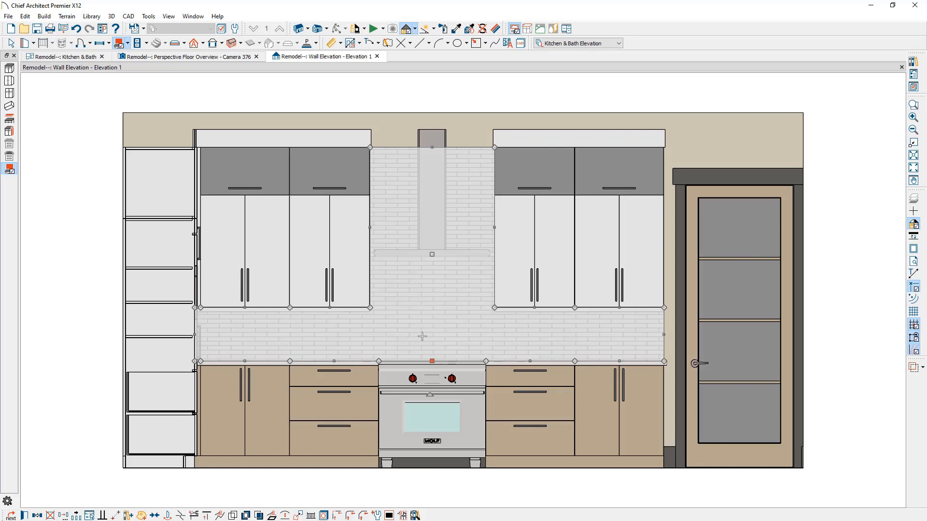
left_click_drag(494, 147, 495, 308)
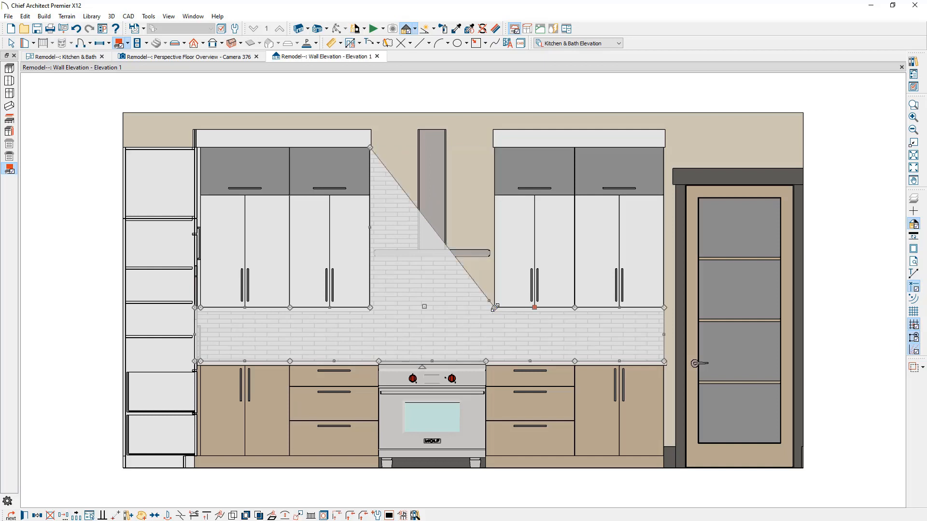
- Draw a second custom backsplash behind the hood, filling the space between the wall cabinets down to their undersides
left_click(129, 45)
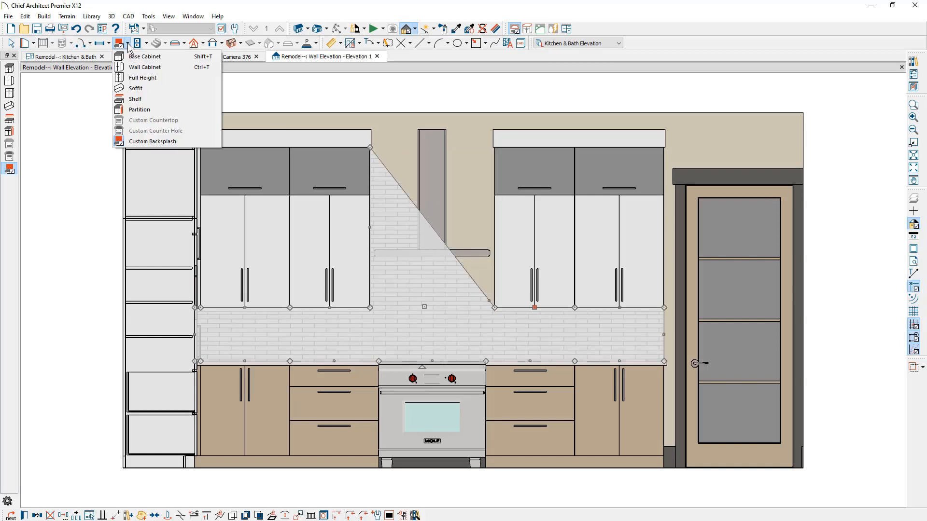
left_click(155, 141)
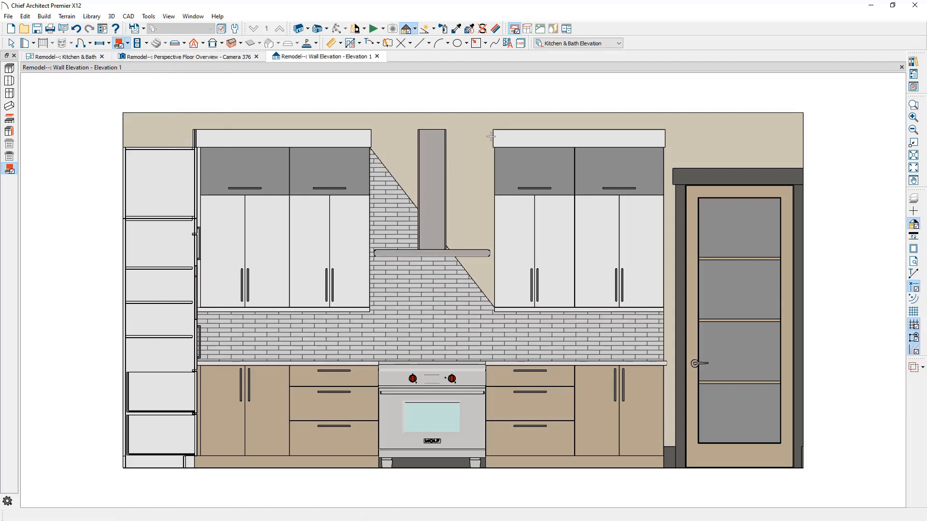
left_click_drag(492, 134, 370, 308)
left_click(484, 180)
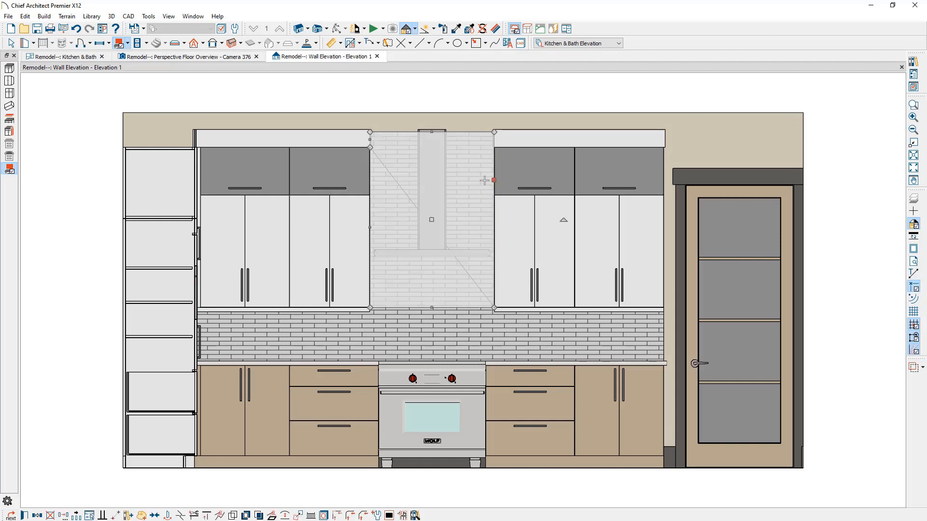
- Set the second backsplash's material layer thickness to 1/2" and apply the range hood's material to it
double_click(484, 180)
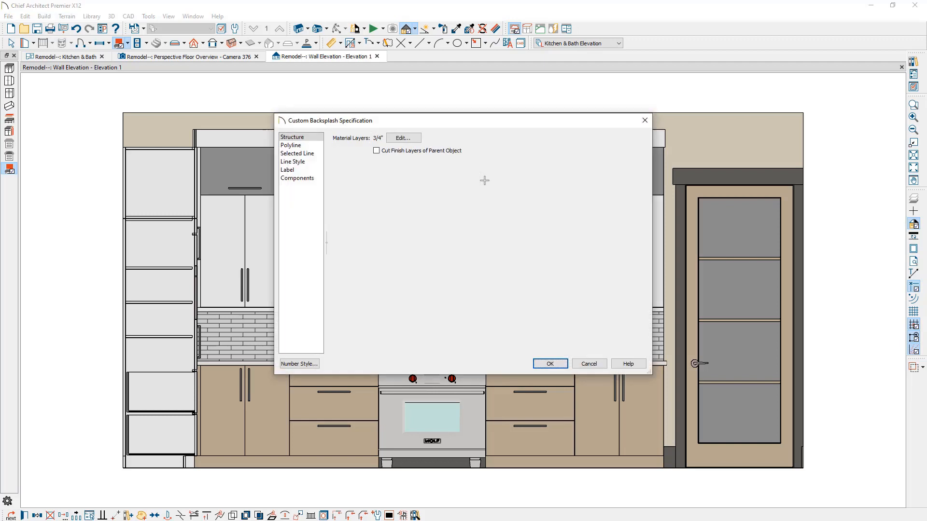
left_click(403, 138)
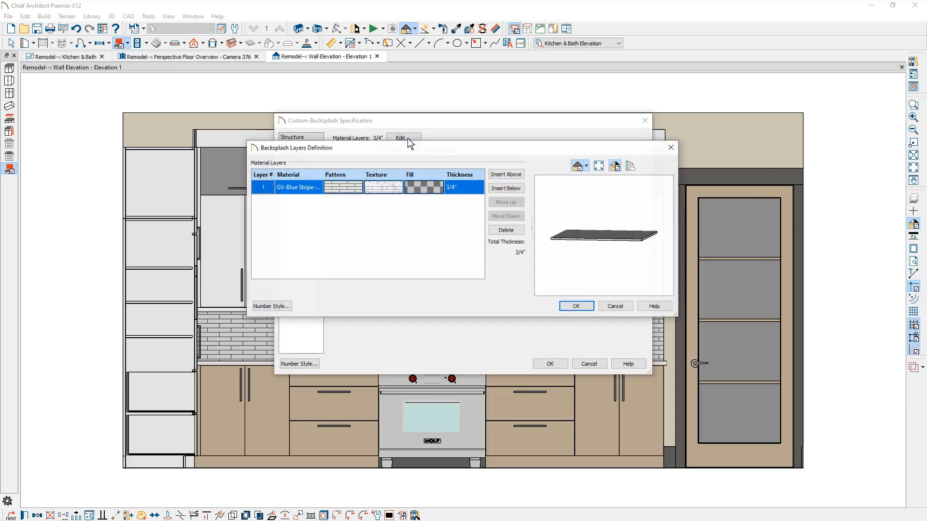
left_click(463, 187)
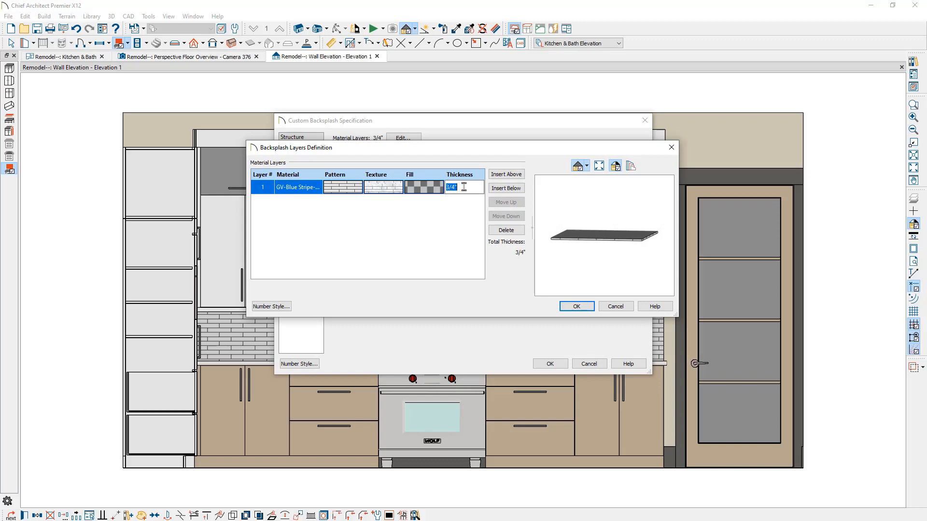
type("1/2")
key("Return")
left_click(589, 307)
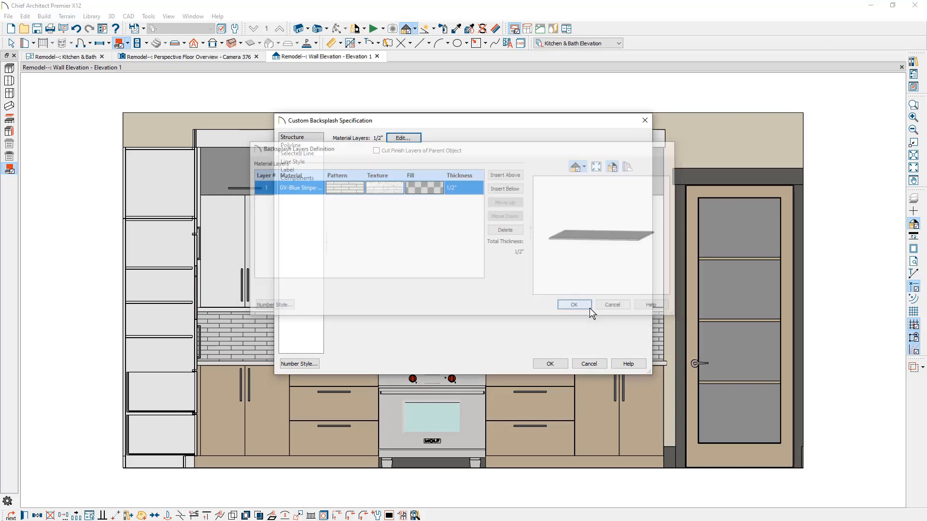
left_click(553, 365)
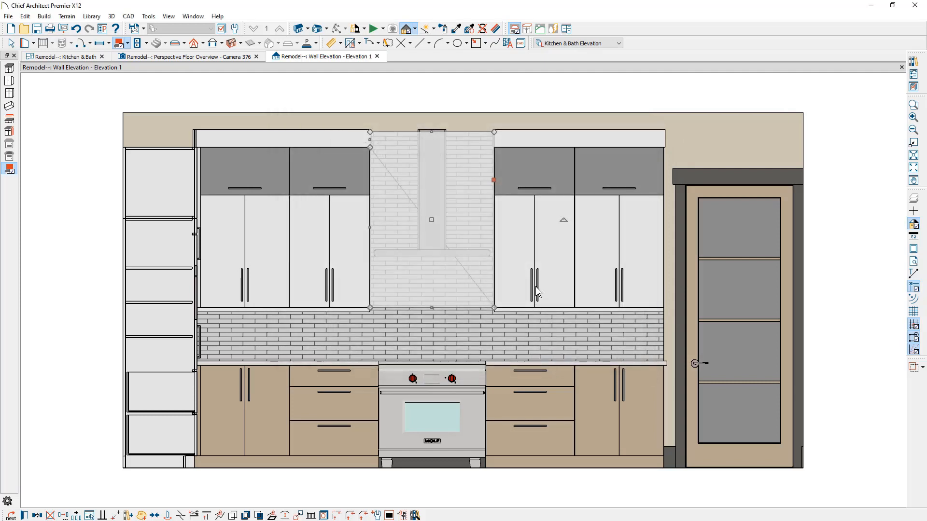
left_click(456, 28)
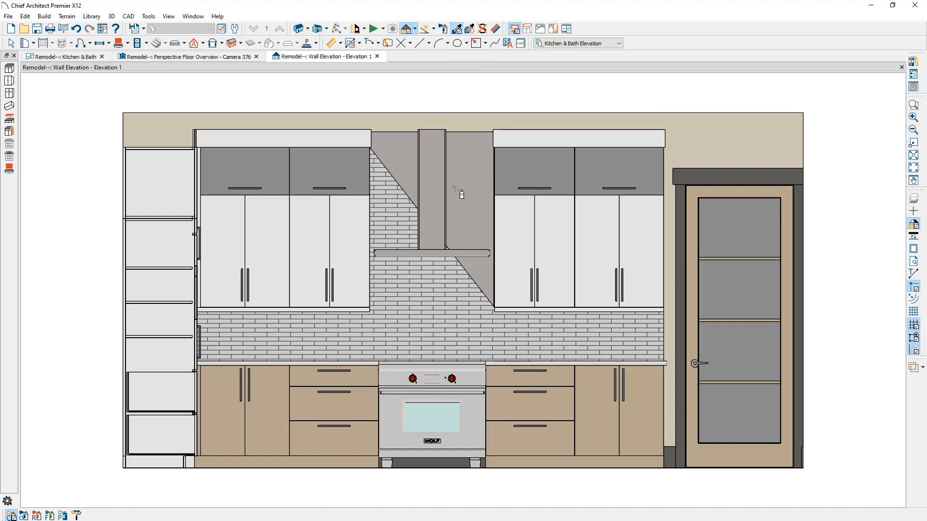
key("Escape")
- Convert the tile backsplash's diagonal edge to an arc and bend it inward toward the range
left_click(456, 282)
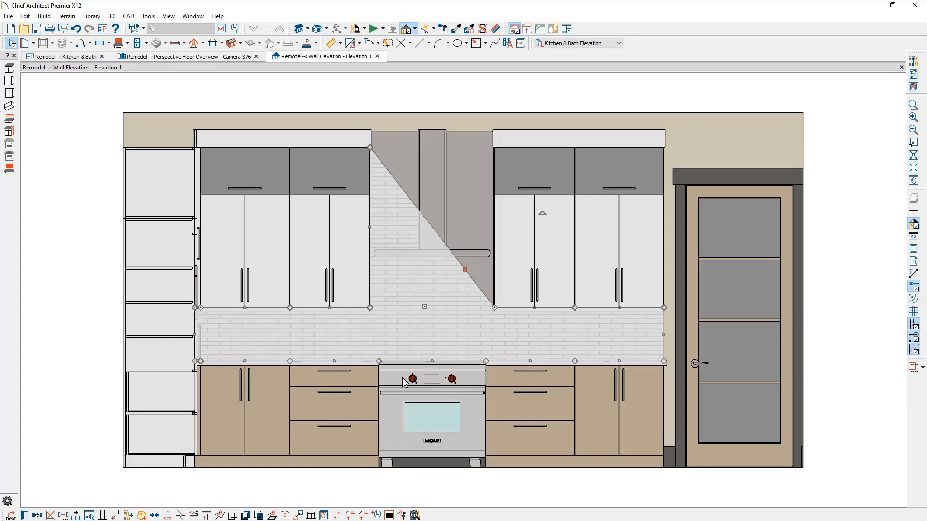
left_click(286, 514)
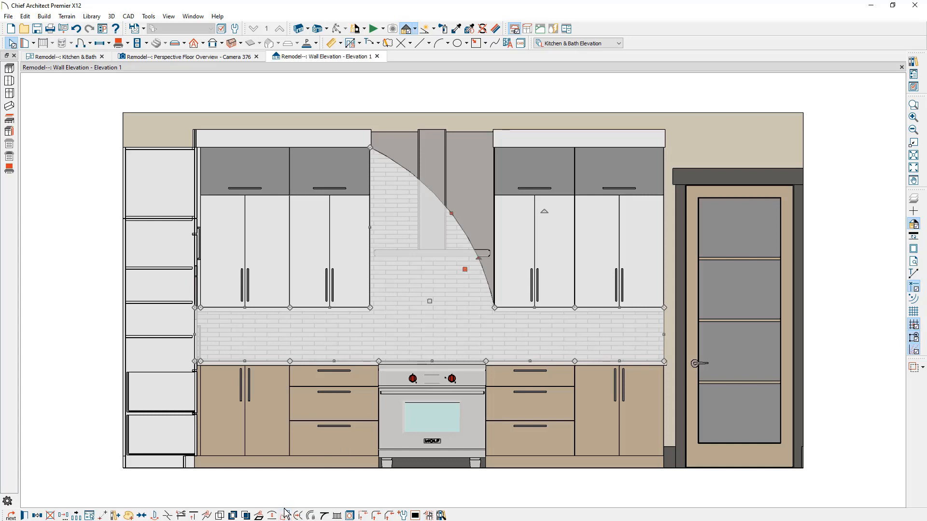
left_click_drag(479, 258, 489, 337)
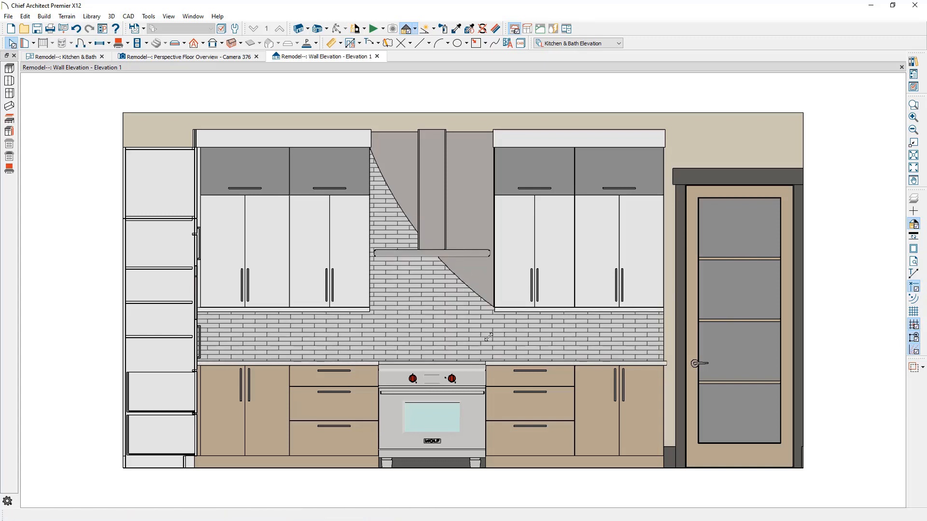
- Generate NKBA auto elevation dimensions and delete the centerline dimension string above the wall
left_click(359, 44)
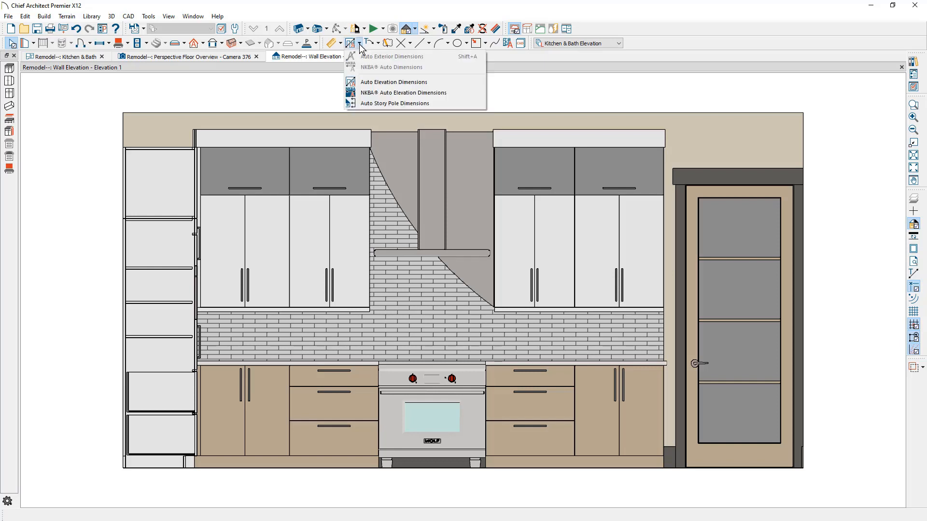
left_click(460, 93)
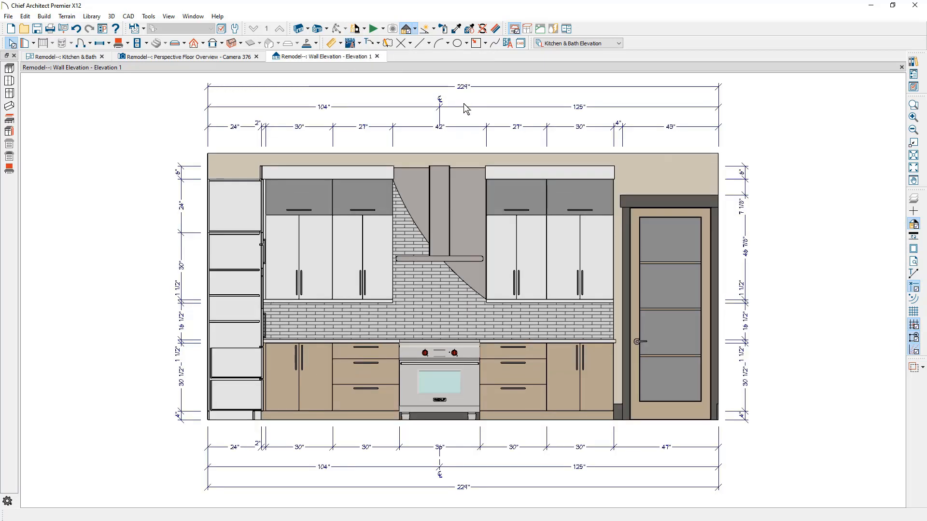
left_click(471, 112)
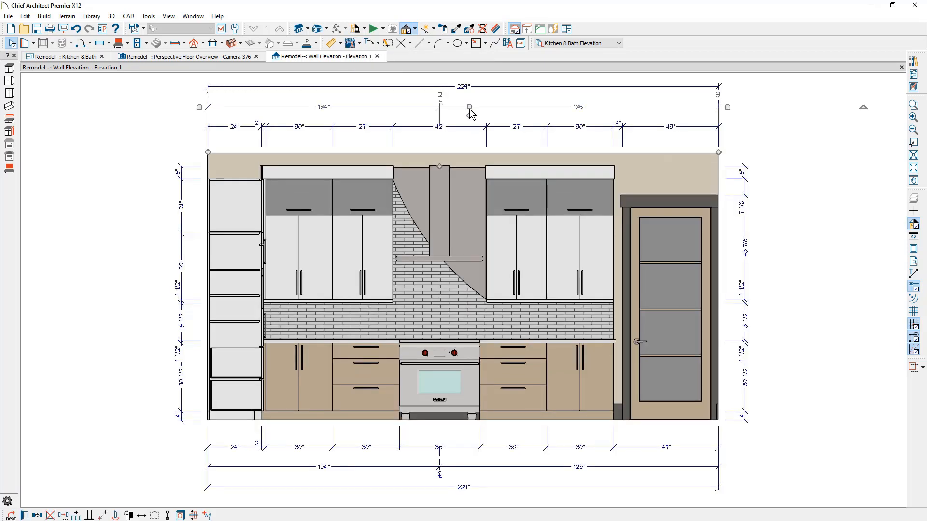
key("Delete")
- Move the overall dimension above the wall closer to the cabinet dimensions and extend the lower centerline up into the range
left_click(485, 88)
left_click_drag(485, 88, 485, 105)
key("Escape")
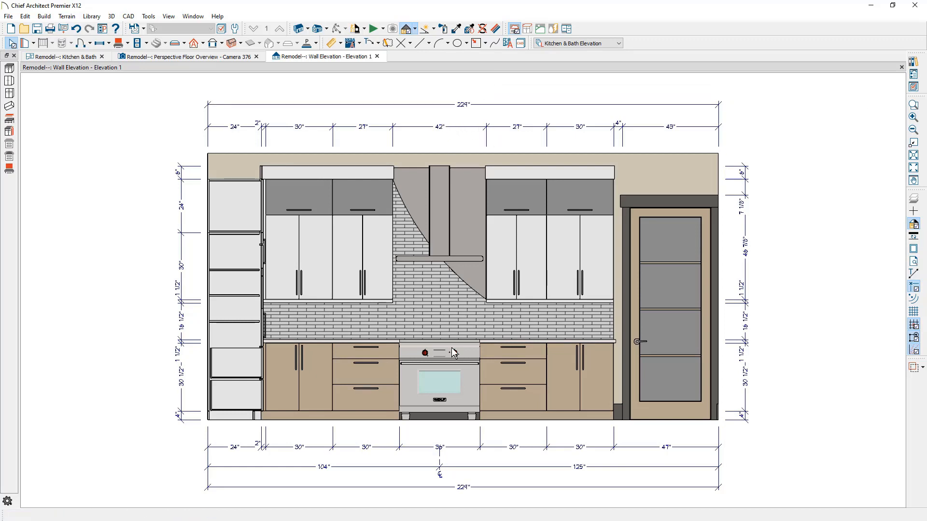
left_click(440, 460)
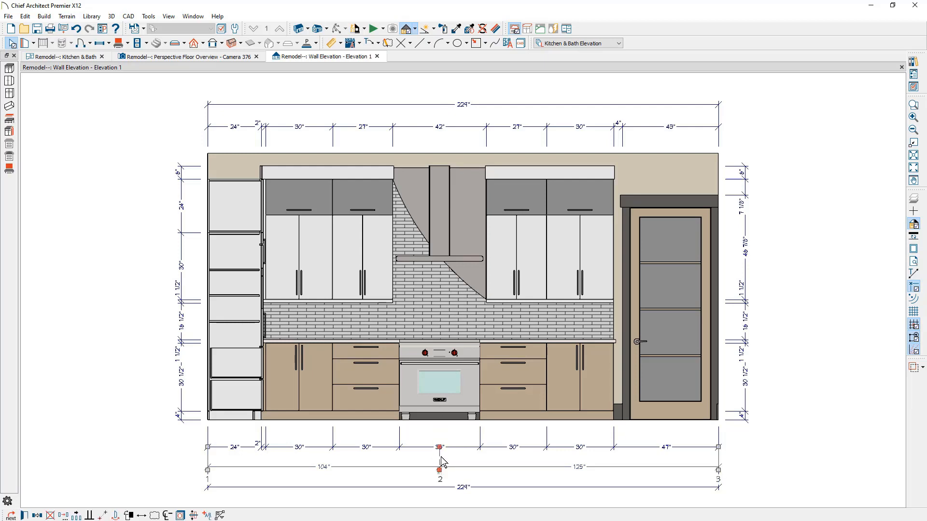
left_click_drag(443, 461, 436, 389)
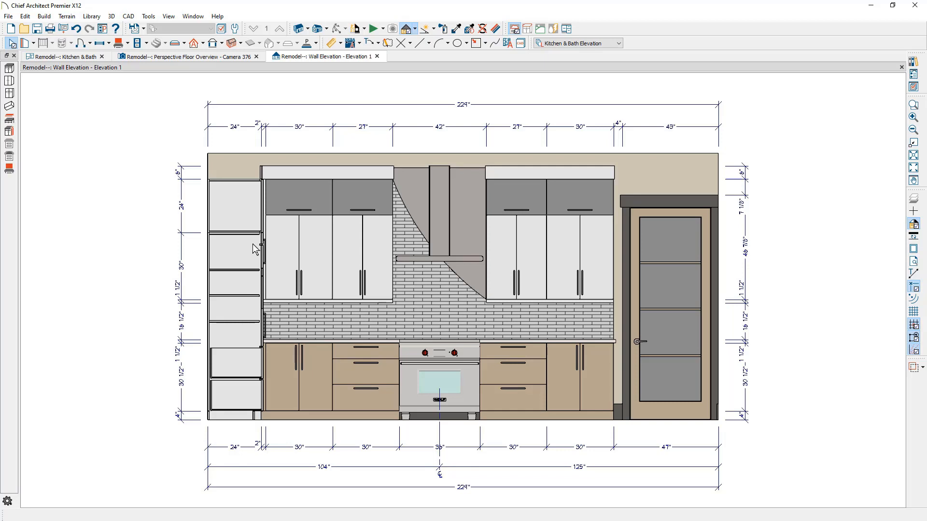
- Draw a CAD cross box over the exposed tall cabinet section at the wall's left end, above the toe kick
left_click(486, 43)
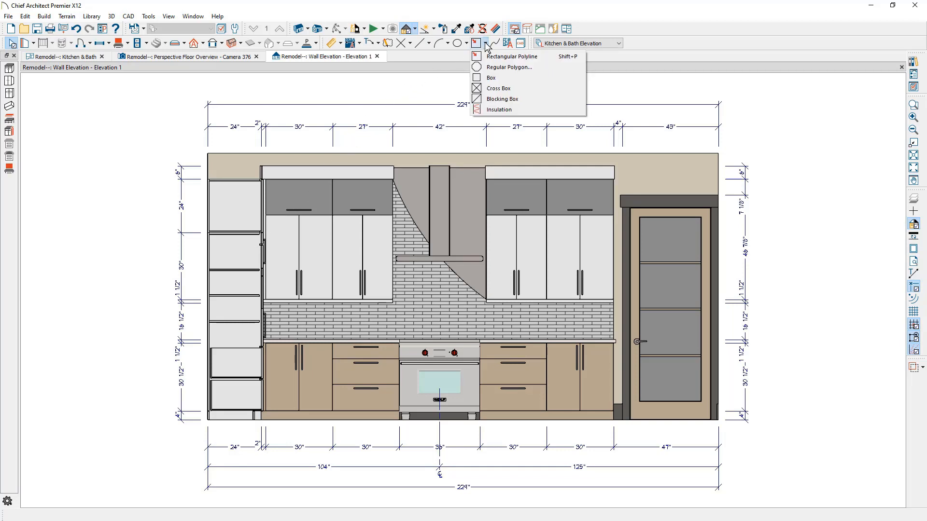
left_click(534, 88)
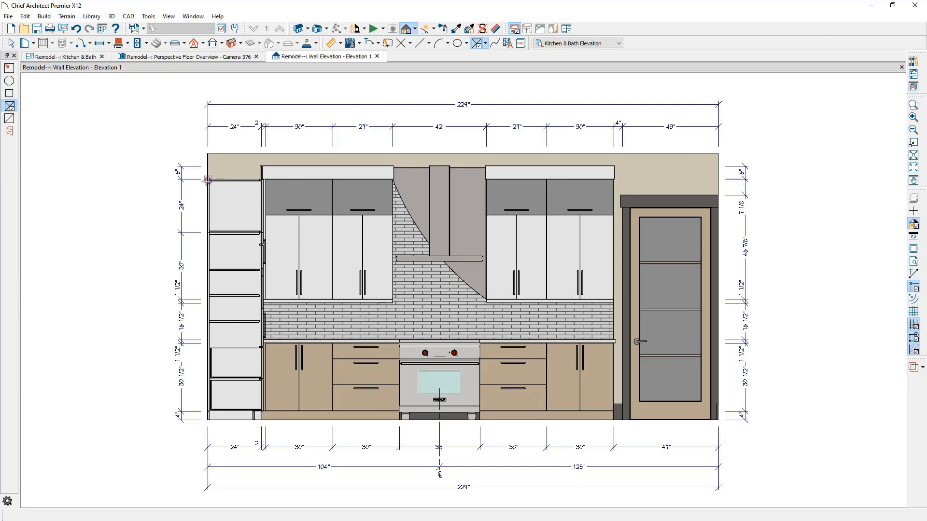
left_click_drag(209, 180, 261, 409)
key("space")
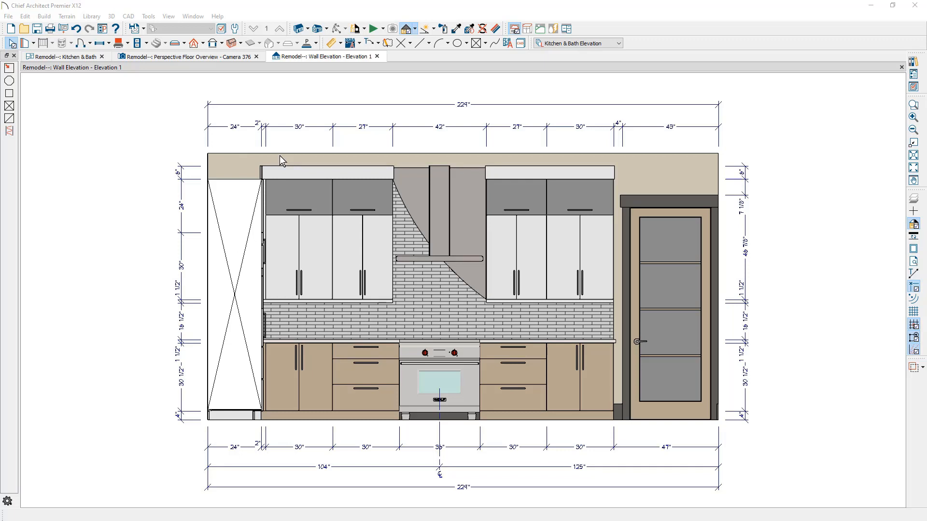
- In the Kitchen & Bath floor plan, place a soffit over the wine refrigerator and stretch it along the cabinet run to the range wall
left_click(87, 57)
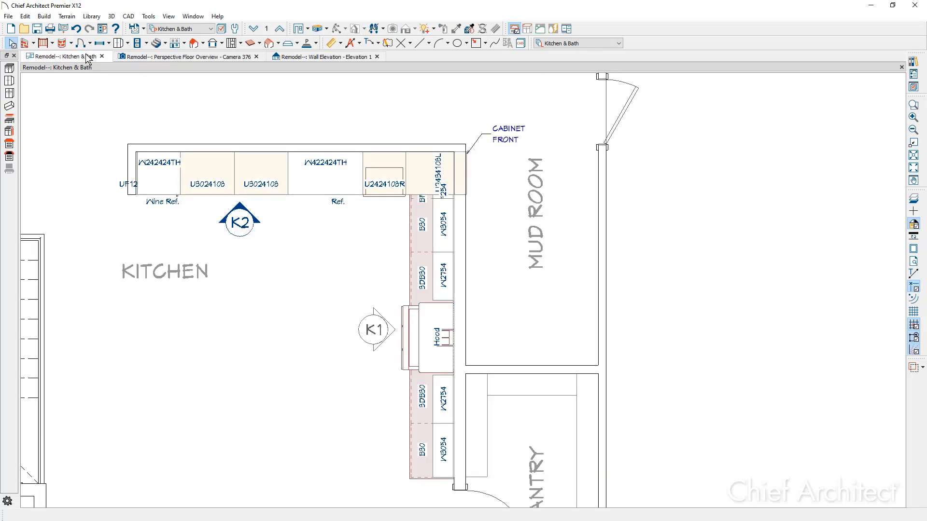
left_click(128, 44)
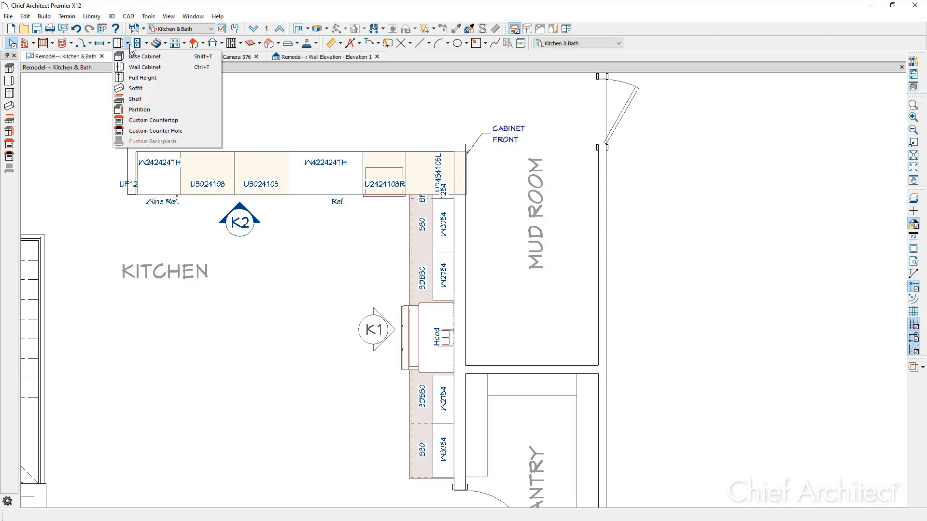
left_click(180, 88)
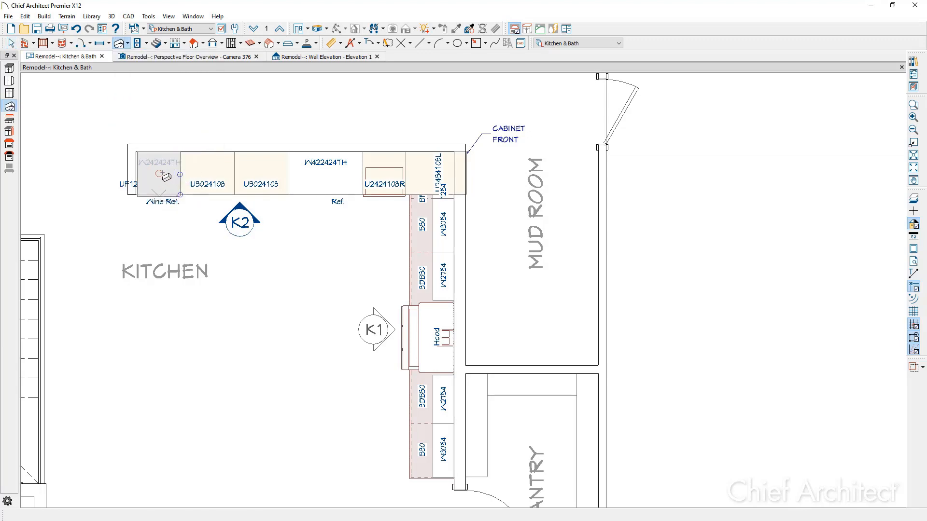
left_click(163, 172)
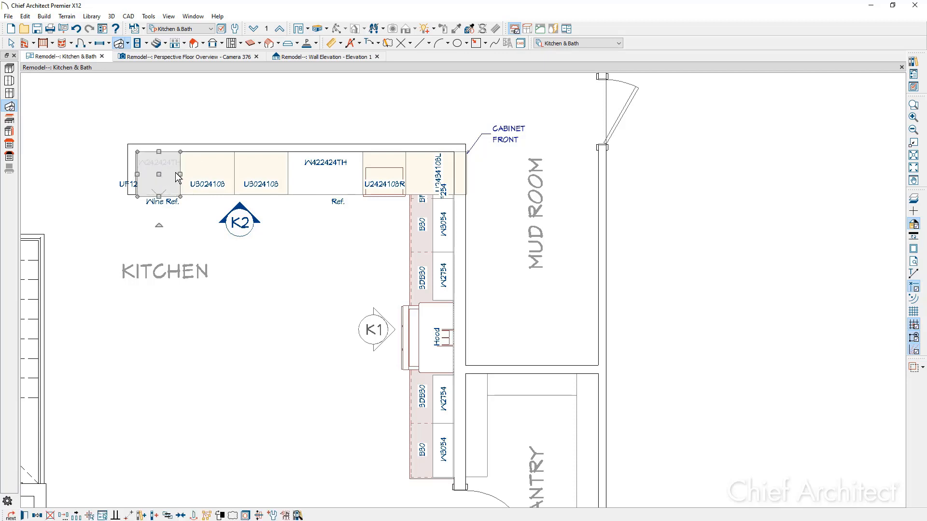
left_click_drag(182, 175, 454, 171)
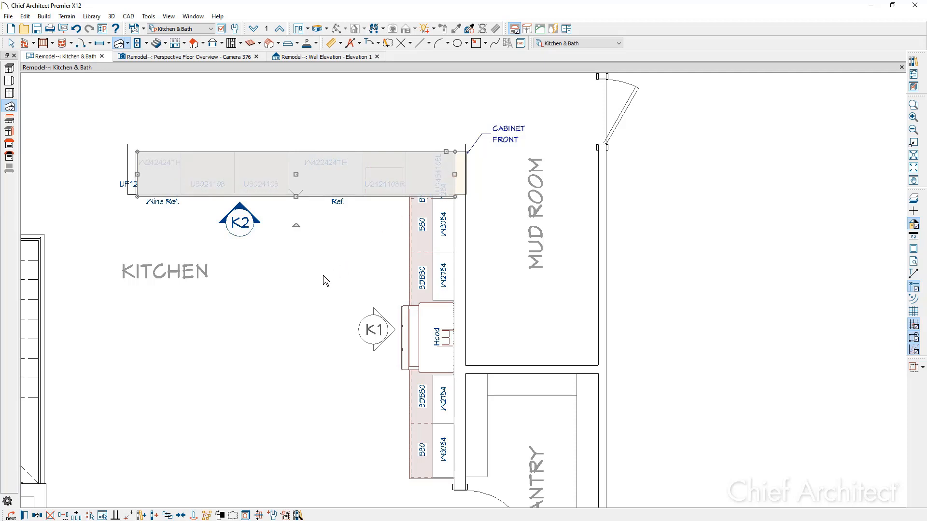
- Set the height of the soffit above the tall cabinet run to 6 1/4"
key("Return")
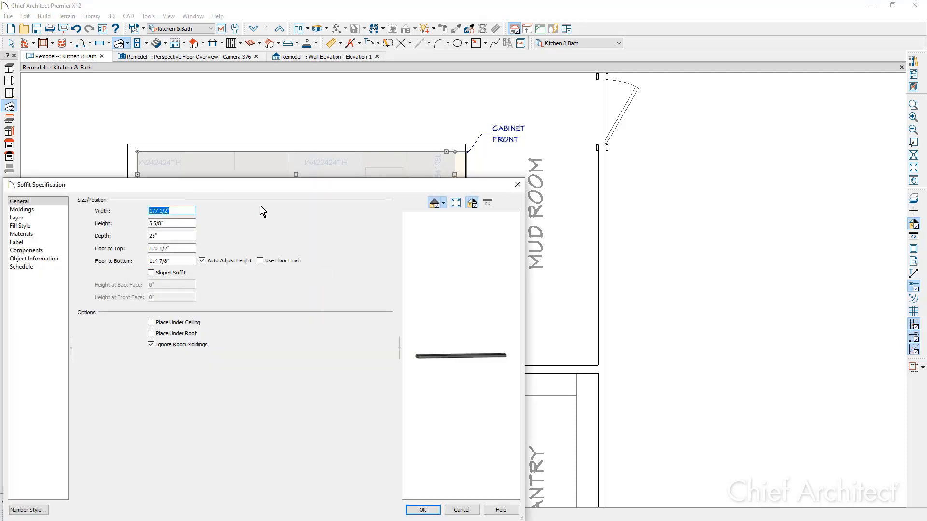
left_click_drag(262, 185, 297, 140)
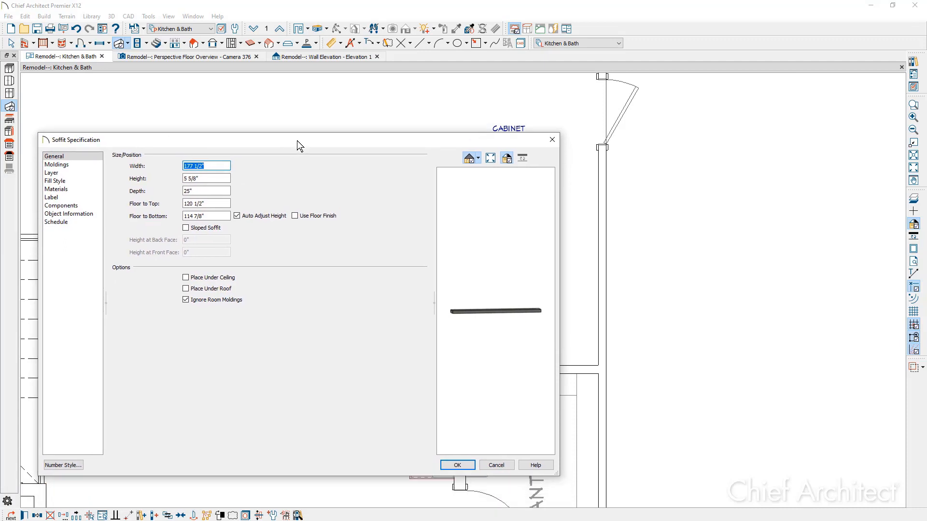
left_click(208, 178)
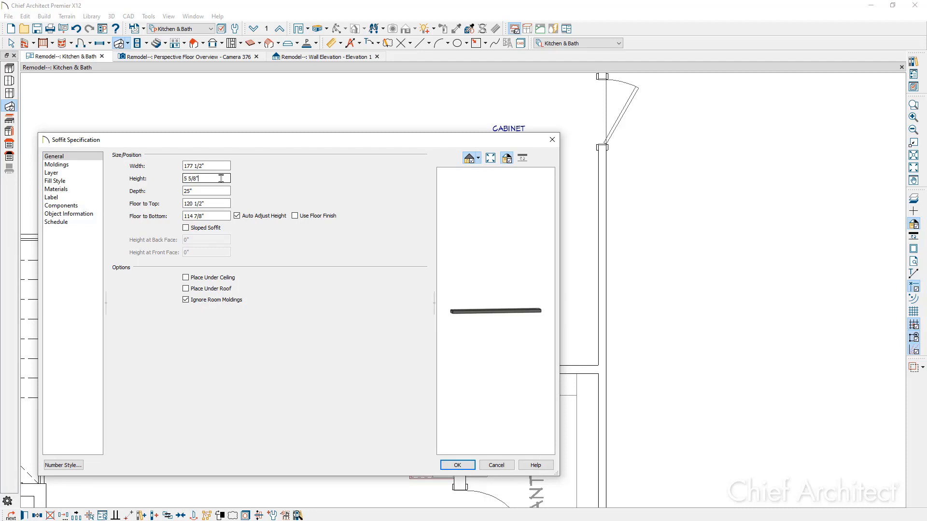
type(".25")
key("Tab")
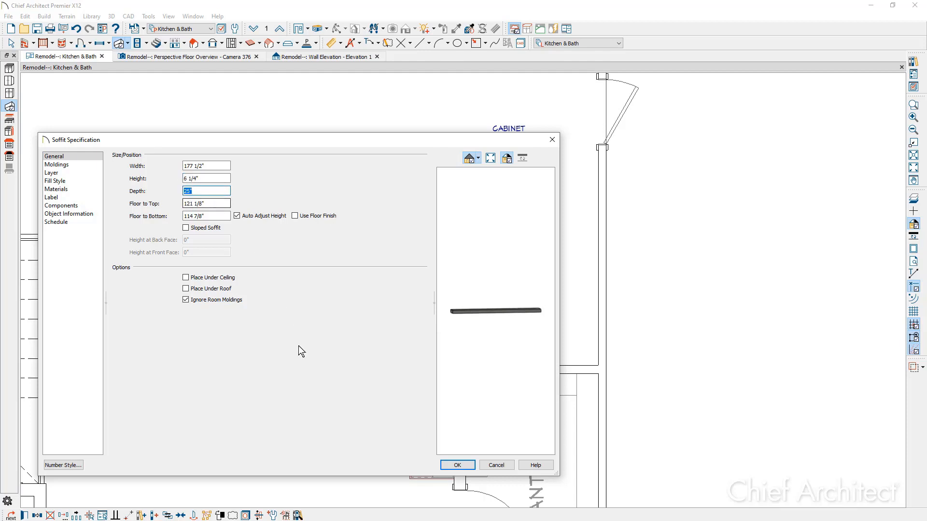
left_click(454, 465)
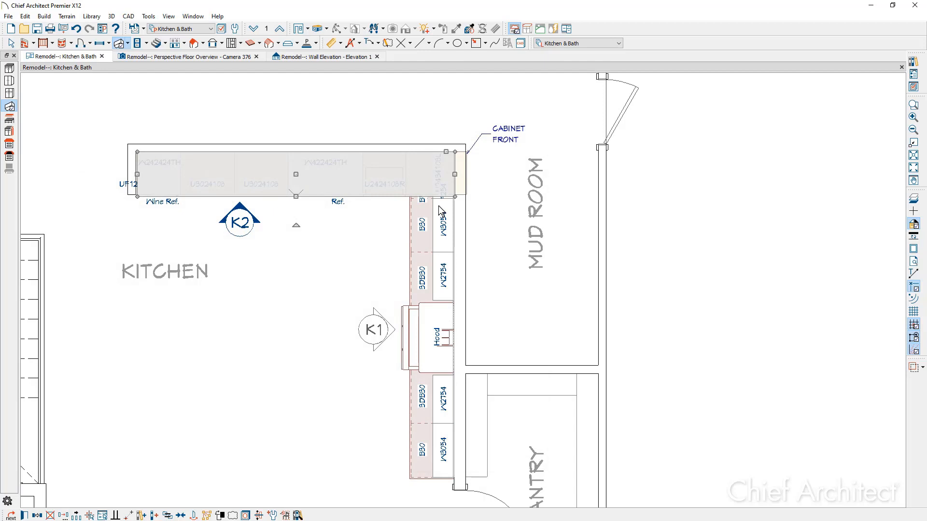
key("Escape")
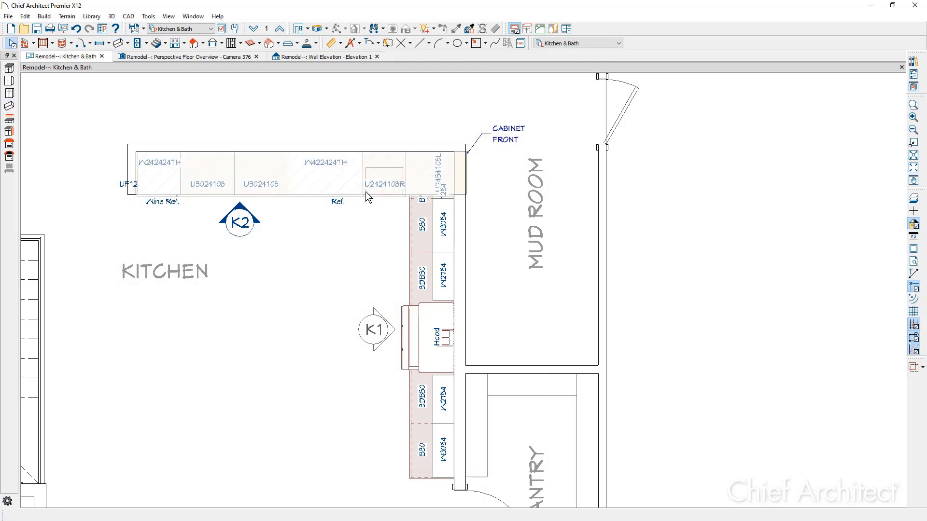
- Place a second soffit at the inside corner of the range wall and stretch it to the far end of the cabinet run
left_click(119, 44)
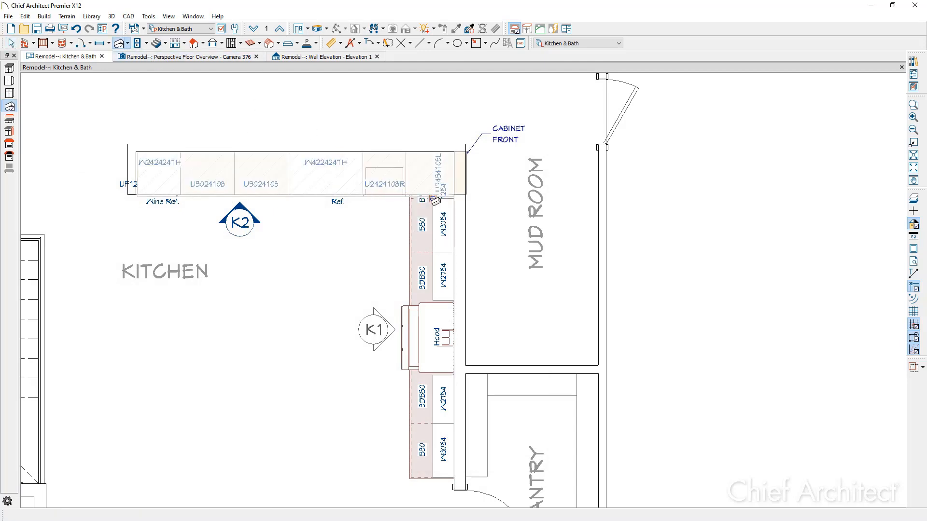
left_click(435, 201)
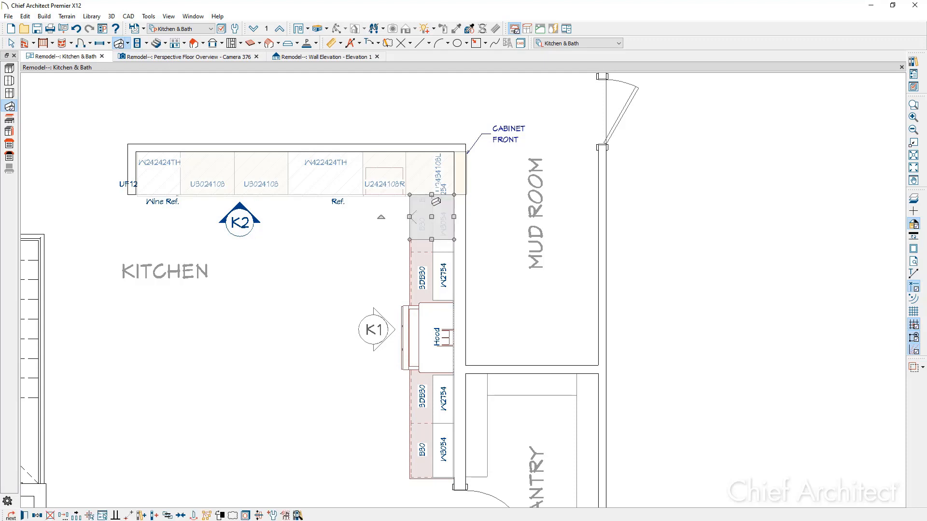
left_click_drag(431, 239, 414, 479)
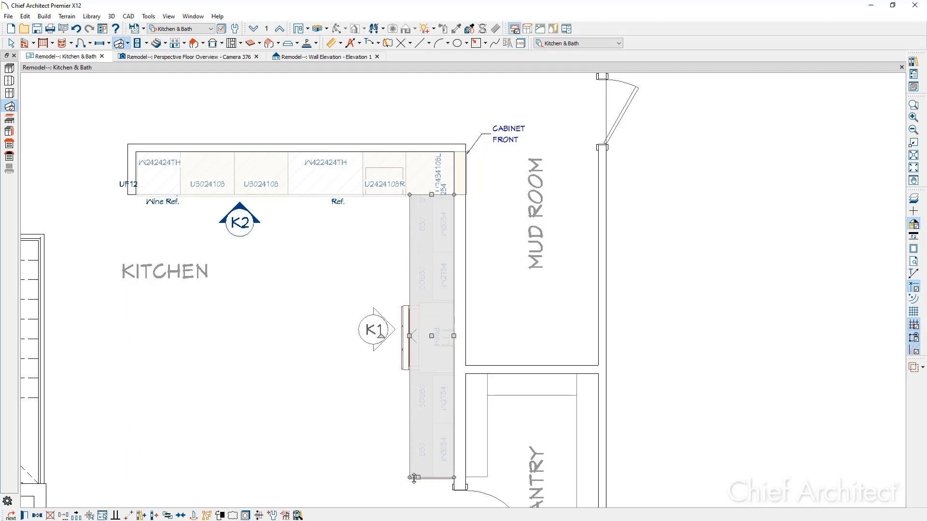
- Set the range wall soffit's height to 6.25" and check both soffits in the wall elevation
double_click(427, 376)
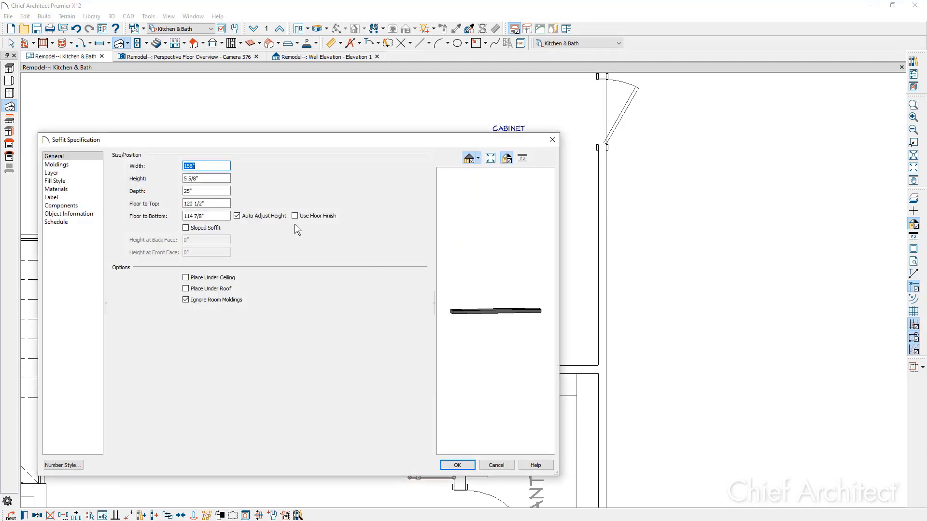
key("Tab")
type("6.2")
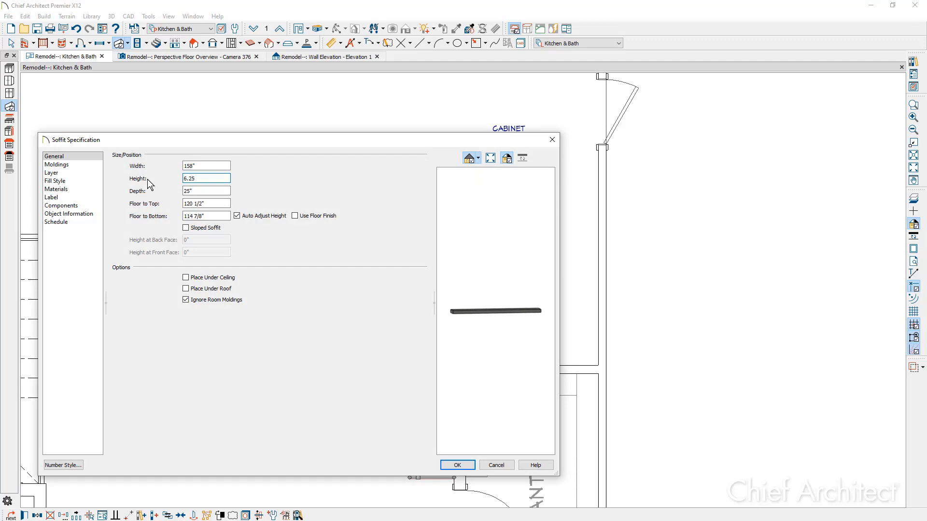
key("Tab")
left_click(453, 465)
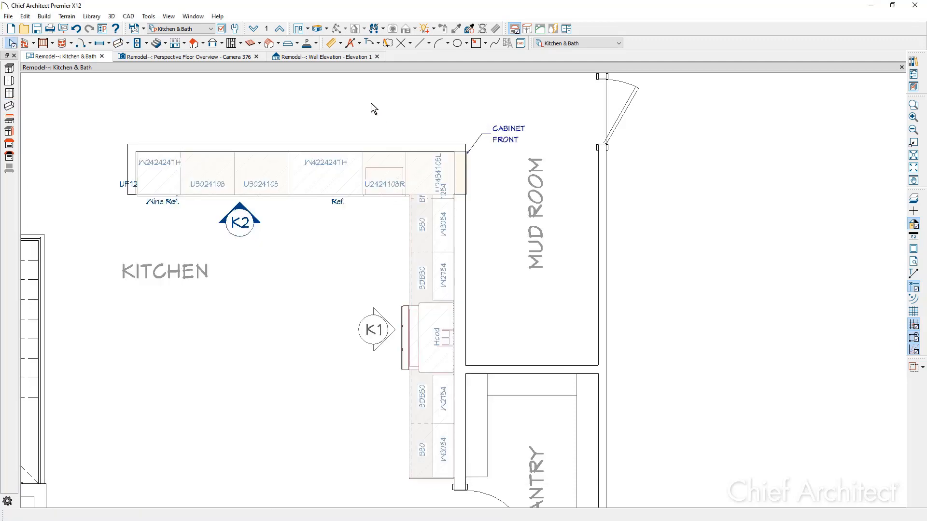
left_click(360, 57)
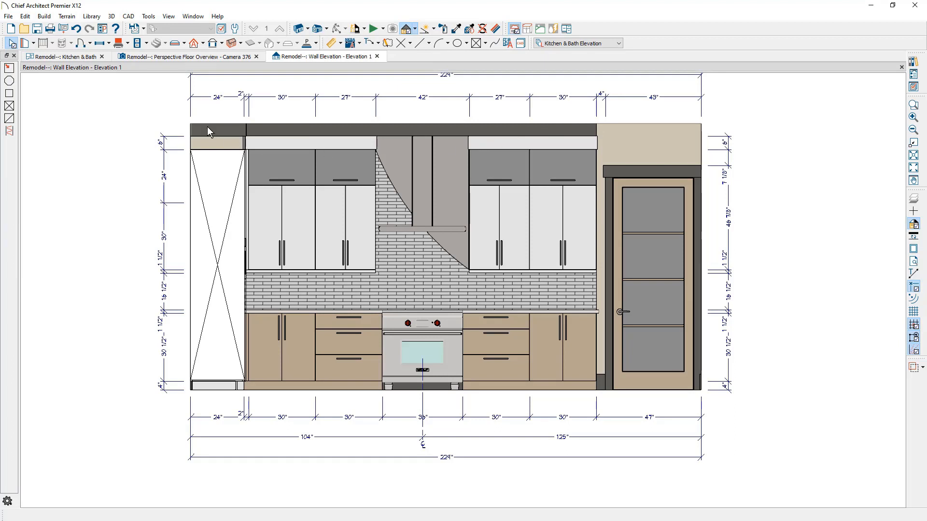
- In the Kitchen & Bath floor plan, place the island block from the user catalog's Kitchen folder in the open kitchen area
left_click(90, 59)
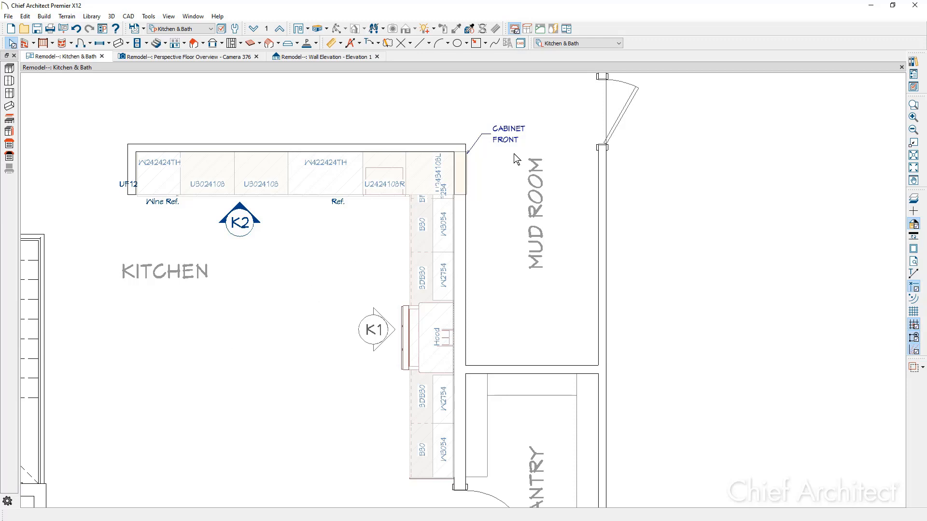
left_click(914, 64)
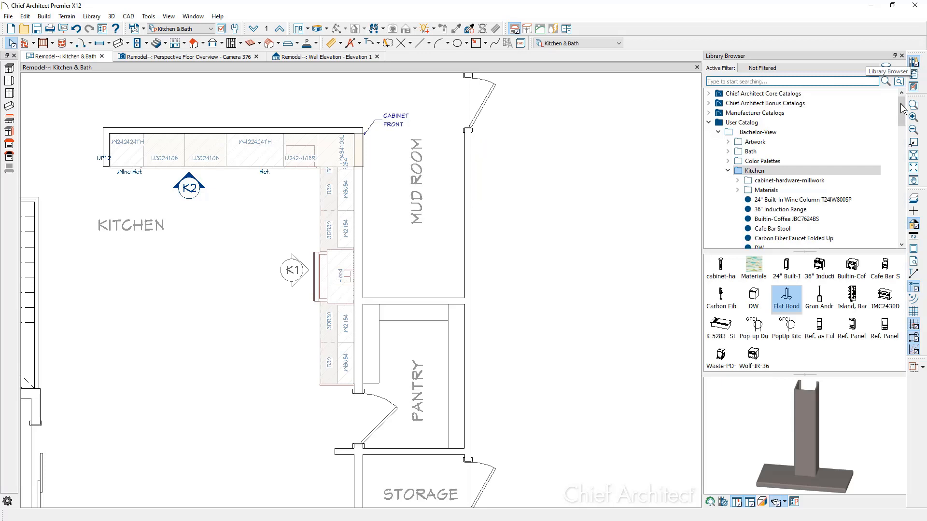
left_click(852, 295)
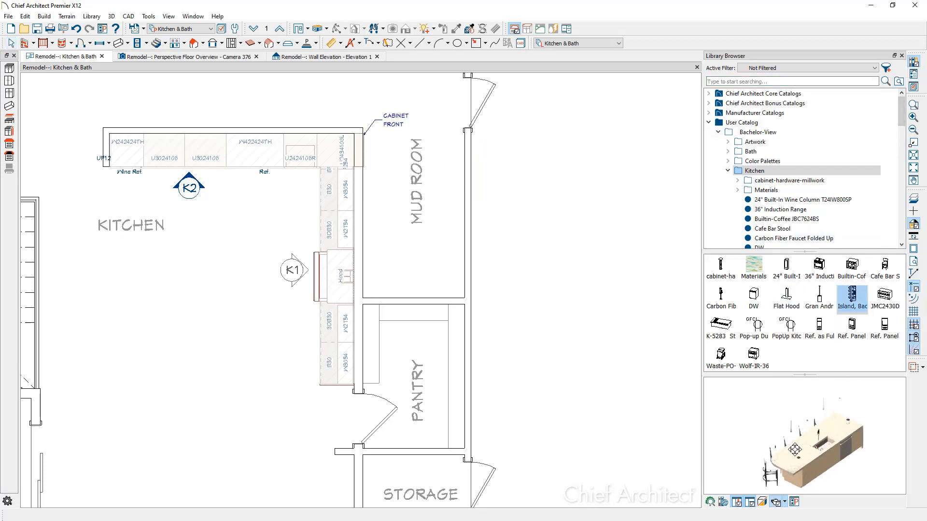
left_click_drag(776, 454, 764, 432)
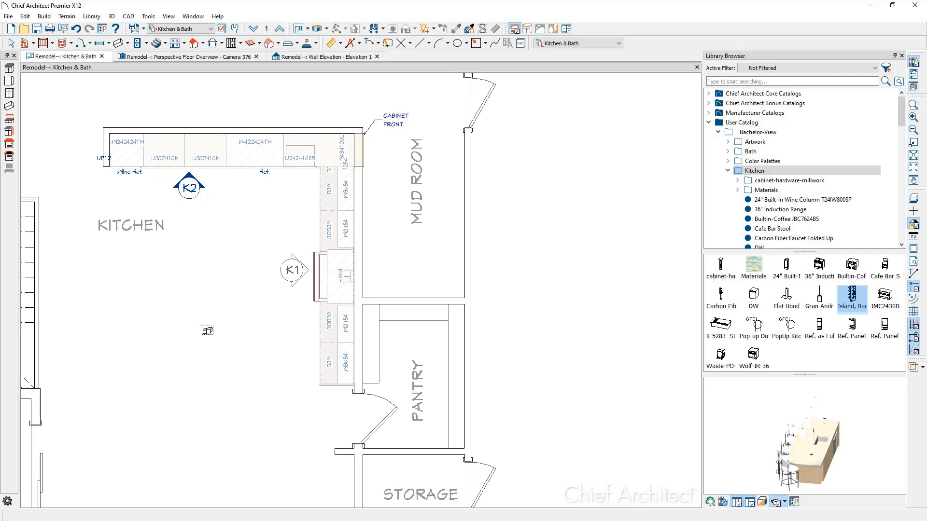
left_click(202, 327)
- Position the island 42" from the range and 42" from the tall cabinets, and view it in the perspective floor overview
left_click(294, 456)
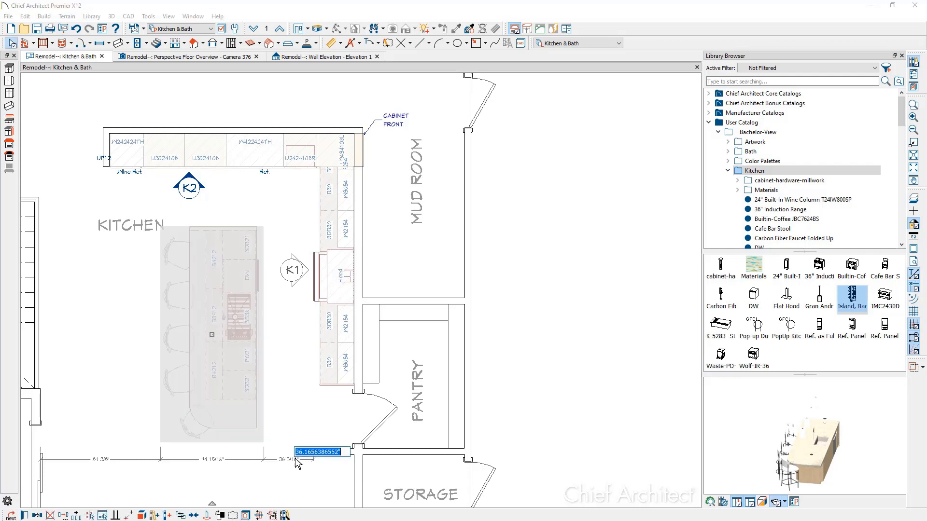
type("42")
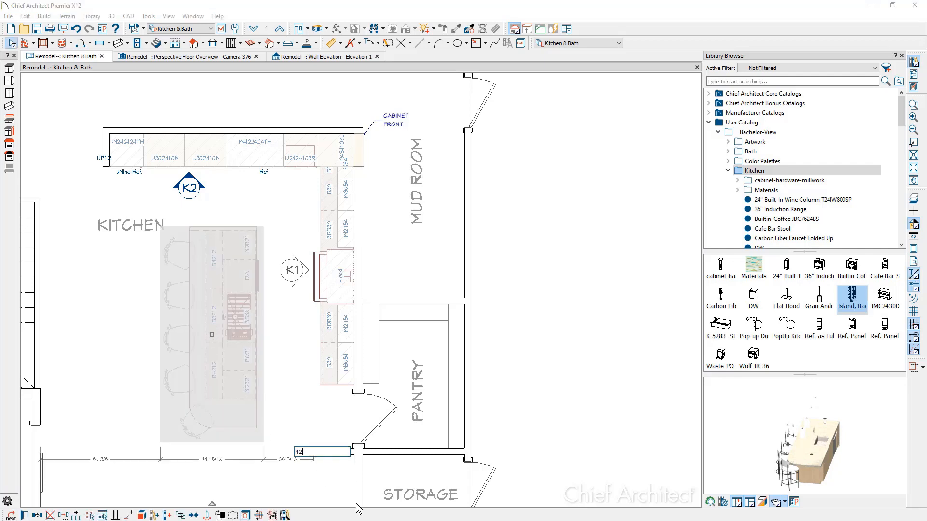
key("Return")
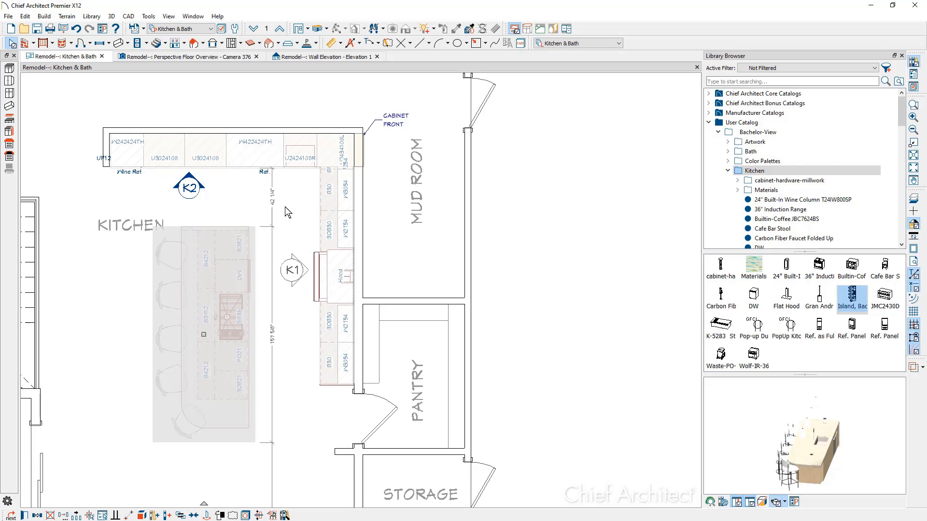
left_click(274, 209)
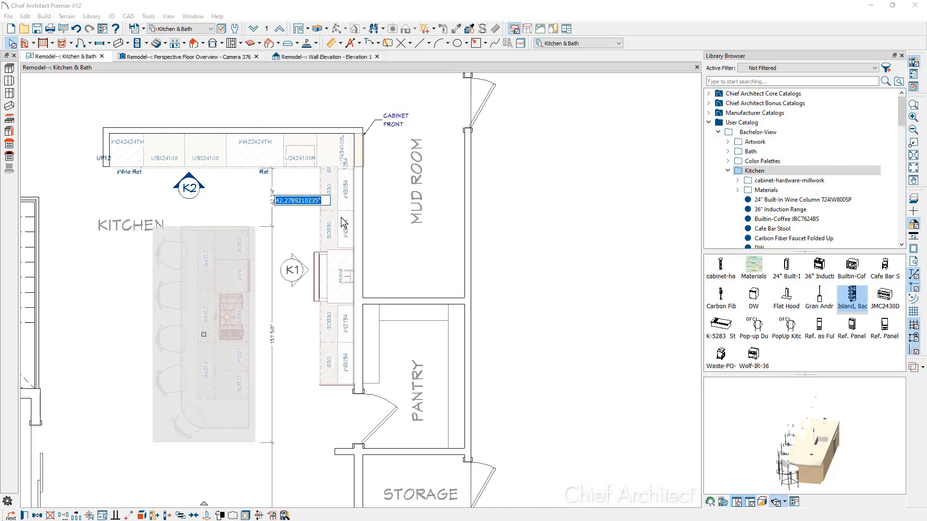
type("42")
key("Return")
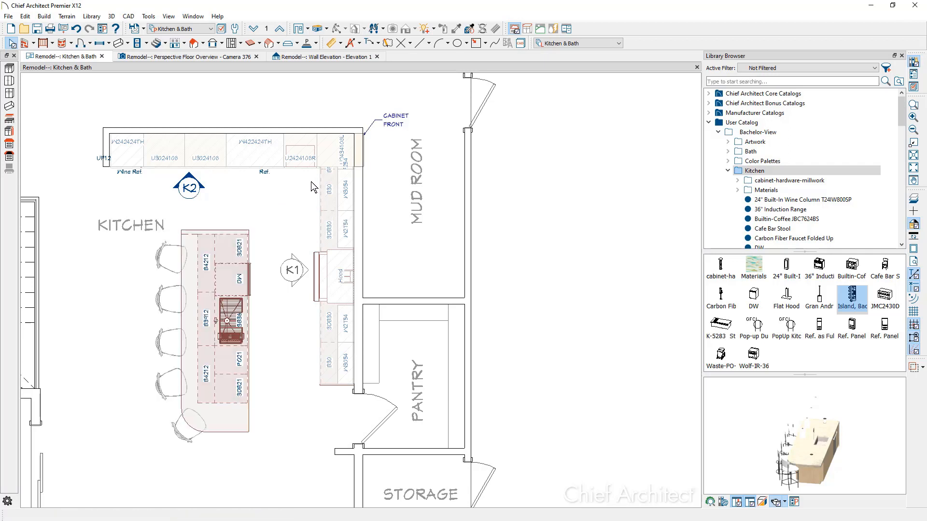
left_click(221, 58)
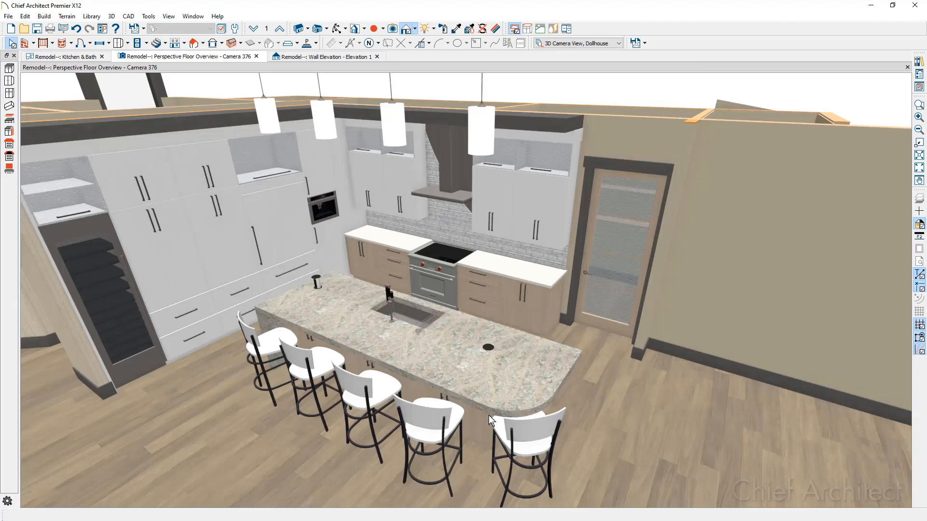
scroll(492, 415, "up", 3)
scroll(511, 414, "up", 5)
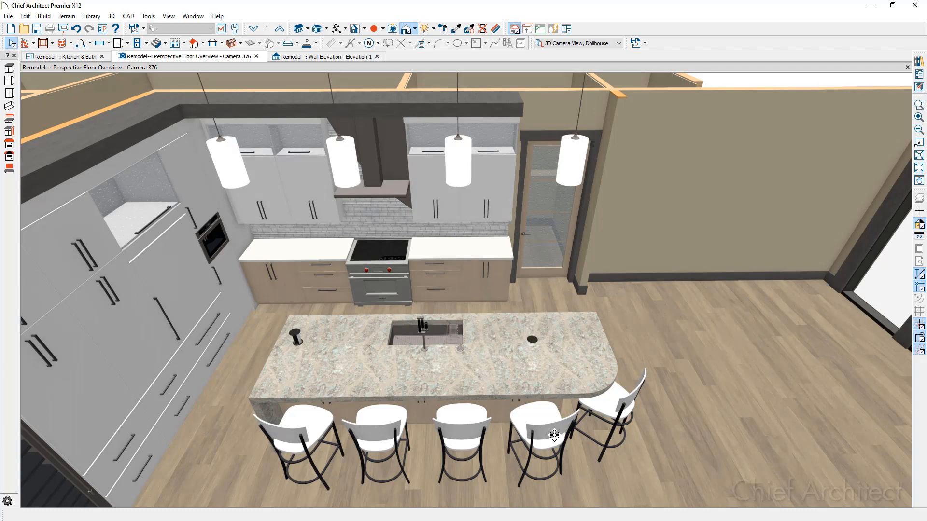
- In the Kitchen & Bath floor plan, generate NKBA auto dimensions for the kitchen room
left_click(85, 57)
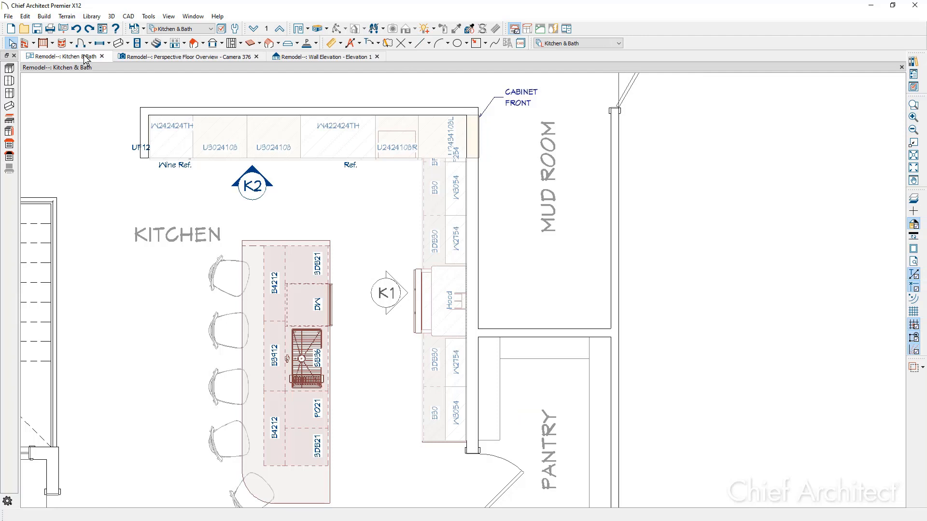
left_click(326, 208)
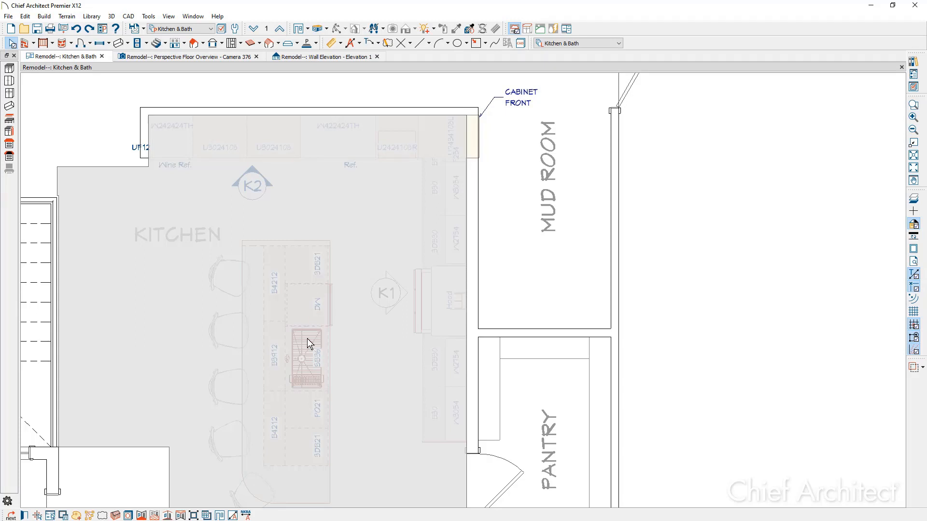
left_click(247, 515)
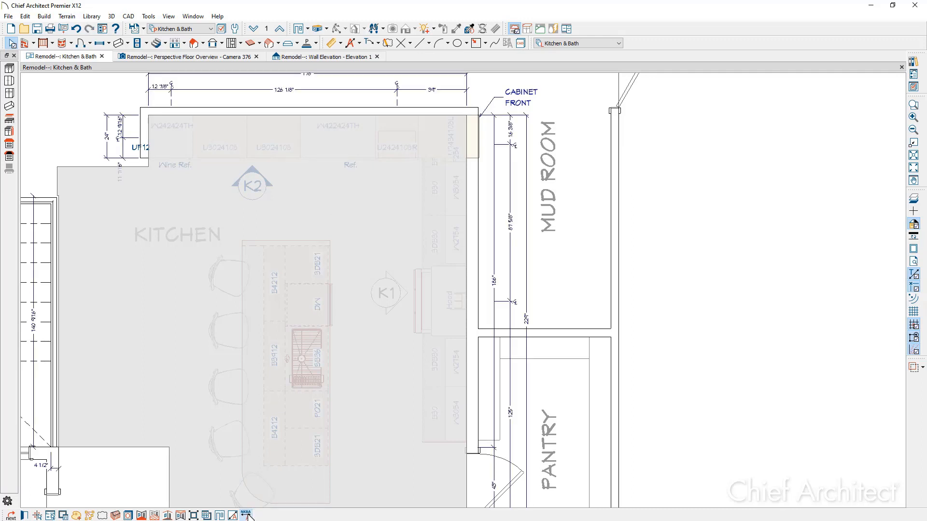
- Delete the centerline dimension string beside the wine refrigerator's end wall and move the 24" dimension closer to that wall
middle_click_drag(265, 488, 264, 509)
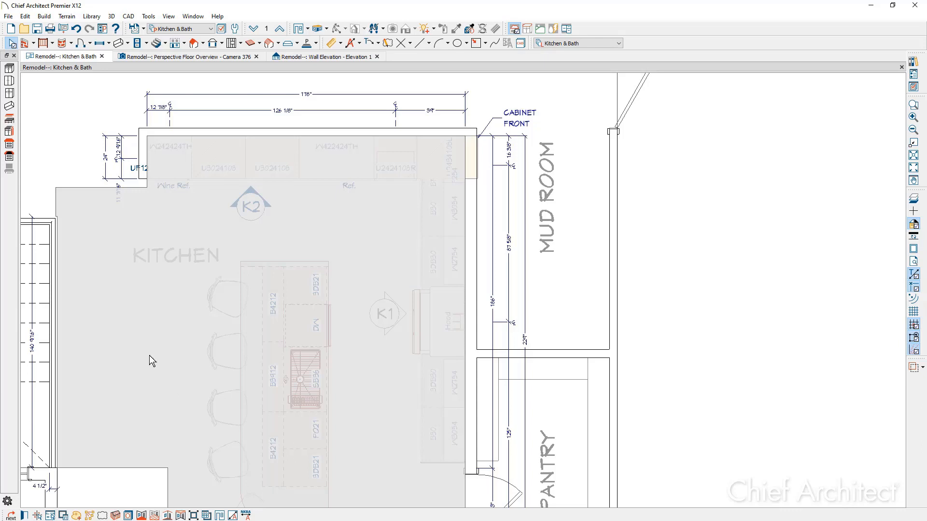
left_click(121, 167)
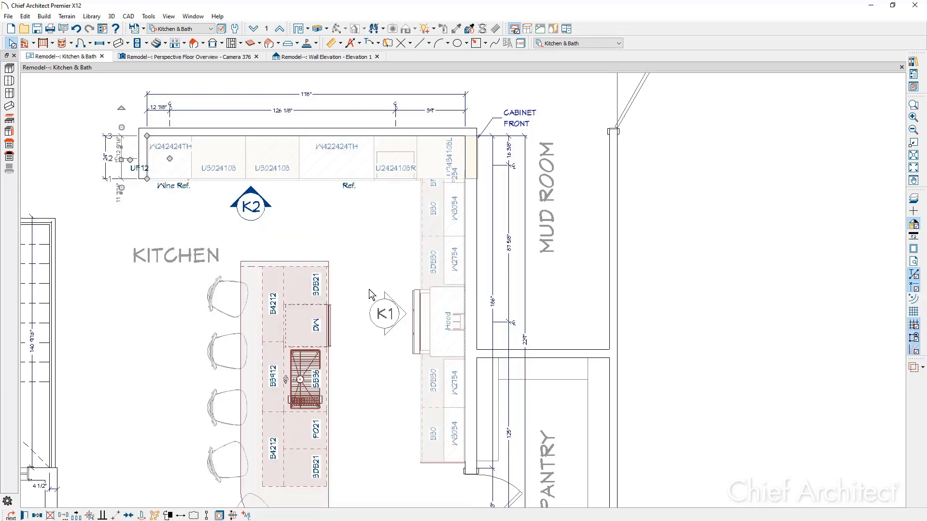
key("Escape")
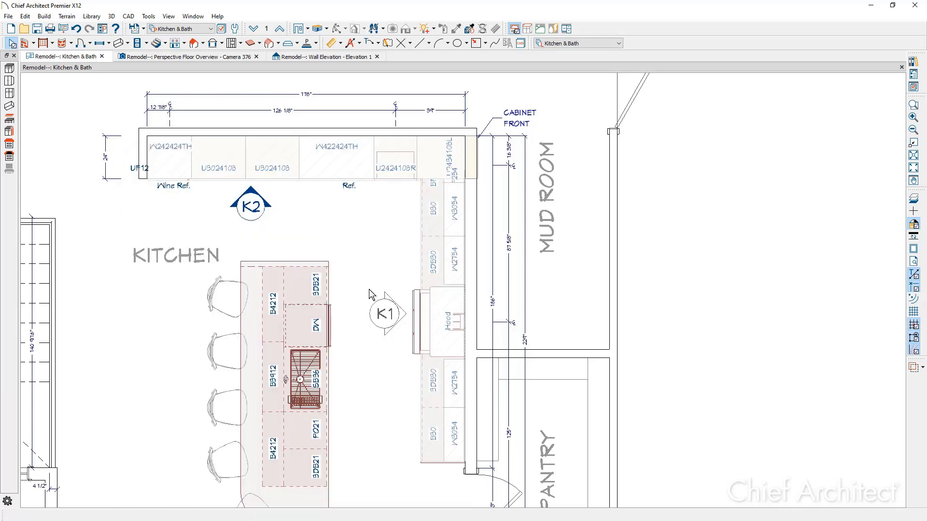
left_click(116, 169)
double_click(108, 173)
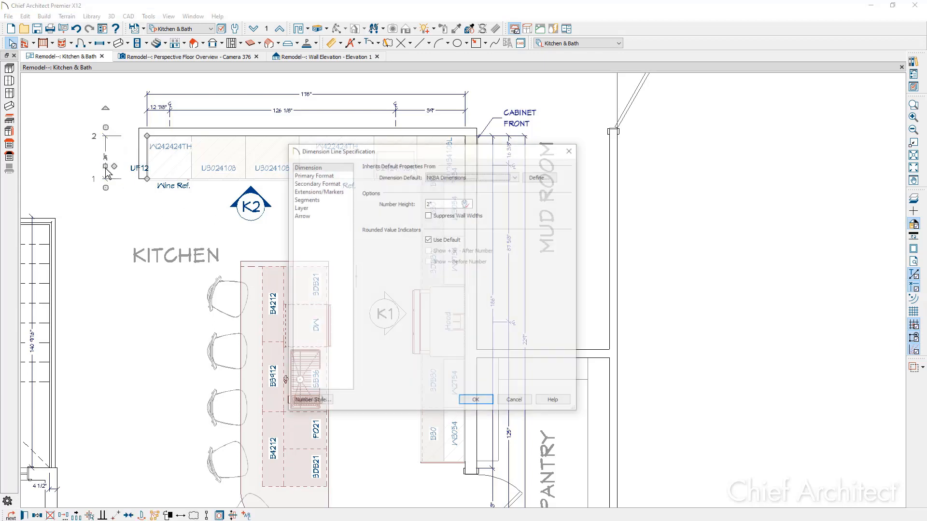
key("Escape")
left_click_drag(105, 168, 118, 168)
key("Escape")
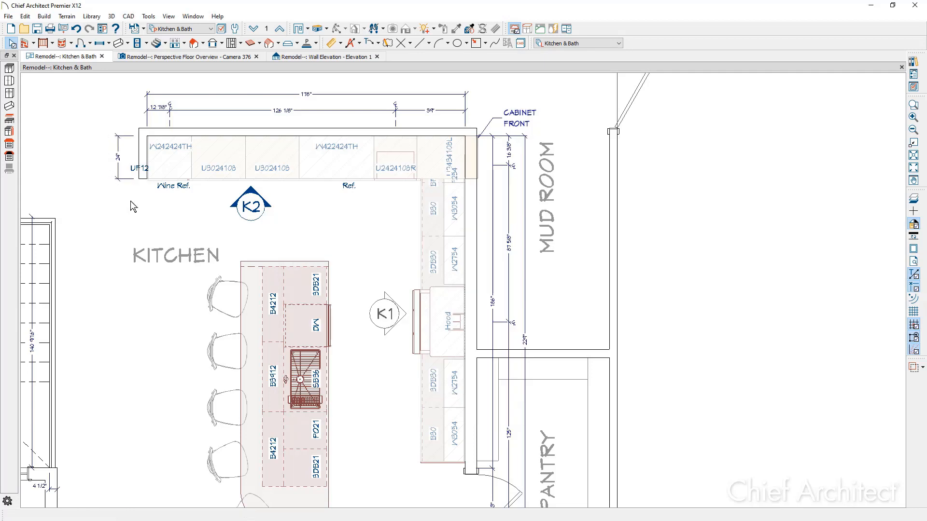
- Extend the centerline markers into the range hood and into the U242410BR cabinet next to the refrigerator
left_click(500, 323)
left_click_drag(493, 322, 447, 322)
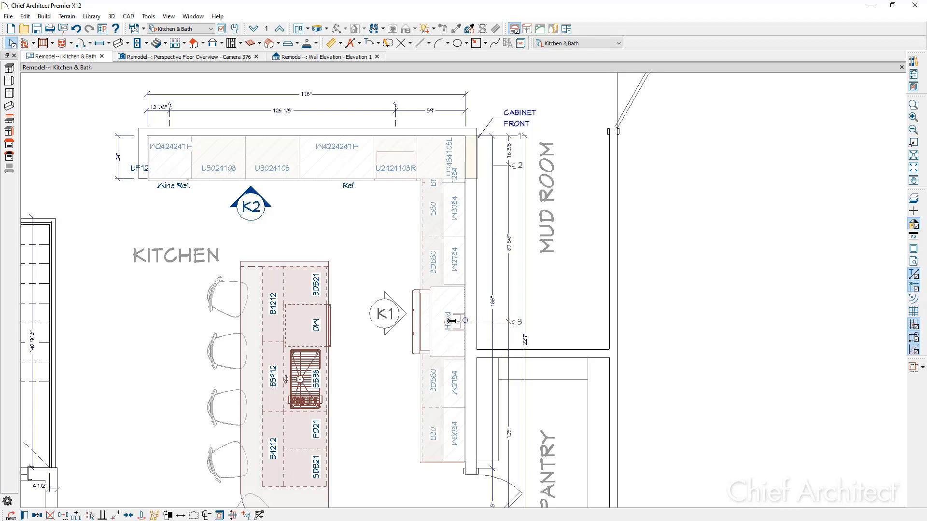
left_click(396, 129)
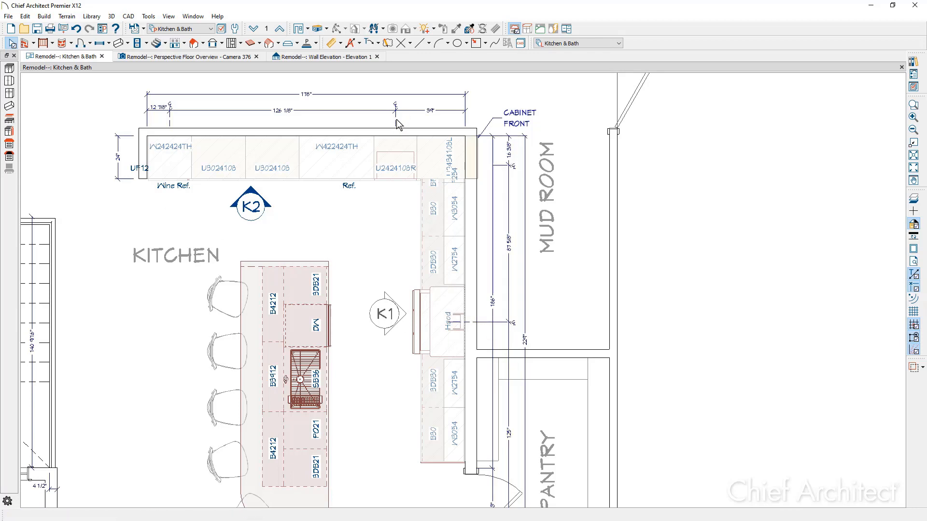
left_click_drag(395, 127, 395, 157)
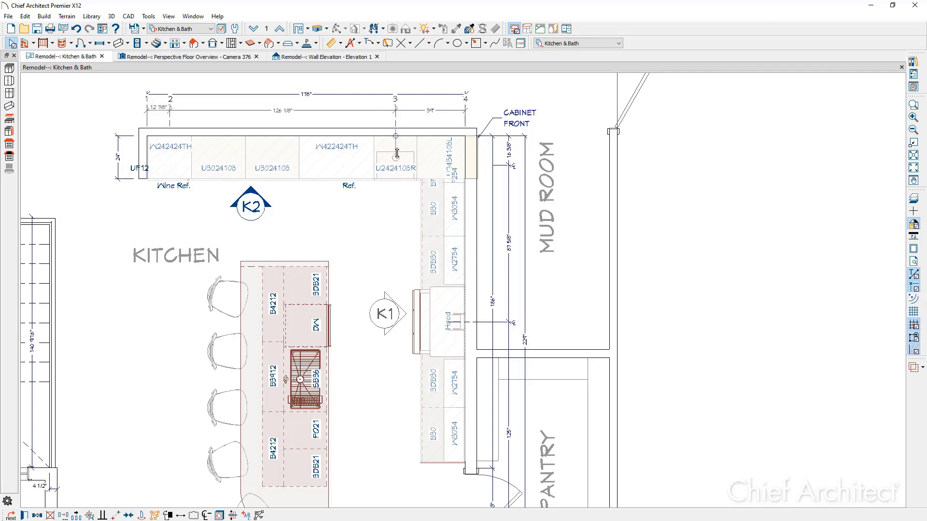
- Add an extension line at the center of the W422424TH refrigerator cabinet to the inner dimension string above the tall cabinet run
left_click(369, 117)
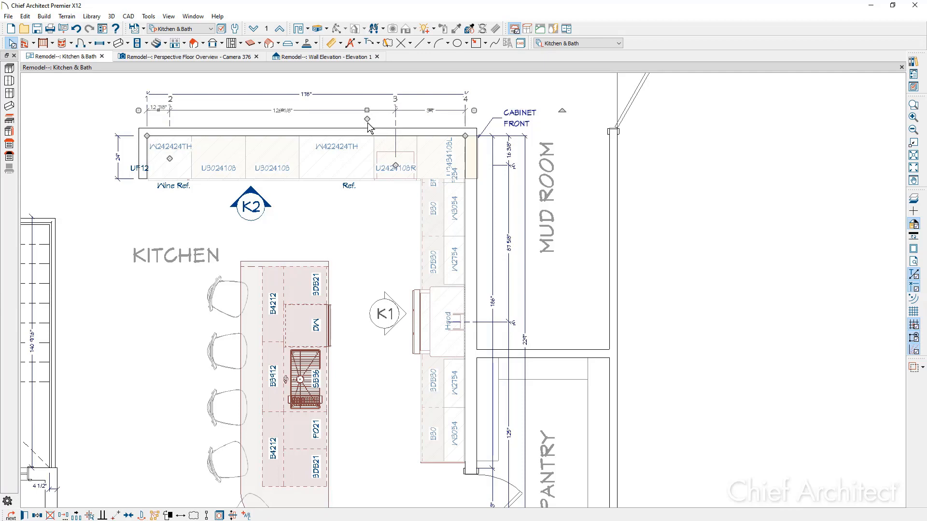
left_click_drag(366, 119, 336, 157)
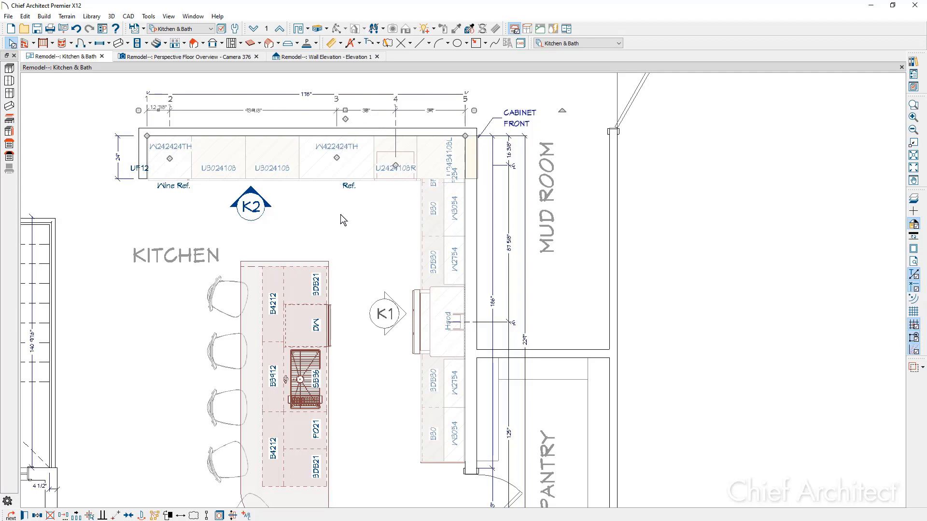
left_click(341, 212)
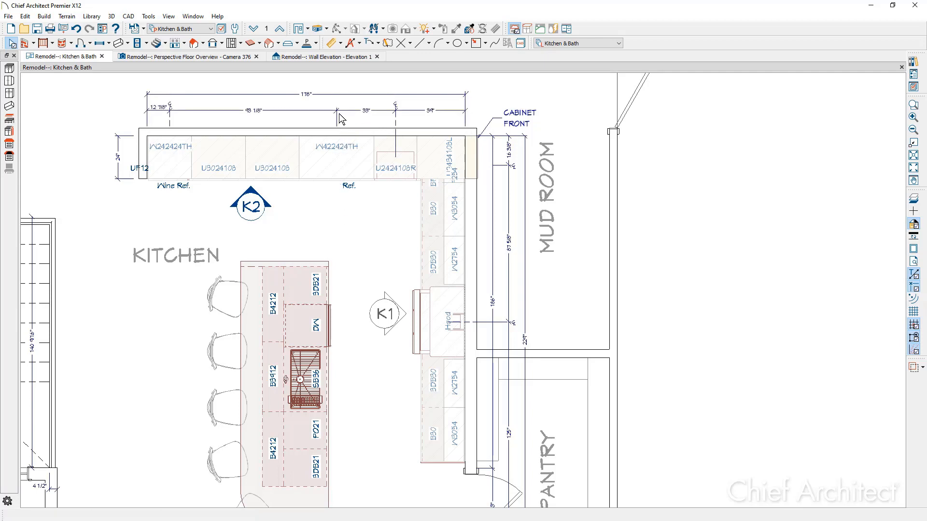
- Mark the refrigerator's extension line as a centerline and extend it into the W422424TH cabinet
scroll(340, 114, "up", 2)
scroll(341, 116, "up", 1)
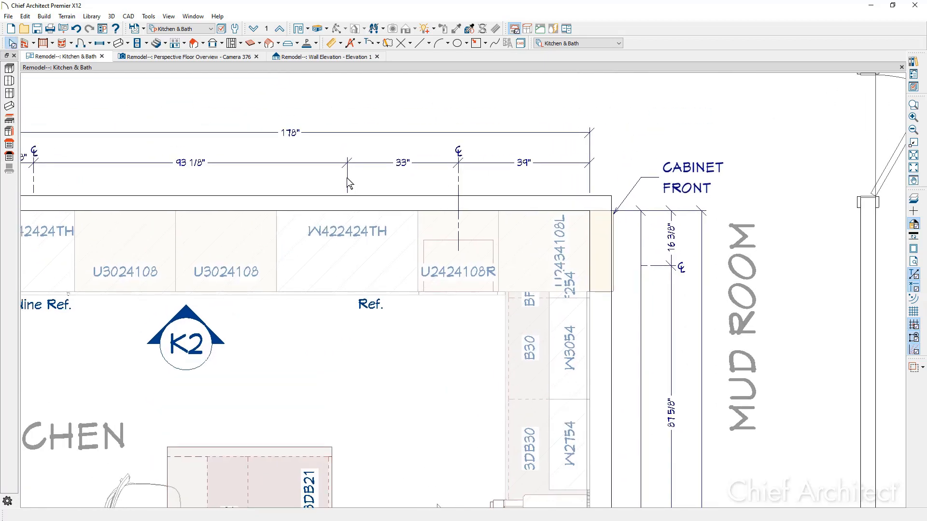
left_click(349, 181)
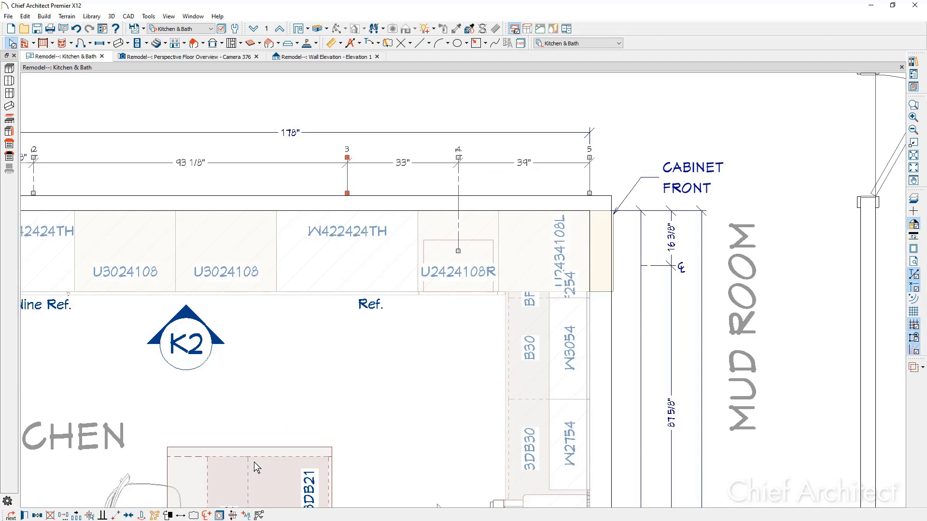
left_click(207, 516)
left_click_drag(347, 192, 347, 248)
key("Escape")
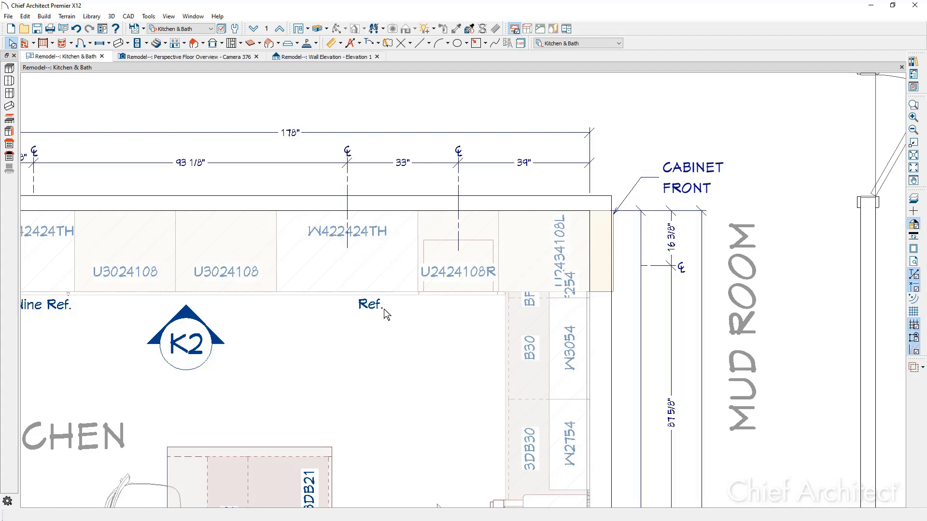
- Extend the wine refrigerator's centerline marker into the W242424TH cabinet
scroll(421, 305, "down", 3)
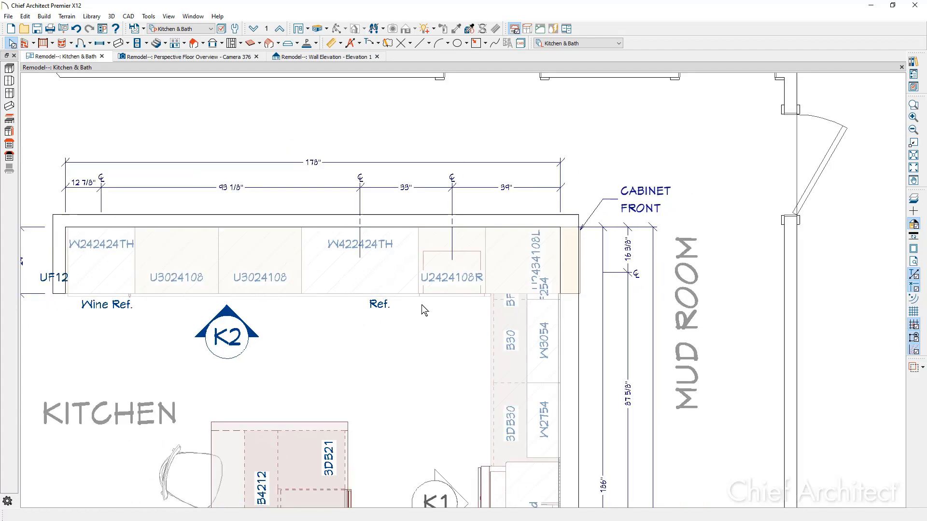
middle_click_drag(416, 332, 424, 305)
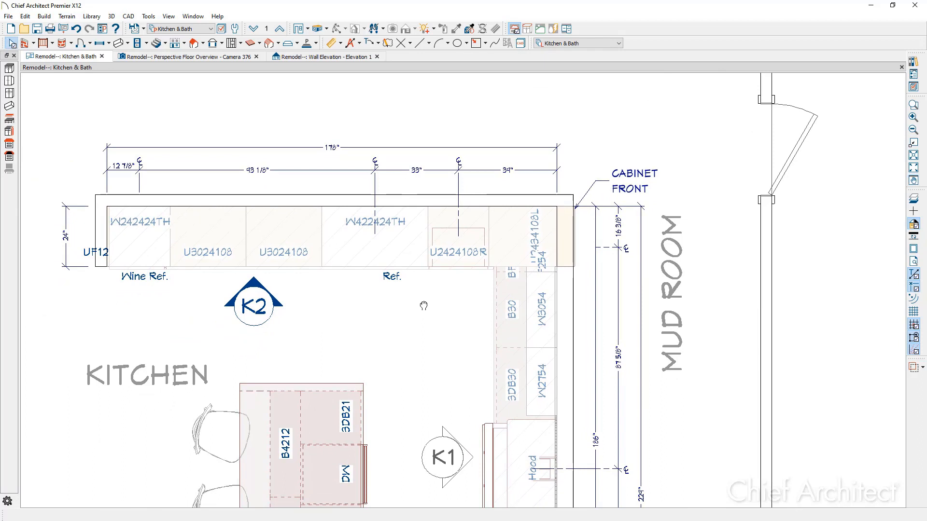
left_click(139, 192)
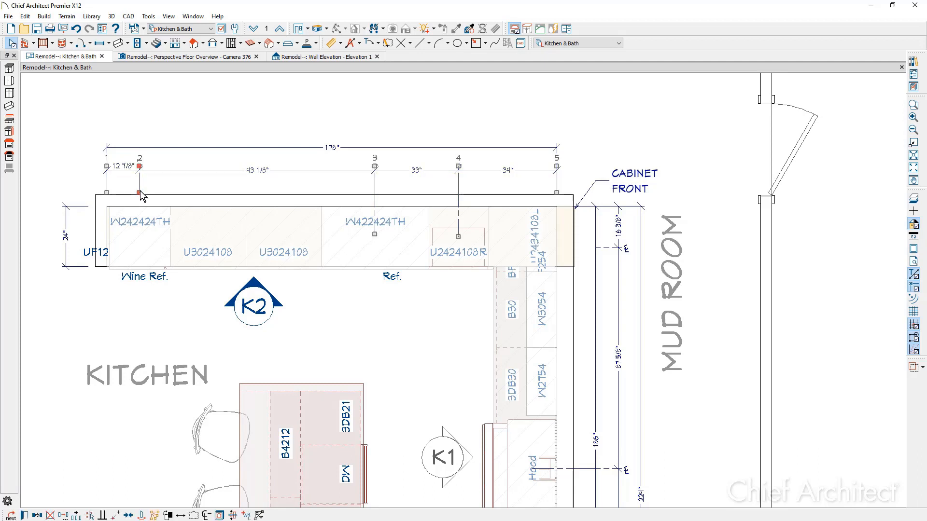
left_click_drag(140, 192, 139, 238)
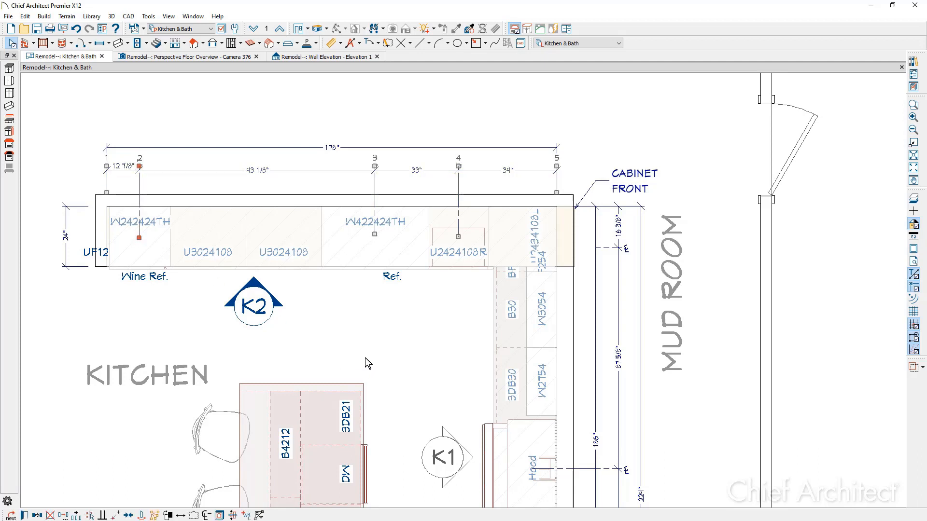
key("Escape")
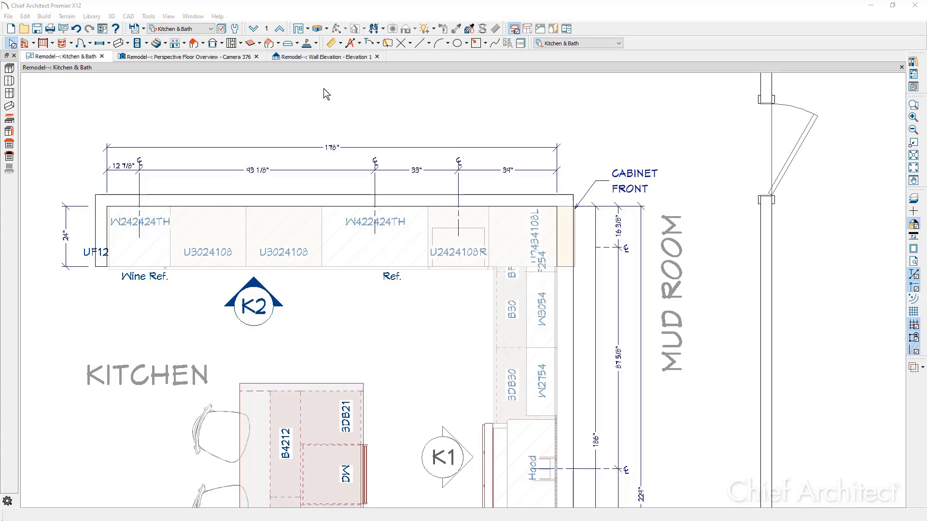
- In the perspective floor overview, apply the Option1 style palette from the library's Style Options folder to the whole floor
left_click(340, 57)
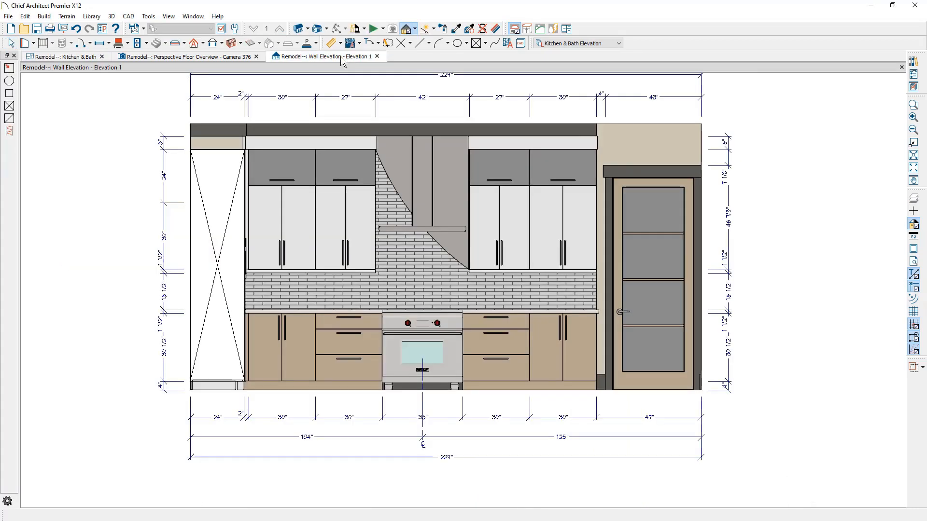
left_click(230, 58)
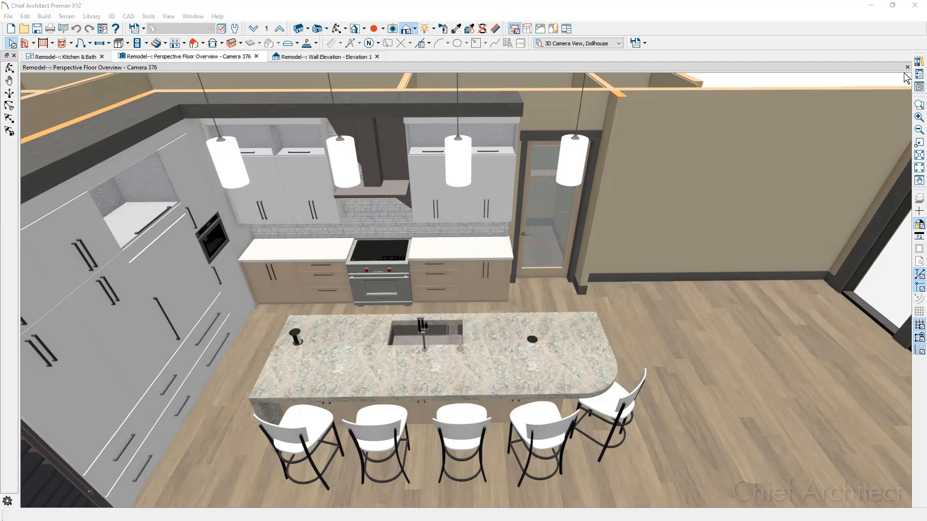
left_click(920, 63)
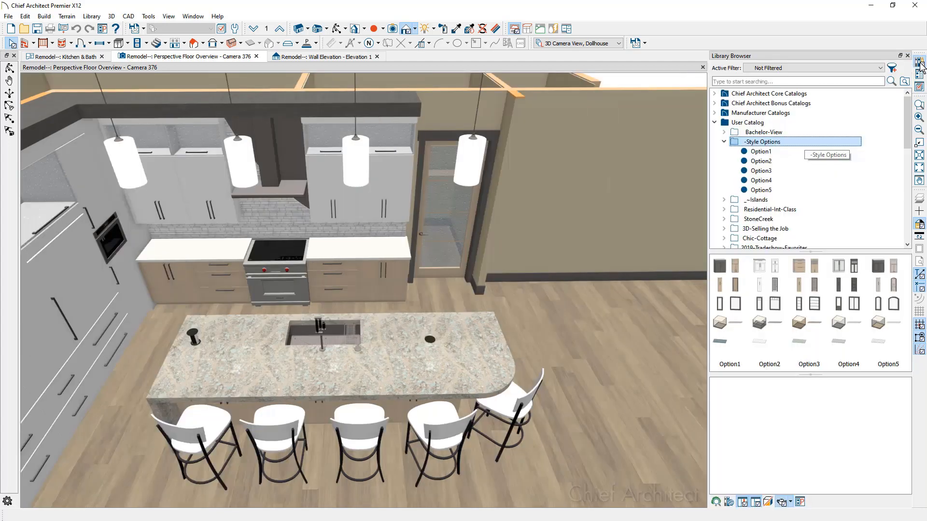
left_click(798, 152)
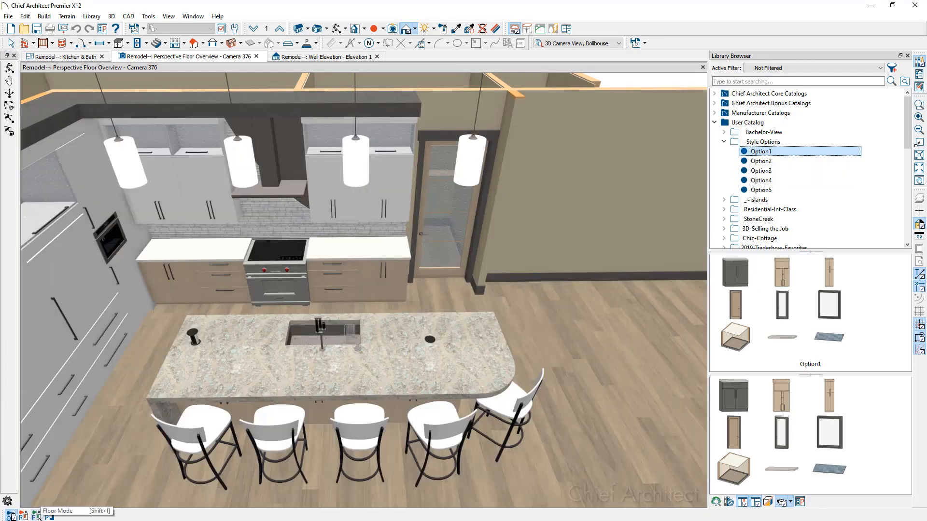
left_click(38, 516)
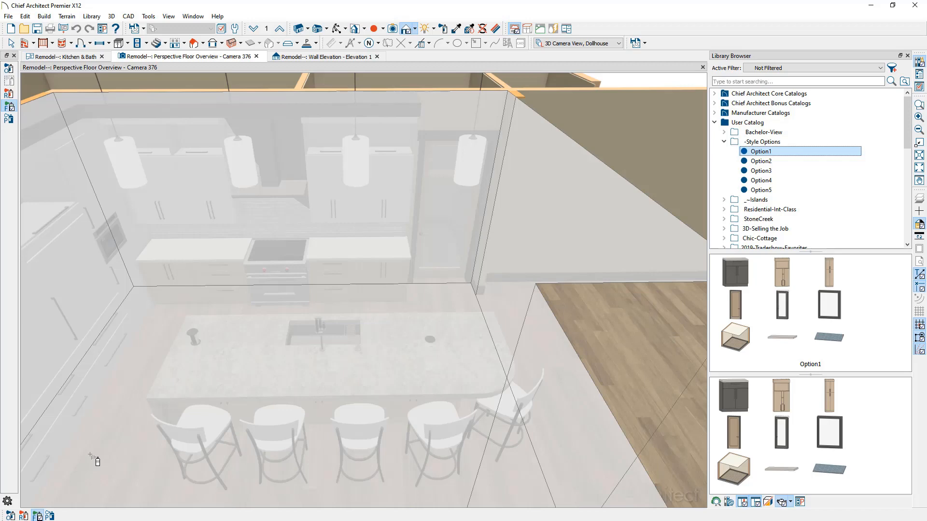
left_click(94, 460)
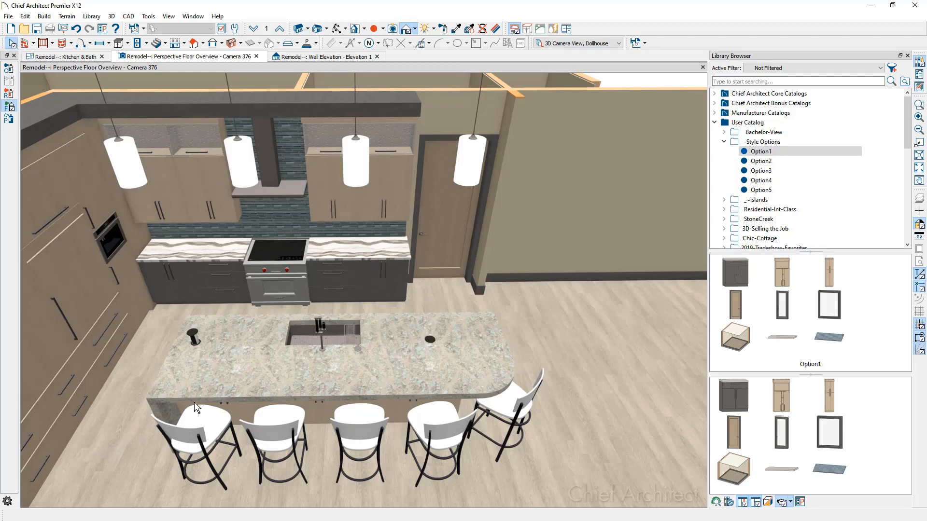
- Ungroup the island's block into separate objects and apply the Option2 style palette to the whole floor
left_click(217, 387)
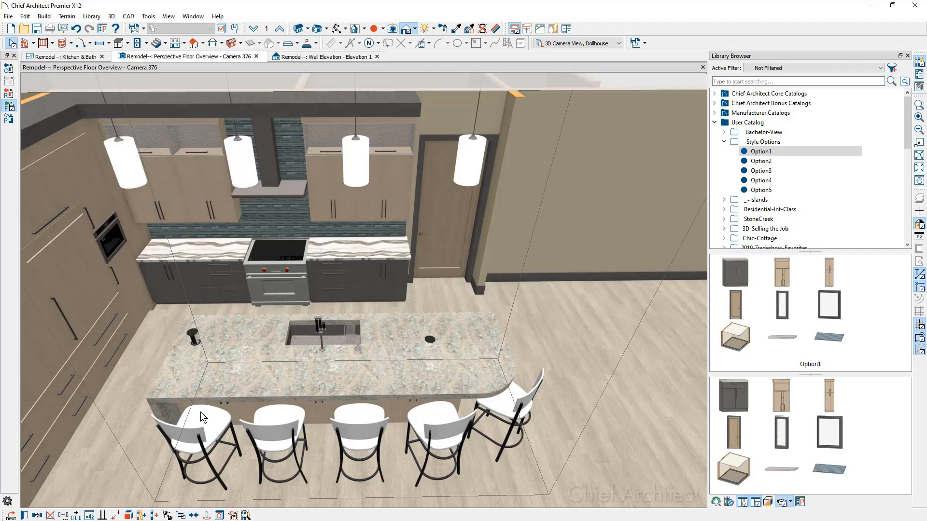
left_click(134, 516)
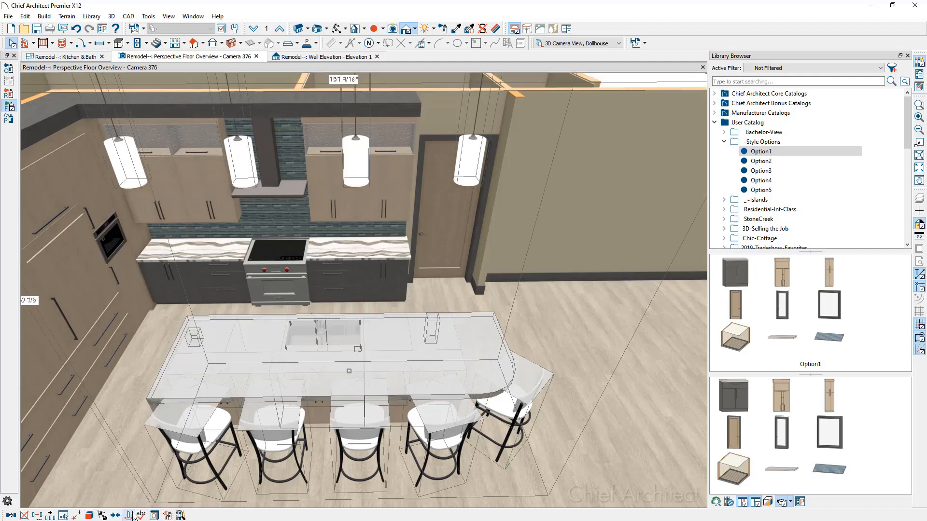
left_click(747, 162)
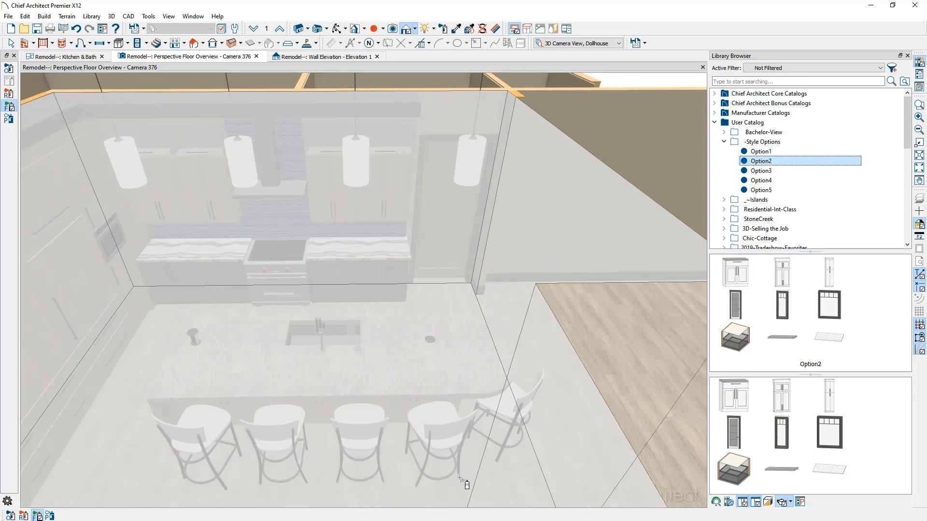
left_click(465, 482)
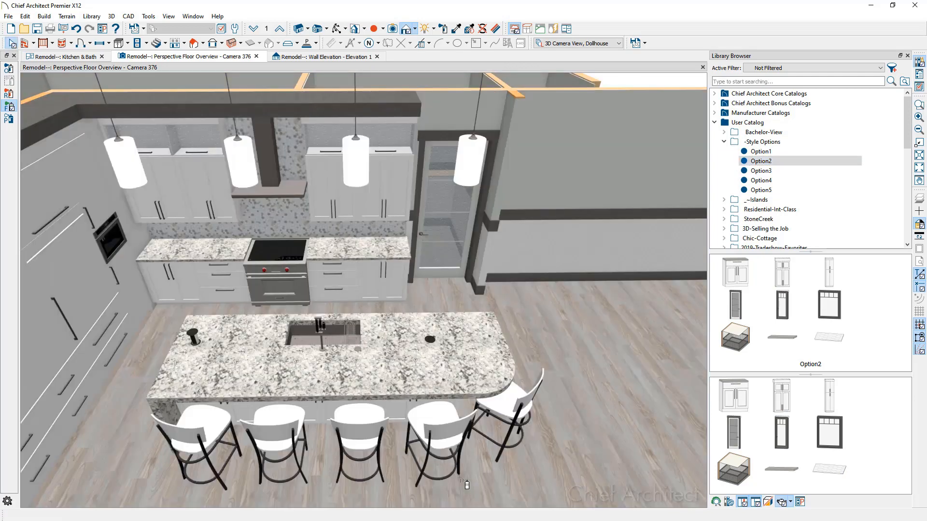
- Apply the Option3 style palette to the whole floor, including the island
left_click(761, 170)
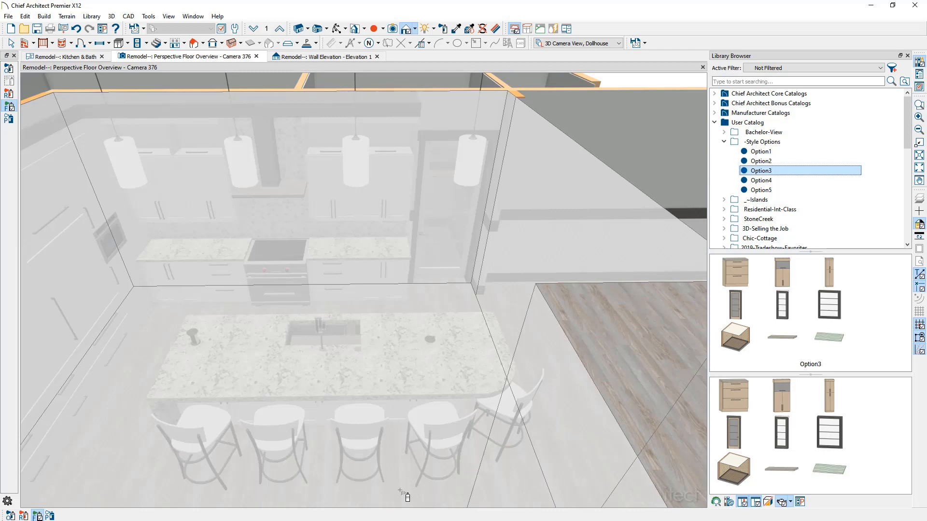
left_click(405, 493)
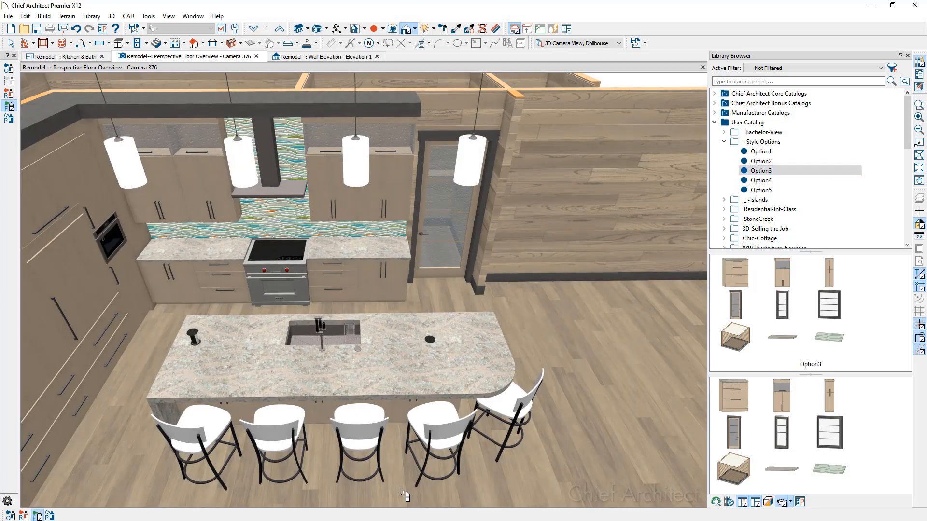
left_click(458, 373)
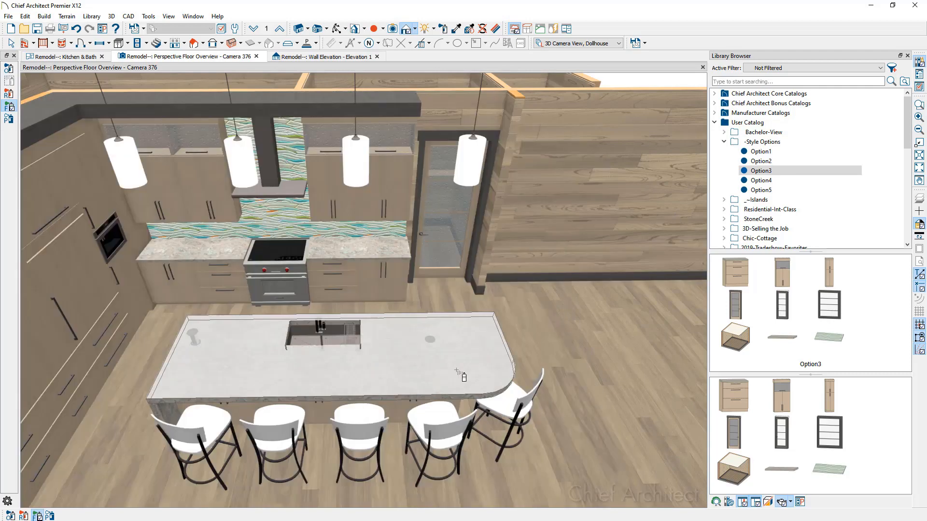
- Create a new style palette from the base cabinet and the wall cabinet nearest the pantry door
left_click(394, 284)
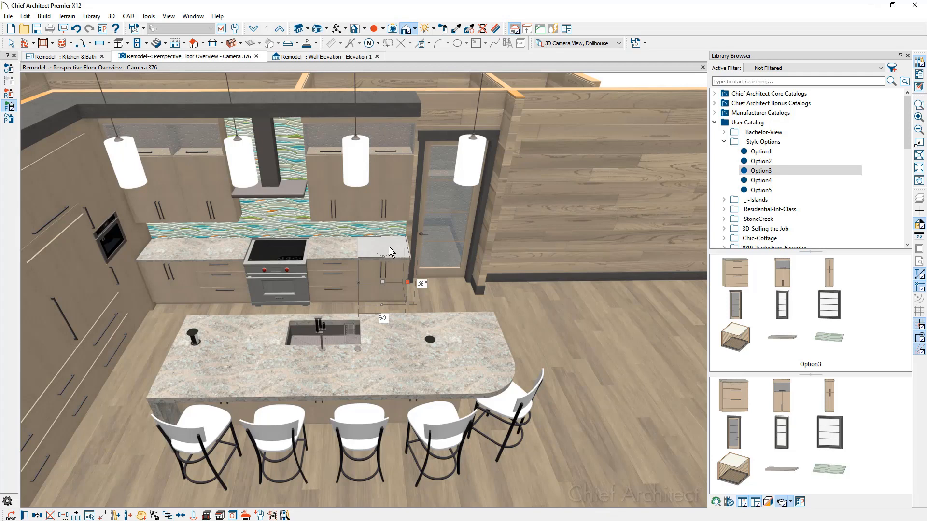
left_click(394, 198)
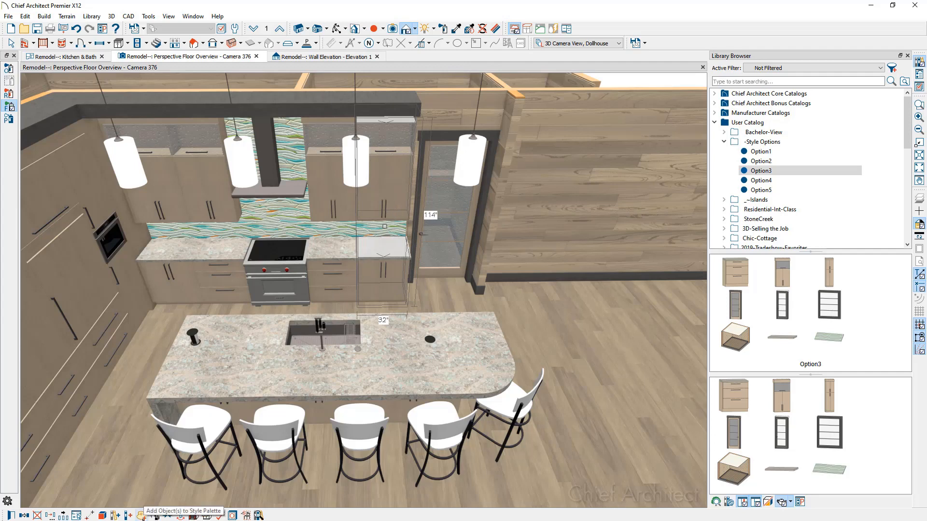
left_click(141, 516)
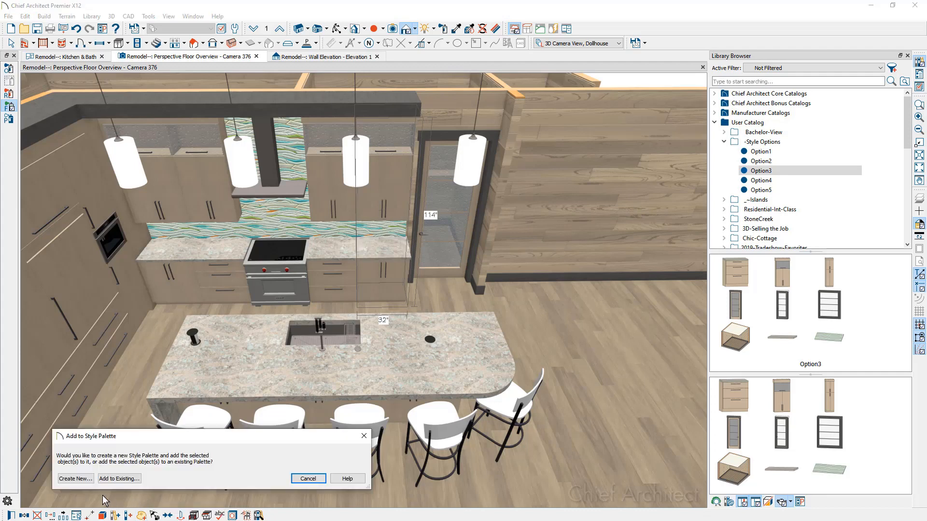
left_click(75, 479)
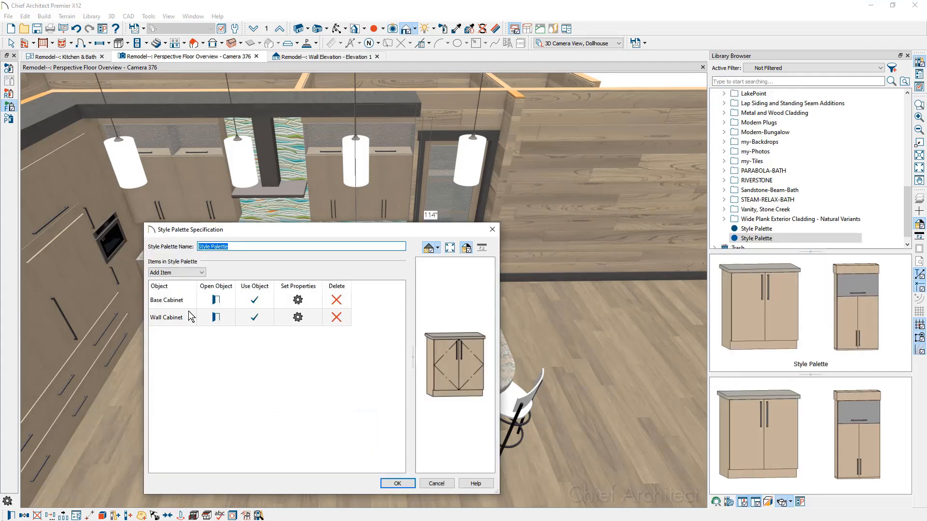
- Review which base cabinet properties the new style palette applies, and close its specification without changes
left_click(298, 300)
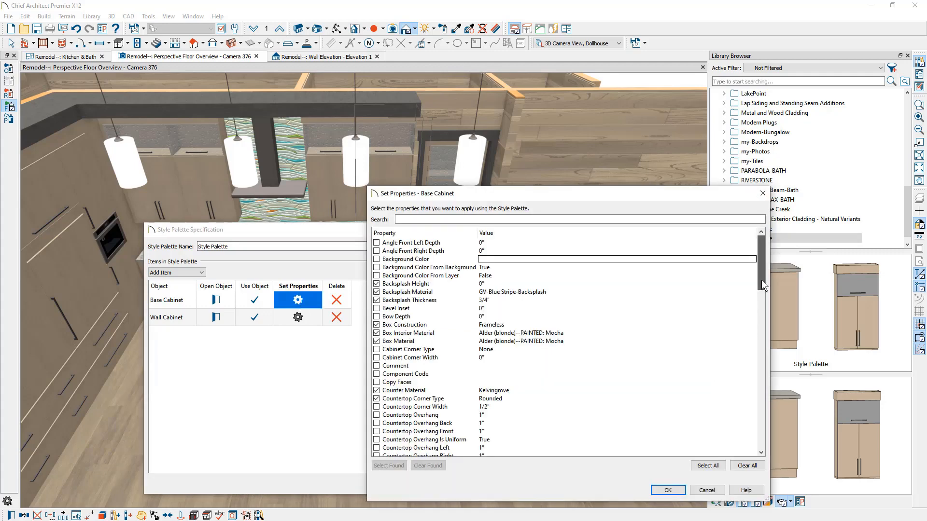
scroll(761, 309, "down", 7)
left_click_drag(763, 311, 766, 441)
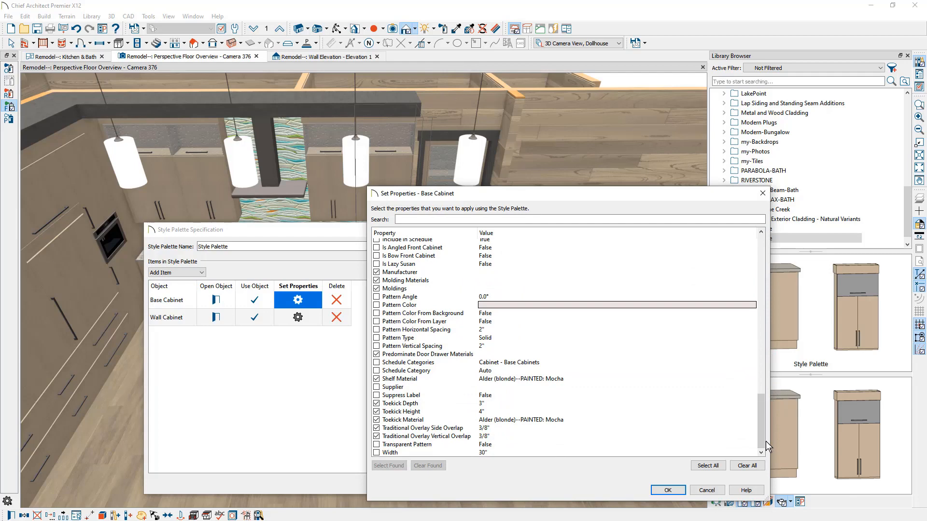
left_click(706, 493)
left_click(437, 483)
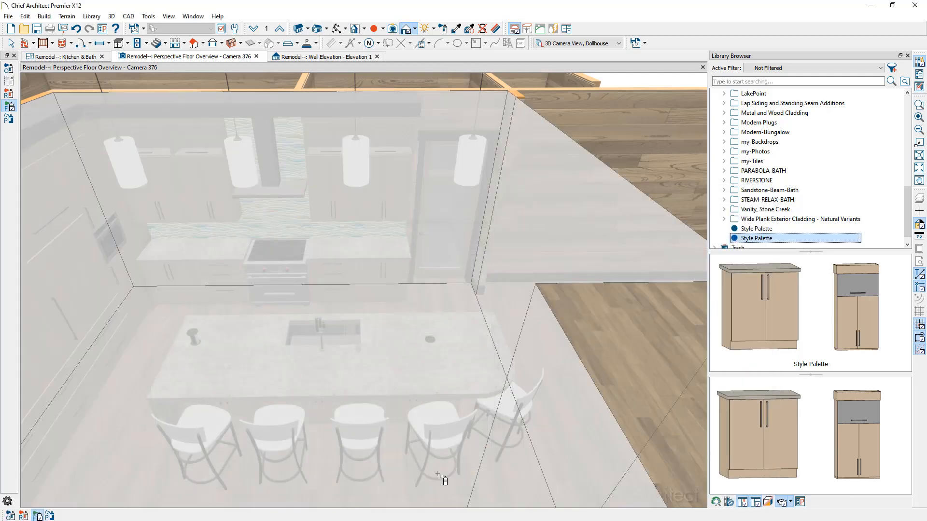